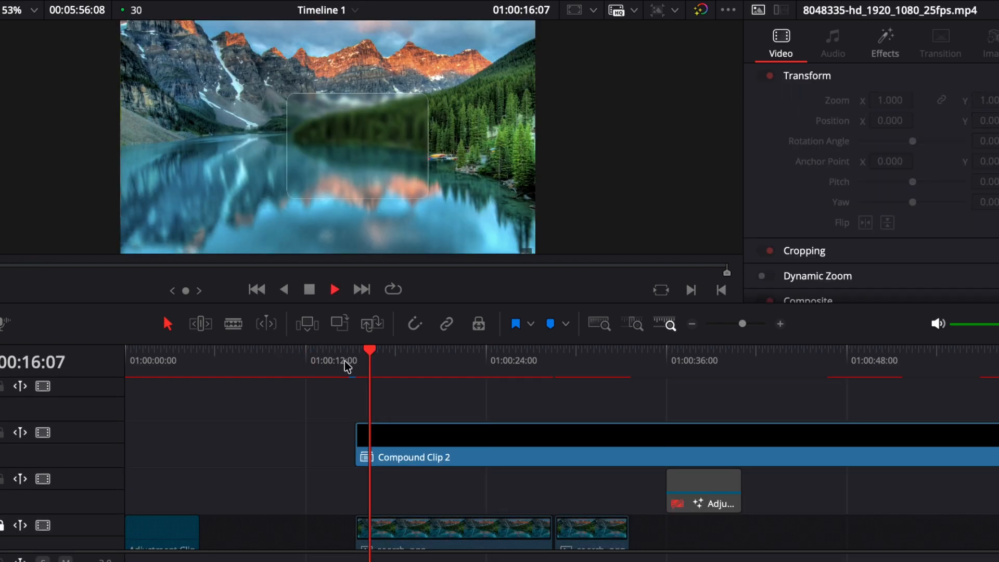
left_click(285, 356)
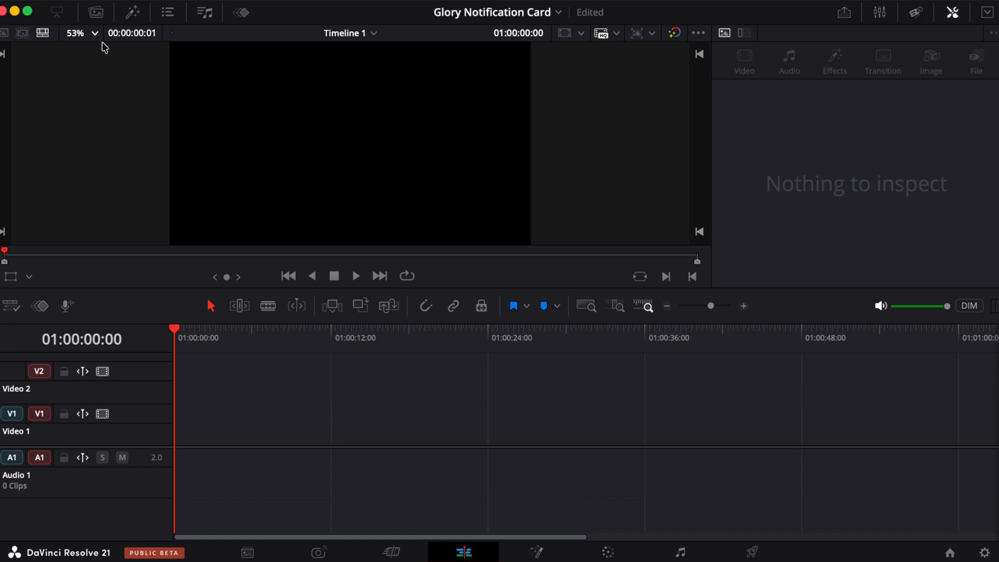
- Add the search .png image from the media pool onto Video 1 of the empty timeline
left_click(96, 13)
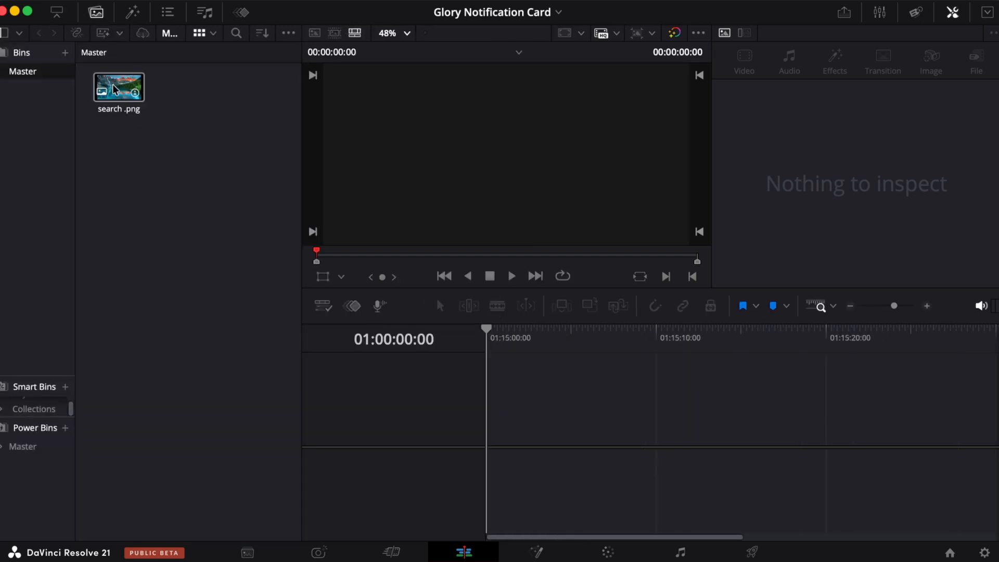
left_click_drag(120, 91, 479, 441)
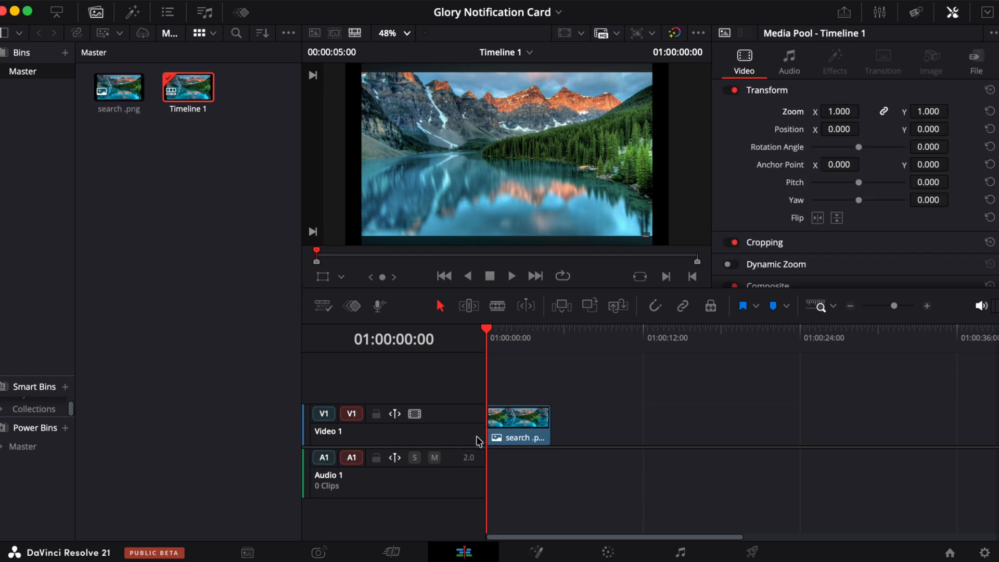
left_click(95, 15)
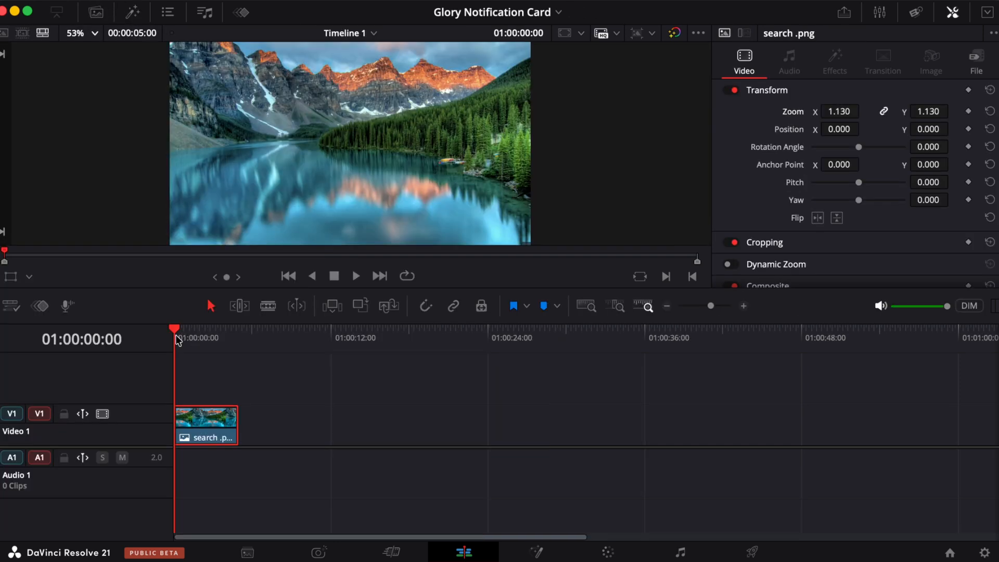
- Move the playhead onto the image clip and open it on the Fusion page
left_click_drag(178, 339, 195, 339)
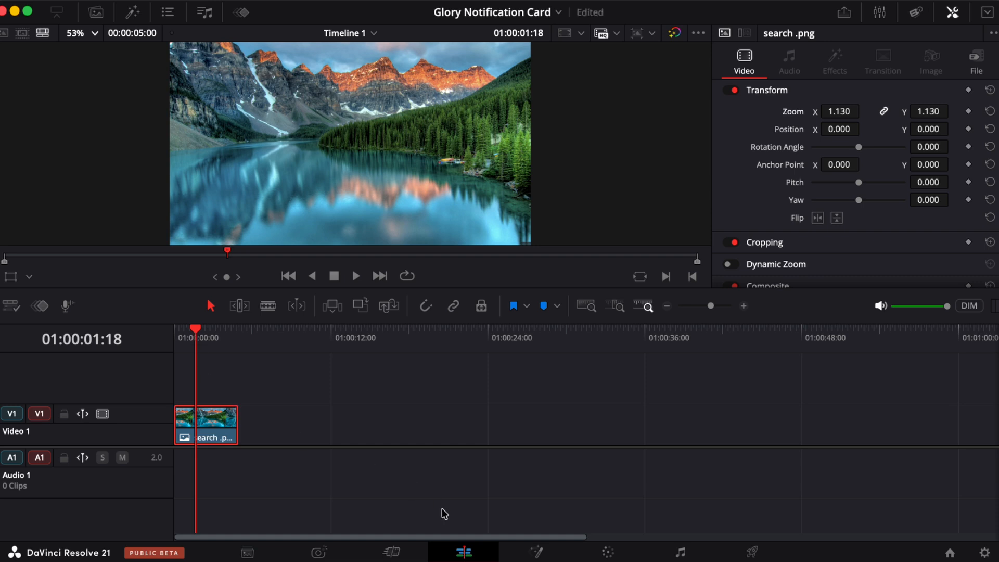
left_click(541, 552)
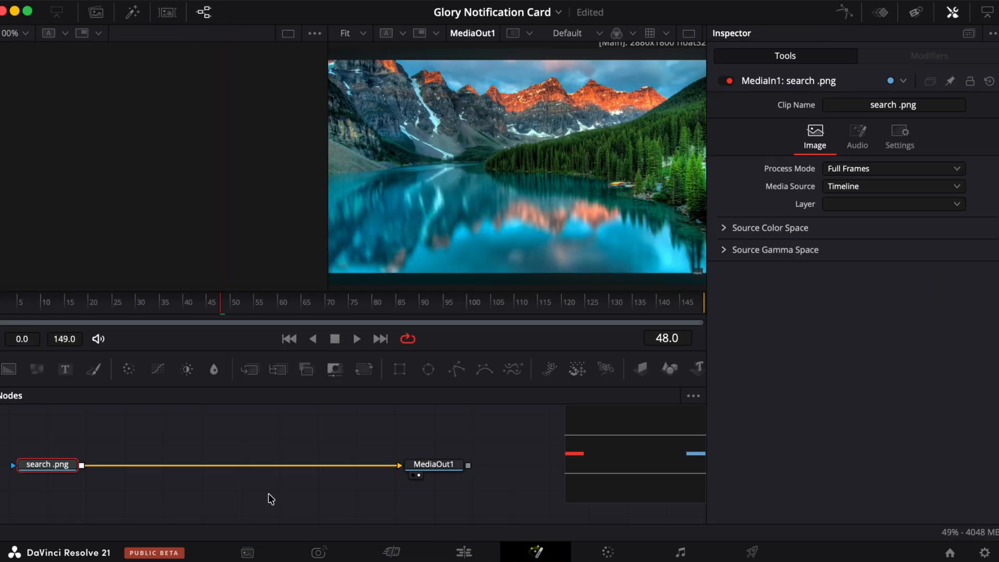
scroll(271, 499, "left", 5)
scroll(271, 499, "right", 1)
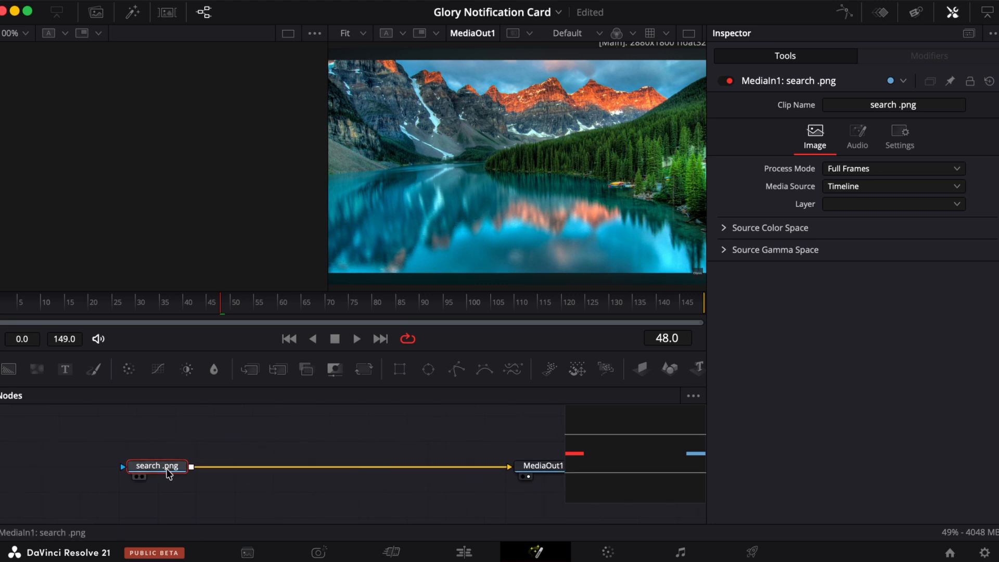
mouse_move(152, 473)
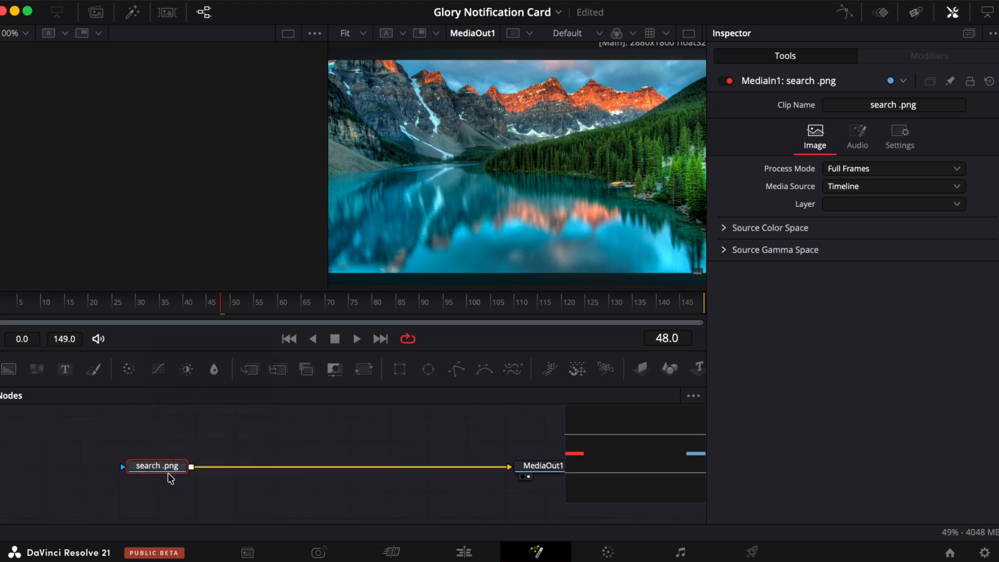
- Add a Blur node between the image and MediaOut1 and set its Blur Size to 100
left_click(214, 370)
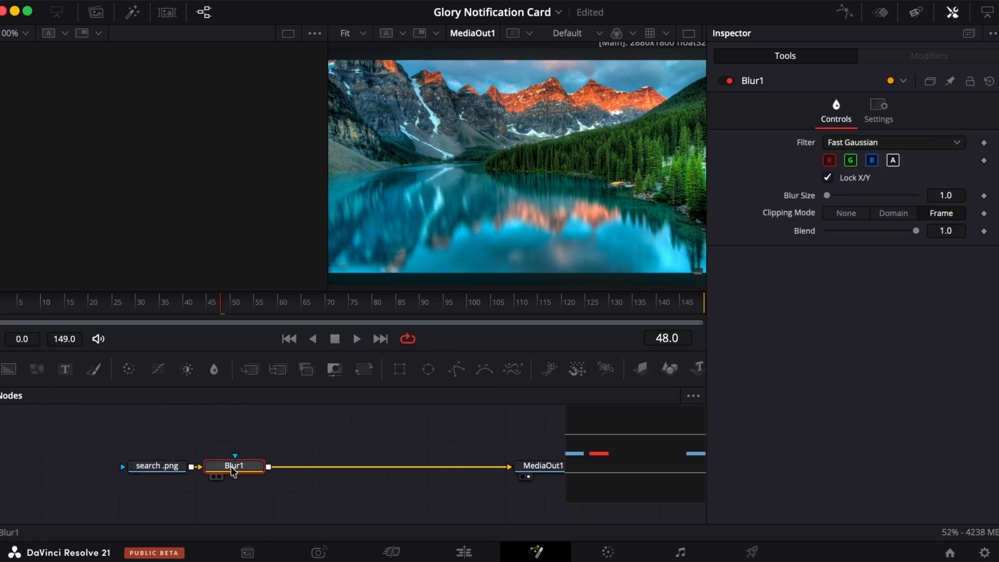
left_click_drag(230, 466, 261, 480)
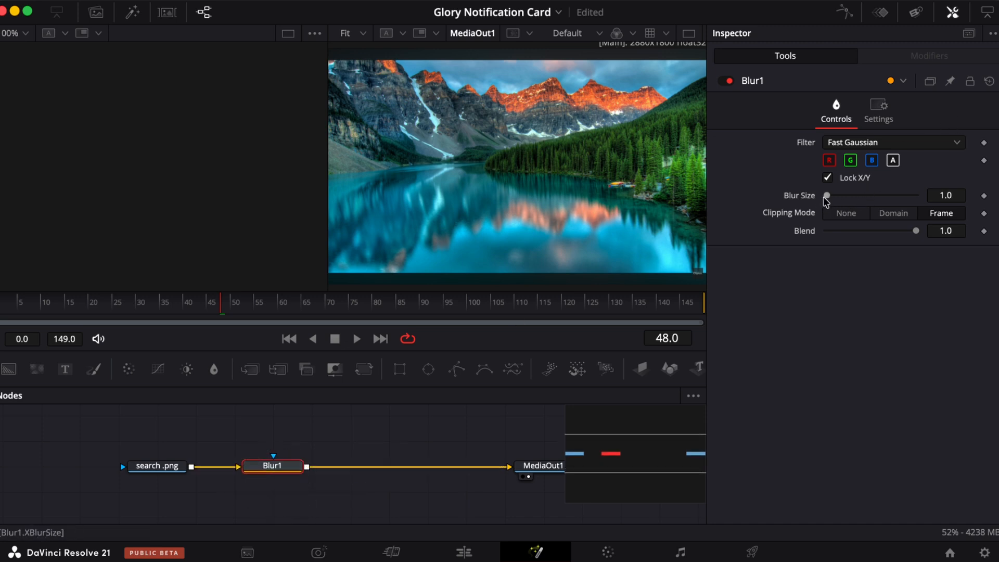
left_click_drag(827, 196, 991, 185)
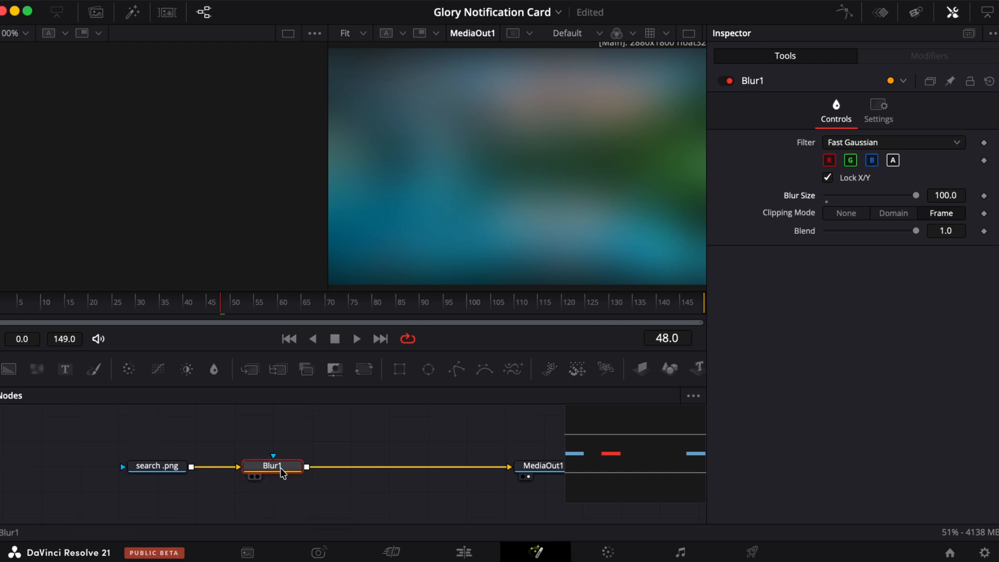
left_click(429, 370)
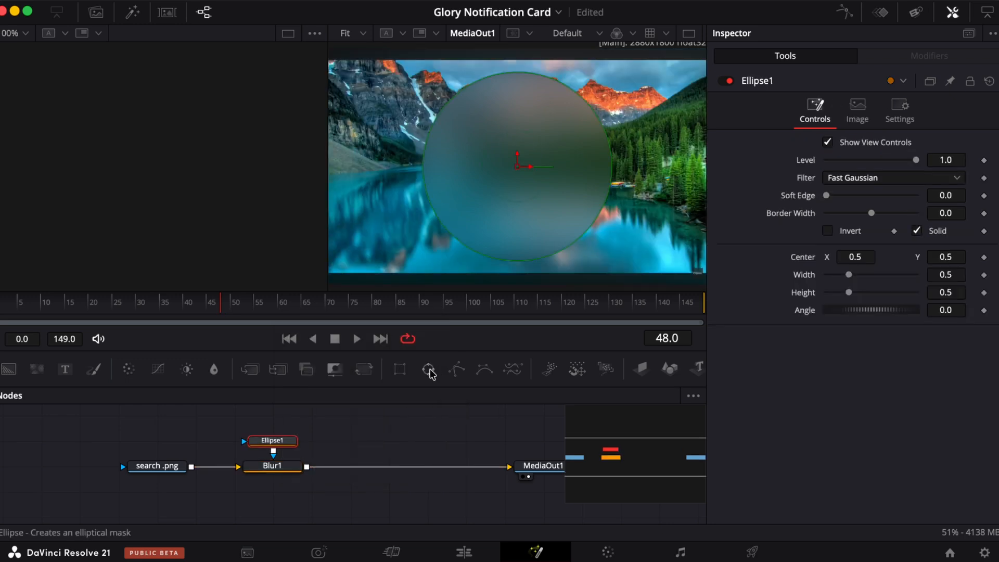
mouse_move(274, 441)
left_mouse_down()
mouse_move(274, 416)
mouse_move(275, 453)
left_mouse_up()
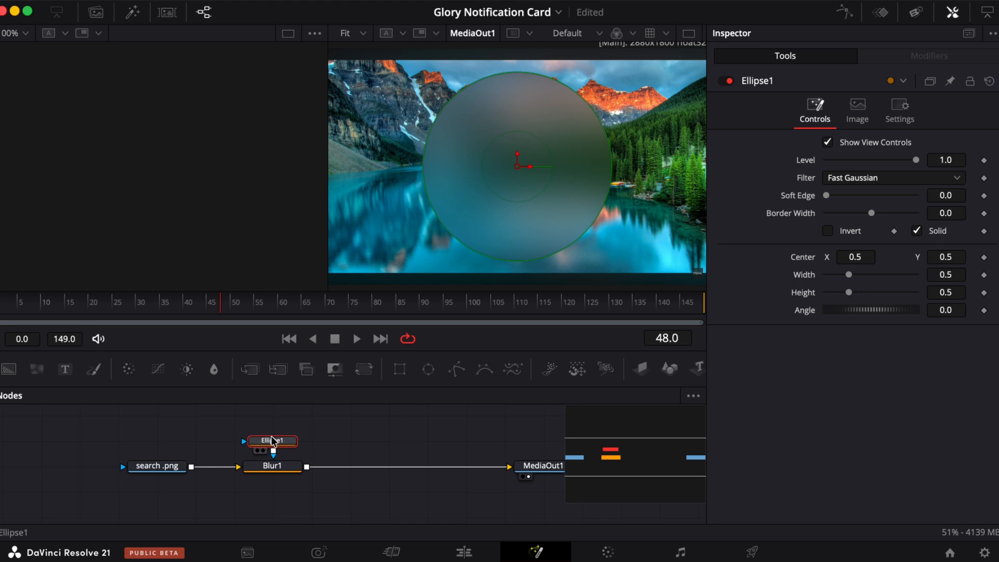
key("Delete")
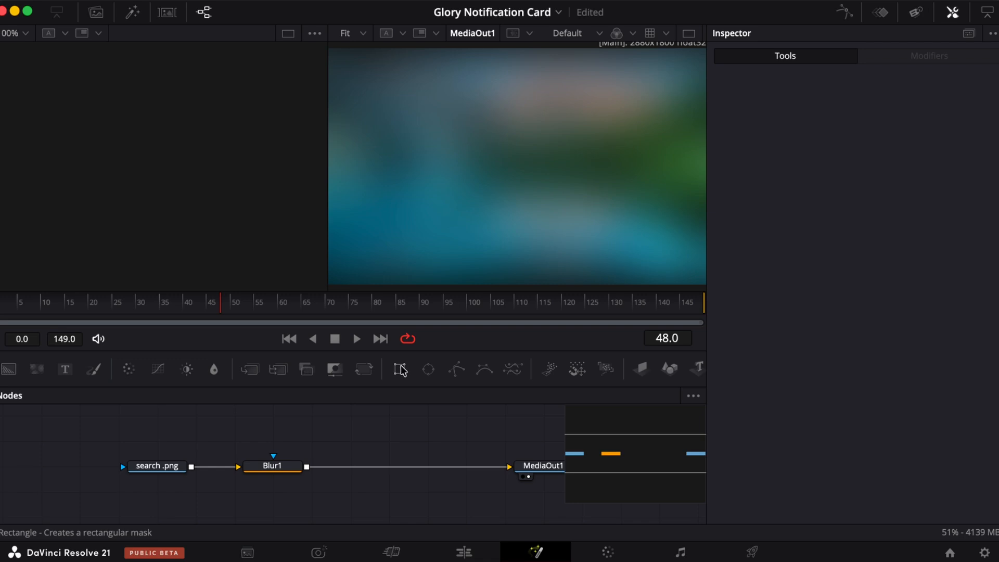
- Attach a Rectangle mask to the Blur node and set its Corner Radius to about 0.165
left_click_drag(407, 371, 270, 487)
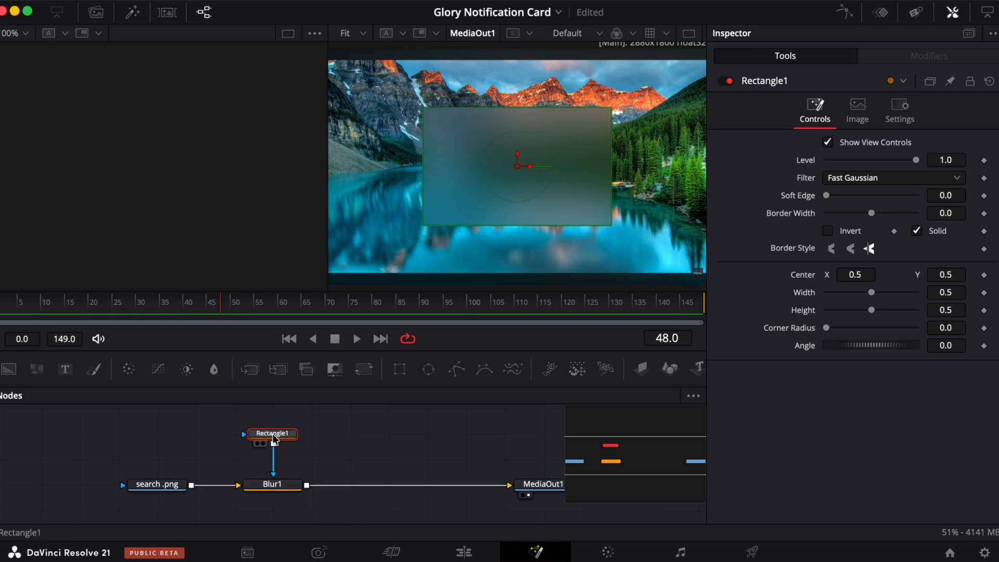
mouse_move(273, 440)
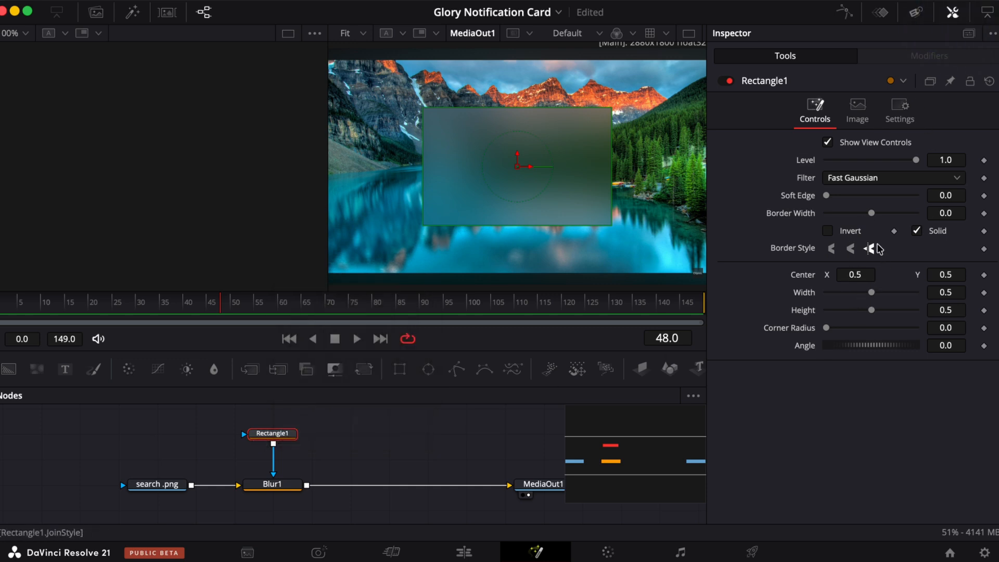
left_click_drag(827, 329, 842, 329)
left_click_drag(872, 292, 858, 308)
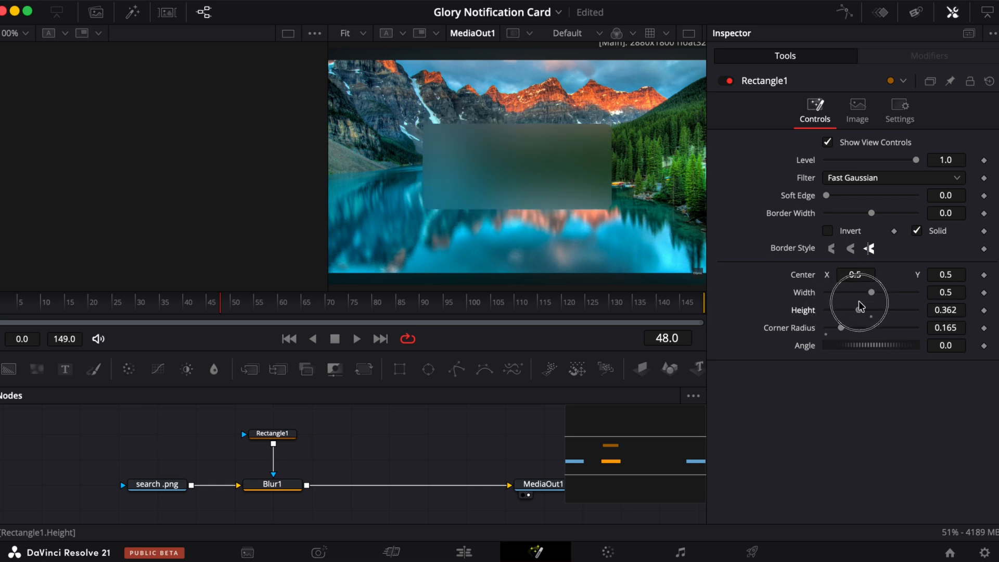
double_click(802, 314)
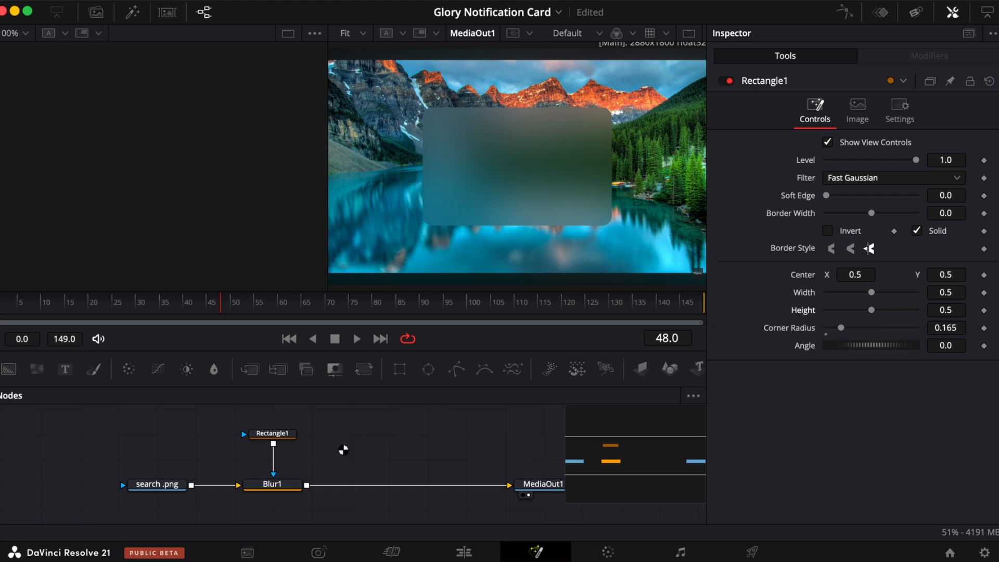
- Merge a new Background node with the Blur output and swap the Merge node's foreground and background inputs
scroll(343, 450, "right", 5)
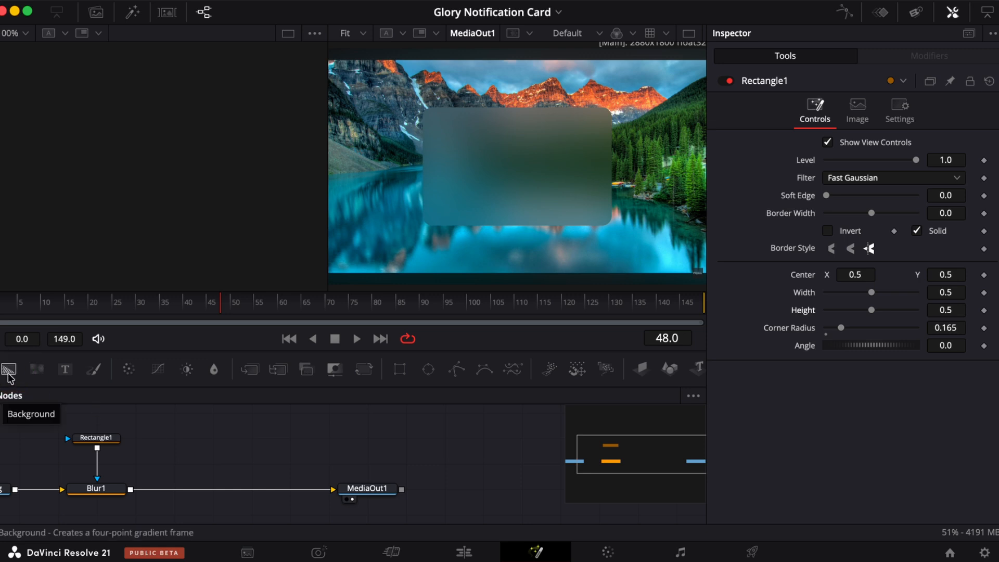
left_click_drag(9, 375, 214, 442)
left_click_drag(247, 412, 134, 469)
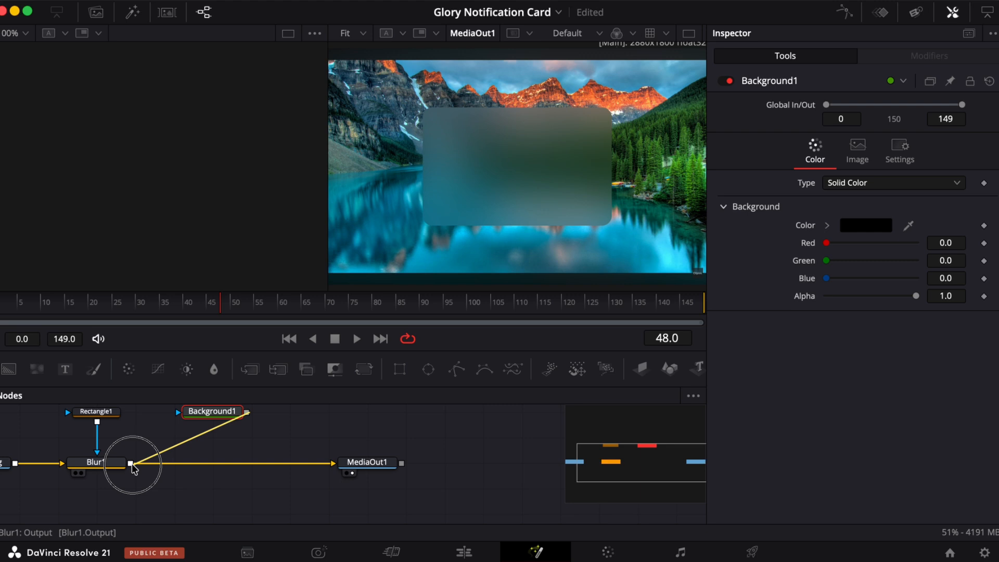
left_click_drag(134, 469, 132, 468)
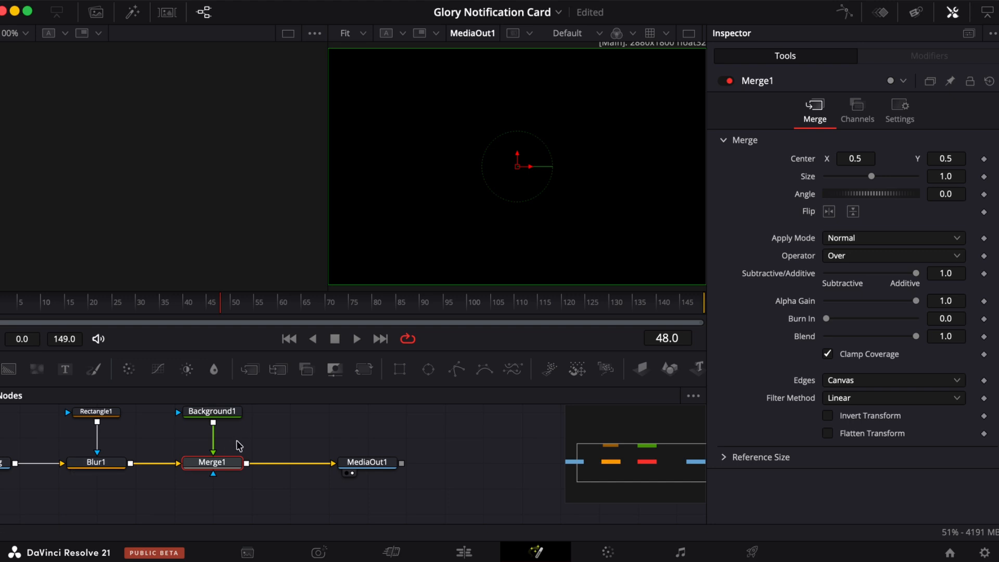
scroll(239, 446, "up", 2)
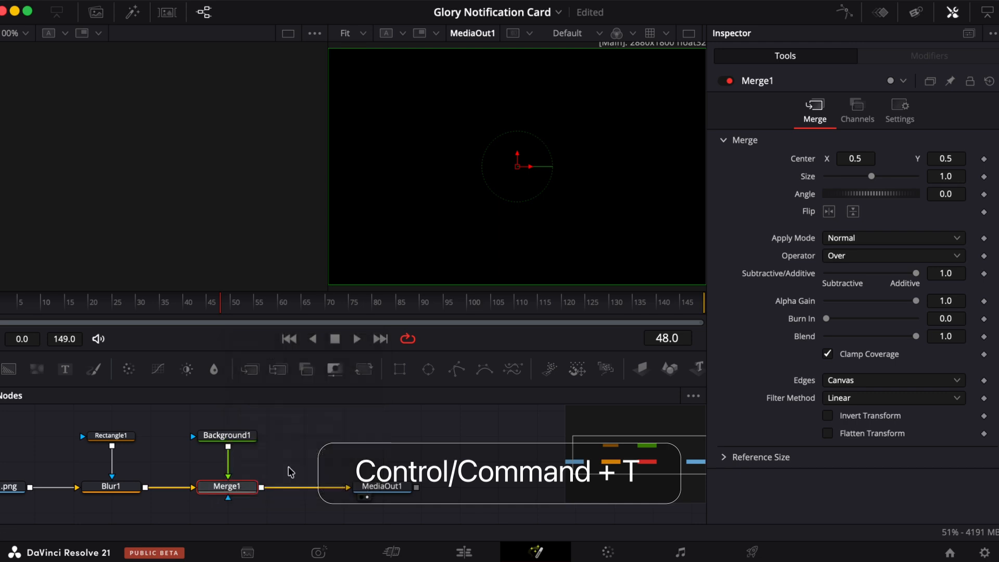
key("ctrl+t")
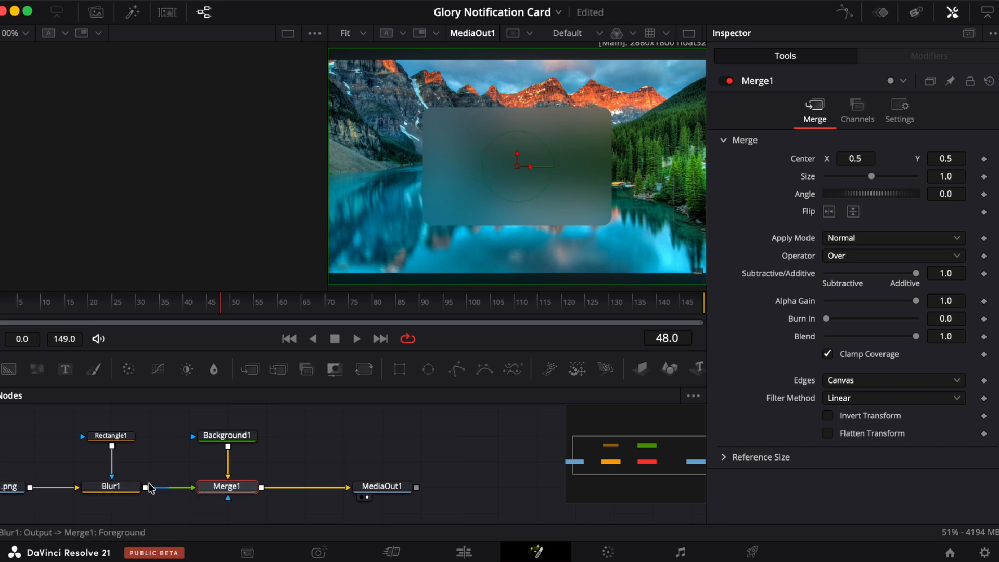
- Rearrange the nodes to open space between the search .png node and the Blur node
scroll(118, 436, "left", 2)
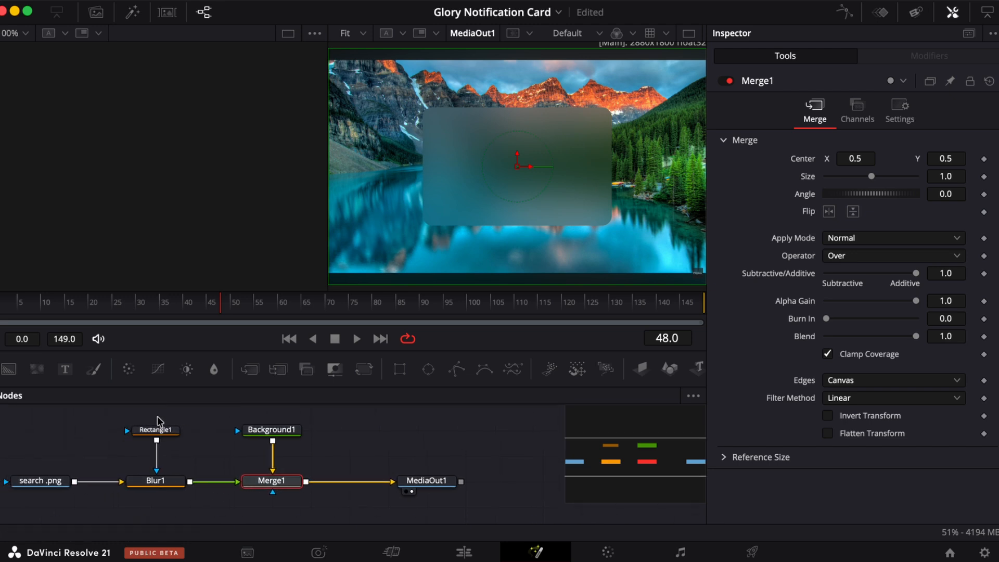
left_click_drag(171, 415, 9, 521)
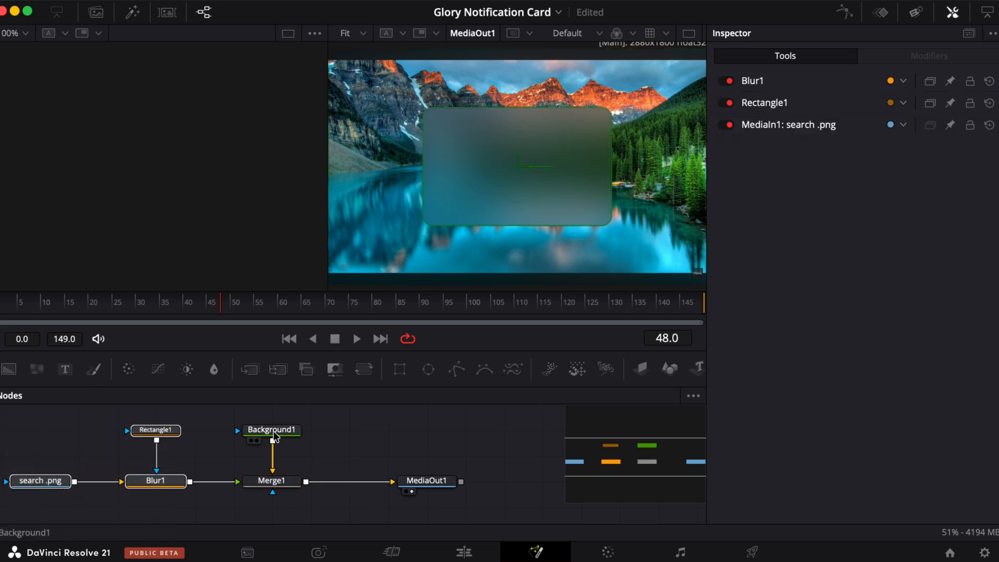
left_click_drag(255, 419, 299, 475)
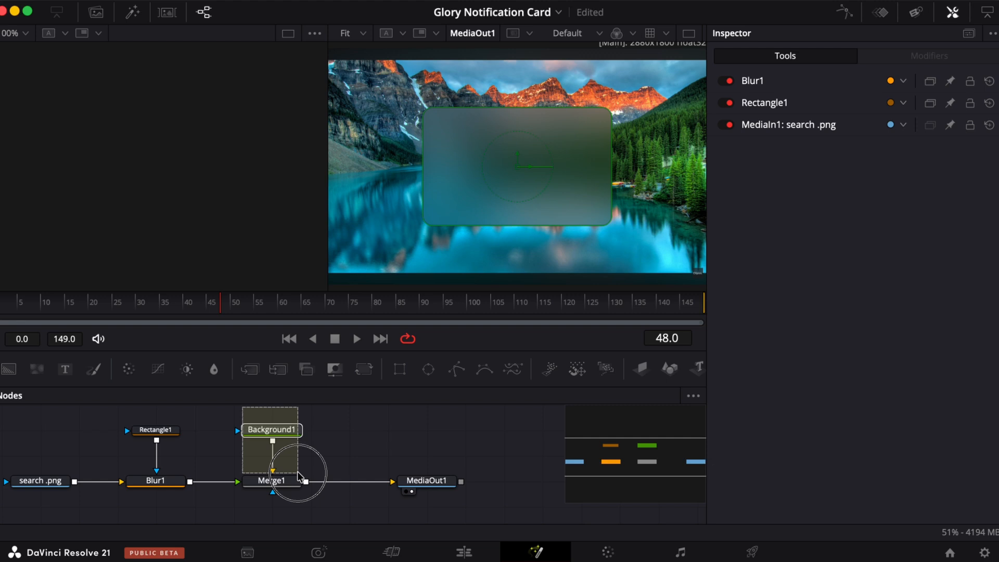
left_click_drag(298, 474, 298, 475)
left_click(34, 486)
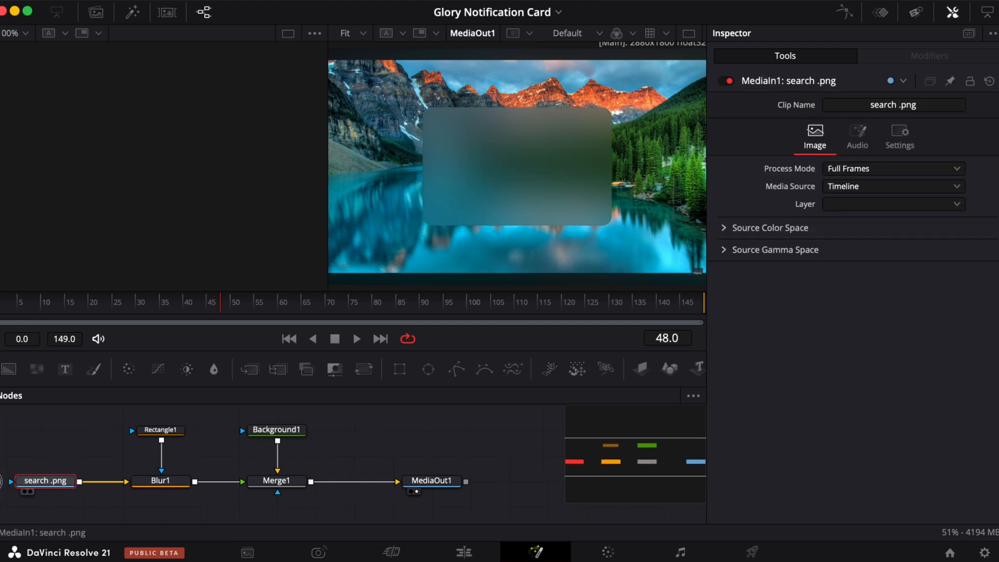
scroll(136, 453, "left", 3)
left_click_drag(122, 480, 44, 480)
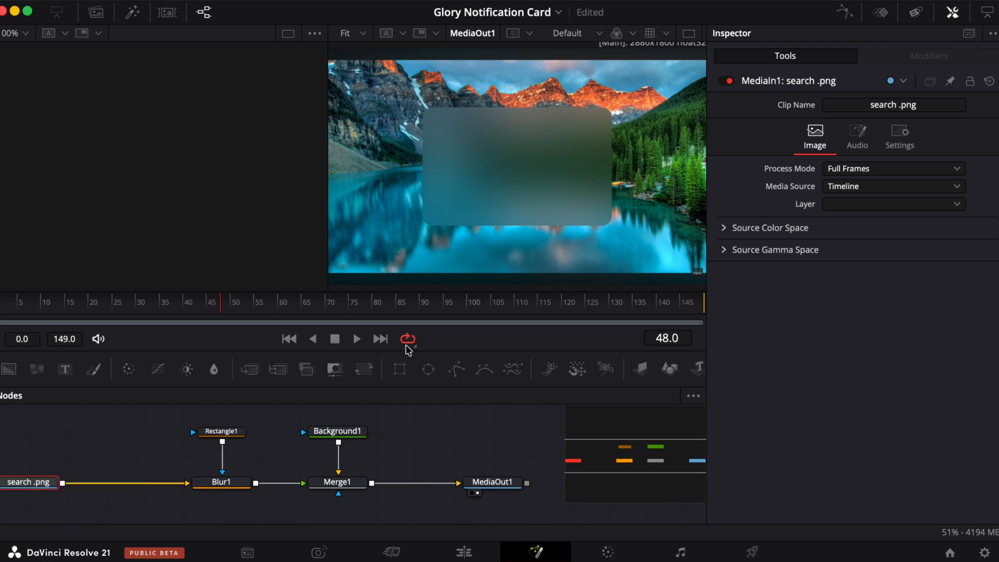
- Insert a Transform node after the image and set its Size to about 0.28
left_click(367, 372)
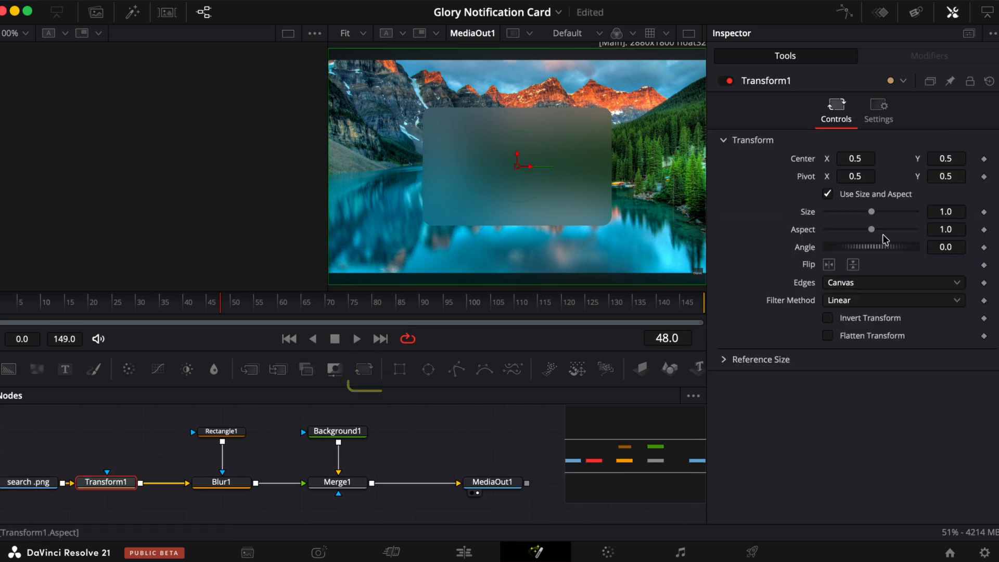
left_click_drag(872, 215, 842, 215)
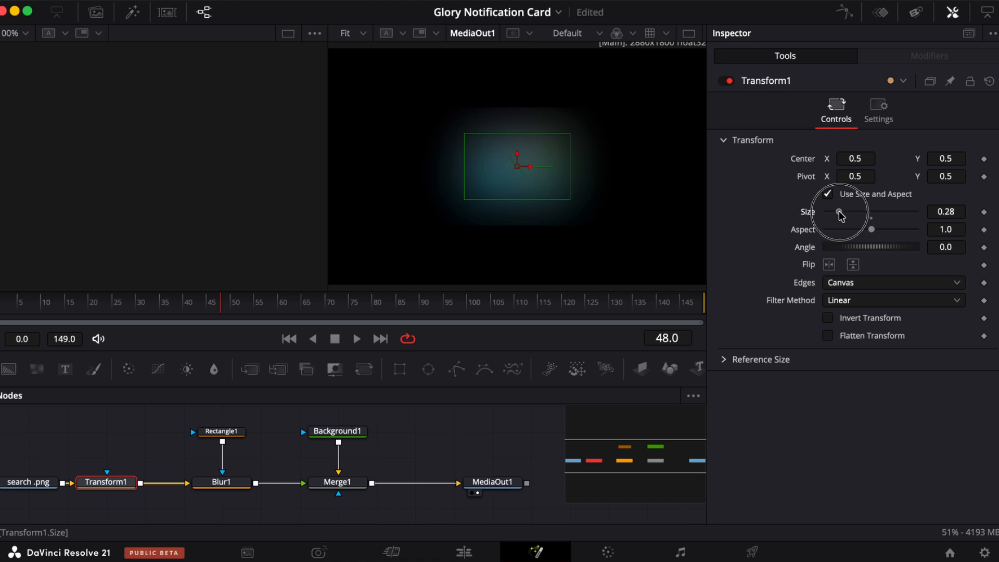
left_click(337, 434)
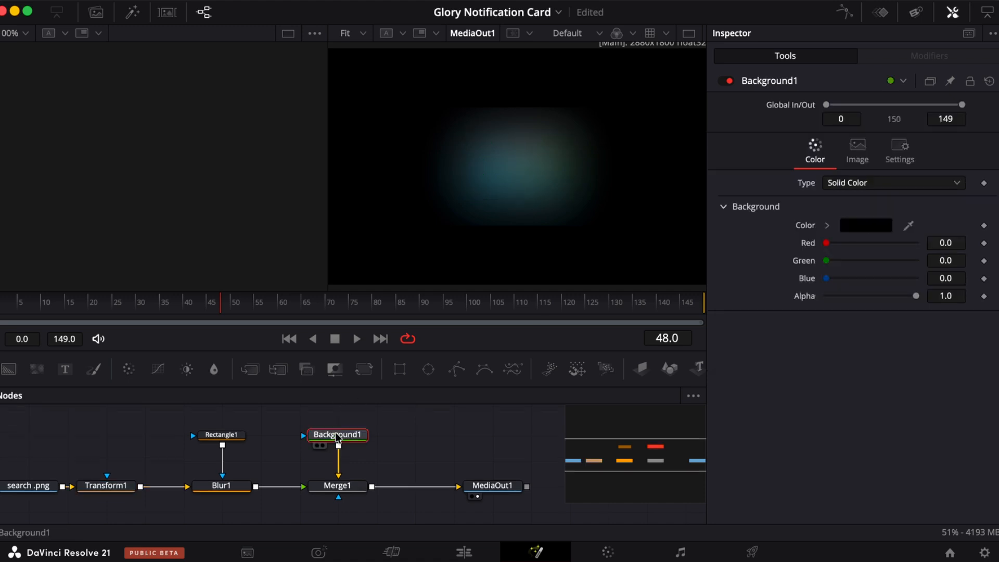
left_click(866, 224)
left_click(828, 193)
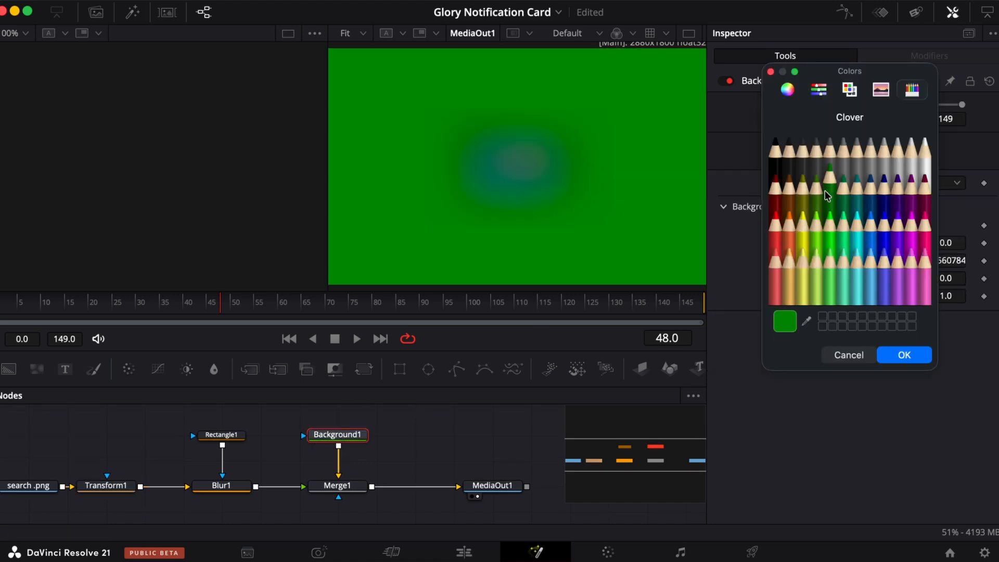
left_click(871, 195)
left_click(887, 252)
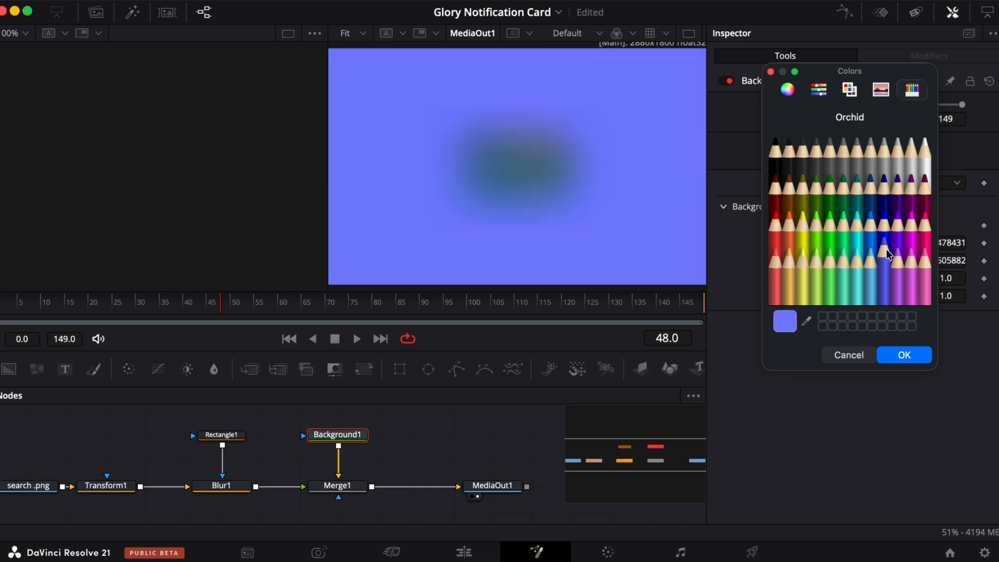
left_click(847, 356)
- Delete the Transform node
left_click(103, 489)
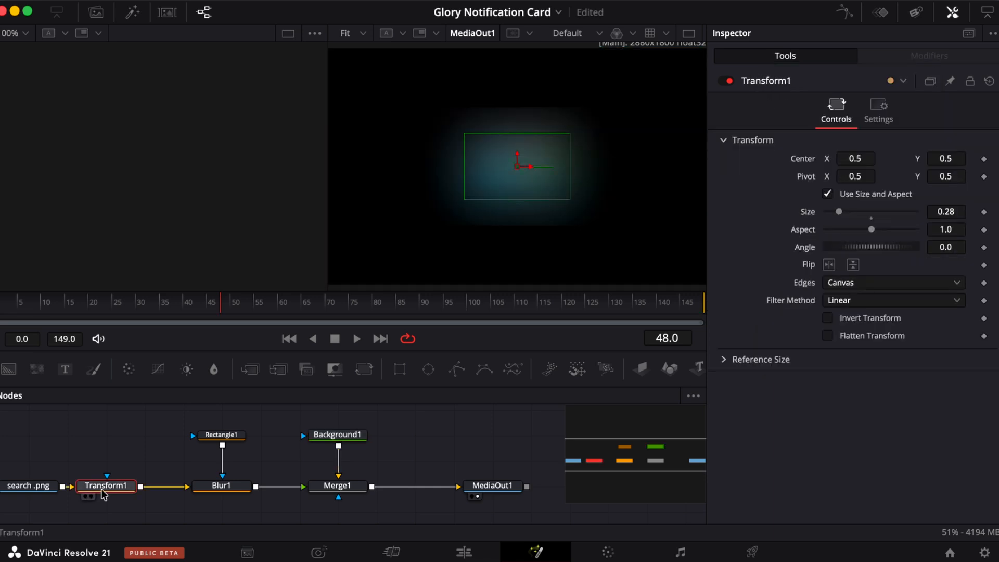
key("Delete")
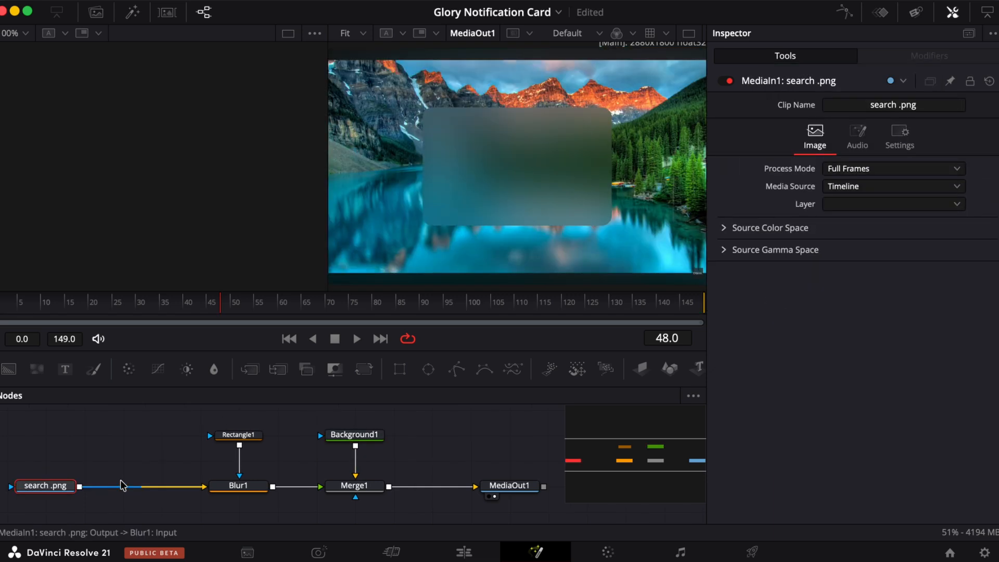
- Swap the Merge node's foreground and background inputs again and select the Background node
left_click(353, 492)
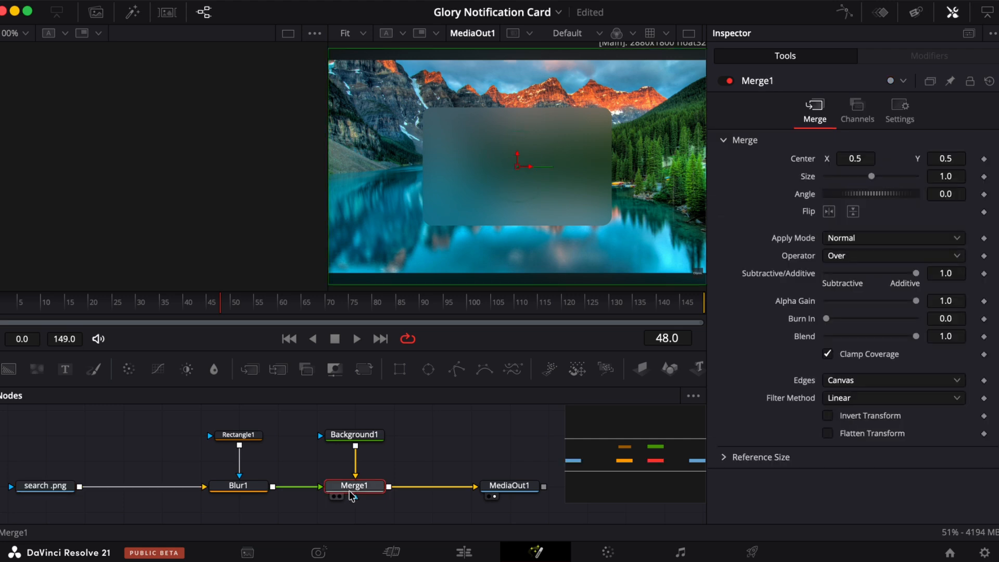
key("ctrl+t")
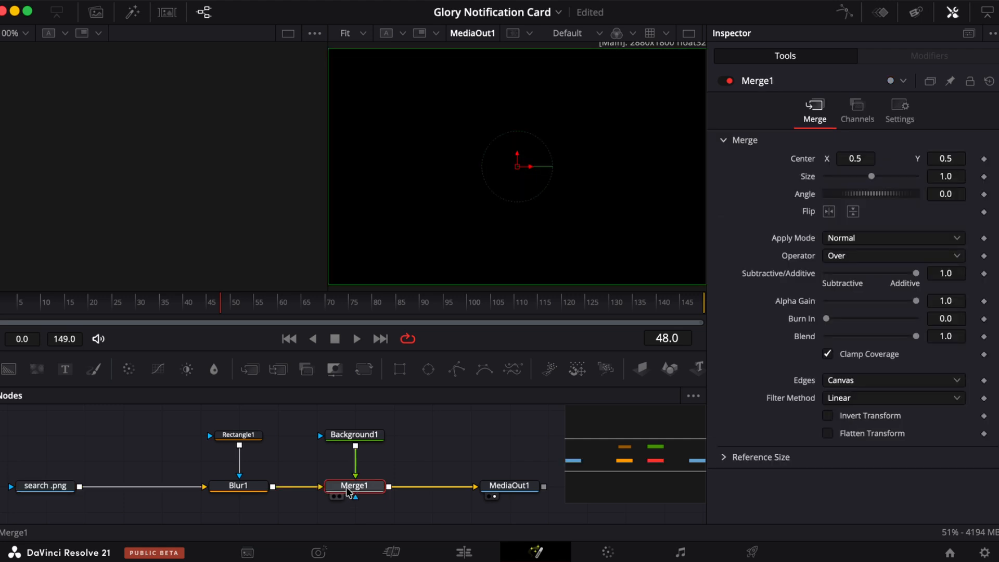
left_click_drag(374, 450, 314, 507)
left_click(357, 437)
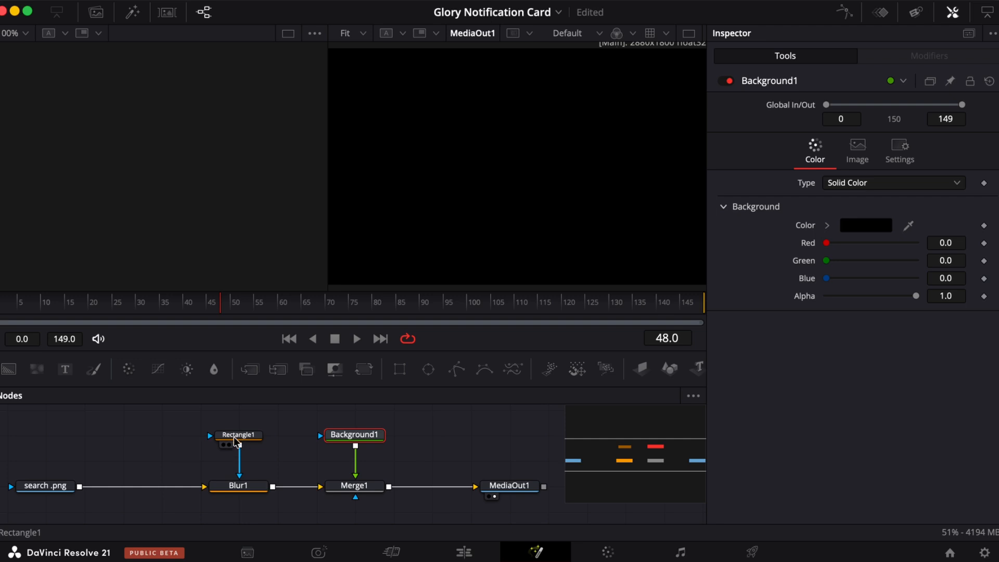
- Paste an instance of the Rectangle node above the Background node and connect it as the Background's mask
mouse_move(236, 441)
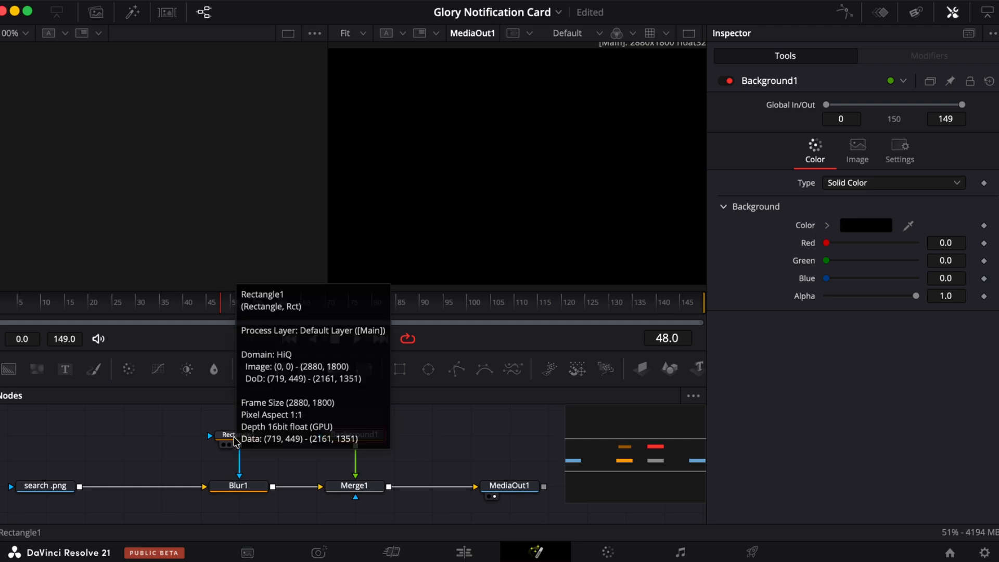
left_click(236, 437)
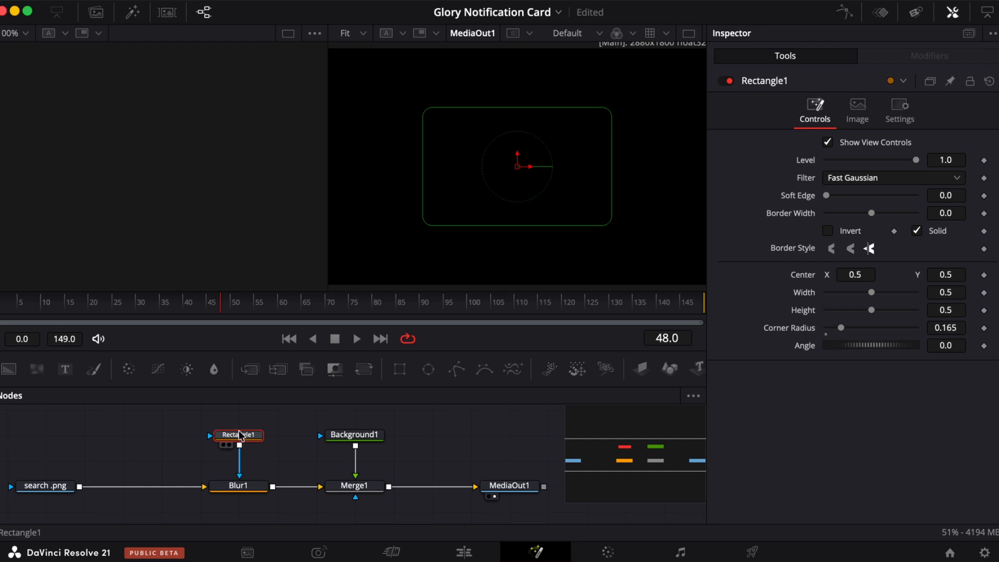
left_click(385, 446)
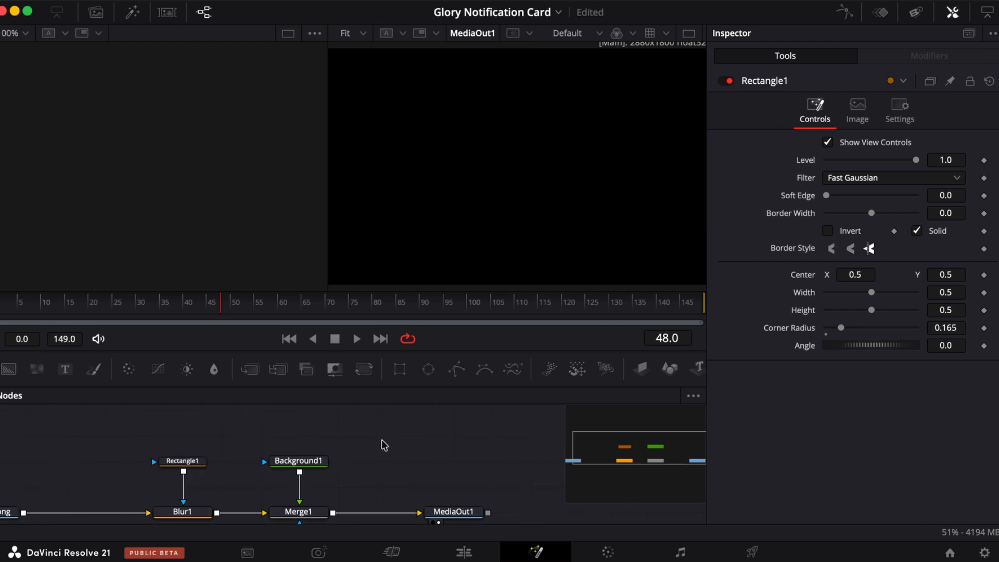
scroll(384, 446, "right", 2)
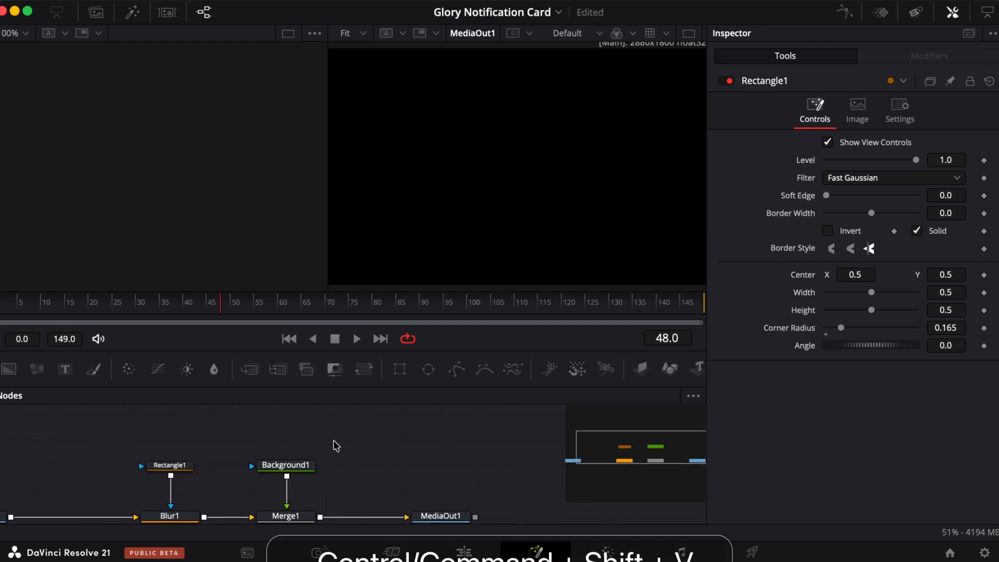
key("super+shift+v")
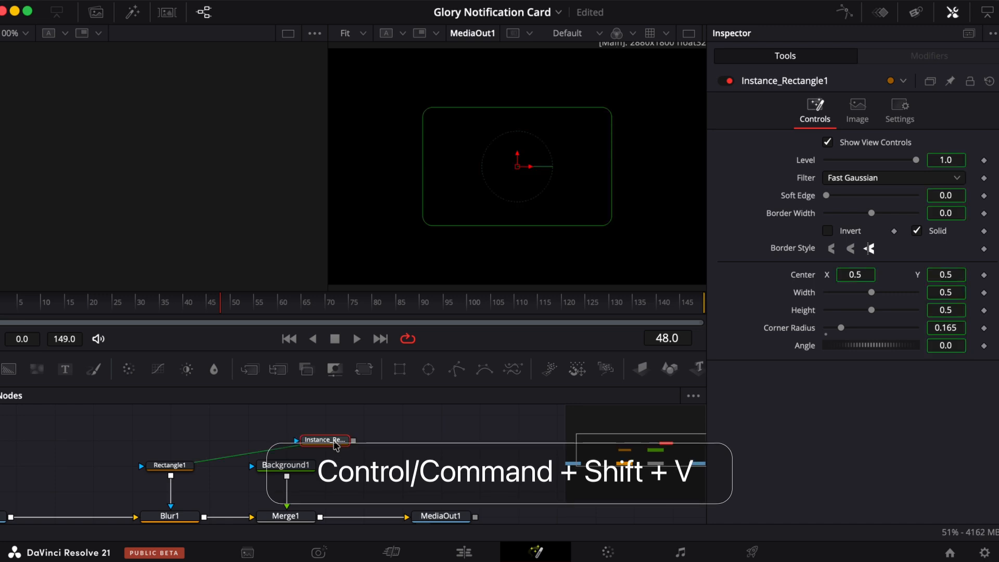
left_click_drag(336, 445, 307, 420)
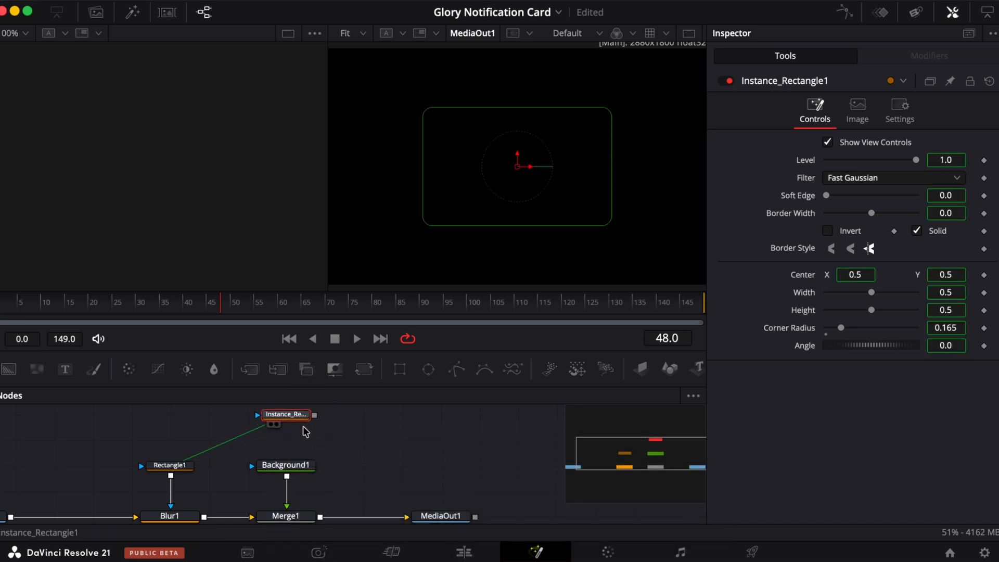
scroll(306, 432, "up", 3)
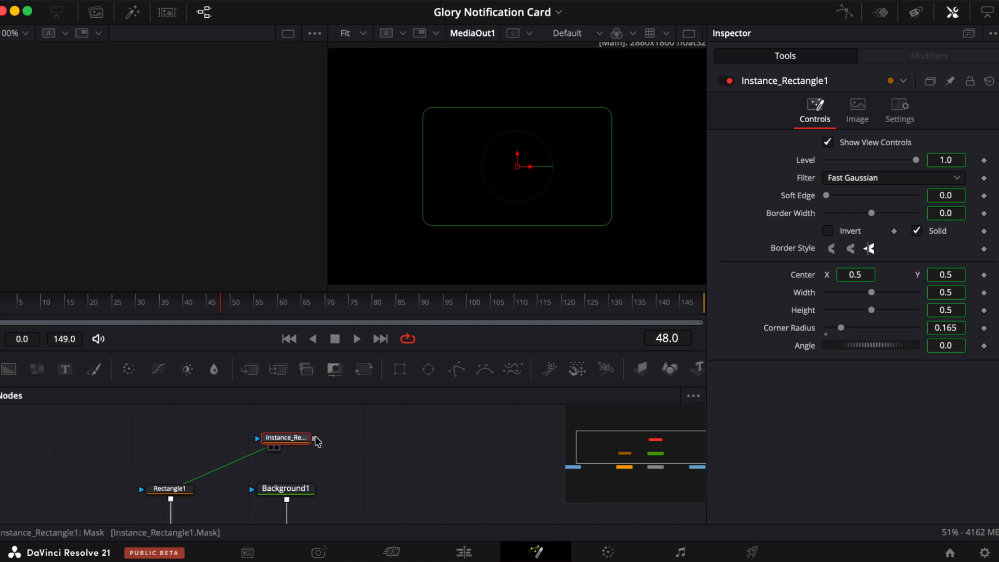
left_click_drag(314, 439, 255, 490)
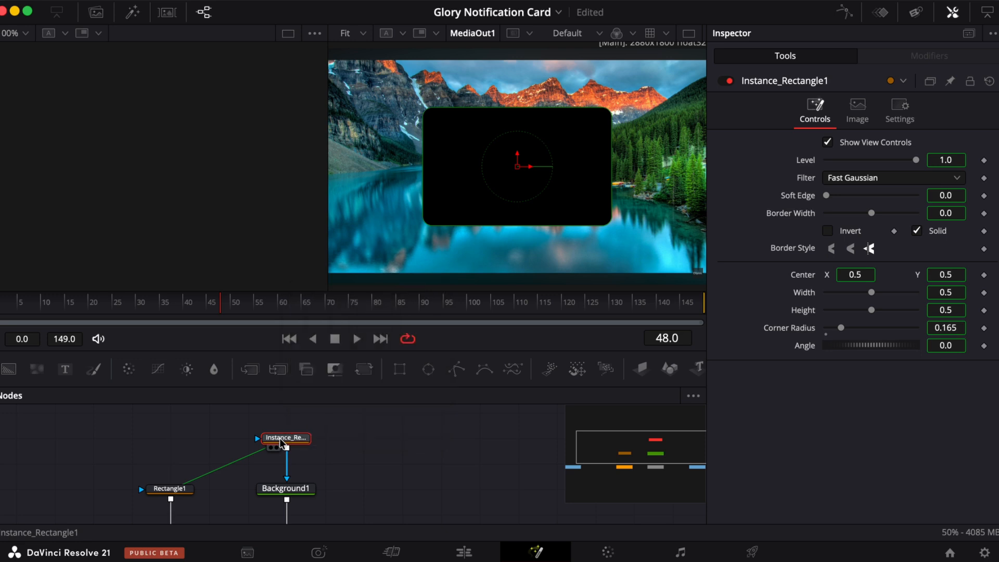
- Toggle the Merge node off and back on to compare the result
scroll(284, 465, "down", 3)
left_click(286, 489)
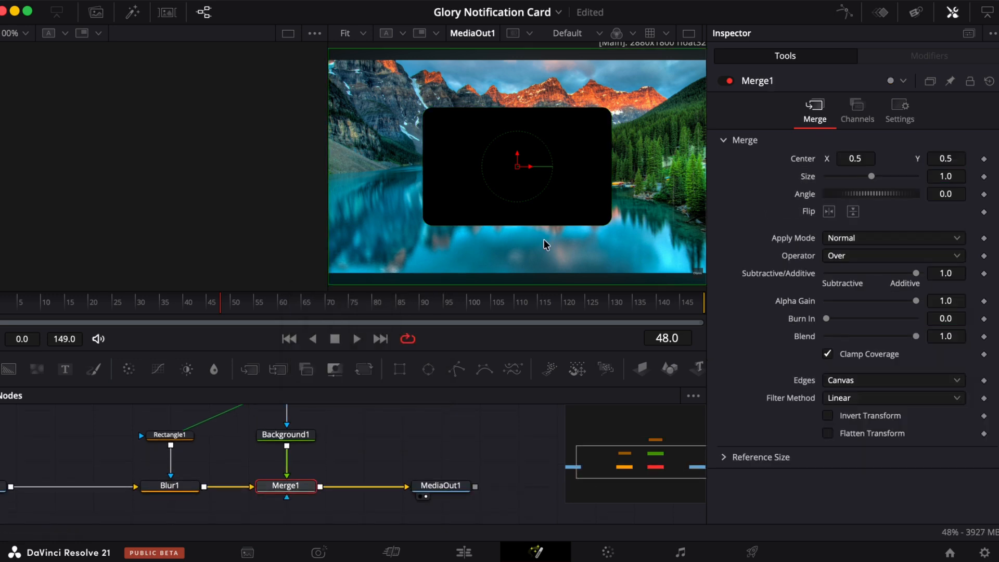
left_click(727, 81)
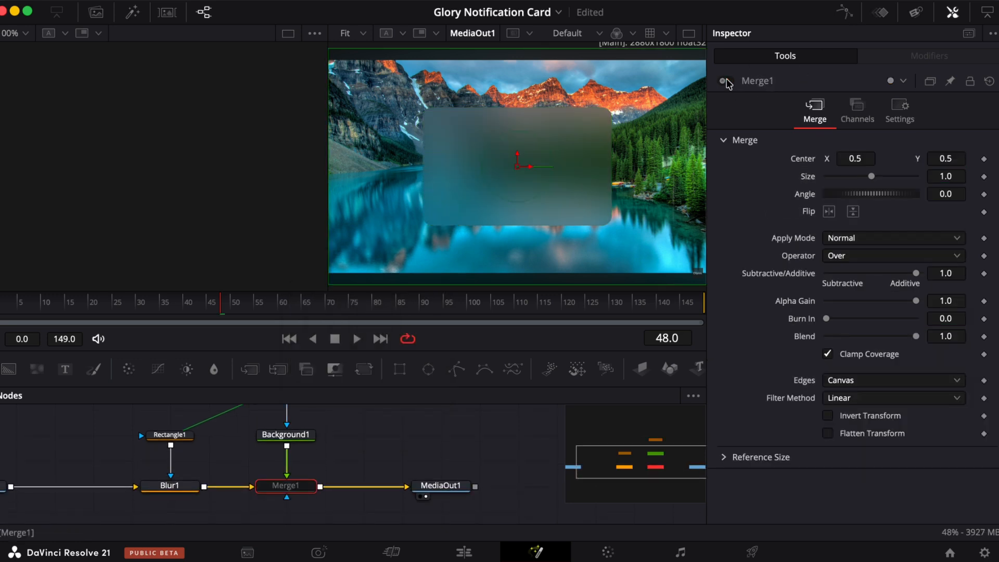
left_click(724, 81)
left_click(723, 81)
left_click(727, 82)
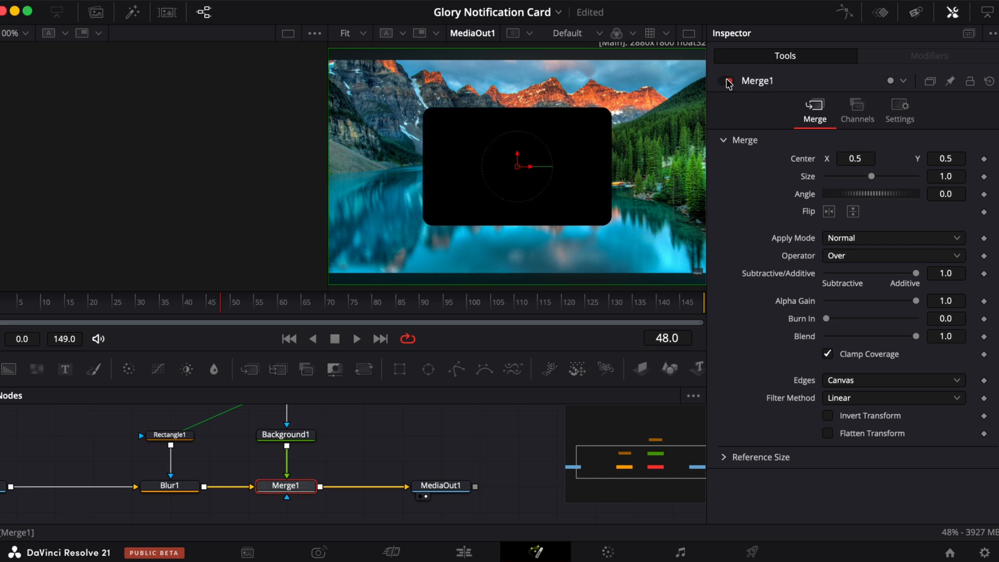
- Deinstance the instanced rectangle's Solid setting and turn Solid off so only a border remains
scroll(342, 443, "up", 3)
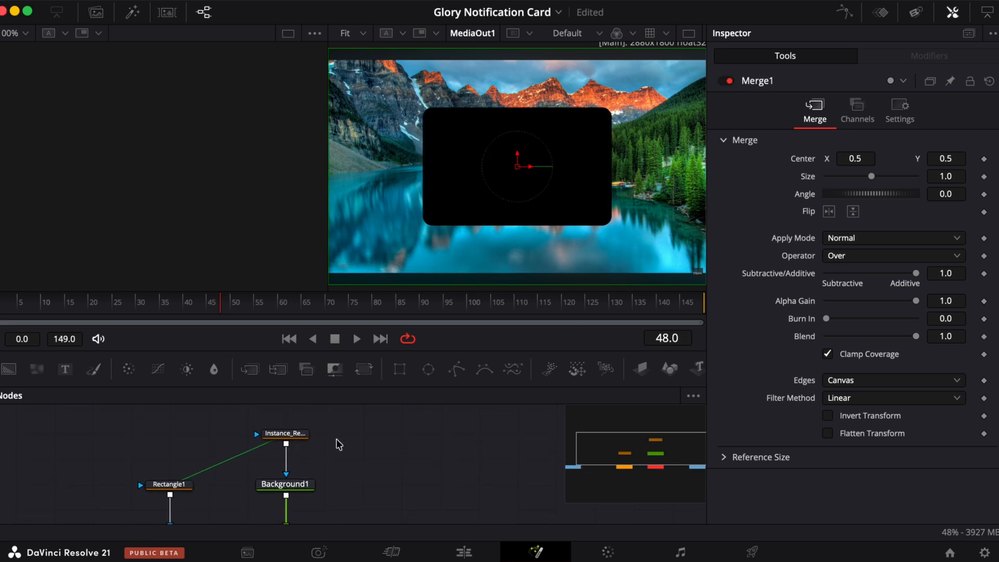
left_click(281, 438)
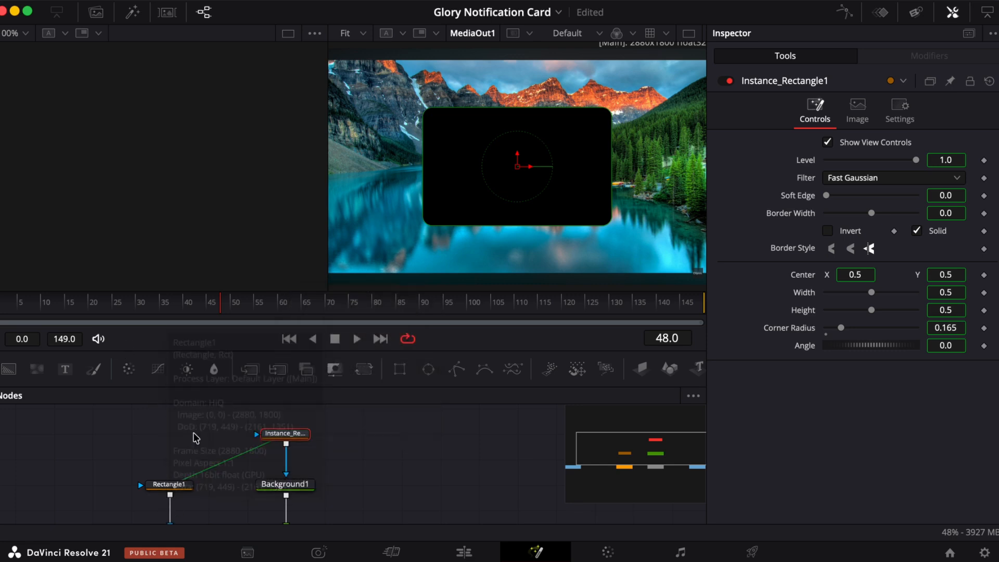
left_click(917, 231)
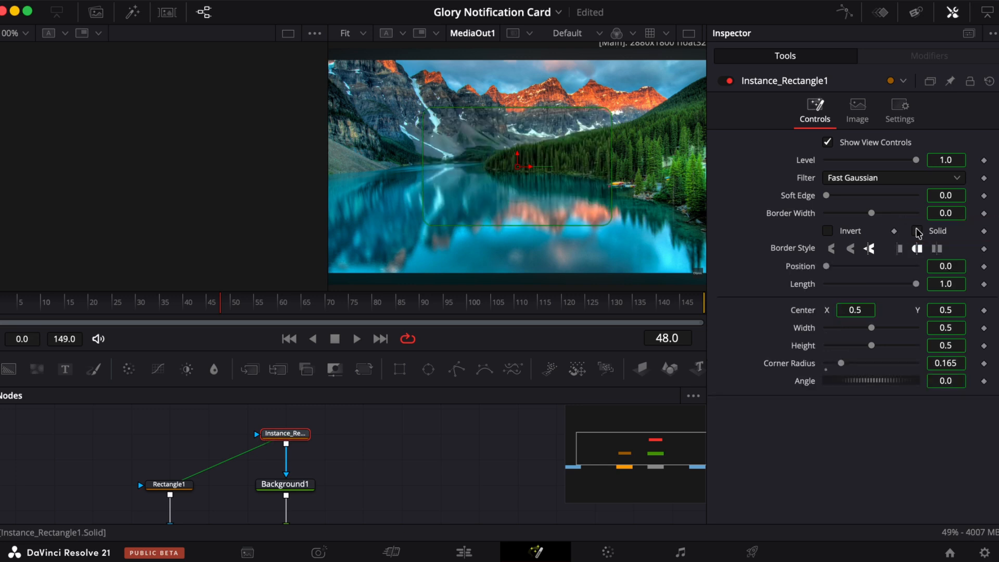
left_click(917, 231)
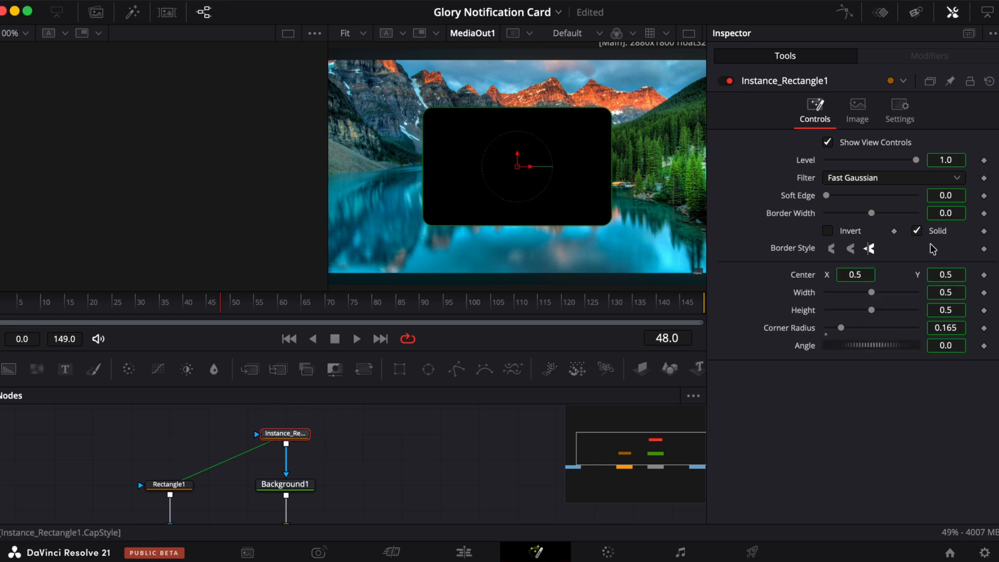
right_click(936, 233)
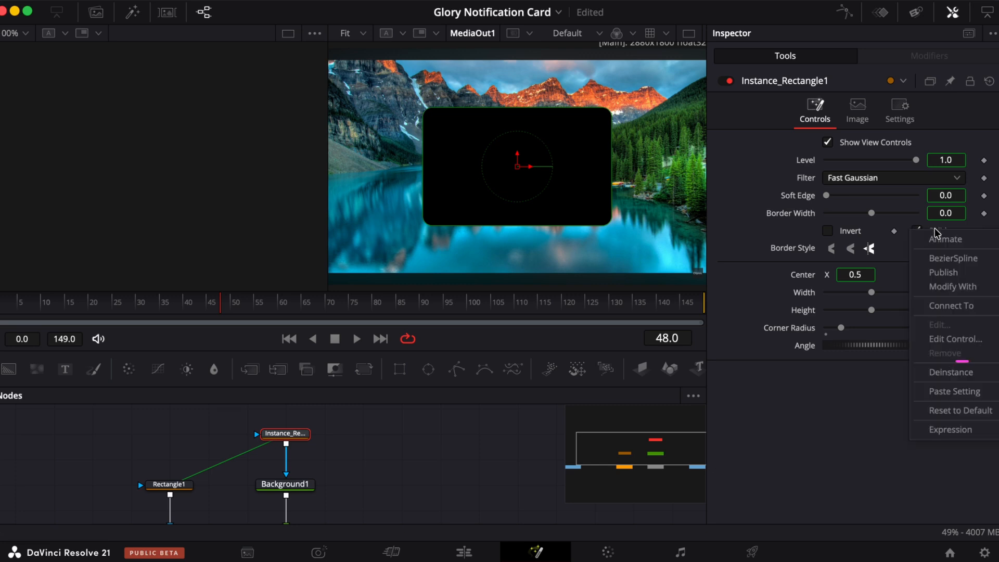
left_click(948, 372)
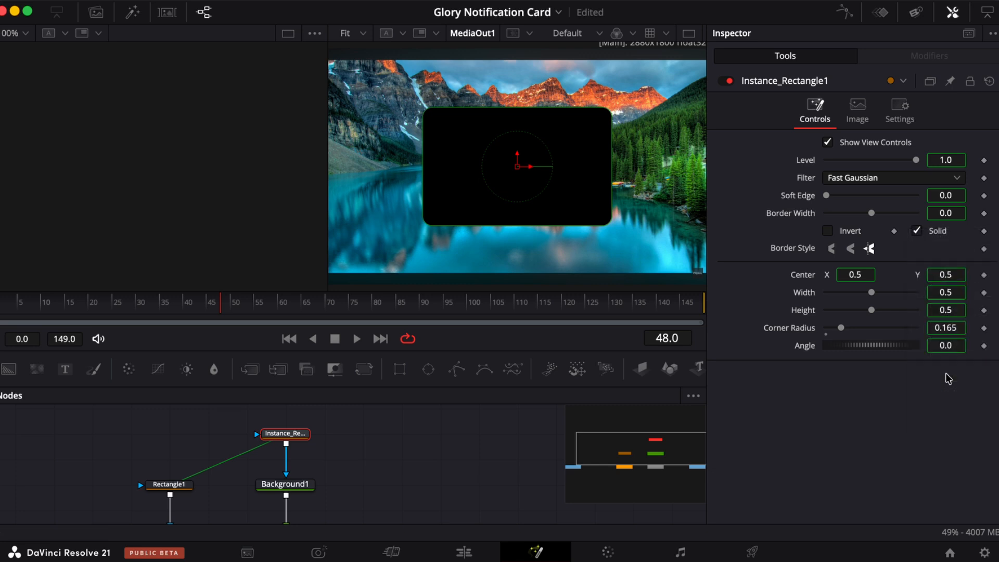
left_click(917, 232)
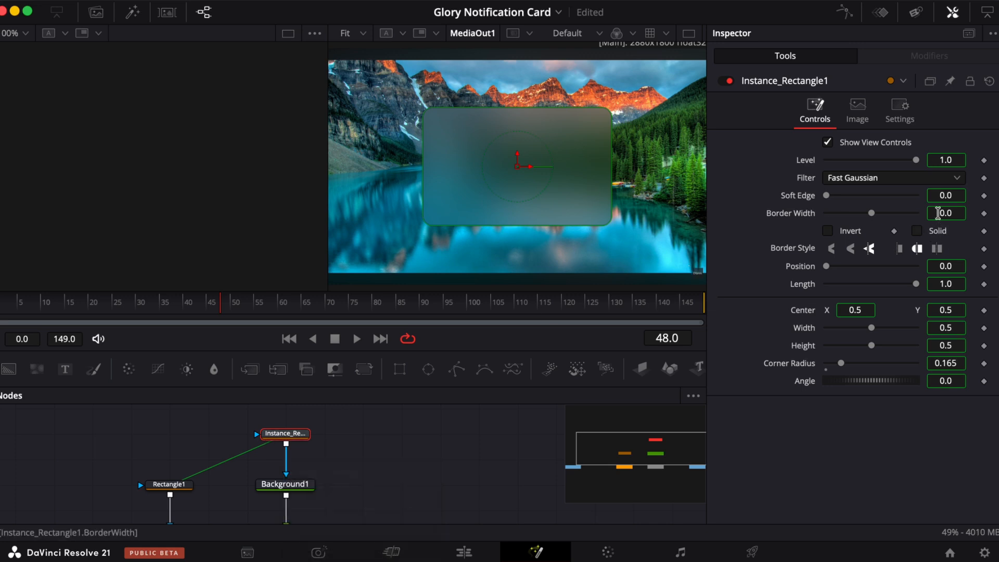
mouse_move(872, 213)
left_mouse_down()
mouse_move(903, 216)
mouse_move(874, 205)
mouse_move(883, 211)
left_mouse_up()
right_click(818, 214)
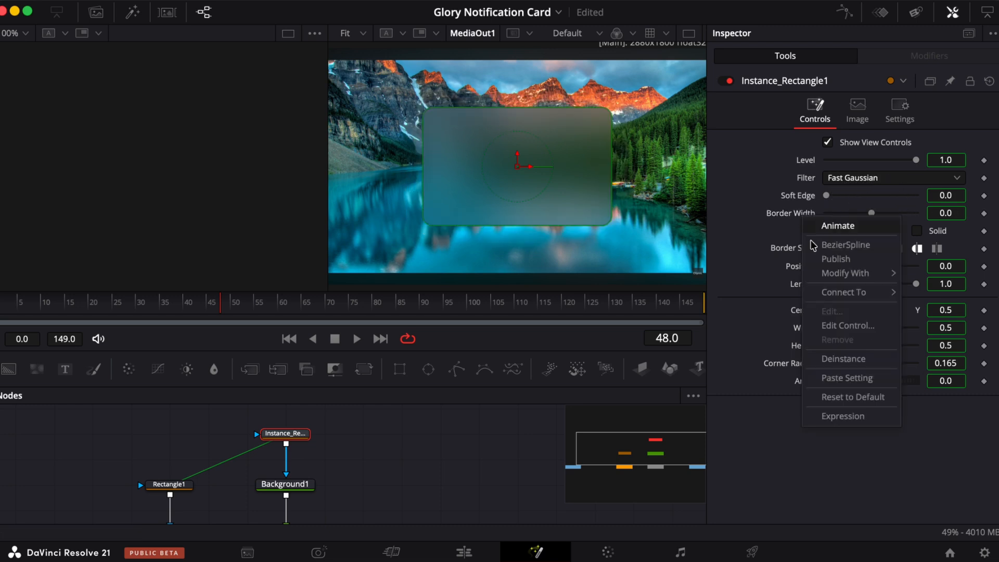
left_click(848, 397)
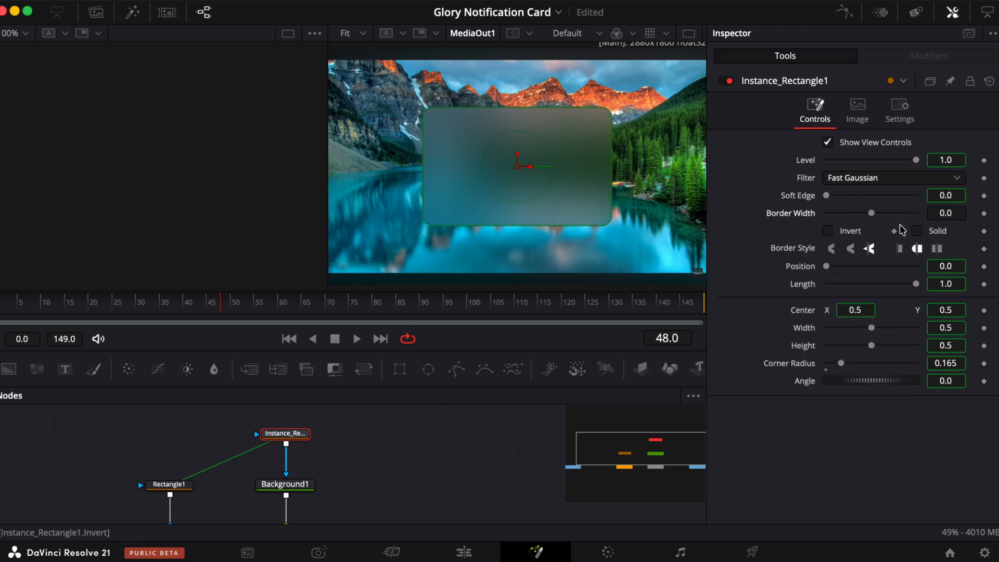
- Hide the instanced rectangle's view controls and set its Border Width to 0.0017
left_click(942, 215)
type("0.0008")
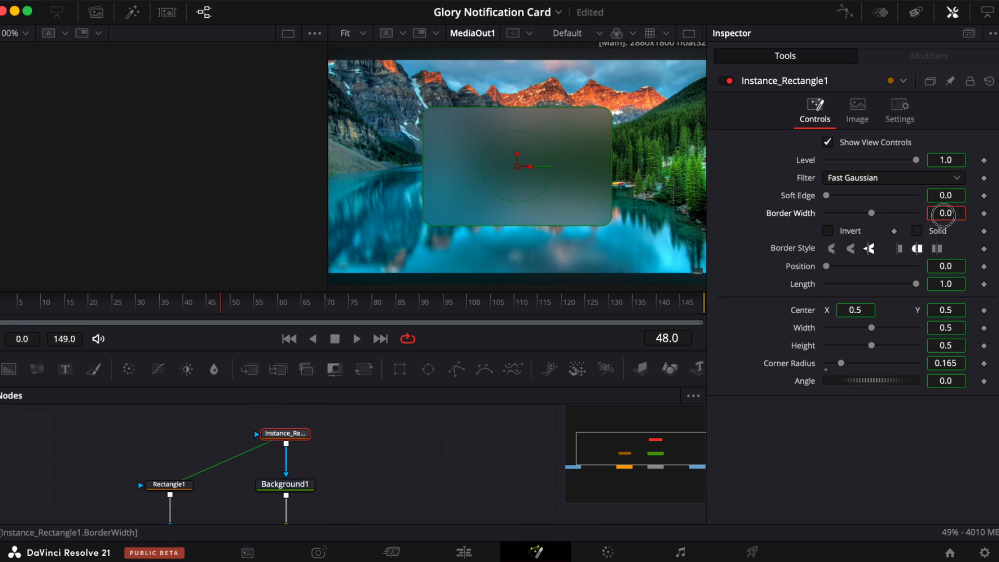
mouse_move(950, 214)
left_mouse_down()
mouse_move(993, 207)
mouse_move(946, 218)
left_mouse_up()
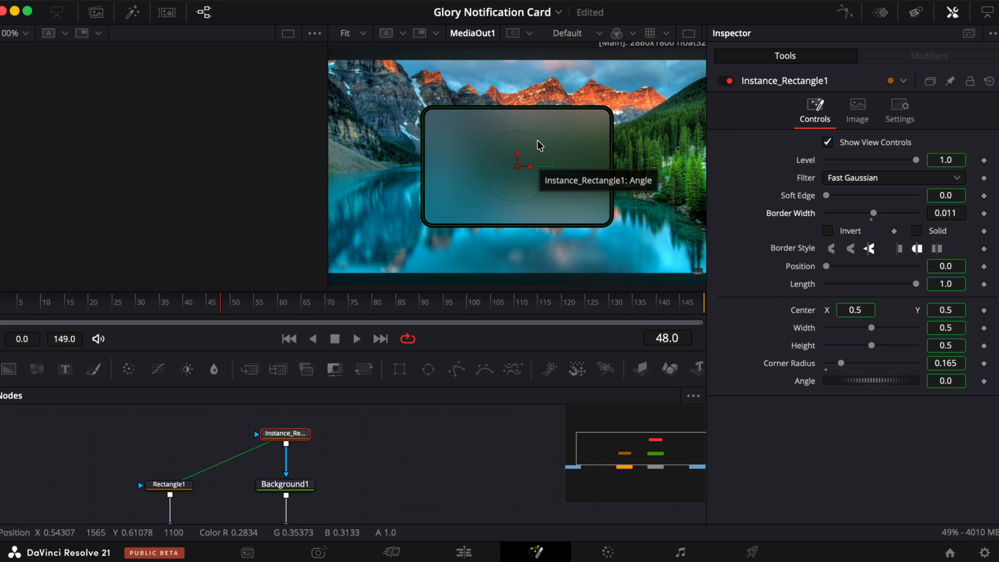
scroll(539, 146, "up", 4)
scroll(539, 145, "down", 4)
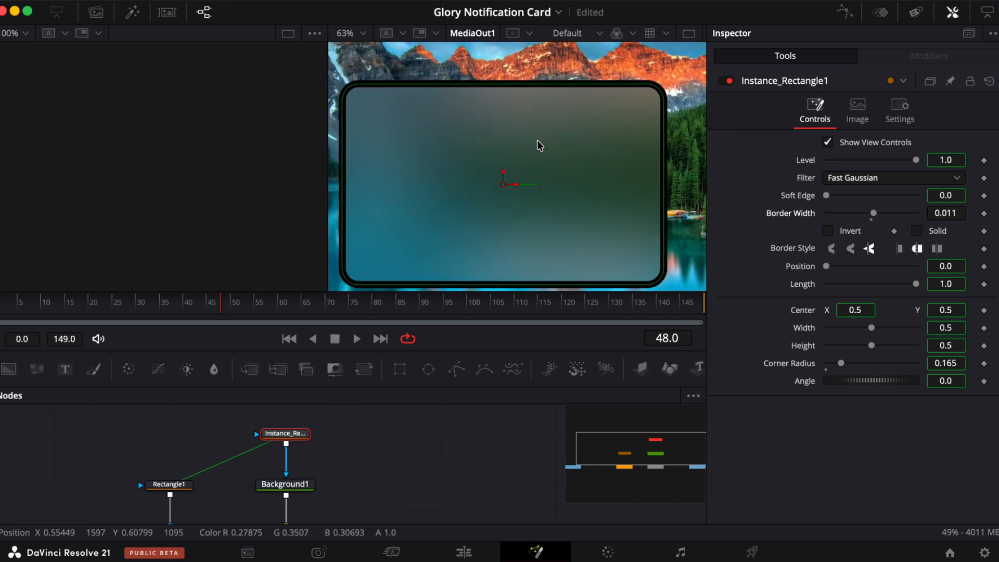
left_click(828, 144)
mouse_move(873, 212)
left_mouse_down()
mouse_move(884, 216)
mouse_move(859, 230)
mouse_move(879, 225)
left_mouse_up()
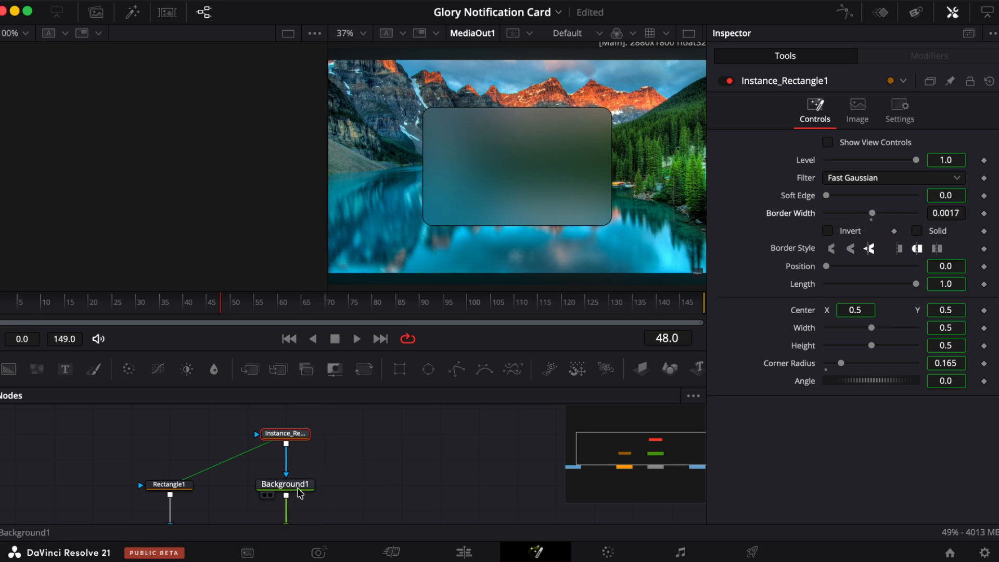
- Set the Background node's color to Snow white in the color picker
scroll(279, 488, "down", 3)
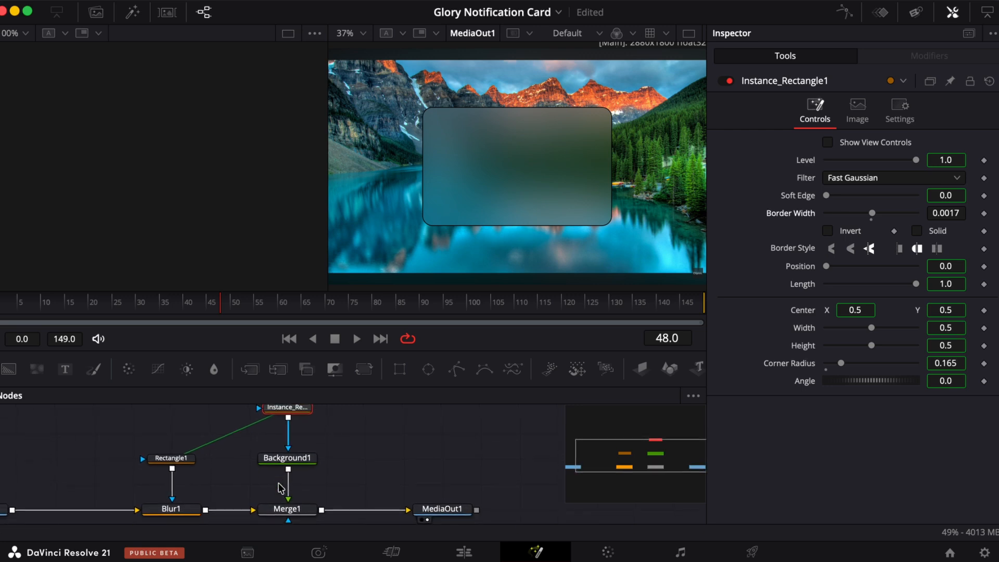
left_click(289, 453)
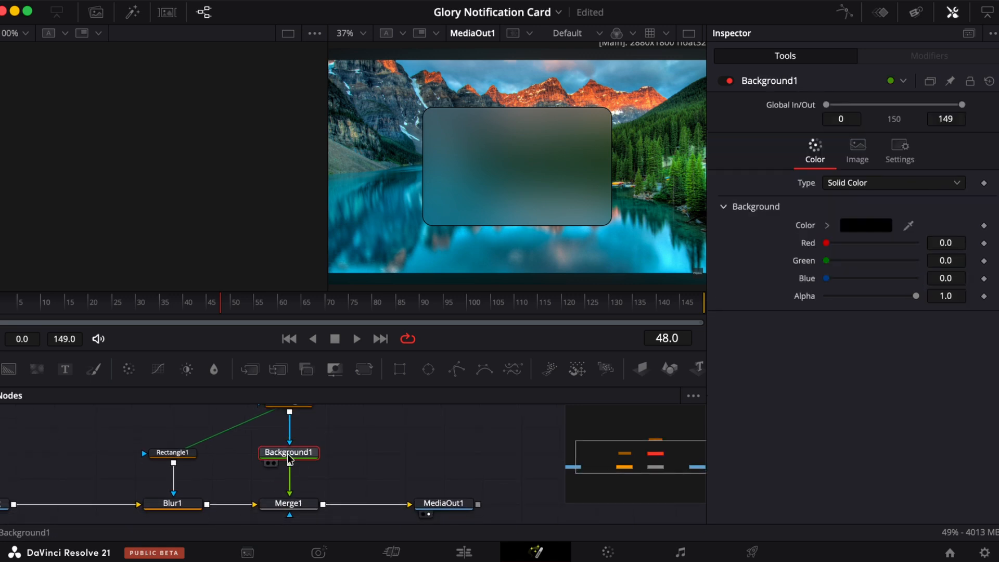
left_click(865, 225)
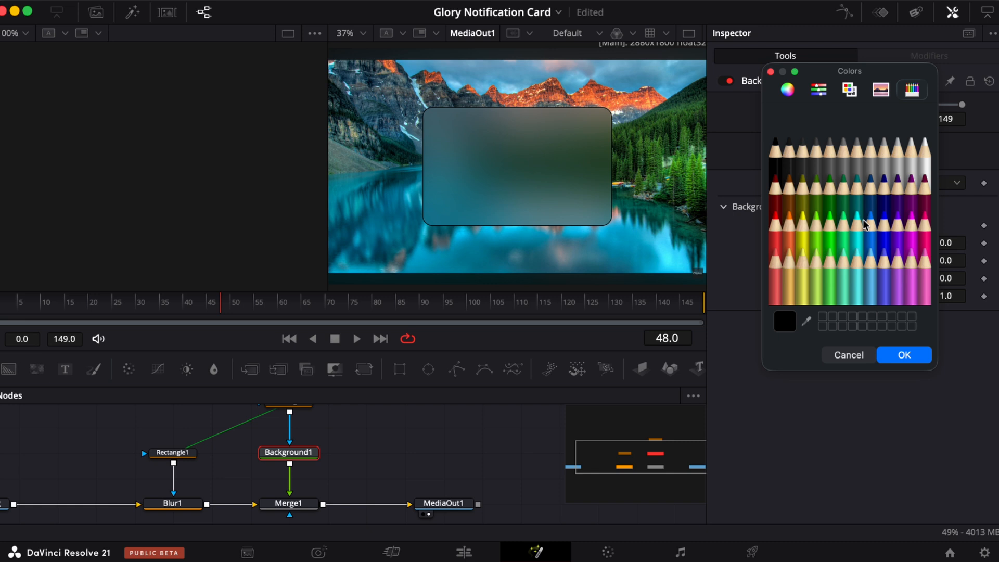
left_click(816, 159)
left_click(829, 217)
left_click(876, 223)
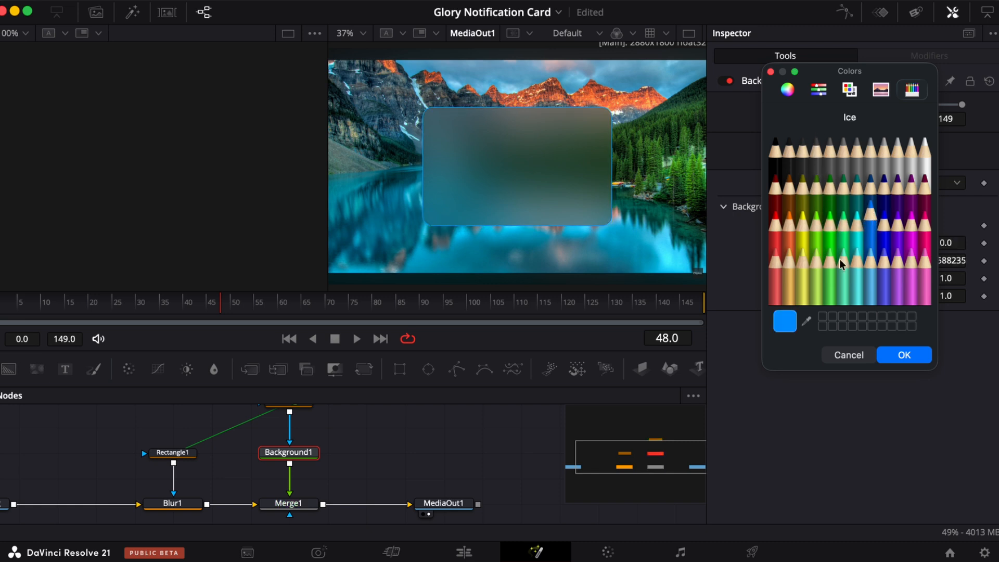
left_click(816, 257)
left_click(789, 258)
left_click(779, 208)
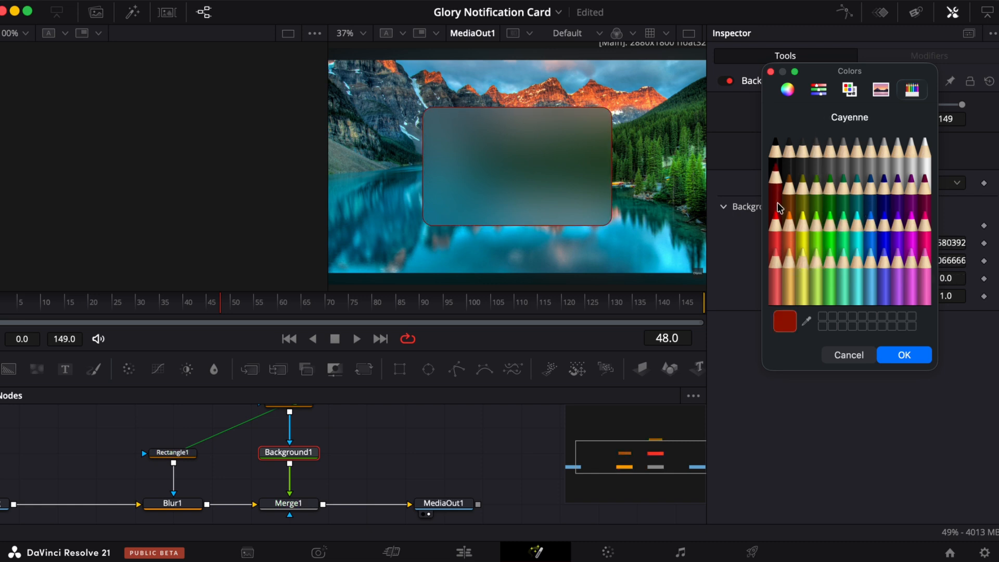
left_click(884, 185)
left_click(925, 151)
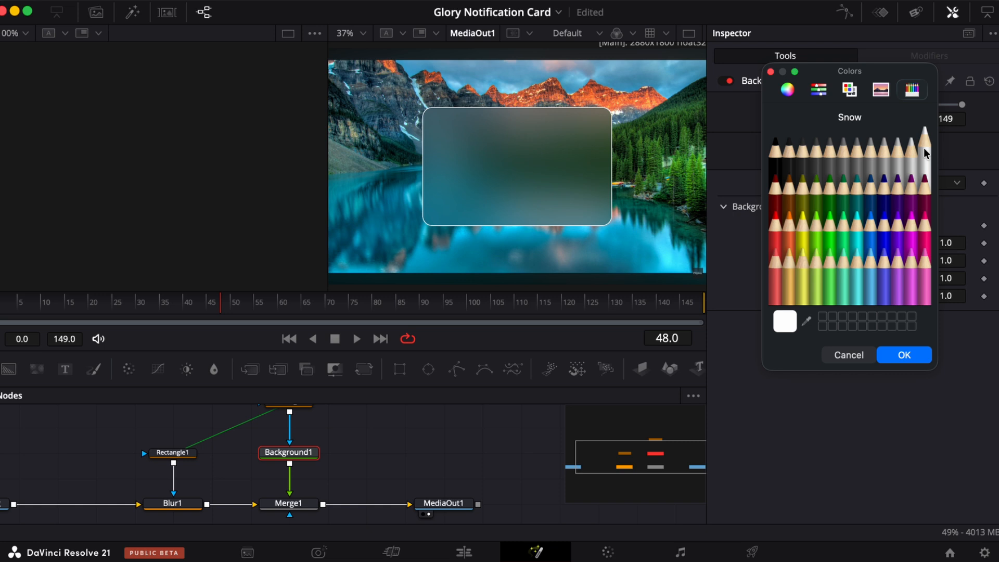
left_click(894, 359)
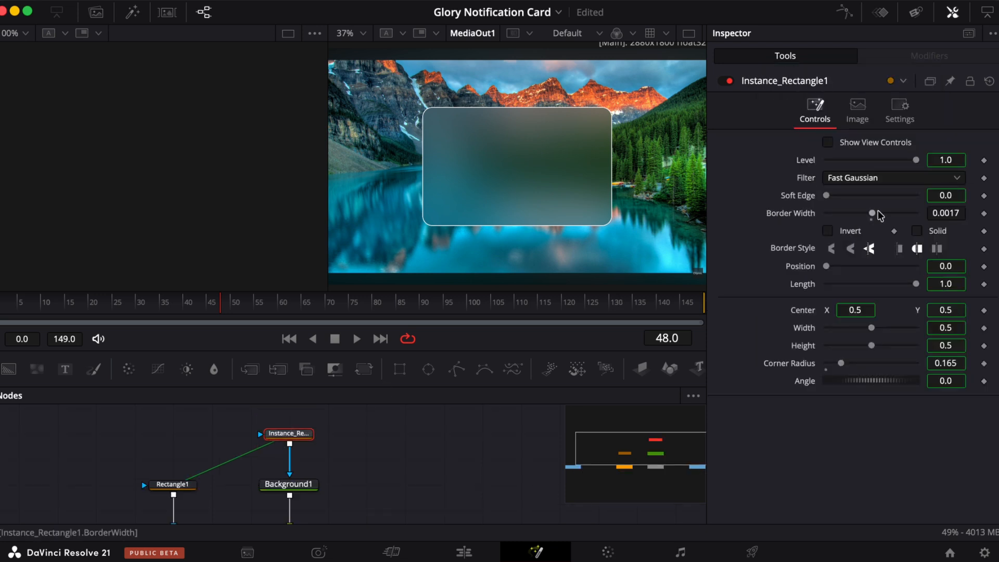
- Set the instanced rectangle's Border Width to 0.0009 and select the original Rectangle node
left_click_drag(952, 211, 947, 213)
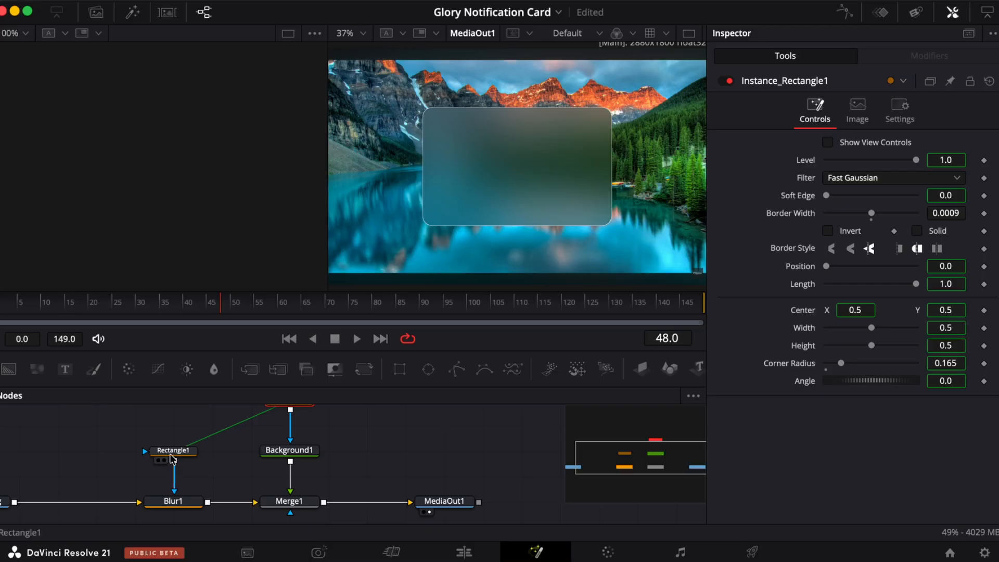
left_click(173, 451)
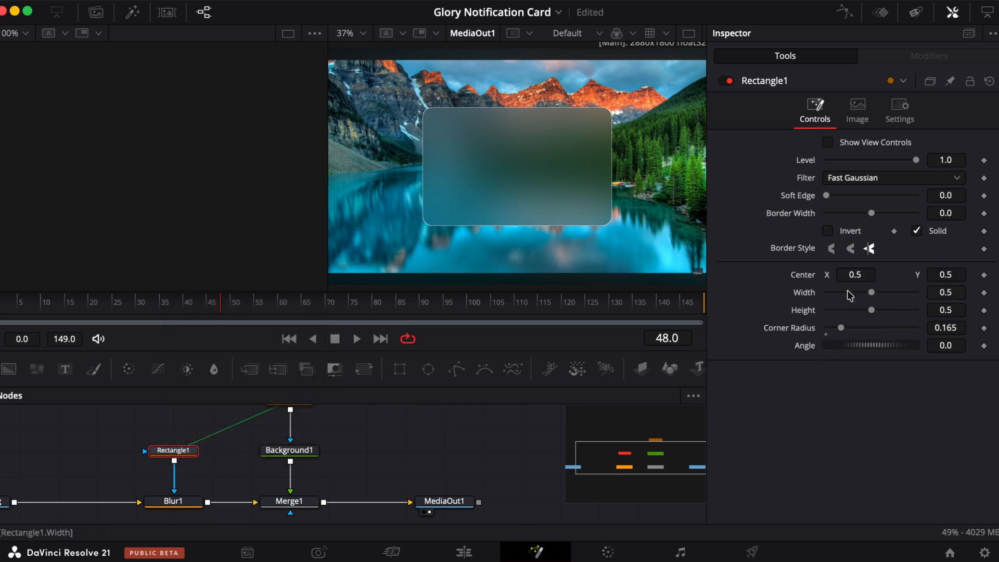
- Shift the rectangle's center horizontally, then reset the center to its default
left_click_drag(856, 274, 313, 214)
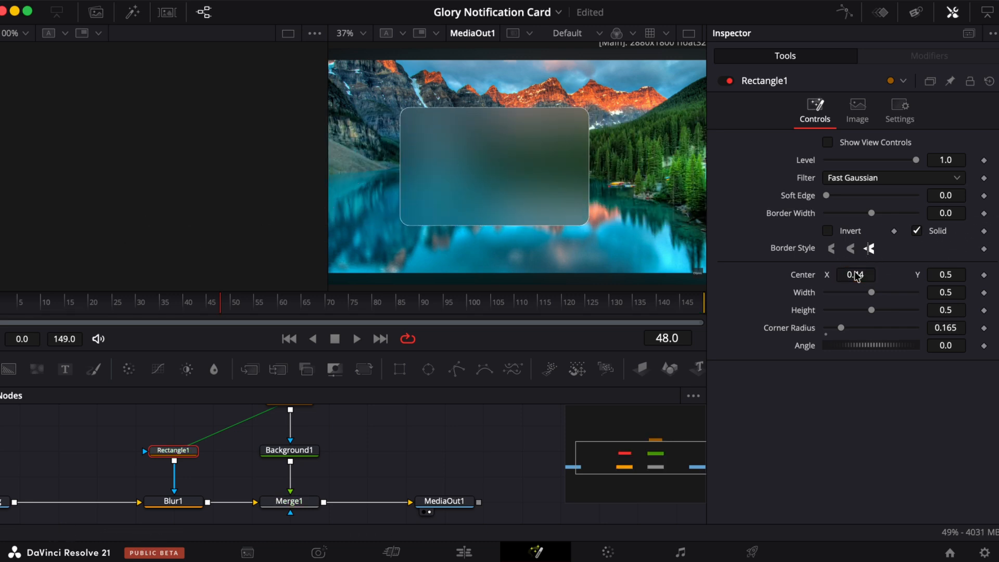
double_click(803, 281)
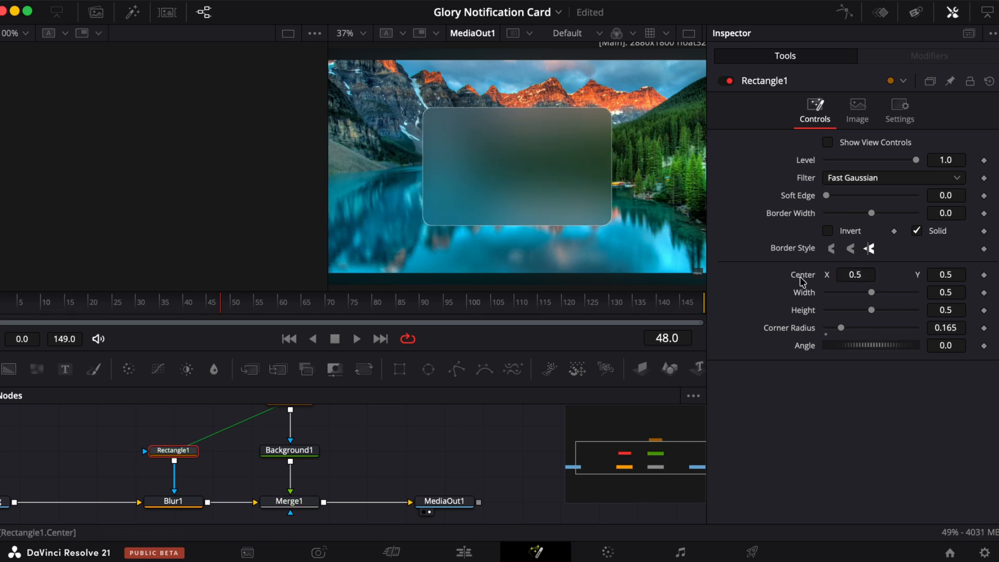
- Lower the Blur node's Blur Size to about 7.1
scroll(177, 484, "down", 1)
left_click(174, 483)
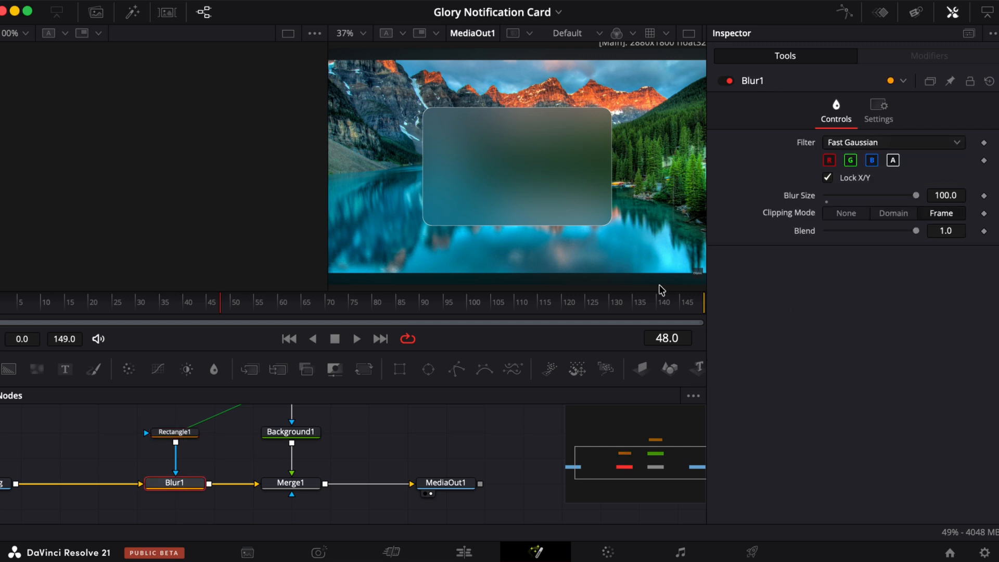
left_click_drag(917, 197, 833, 196)
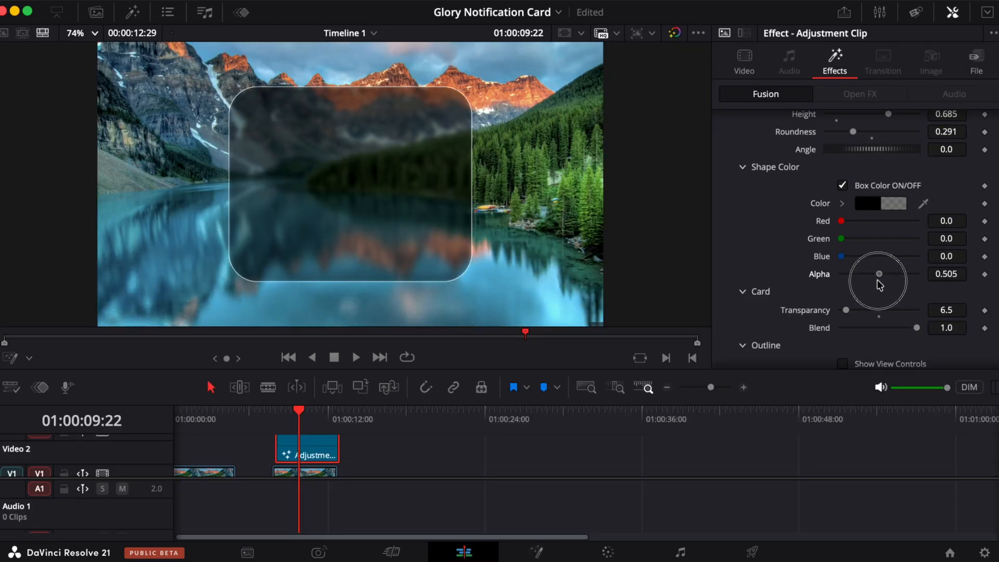
- Reshape the rectangle into a wide bar about 0.535 wide and 0.126 high with corner radius 0.386
left_click_drag(879, 279, 864, 274)
left_click_drag(843, 257, 858, 223)
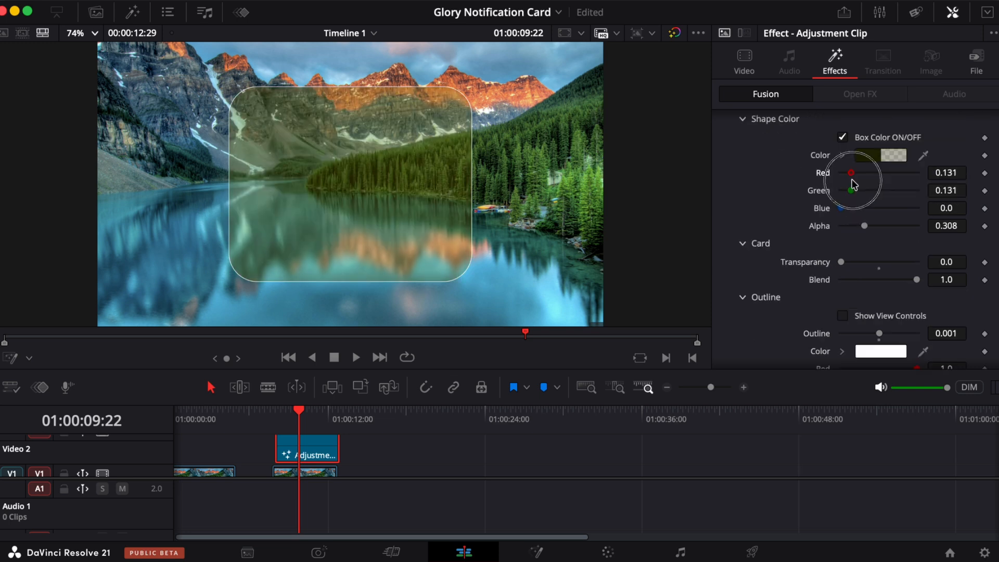
left_click_drag(861, 179, 855, 192)
mouse_move(842, 208)
left_mouse_down()
mouse_move(883, 215)
mouse_move(868, 188)
mouse_move(848, 199)
left_mouse_up()
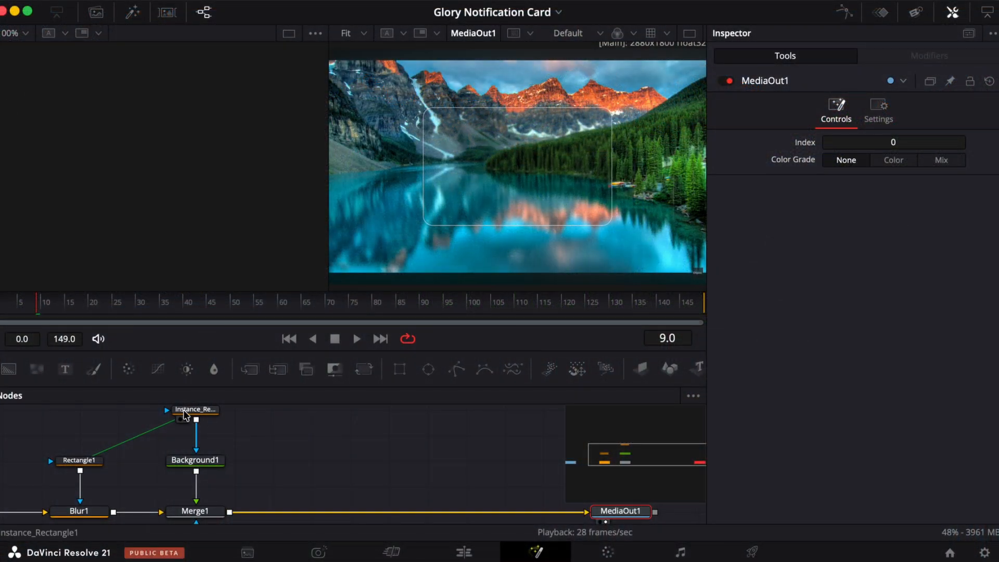
- Select the instanced border rectangle and review the card in the viewer
left_click(183, 410)
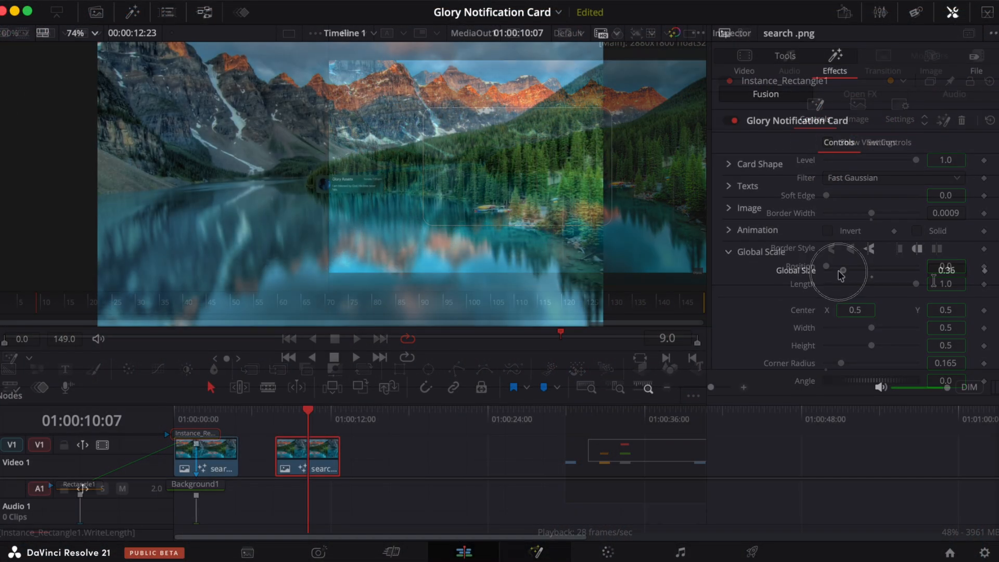
left_click_drag(832, 270, 866, 271)
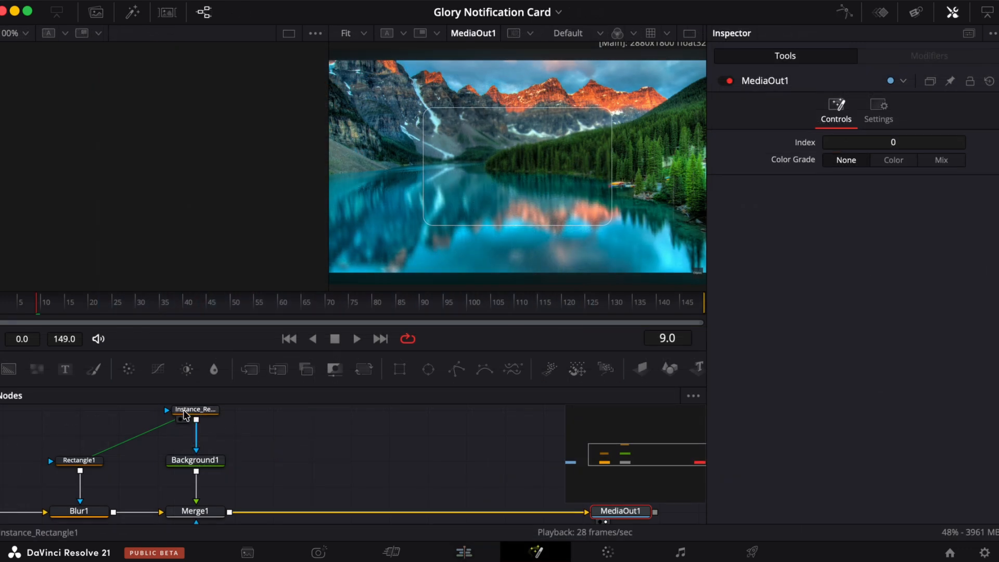
left_click(184, 411)
left_click_drag(871, 328, 841, 368)
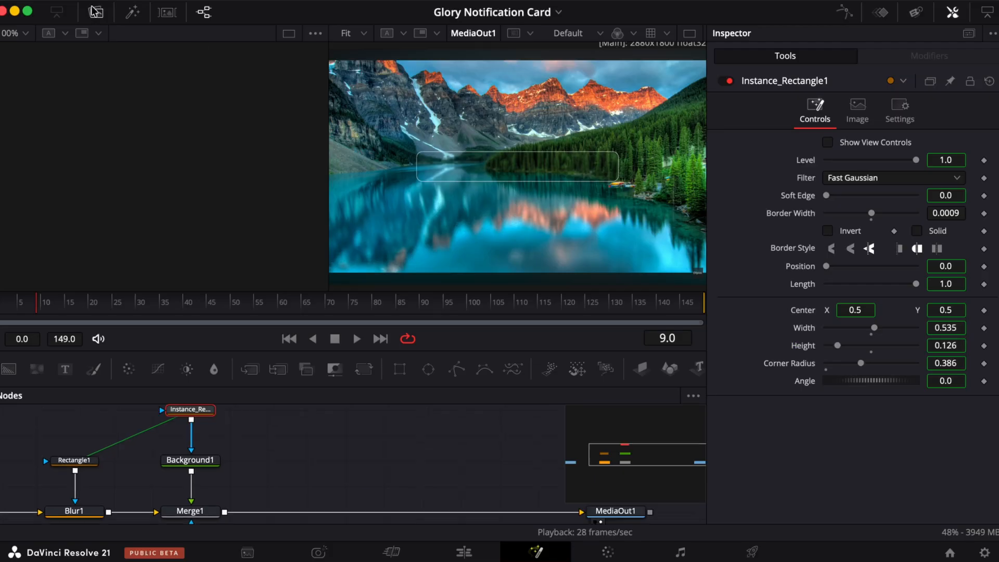
- Import the burger JPEG from the Downloads folder into the Media Pool
left_click(96, 12)
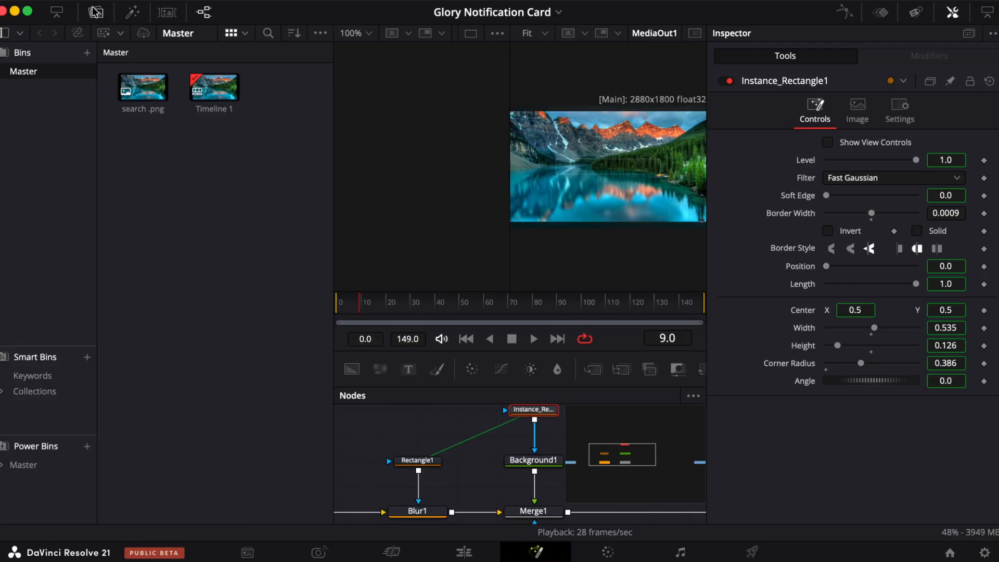
right_click(174, 162)
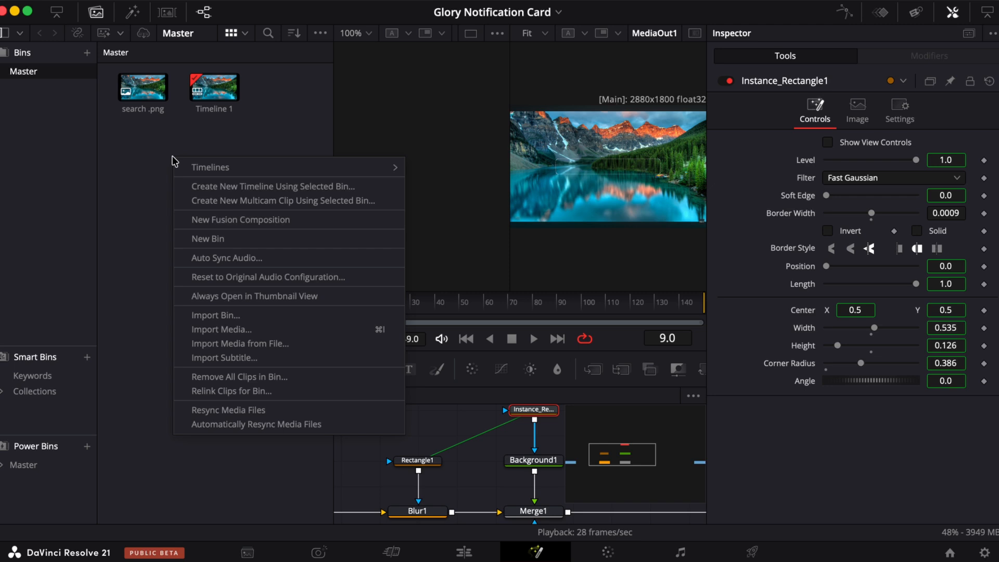
left_click(237, 331)
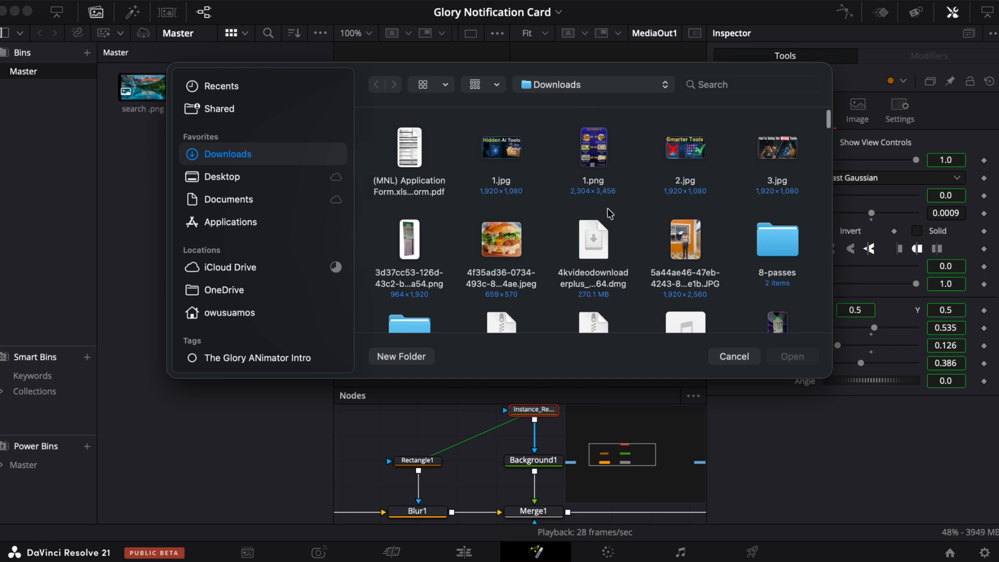
left_click(501, 239)
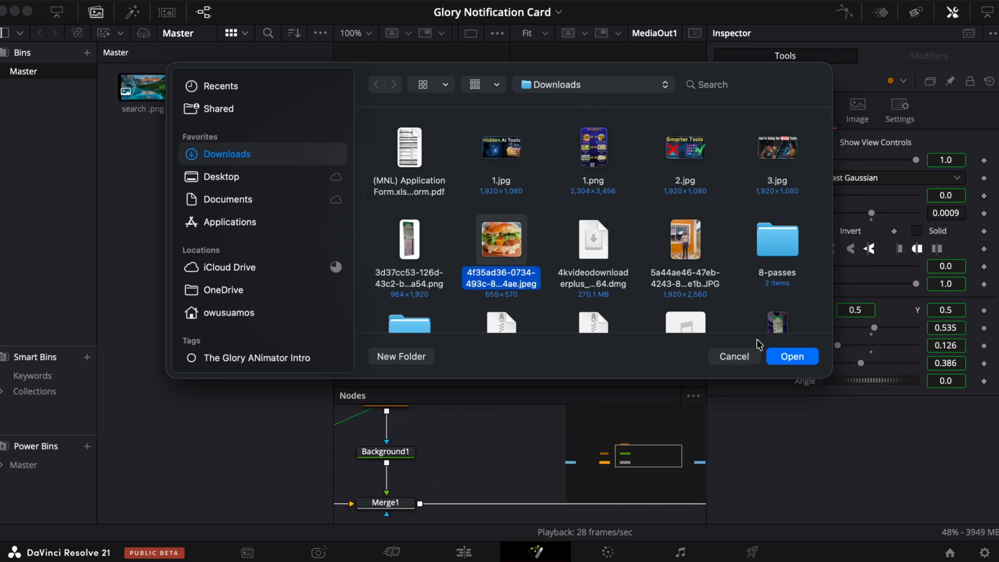
left_click(793, 356)
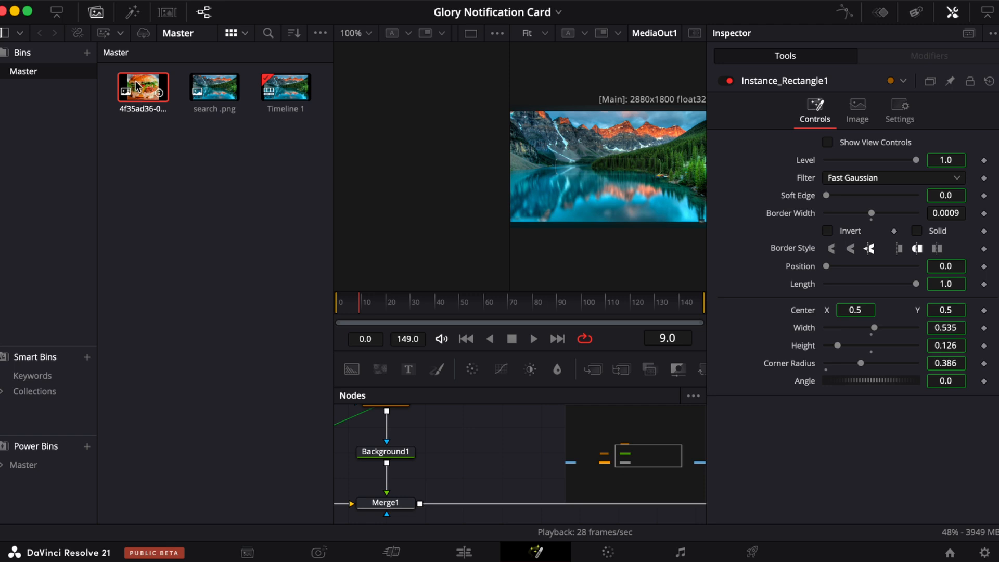
- Add the burger image to the node graph and merge it over the existing composition
left_click_drag(136, 86, 502, 452)
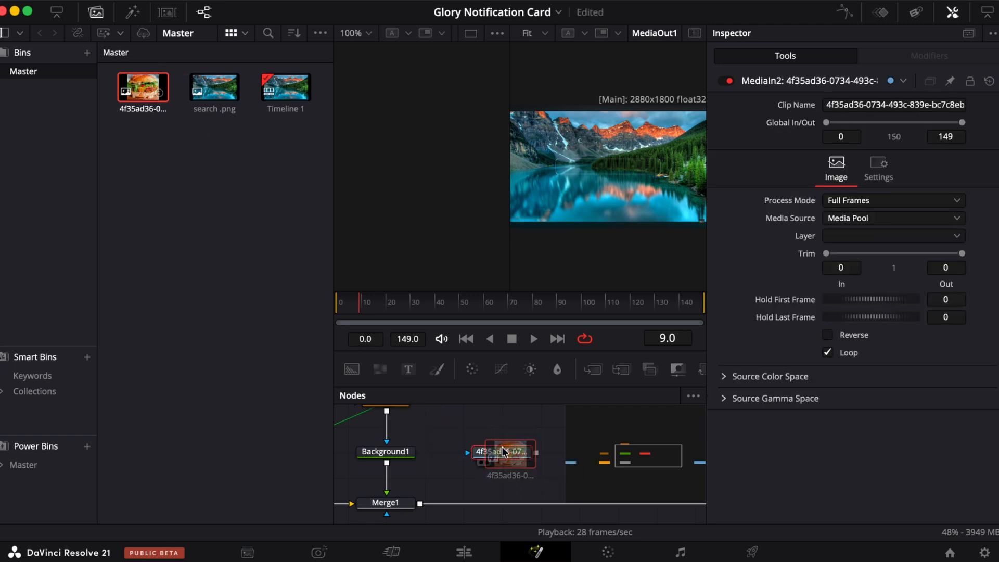
left_click(96, 13)
scroll(298, 449, "left", 5)
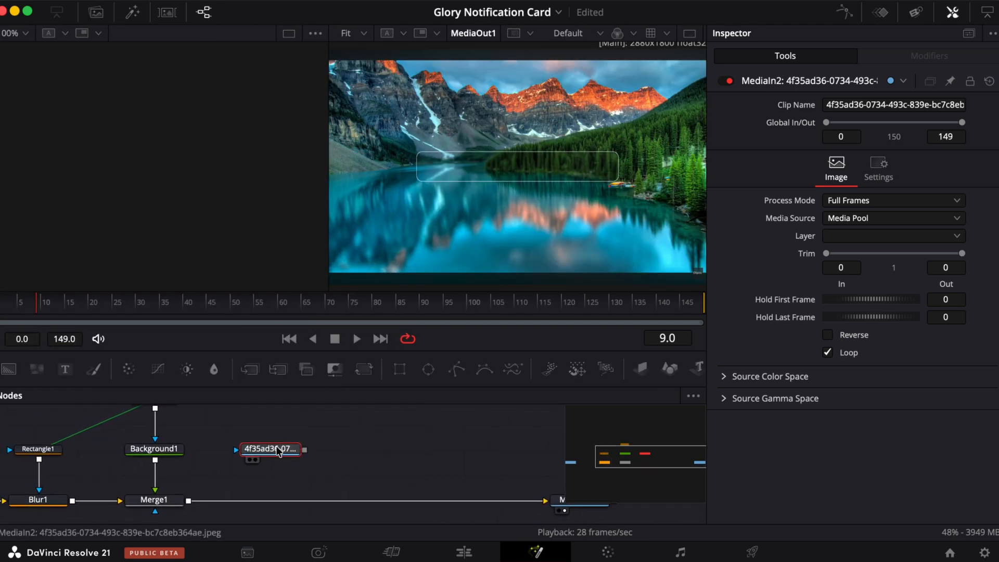
left_click_drag(278, 450, 189, 501)
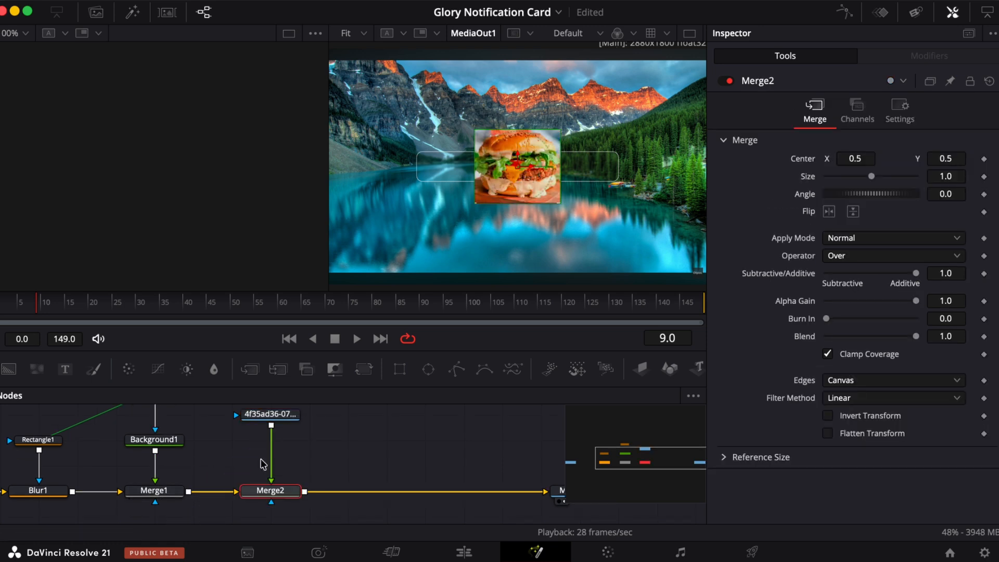
- Try changing the new Merge node's size and center, then reset both to defaults
left_click(285, 416)
left_click(268, 491)
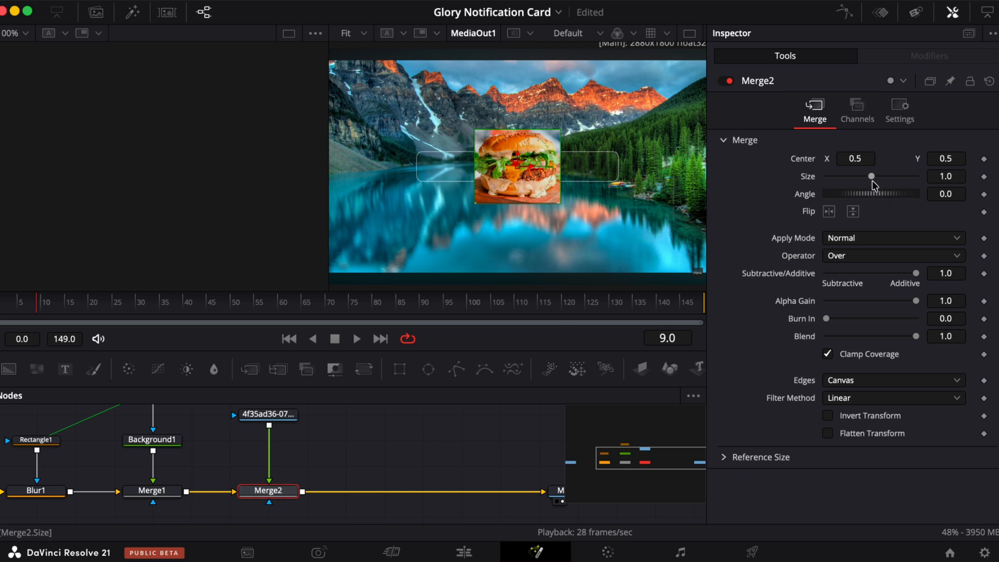
left_click_drag(872, 180, 424, 112)
double_click(810, 177)
double_click(827, 160)
left_click_drag(945, 160, 441, 152)
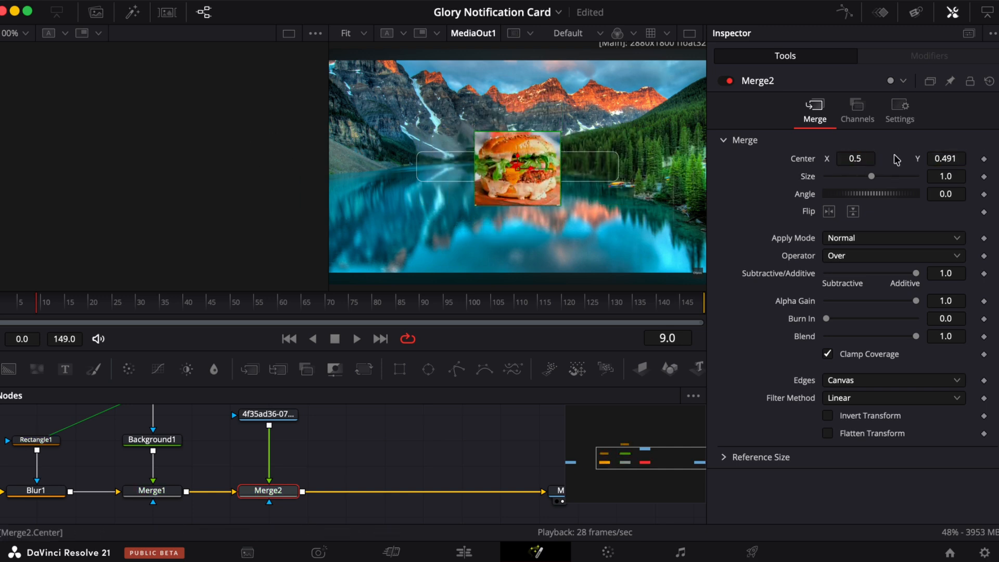
double_click(806, 162)
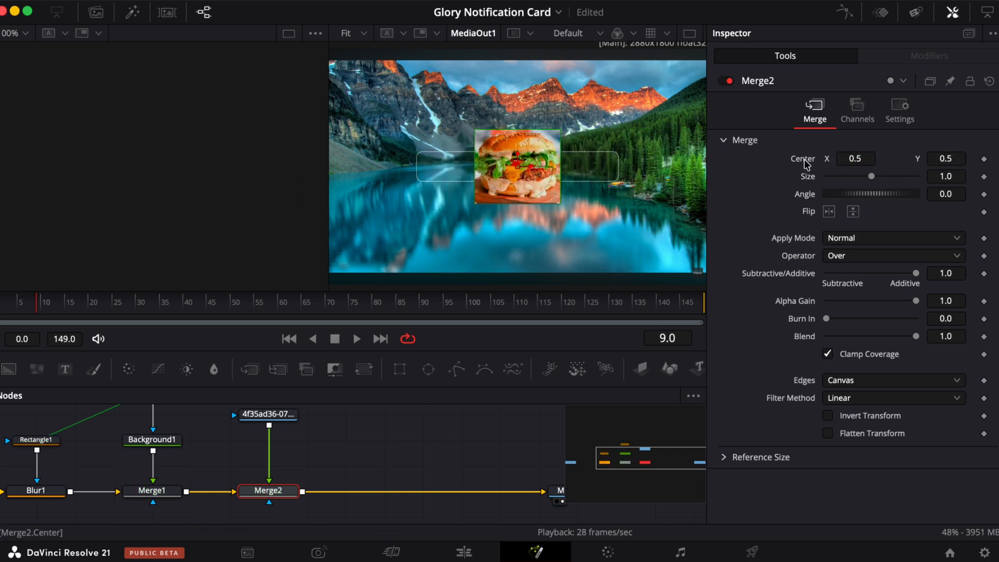
- Insert a Transform node after the burger image
left_click(268, 415)
scroll(267, 417, "up", 1)
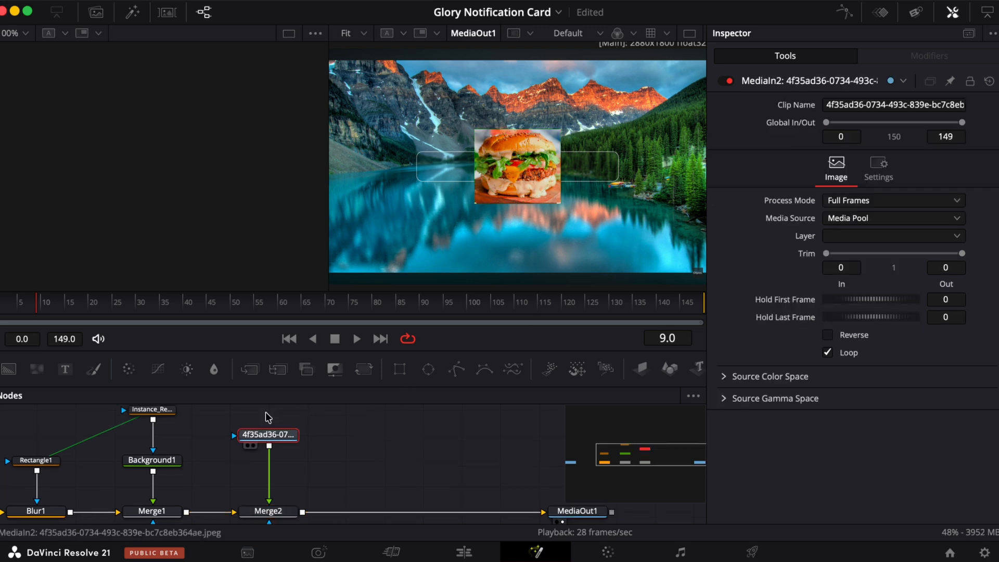
left_click(363, 371)
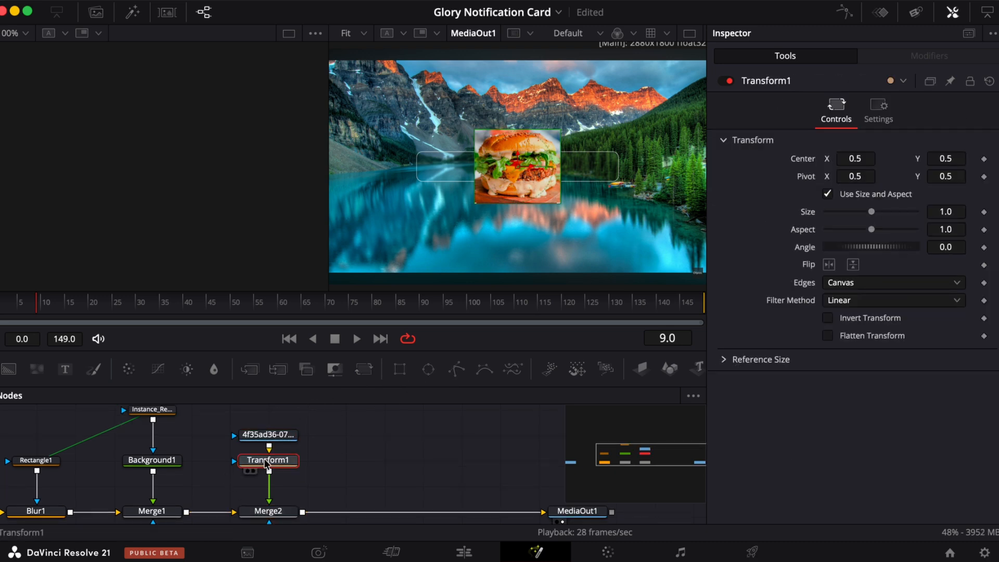
- Try moving and shrinking the burger with the Transform, then reset its size and center
mouse_move(854, 158)
left_mouse_down()
mouse_move(843, 159)
mouse_move(856, 161)
left_mouse_up()
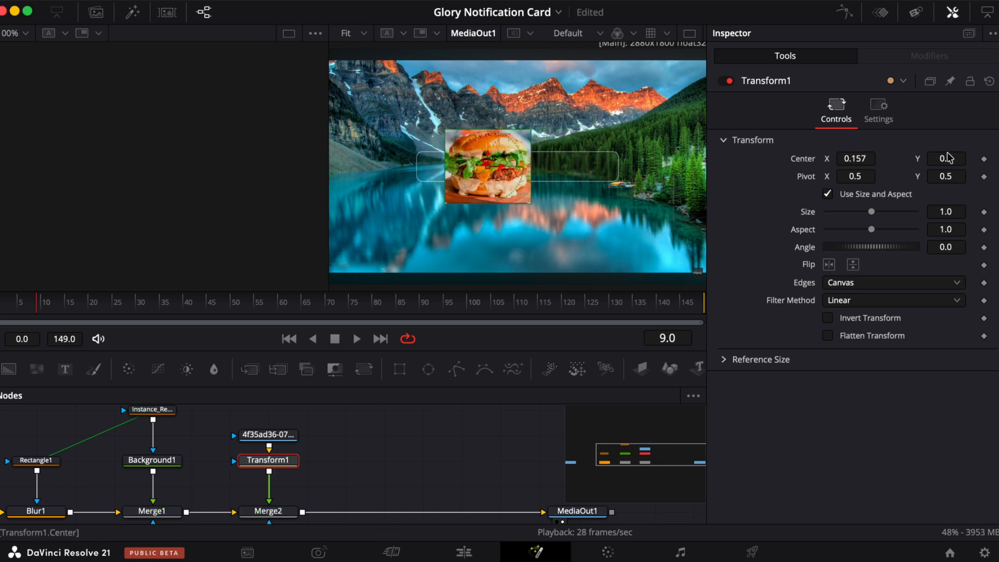
left_click_drag(872, 212, 841, 218)
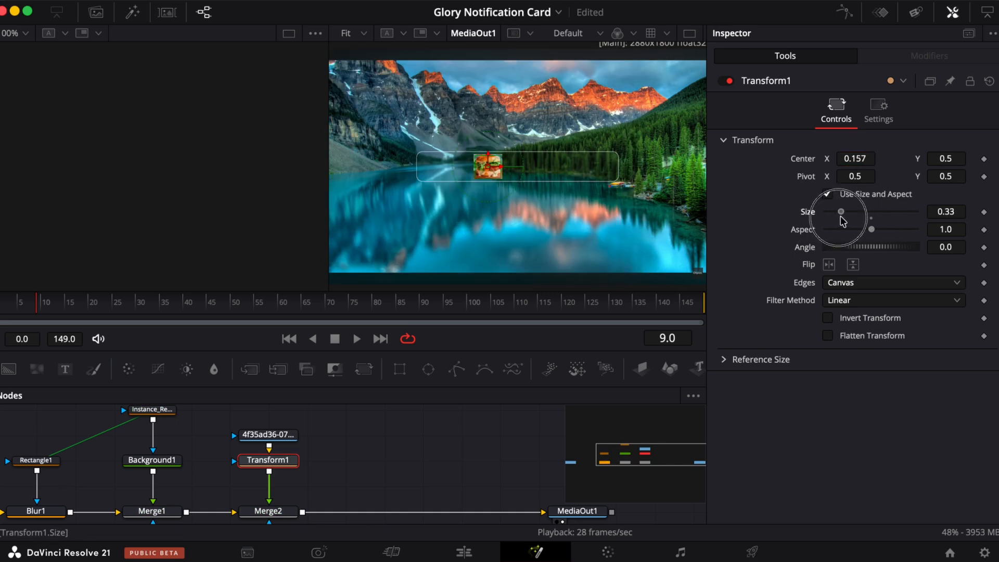
double_click(808, 211)
double_click(805, 161)
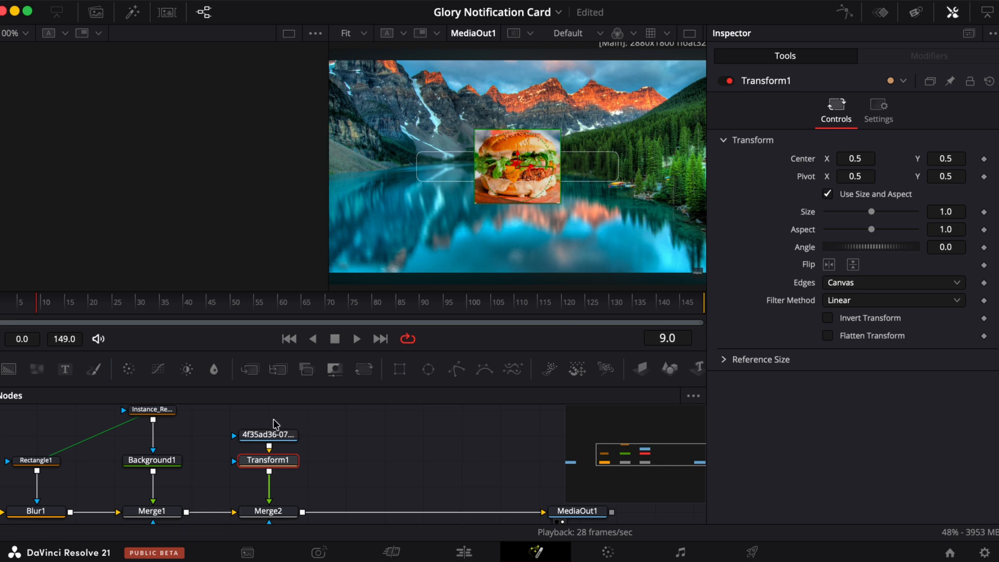
- Move the burger image, Transform and second Merge nodes further right in the node graph
left_click_drag(264, 417, 330, 484)
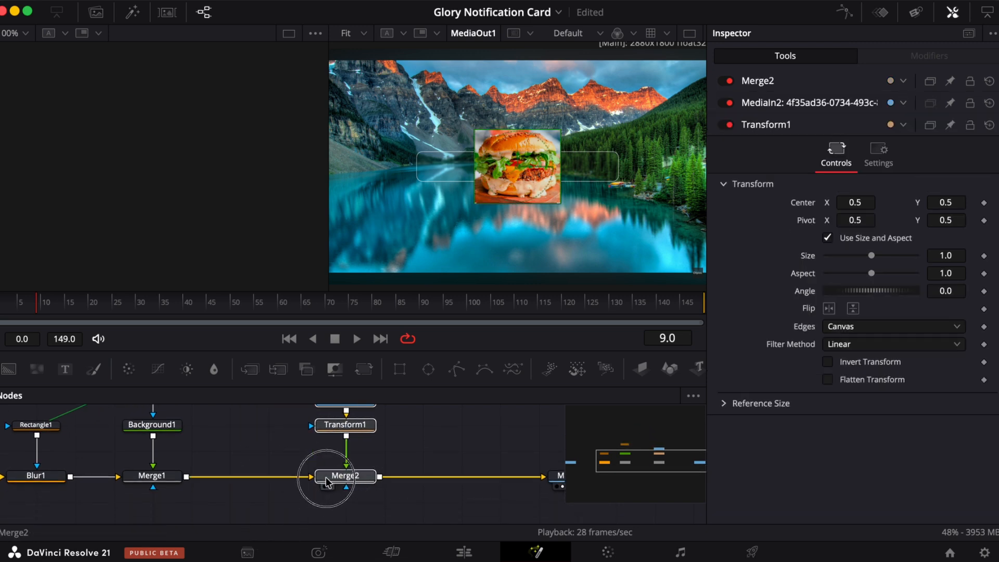
scroll(329, 484, "up", 3)
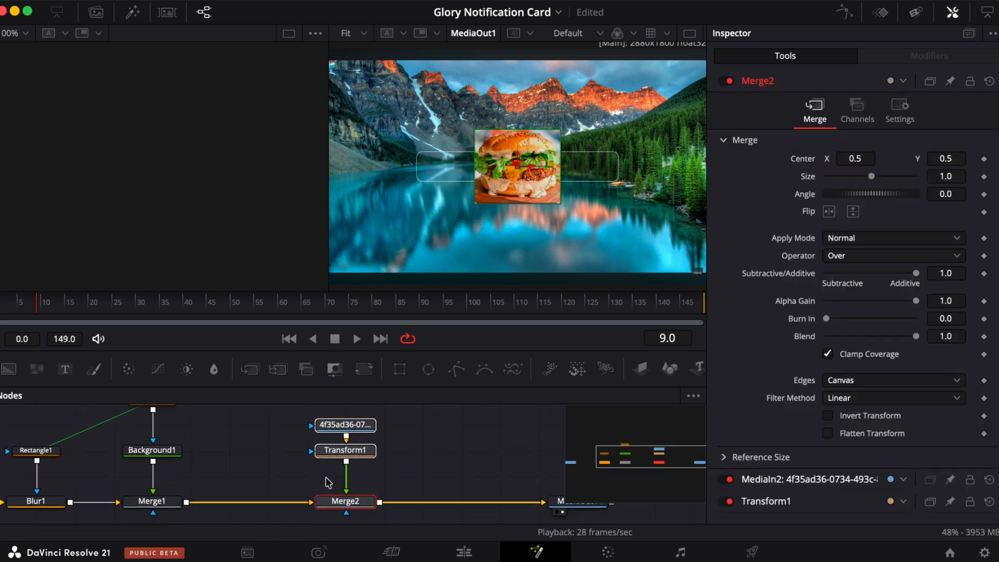
left_click(428, 467)
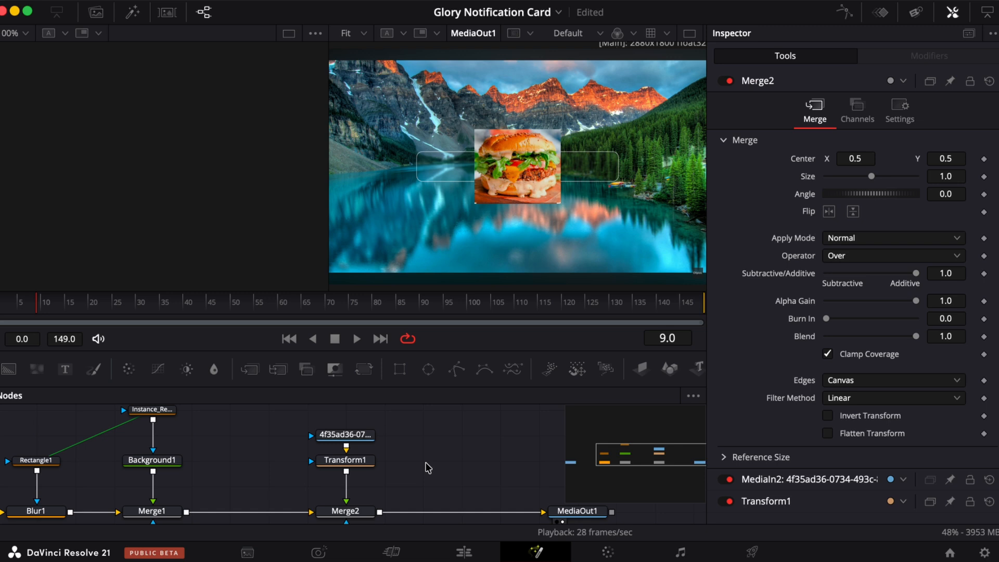
- Add an Ellipse mask and connect it to the burger image to crop it into a circle
left_click(345, 434)
left_click(429, 370)
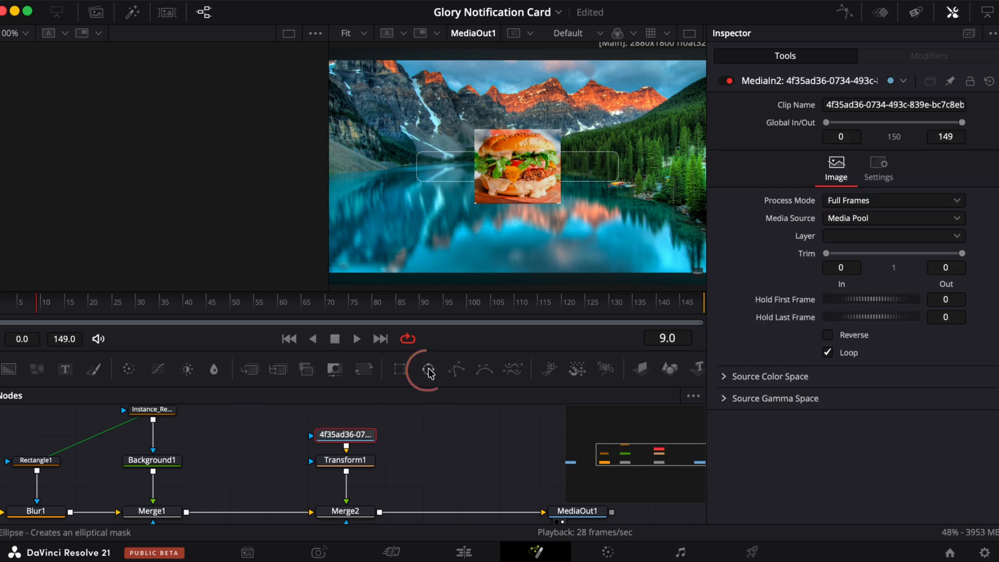
left_click_drag(429, 369, 238, 436)
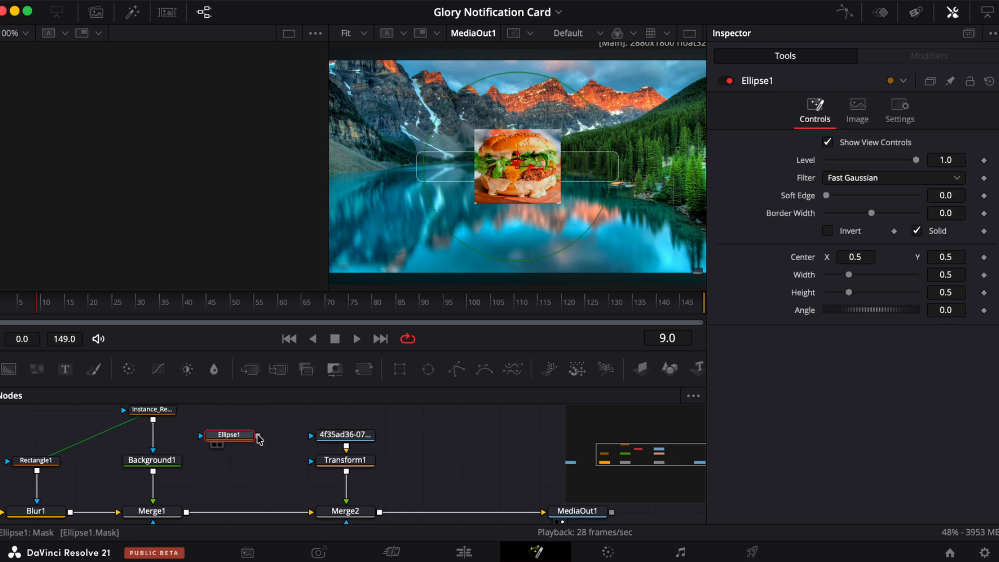
left_click_drag(257, 437, 328, 439)
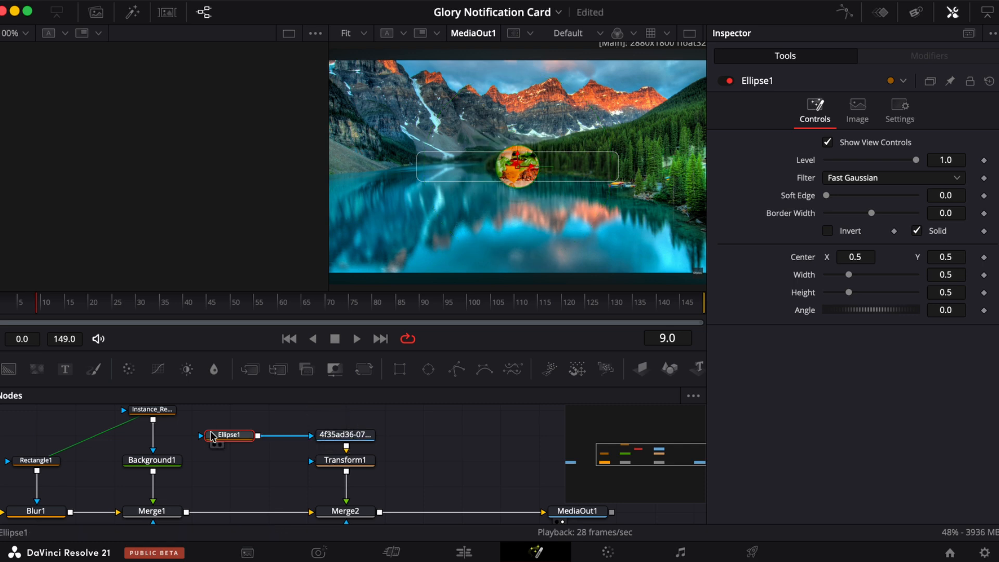
- Scale the burger to 0.67 and set its center X to -0.327, placing it at the card's left
left_click(343, 460)
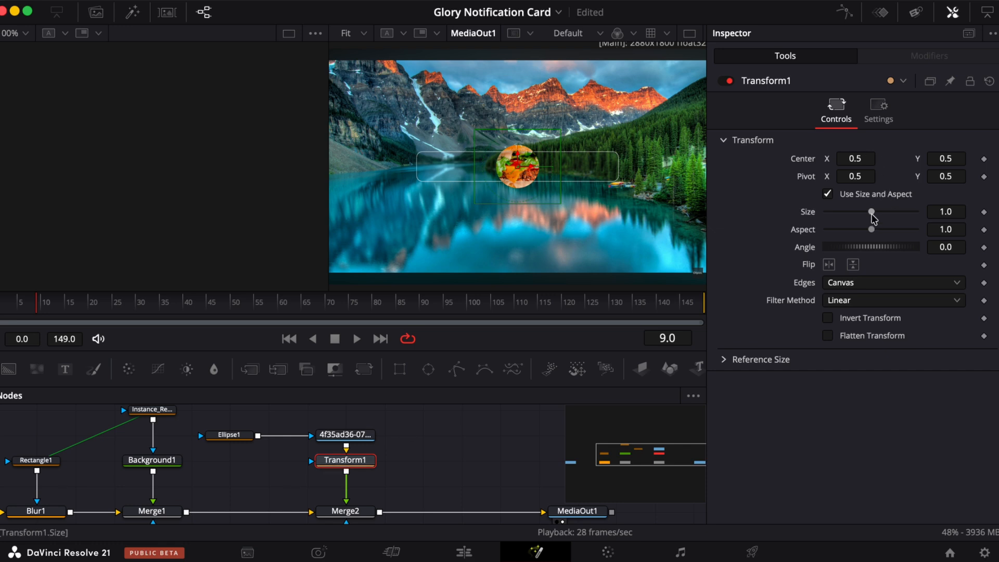
mouse_move(871, 211)
left_mouse_down()
mouse_move(886, 213)
mouse_move(859, 213)
left_mouse_up()
left_click_drag(855, 158, 272, 241)
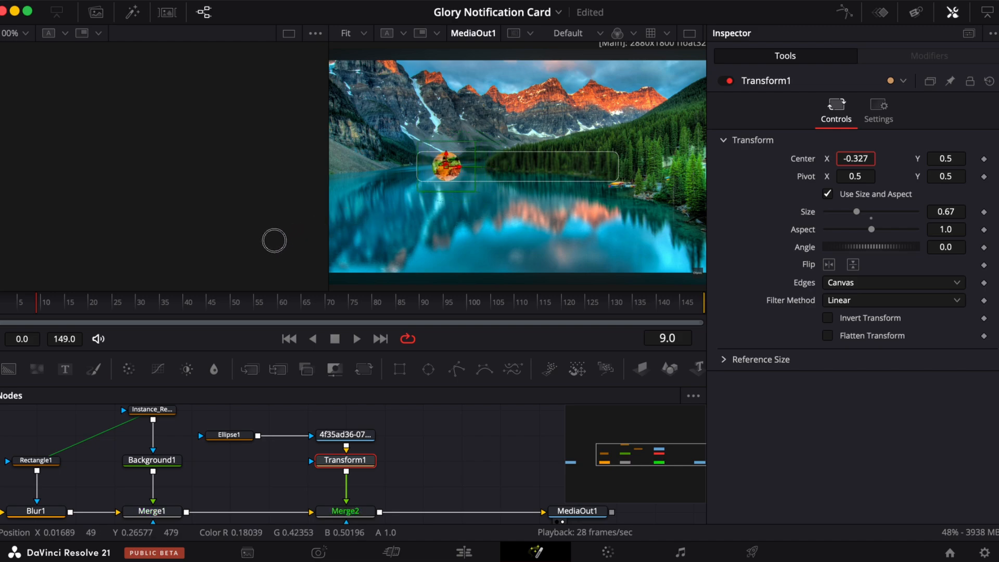
- Hide the inspector and move the MediaOut1 node further right in the node graph
left_click(463, 553)
key("p")
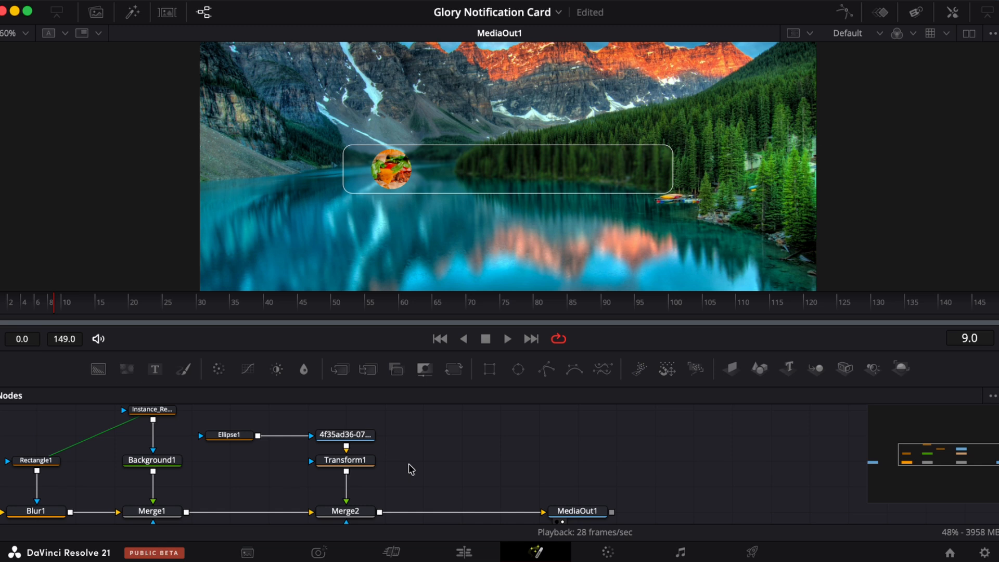
scroll(410, 469, "right", 5)
left_click(498, 492)
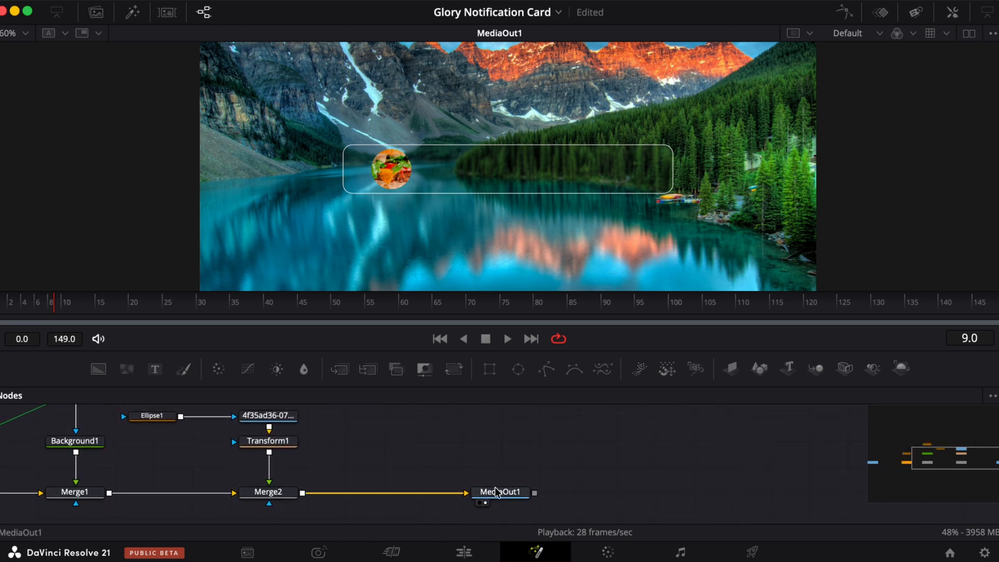
left_click_drag(497, 491, 791, 503)
left_click(768, 500)
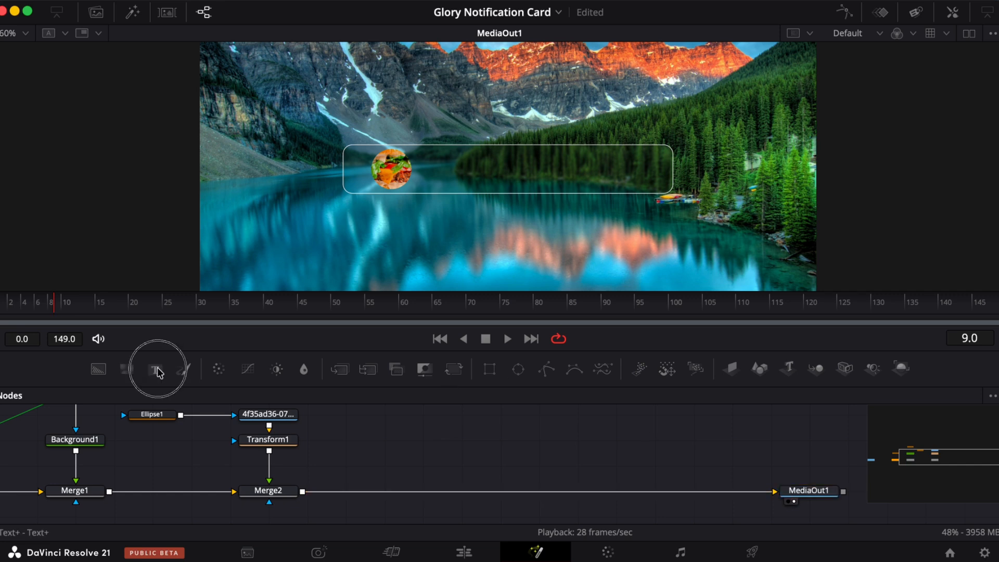
- Add a Text node merged after Merge2 and enter the title "Glory Assets"
left_click_drag(156, 369, 305, 516)
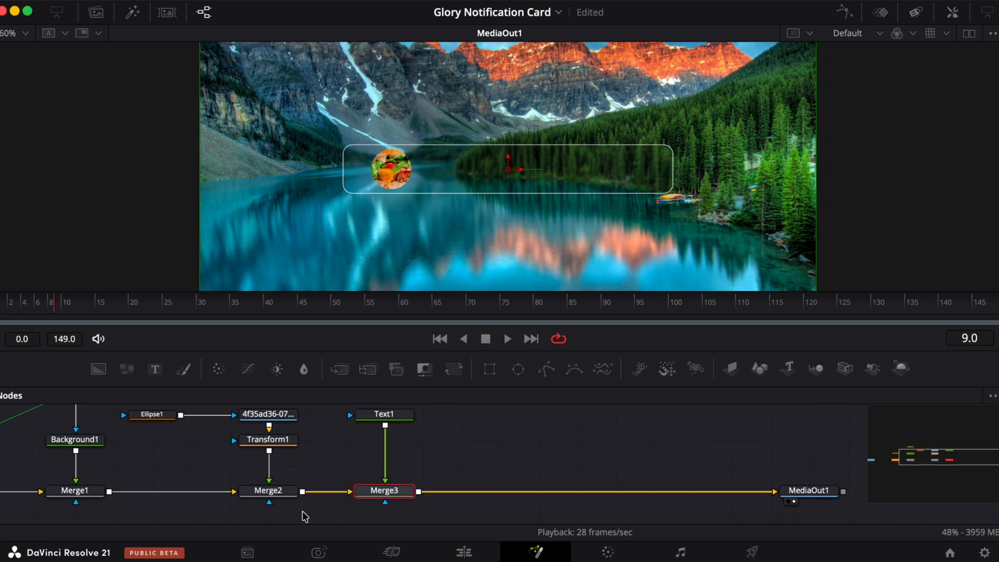
scroll(429, 477, "up", 1)
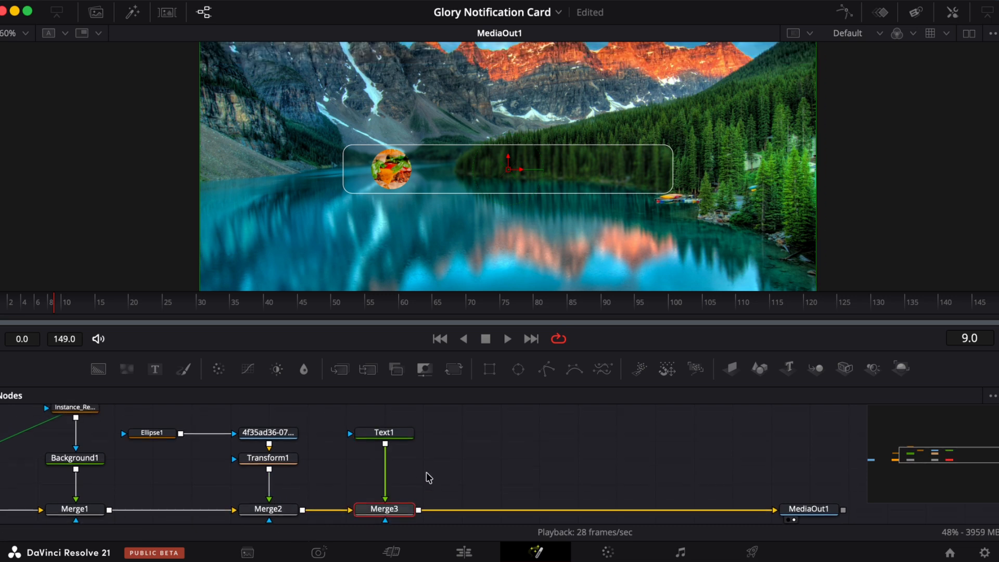
left_click(385, 442)
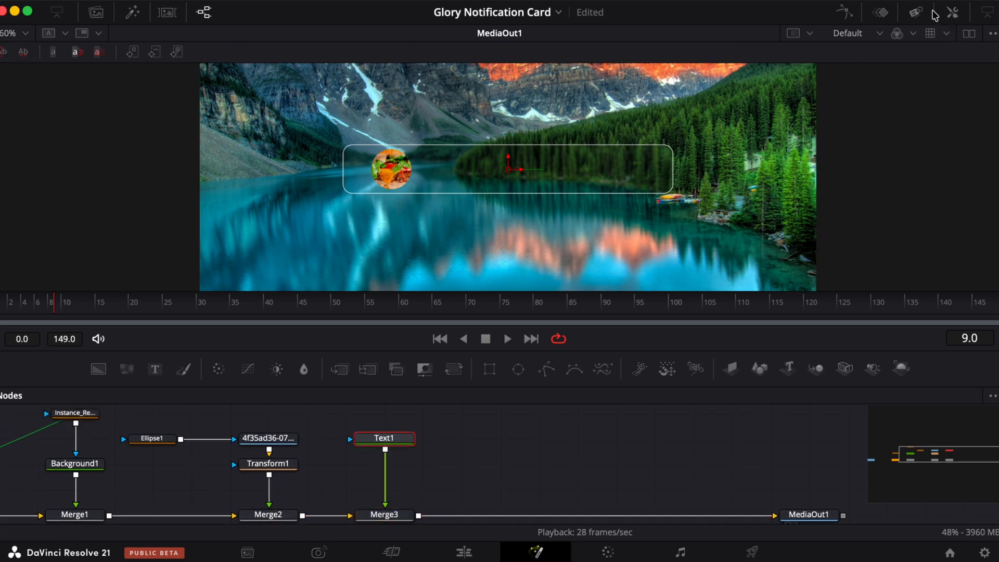
left_click(953, 12)
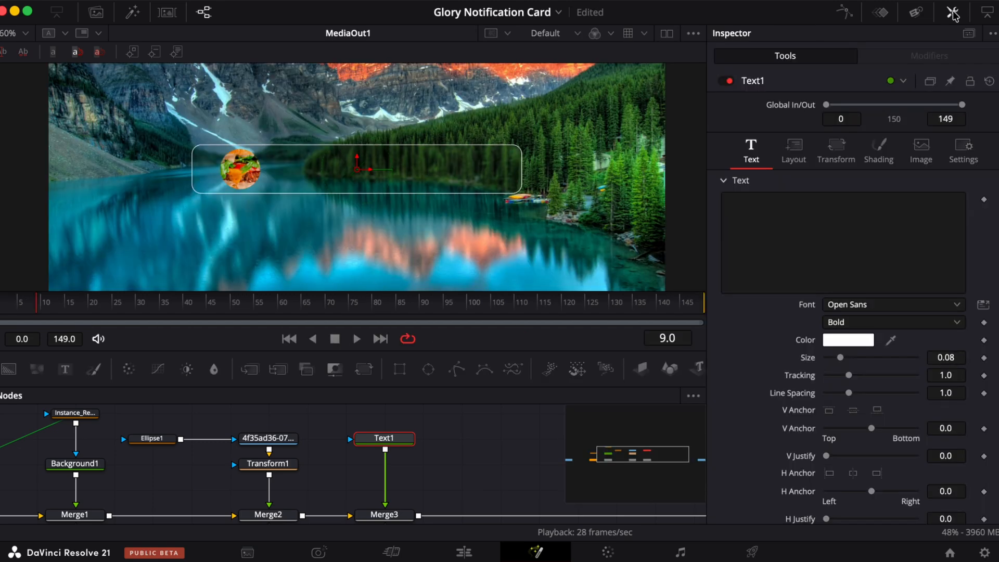
left_click(745, 200)
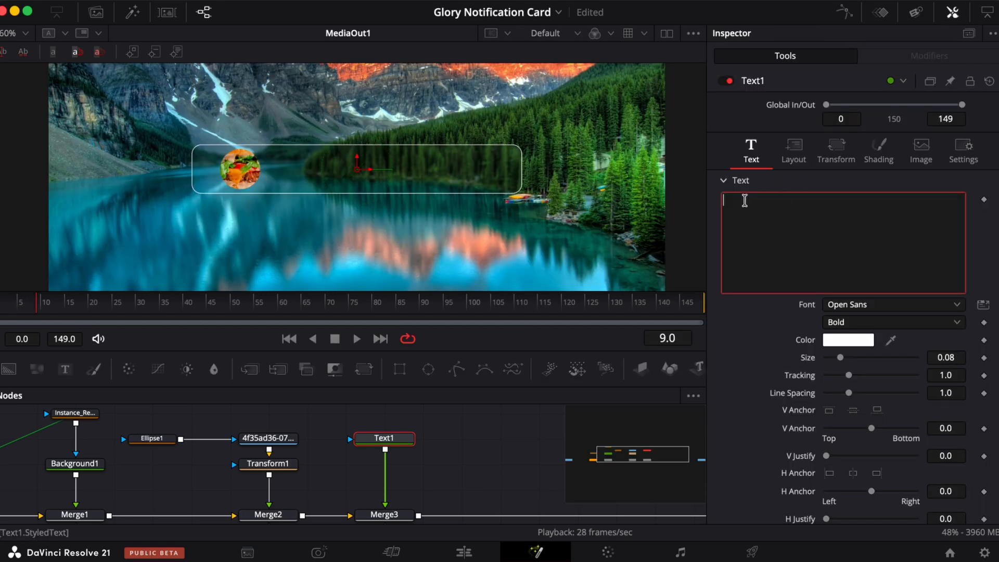
key("Caps_Lock")
type("Glory Assets")
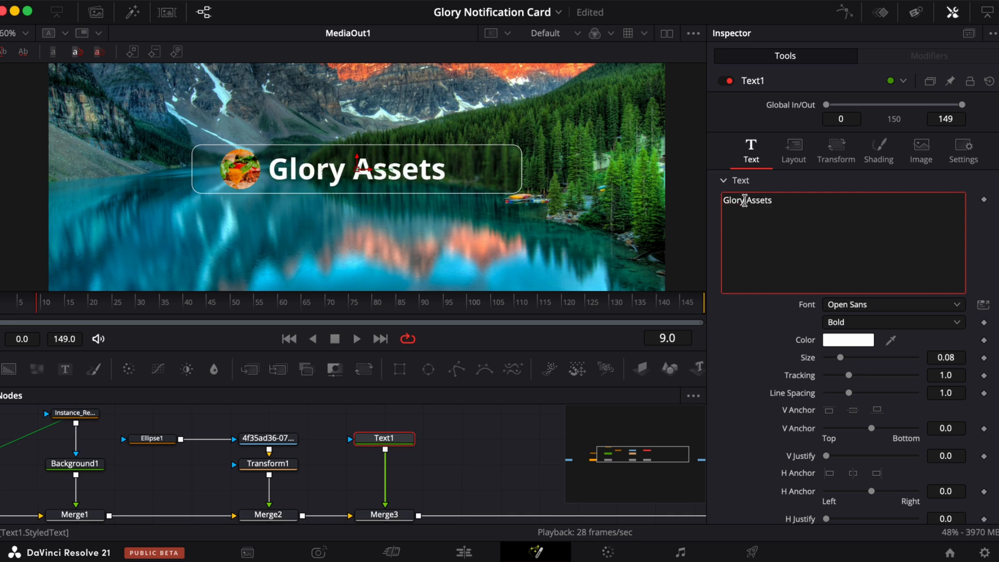
- Shrink the title text and move its center to 0.437, 0.54 near the card's top
left_click_drag(839, 357, 832, 344)
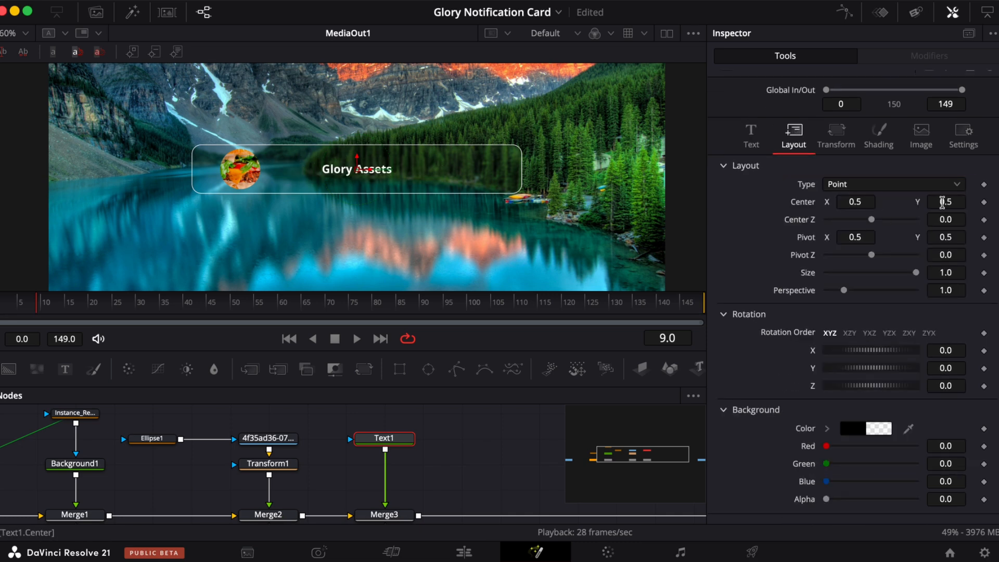
left_click_drag(942, 202, 964, 200)
left_click_drag(862, 206, 818, 198)
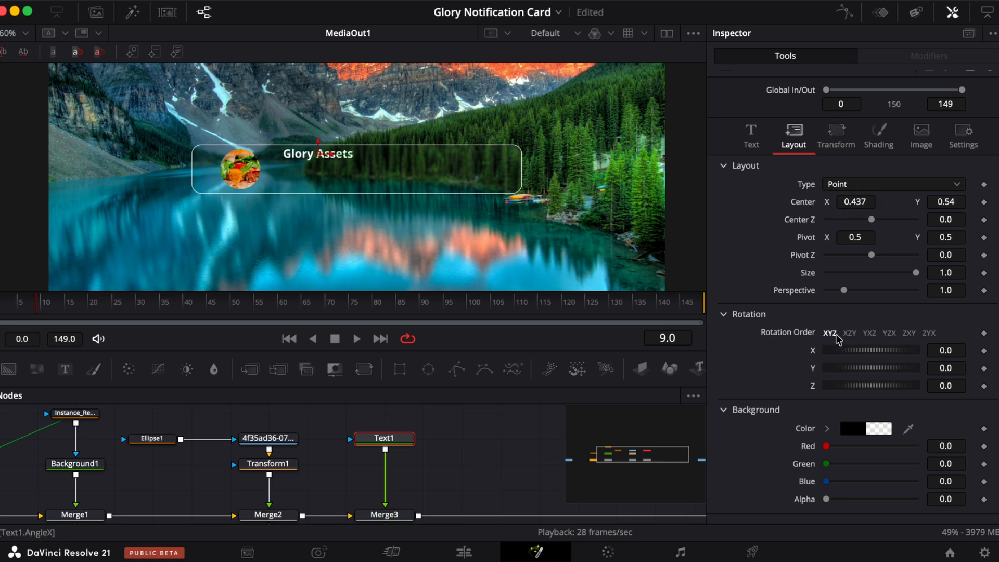
- Set the title font to SF Pro Display
left_click(751, 135)
left_click(884, 290)
scroll(858, 209, "down", 10)
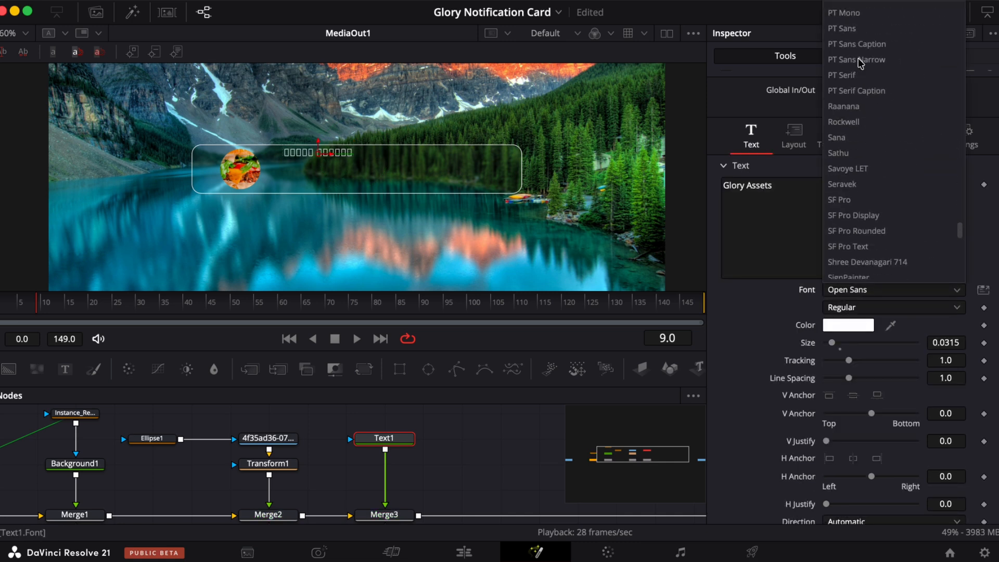
left_click(843, 215)
- Add a second Text node merged after Merge3 and enter "The glory animator has been updated."
scroll(448, 417, "right", 2)
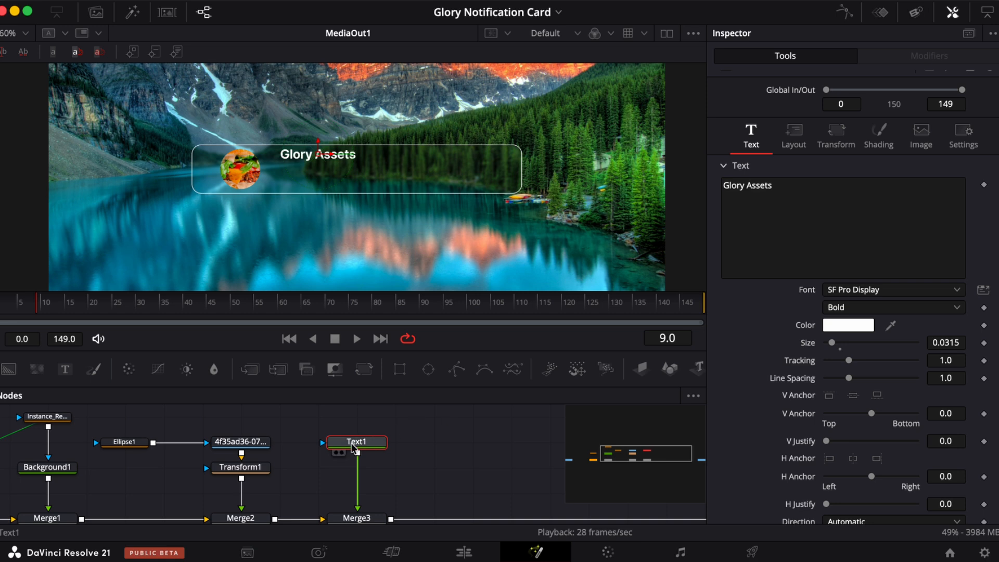
scroll(438, 454, "right", 3)
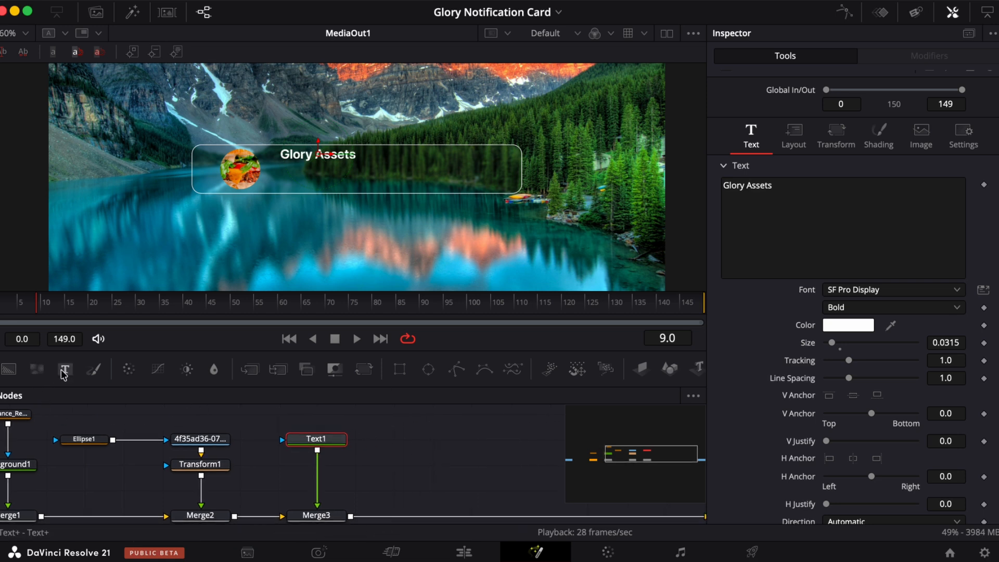
left_click_drag(64, 374, 352, 514)
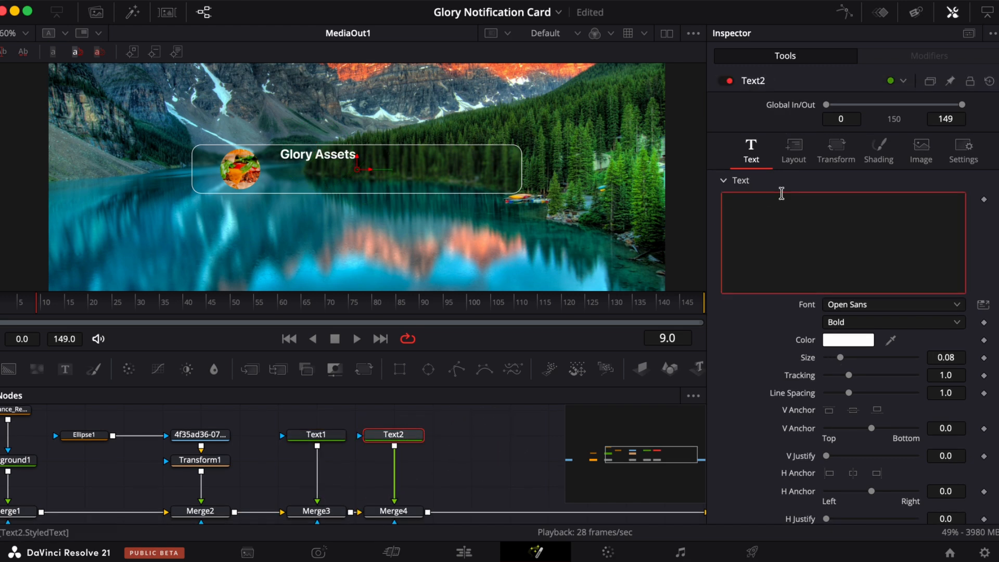
left_click(782, 194)
type("The glory animator has been updated.")
type("The glory an")
type("imato")
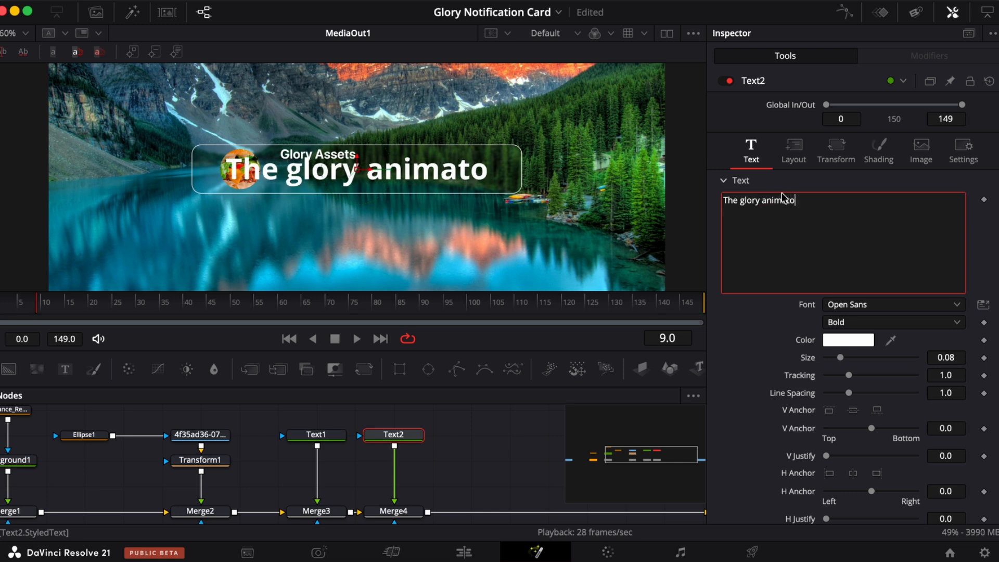
type("r has been updated")
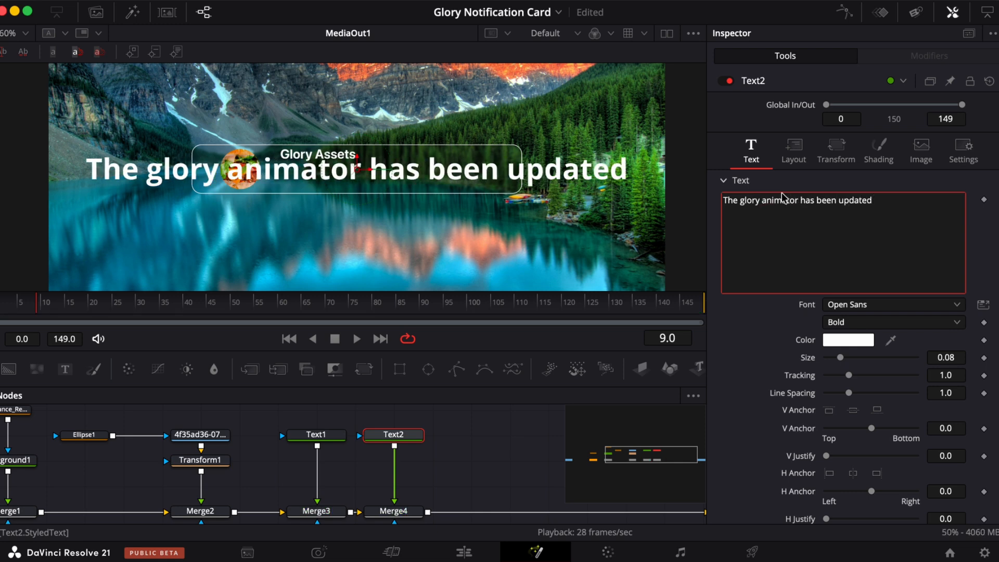
type(".")
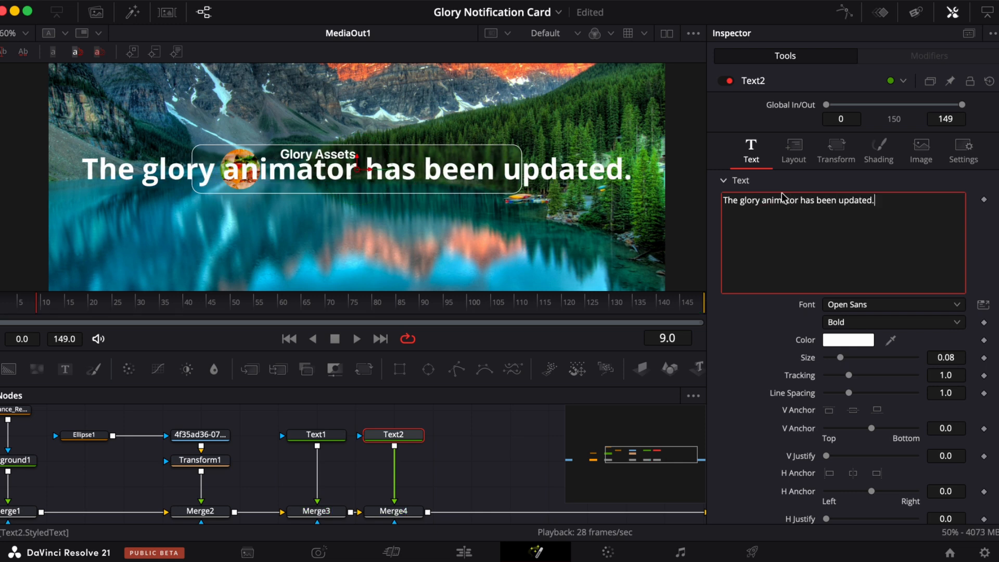
- Anchor the body text to the left and append " The link is in the description below."
scroll(802, 250, "down", 5)
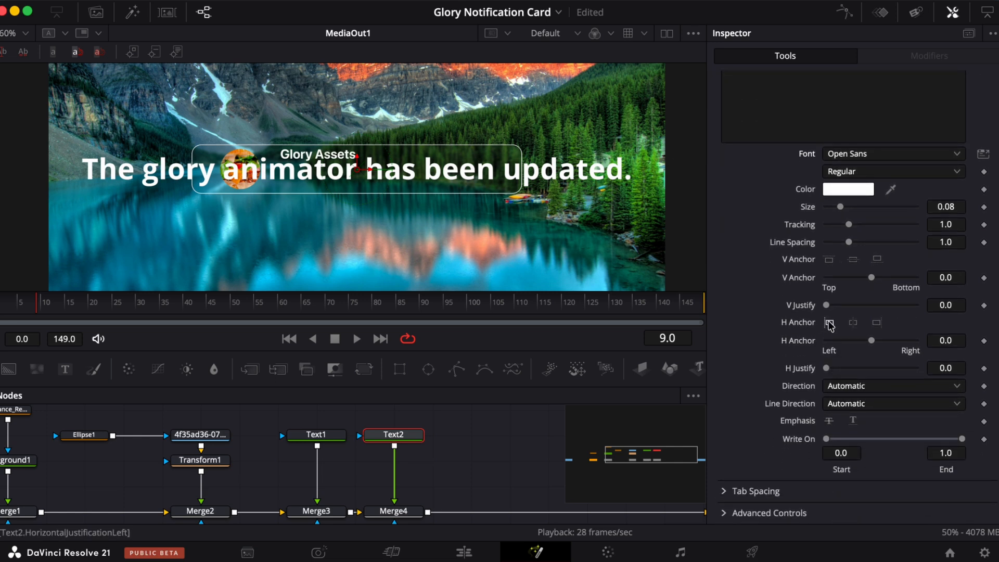
left_click(829, 323)
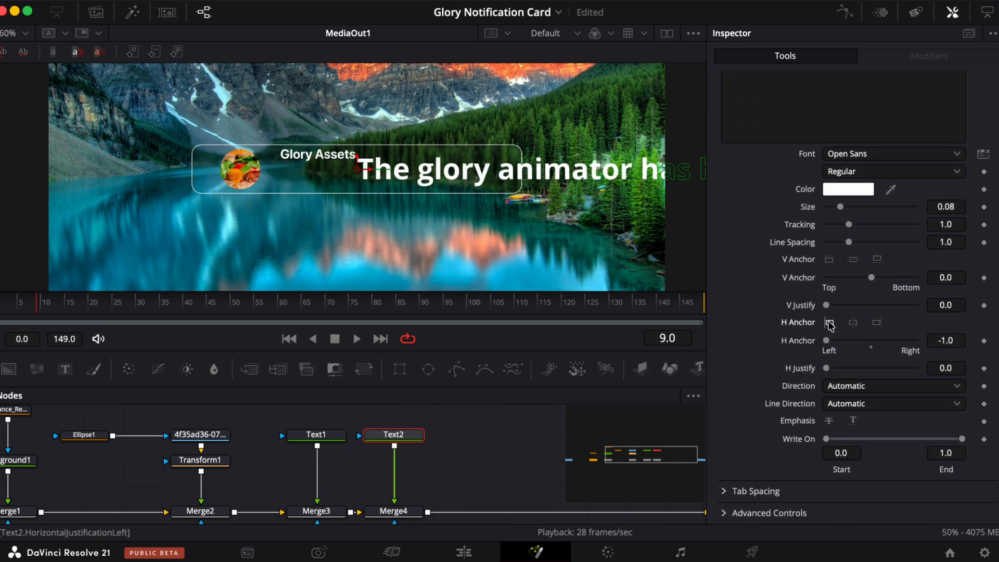
scroll(916, 133, "up", 3)
left_click(916, 133)
type("The ")
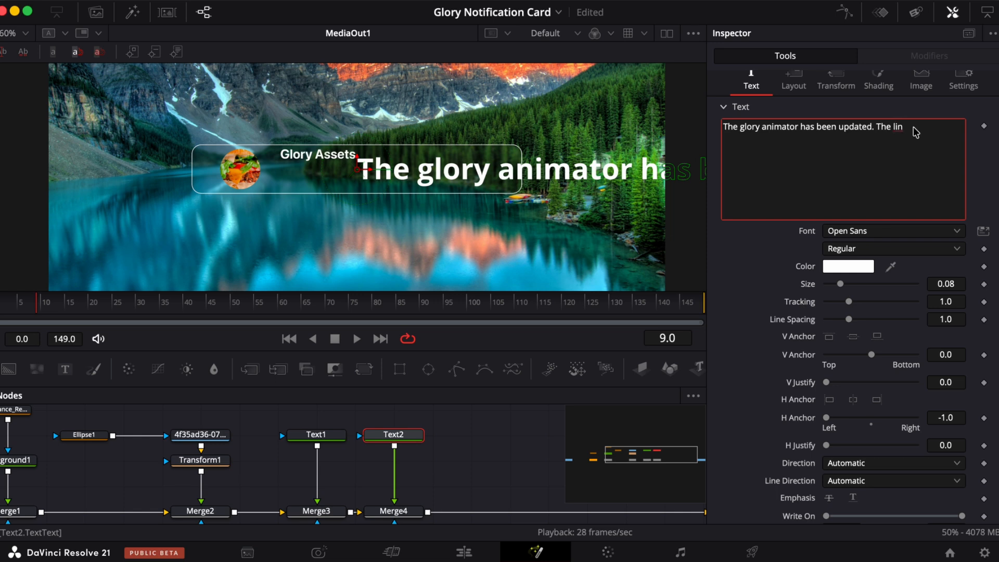
type("link is in the description bel")
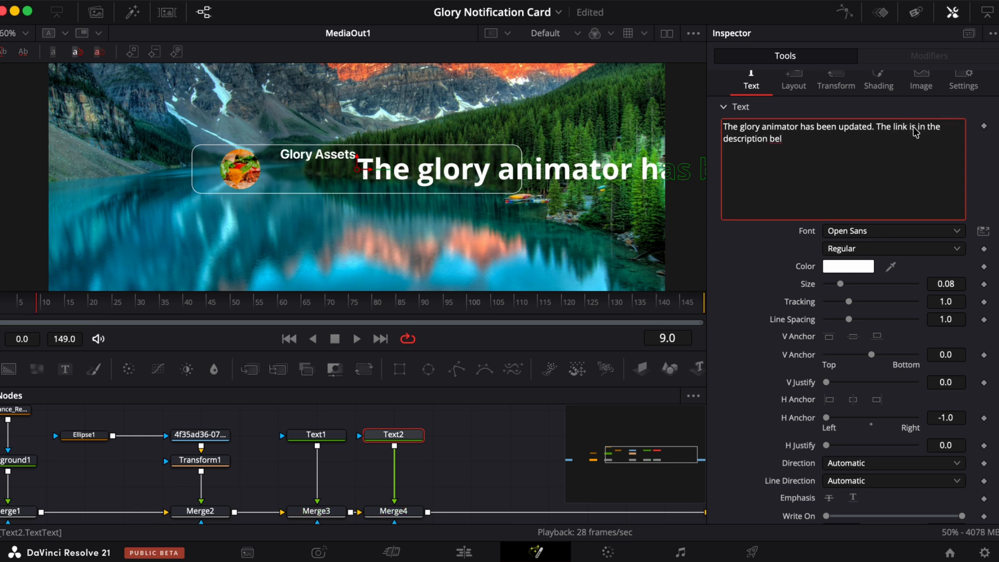
type("ow.")
- Move the body text's center to 0.368, 0.482 beside the burger image
scroll(840, 208, "down", 3)
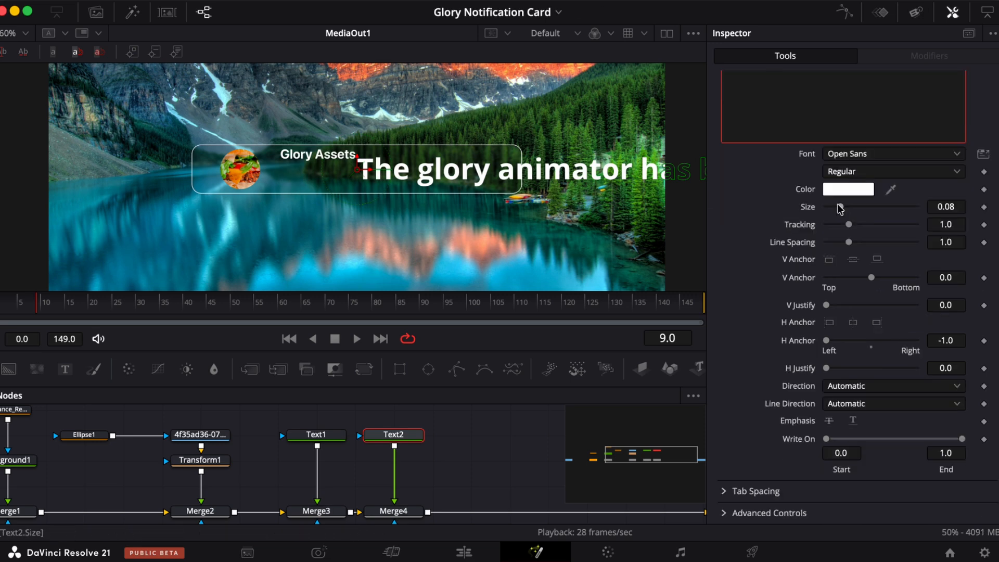
scroll(841, 209, "up", 3)
left_click(795, 148)
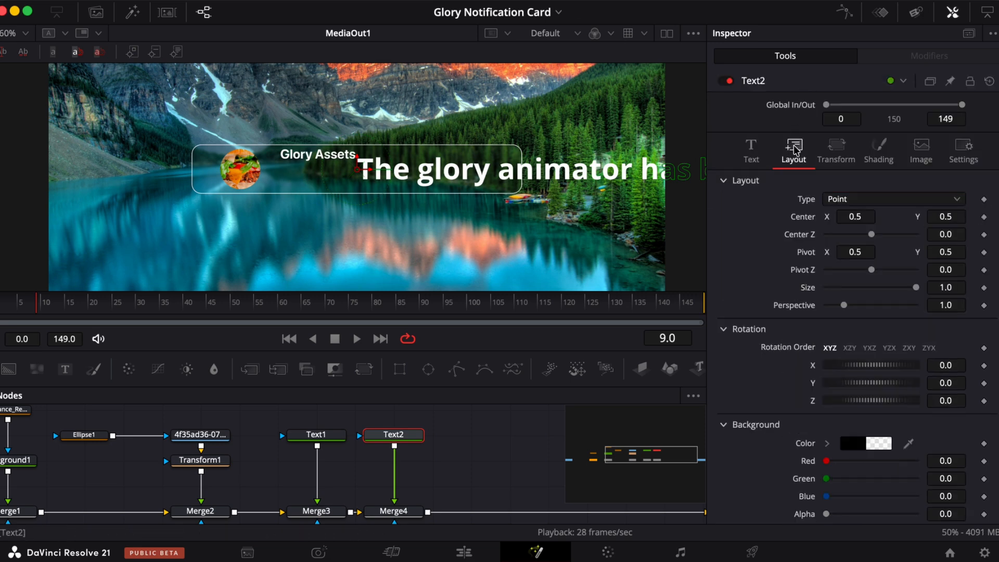
left_click_drag(855, 216, 767, 219)
mouse_move(943, 217)
left_mouse_down()
mouse_move(917, 218)
mouse_move(936, 217)
left_mouse_up()
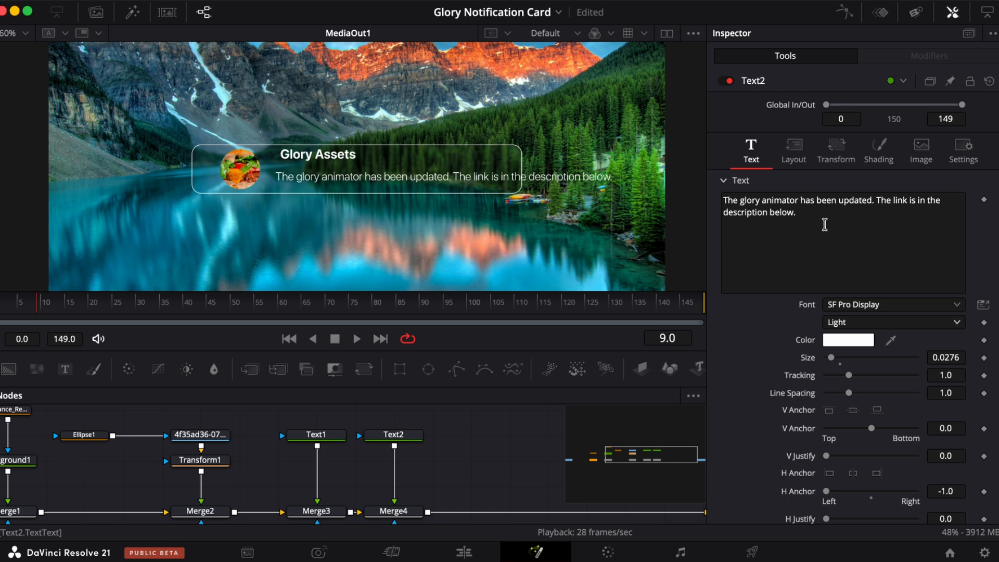
left_click(874, 200)
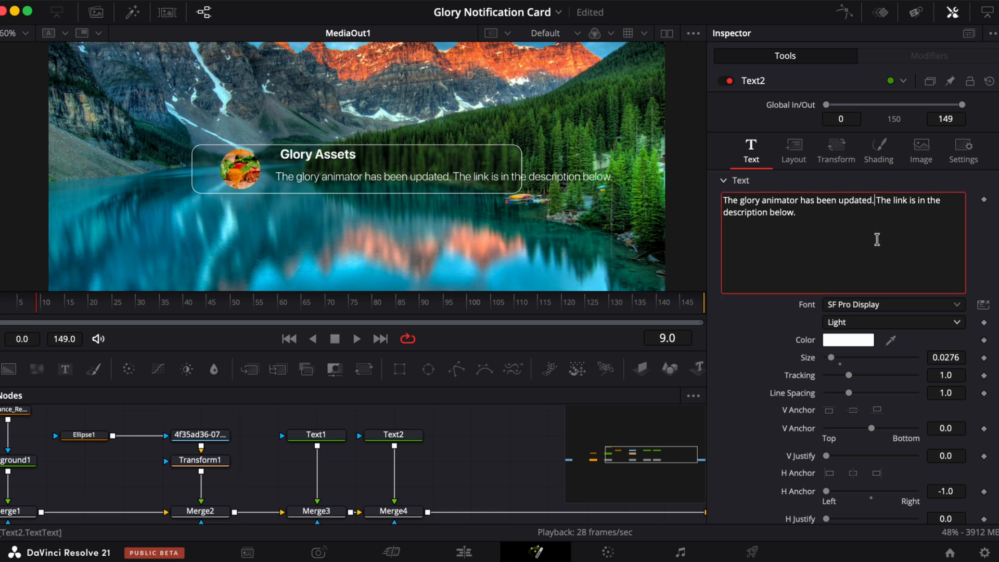
key("Return")
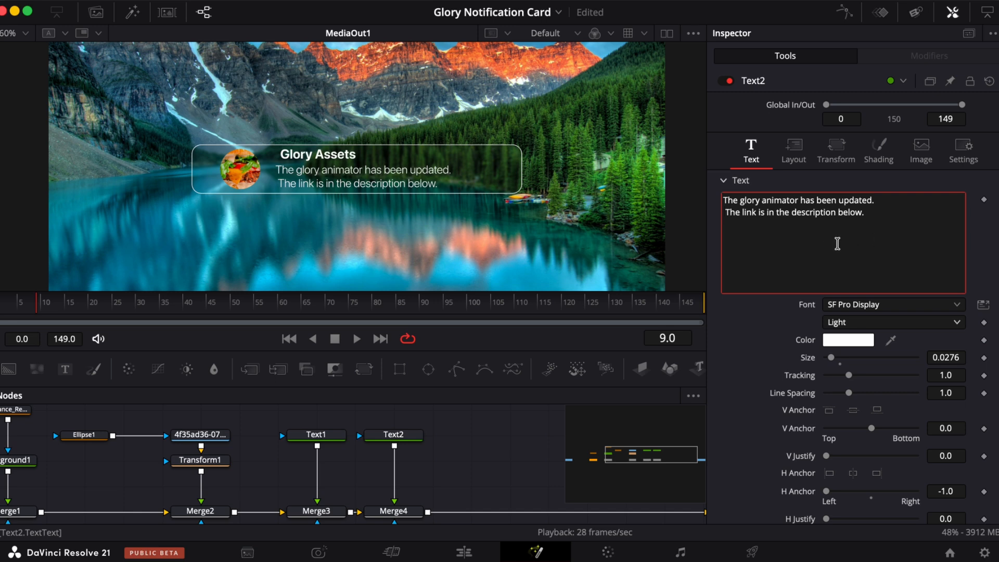
key("BackSpace")
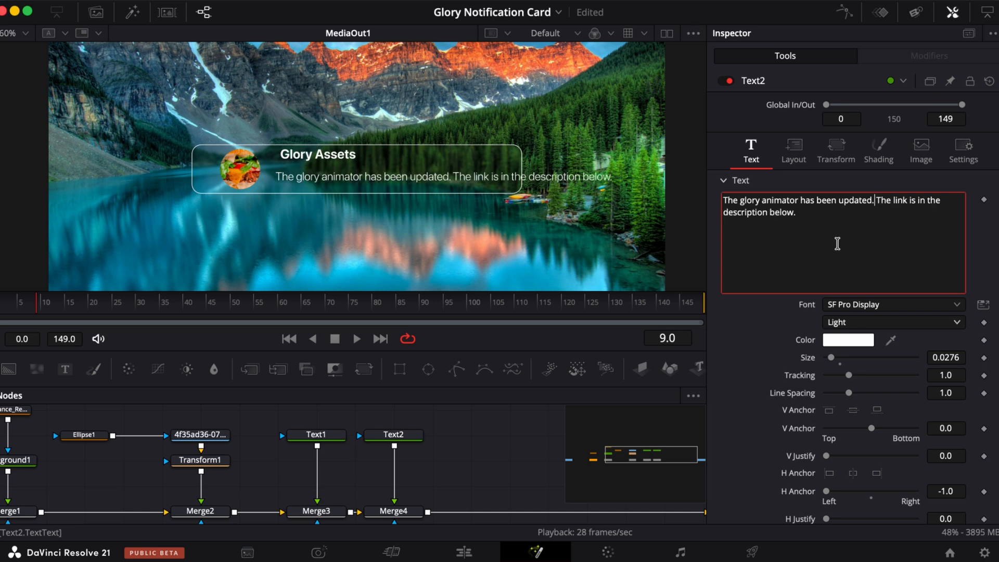
- Change the body text layout type to Text Box and set its center X to 0.62
left_click(795, 151)
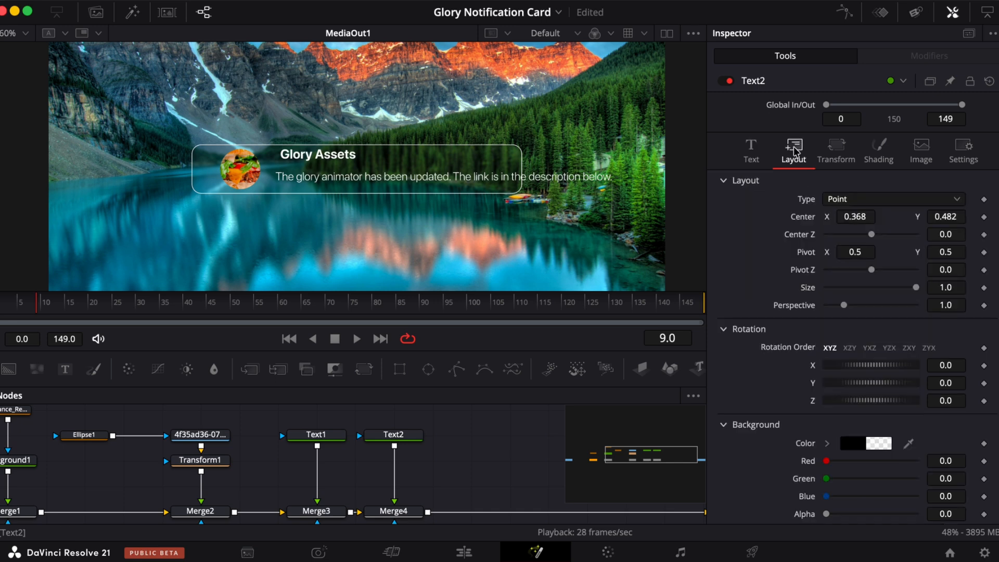
left_click(850, 200)
left_click(850, 235)
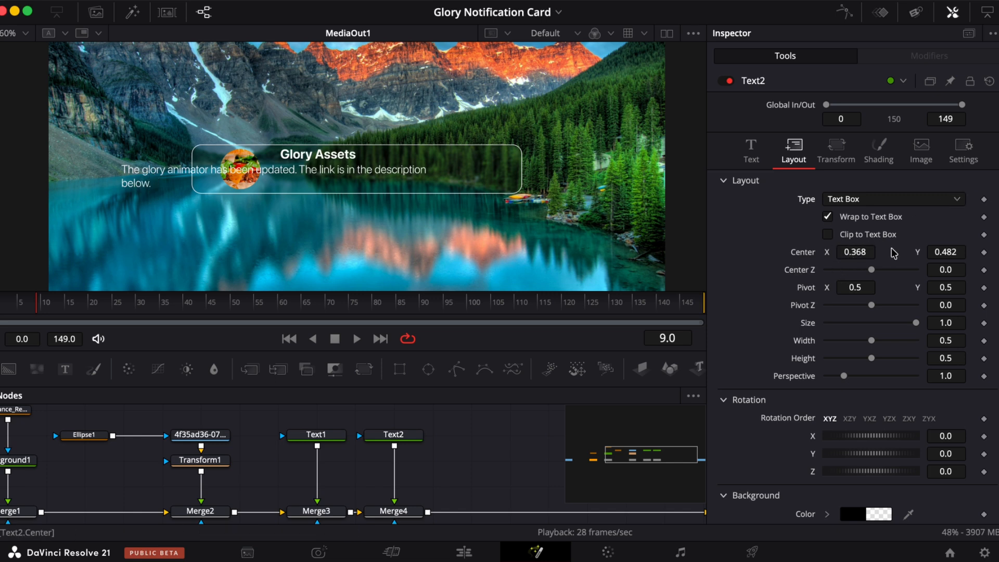
left_click_drag(849, 251, 533, 236)
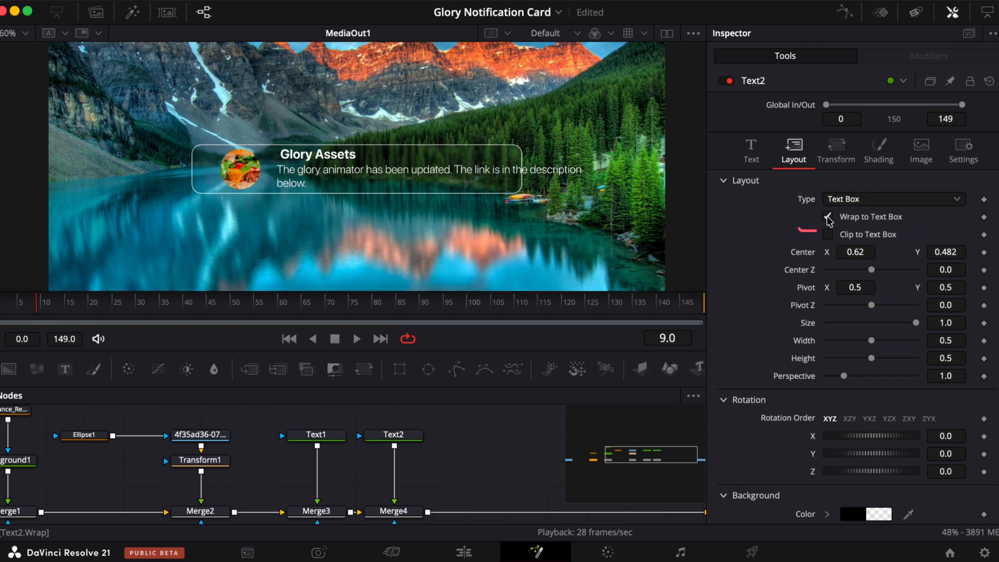
- Narrow the text box width to about 0.31 and set its center X to 0.531
left_click(394, 435)
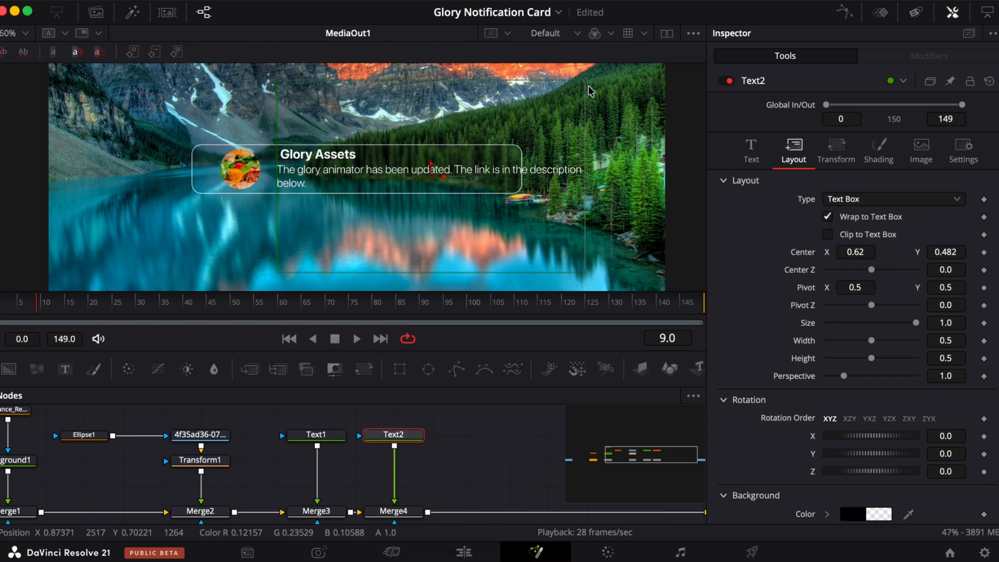
left_click_drag(589, 90, 527, 96)
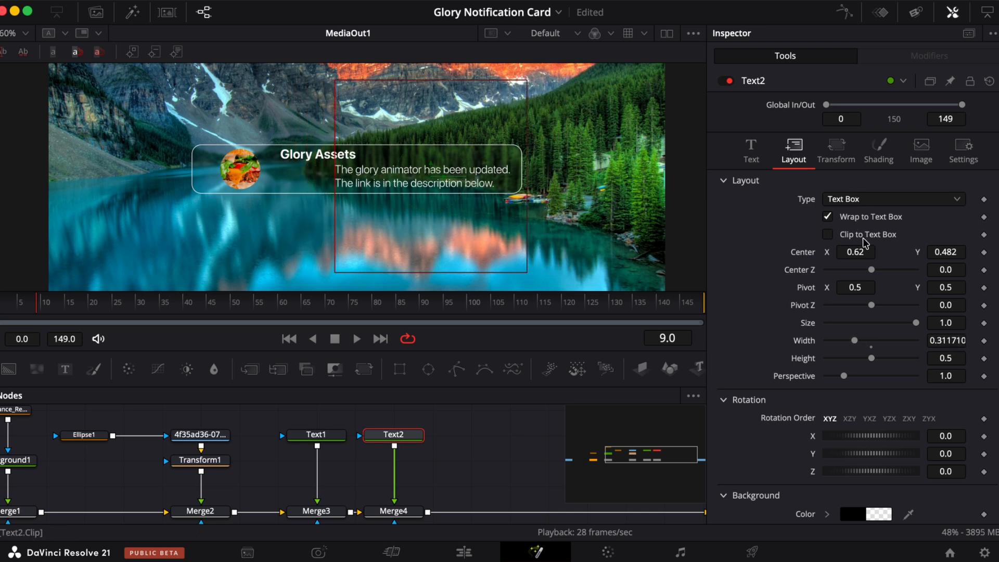
left_click_drag(863, 253, 802, 253)
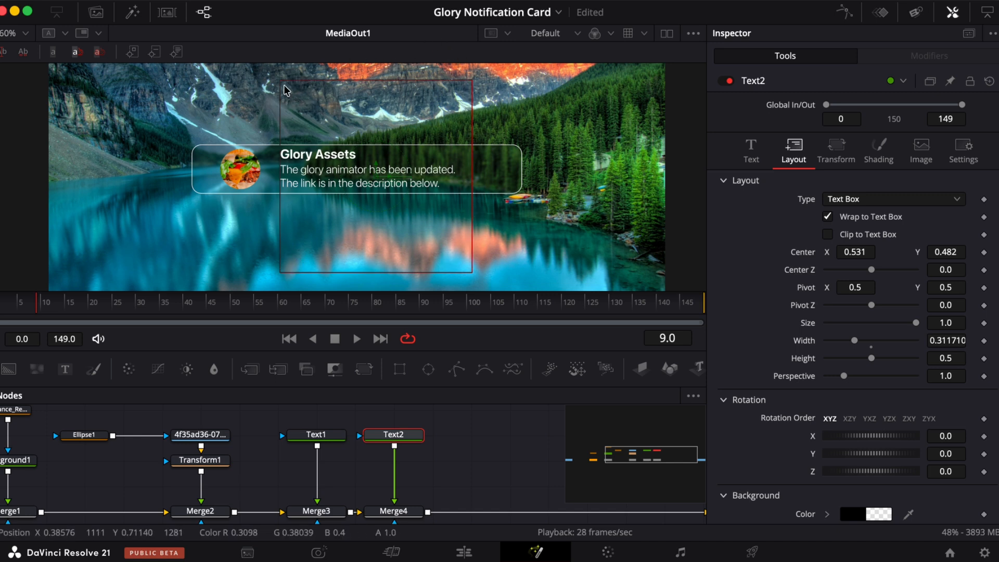
- Append " You can grab it now." to the body text
left_click(751, 151)
left_click(814, 222)
type("You can grab")
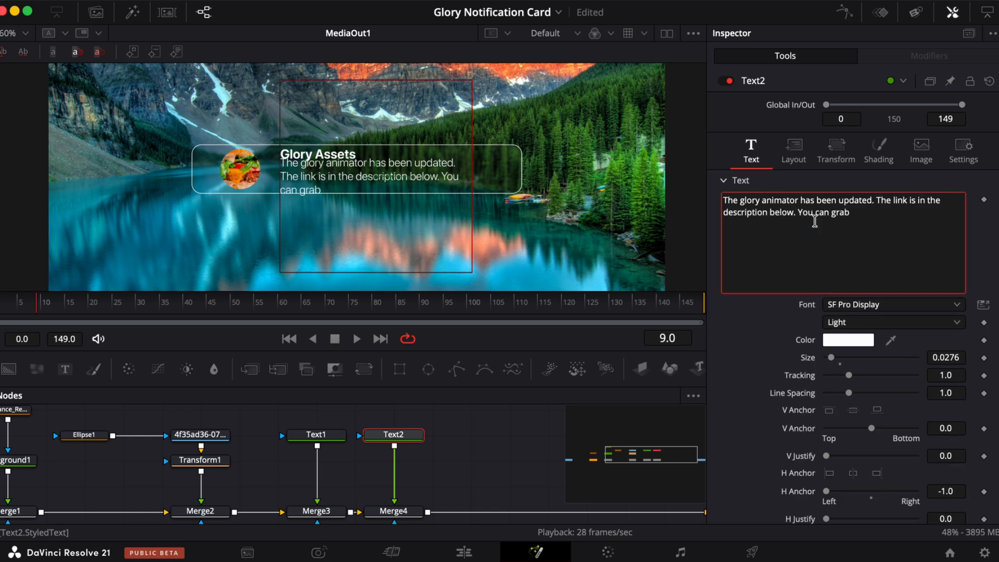
type(" it now.")
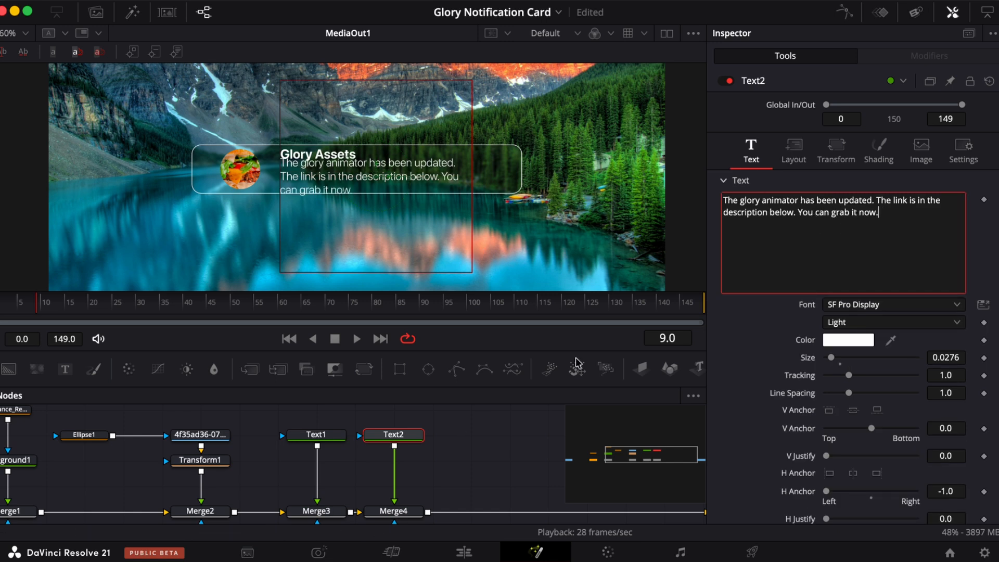
- Set the body text's center Y to 0.464
left_click(795, 148)
left_click_drag(945, 252, 936, 256)
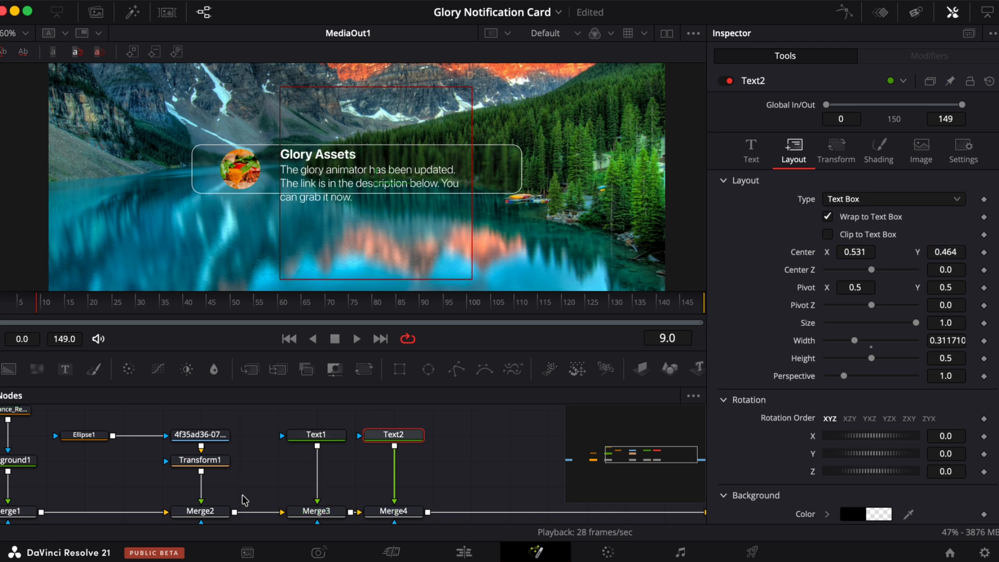
scroll(156, 461, "left", 5)
scroll(158, 463, "up", 2)
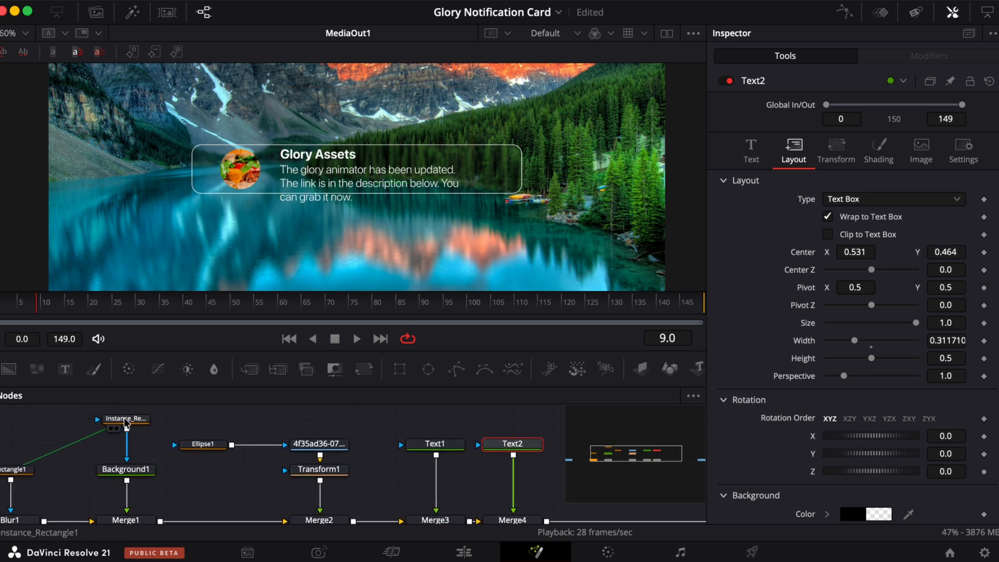
- Increase the card rectangle's height to about 0.22
left_click(127, 432)
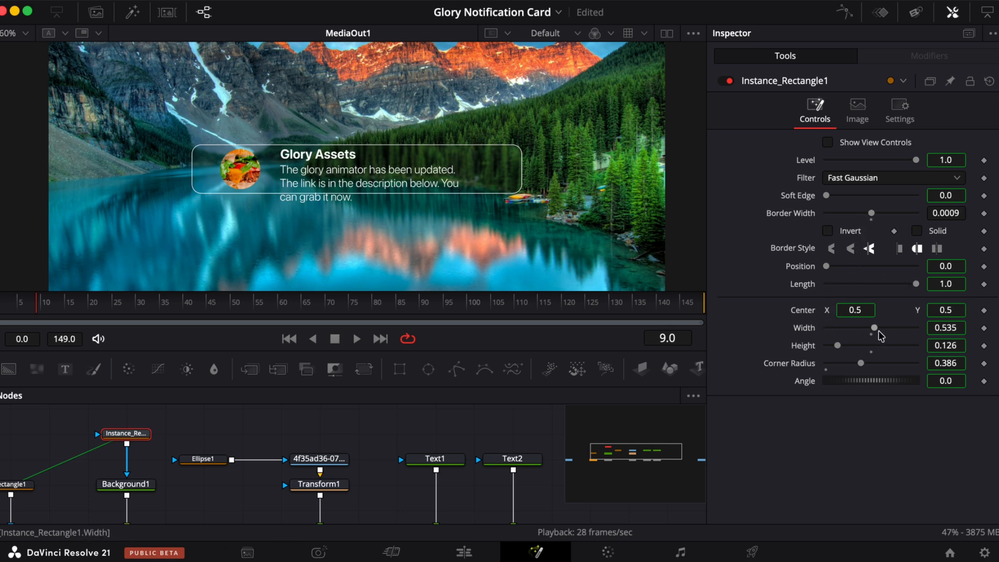
left_click_drag(839, 348, 848, 346)
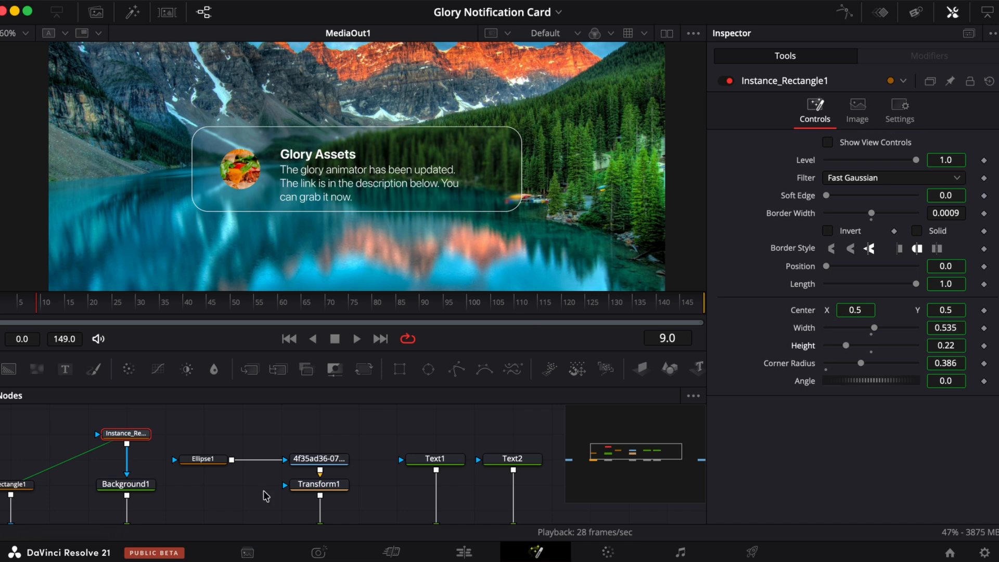
left_click(436, 461)
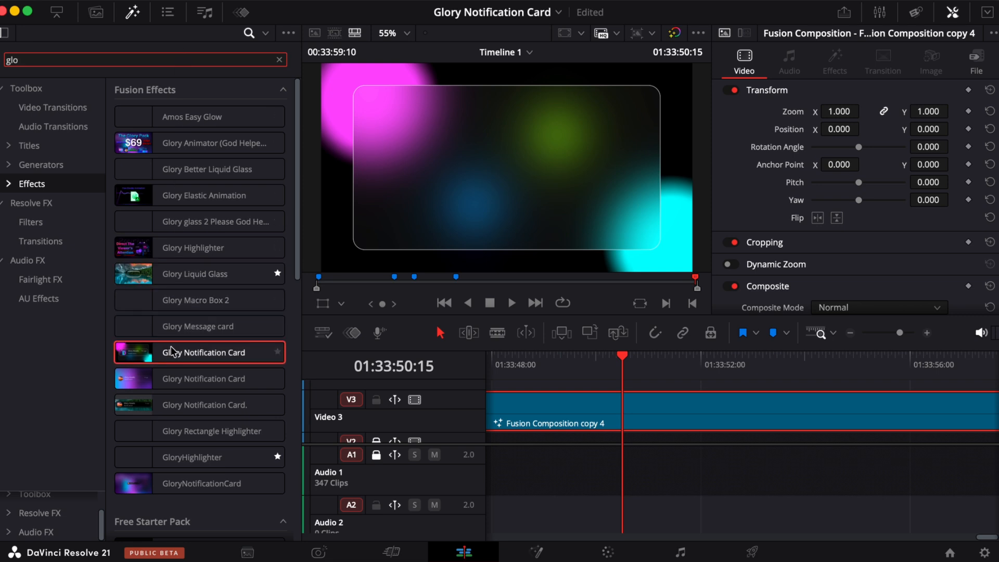
- Apply the Glory Notification Card effect to the composition clip and toggle its Show View Controls and Box Color options
left_click_drag(155, 352, 576, 421)
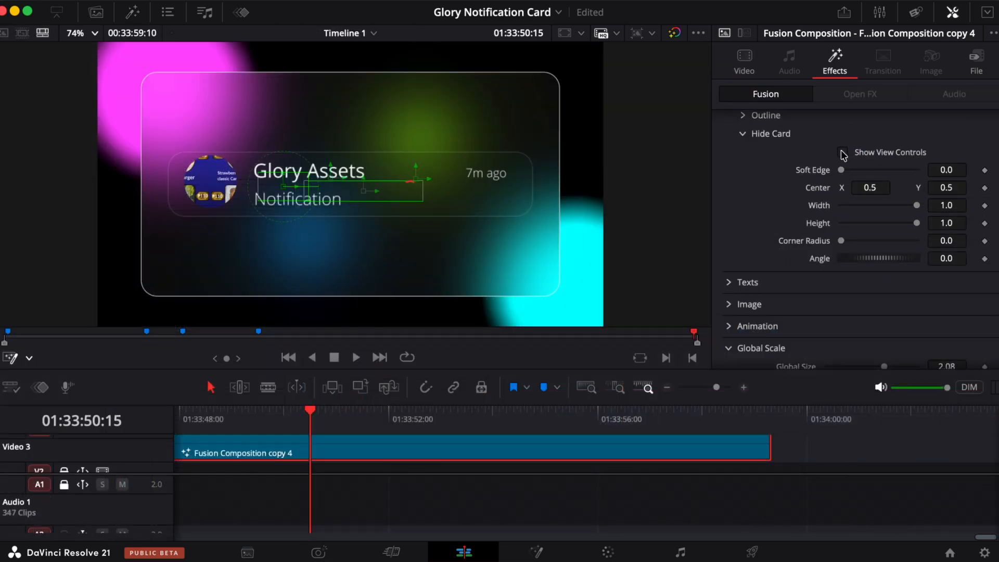
left_click(843, 153)
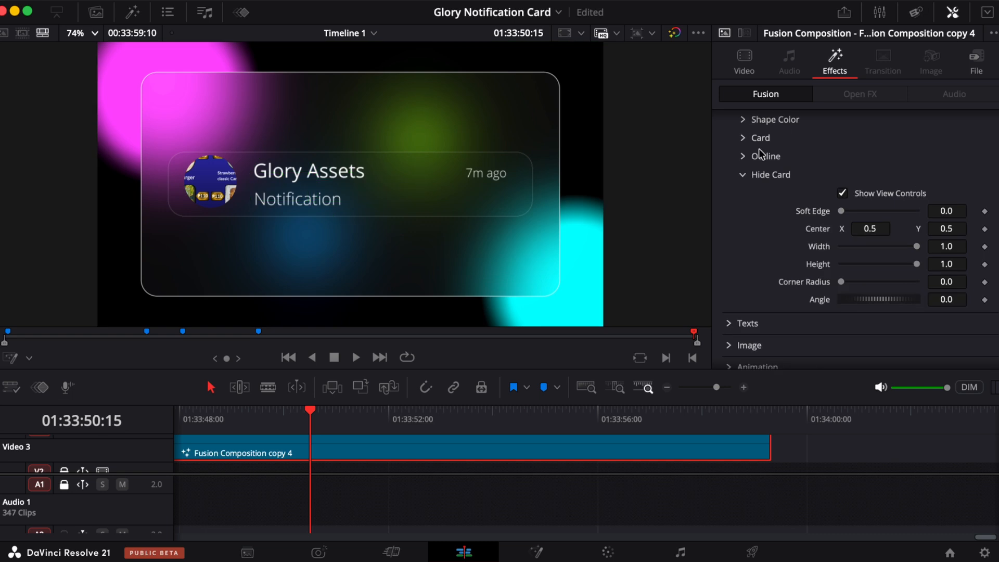
left_click(743, 119)
left_click(843, 138)
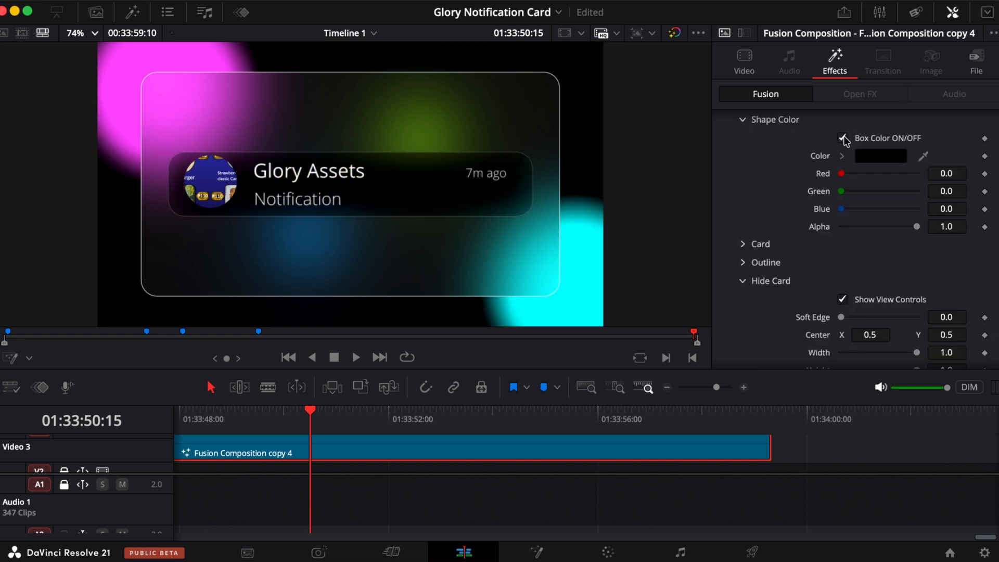
- Change the card's box color to green and adjust the Hide Card soft edge
left_click(879, 155)
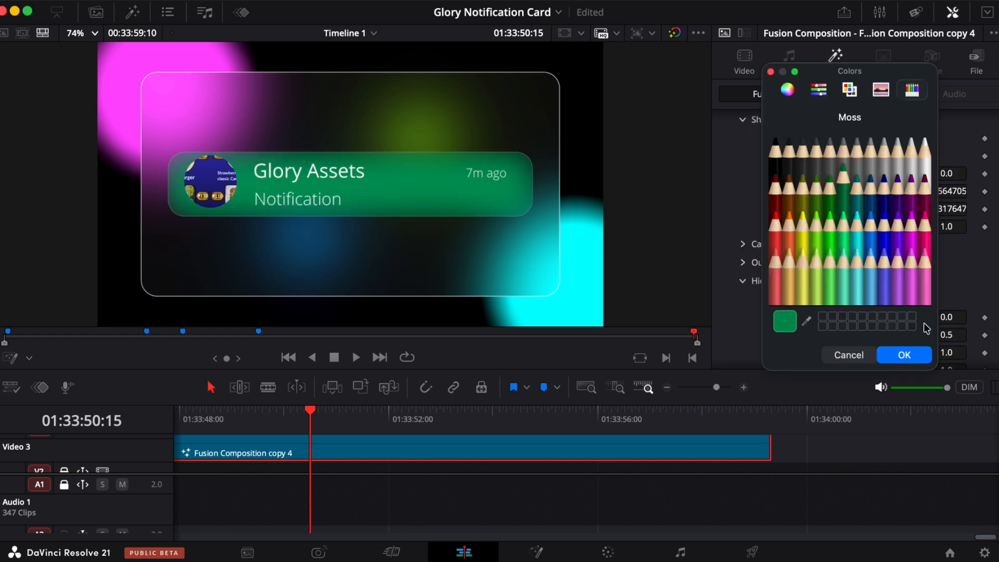
left_click(911, 354)
left_click(744, 120)
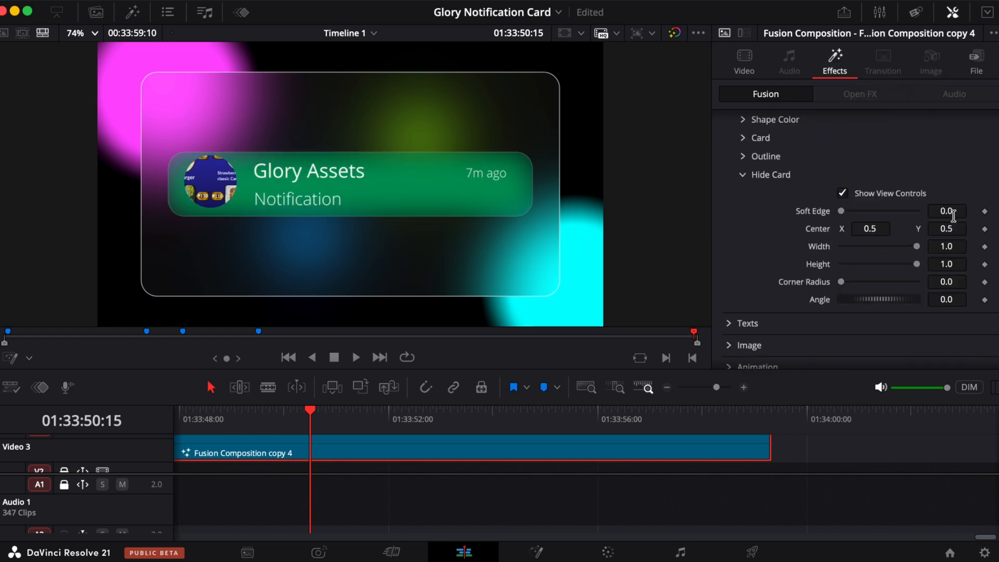
left_click_drag(953, 228, 932, 228)
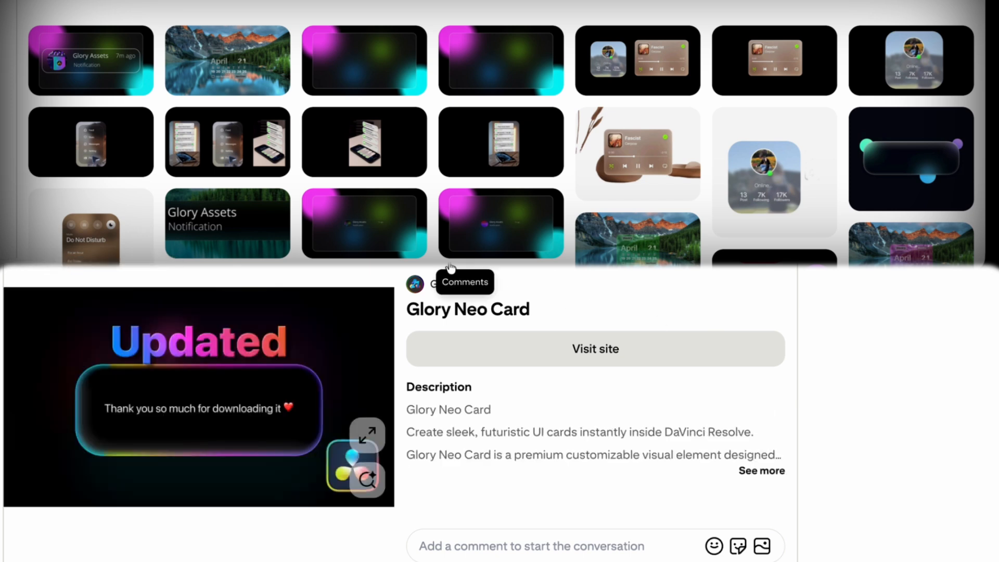
- Browse the Glory Assets product gallery page
scroll(501, 138, "down", 2)
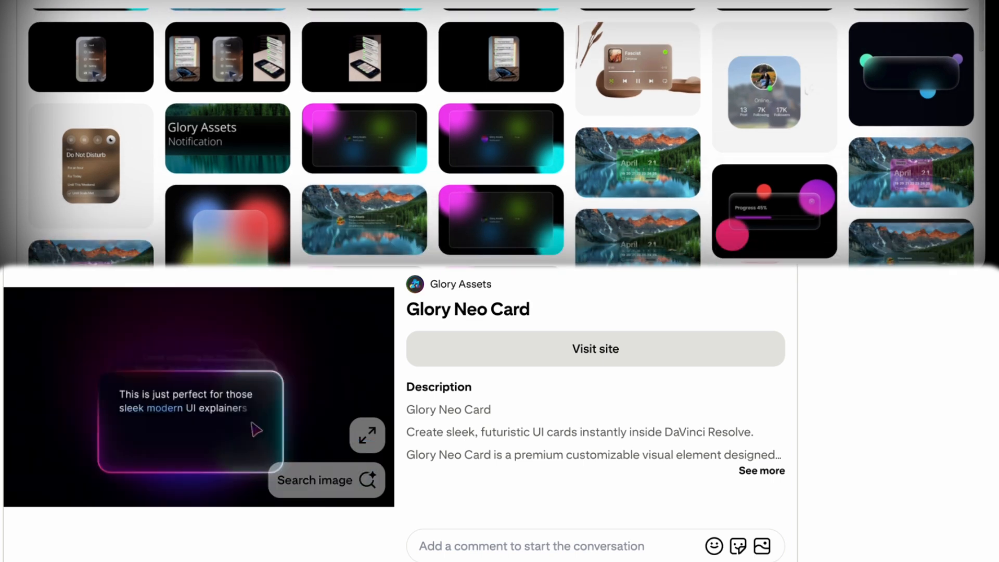
scroll(501, 138, "down", 2)
scroll(501, 138, "down", 5)
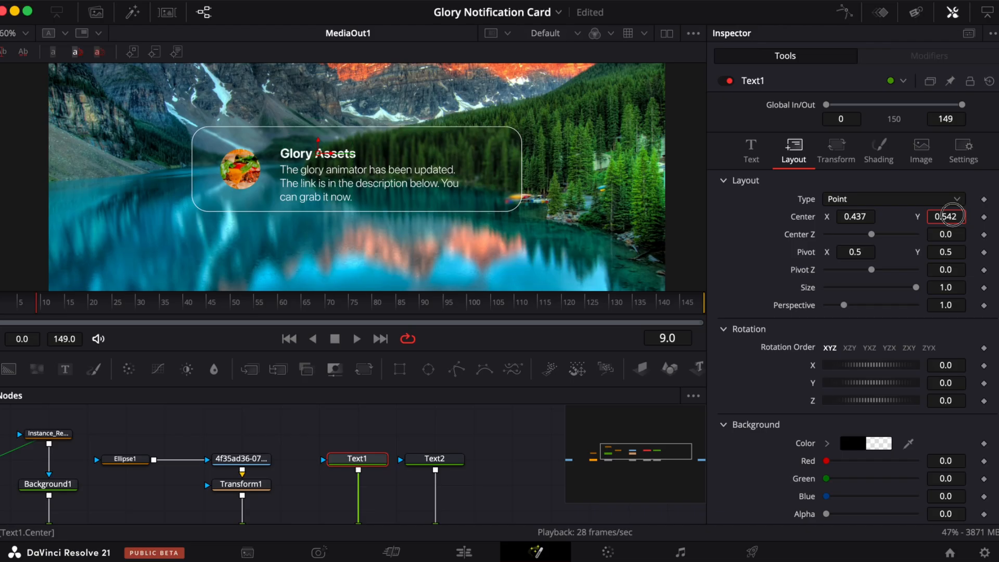
- Add a third Text node to the composition and enter the text "7m ago"
scroll(444, 446, "right", 5)
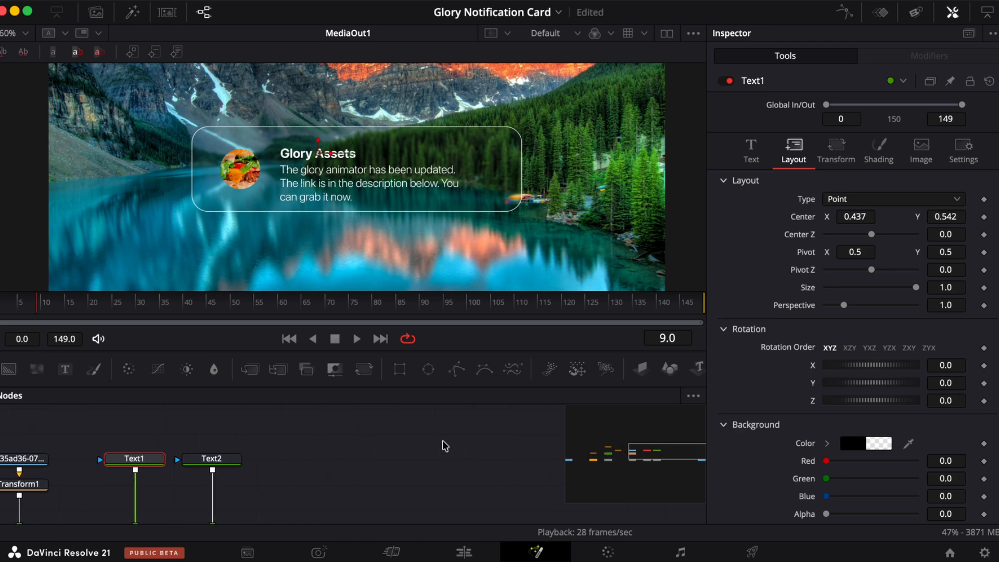
scroll(306, 452, "down", 1)
left_click_drag(65, 369, 240, 514)
left_click(874, 216)
type("7m ago")
- Set the timestamp text font to SF Pro Display Light and reduce its size
left_click(863, 305)
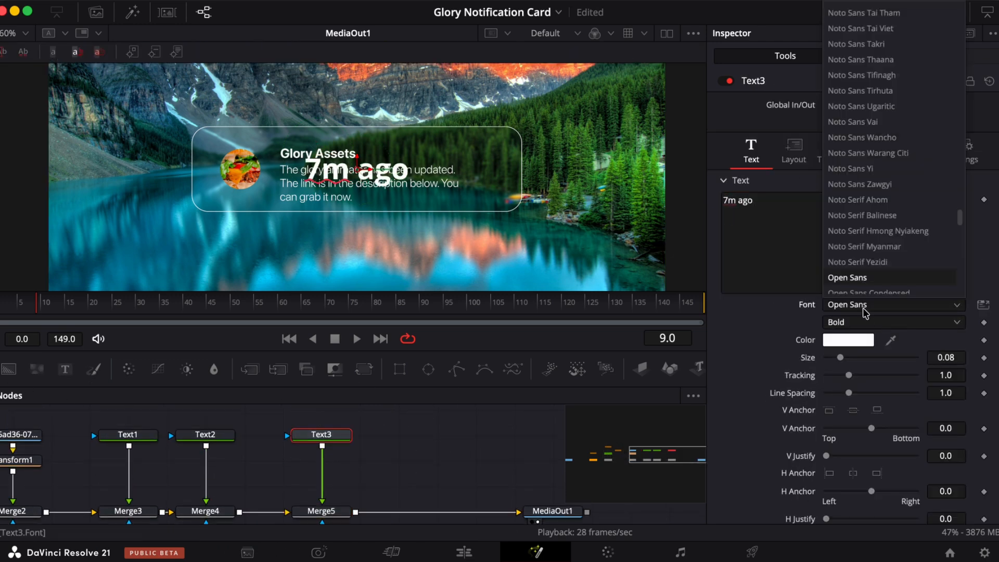
scroll(869, 106, "up", 20)
scroll(859, 88, "down", 5)
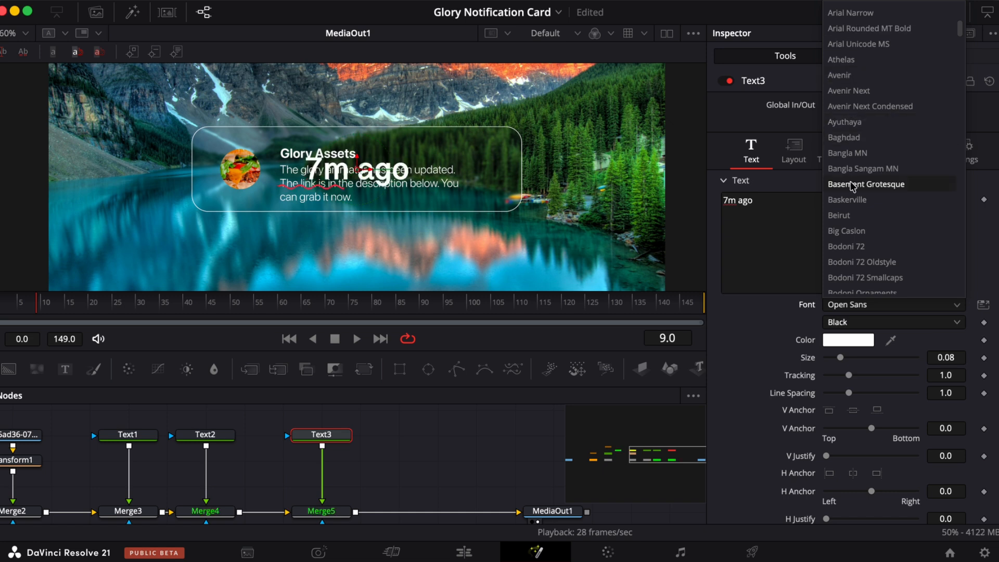
scroll(856, 156, "down", 8)
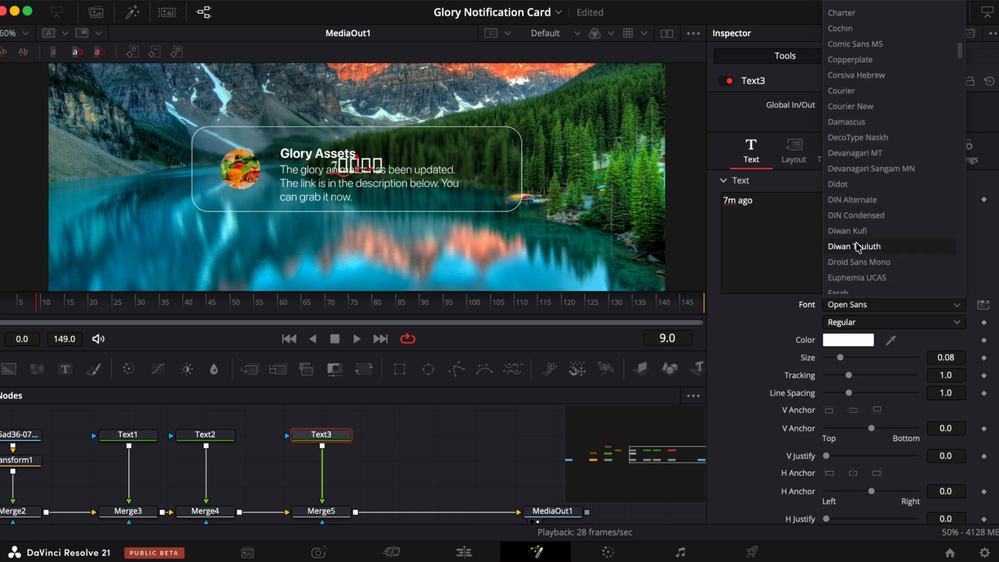
scroll(858, 252, "down", 20)
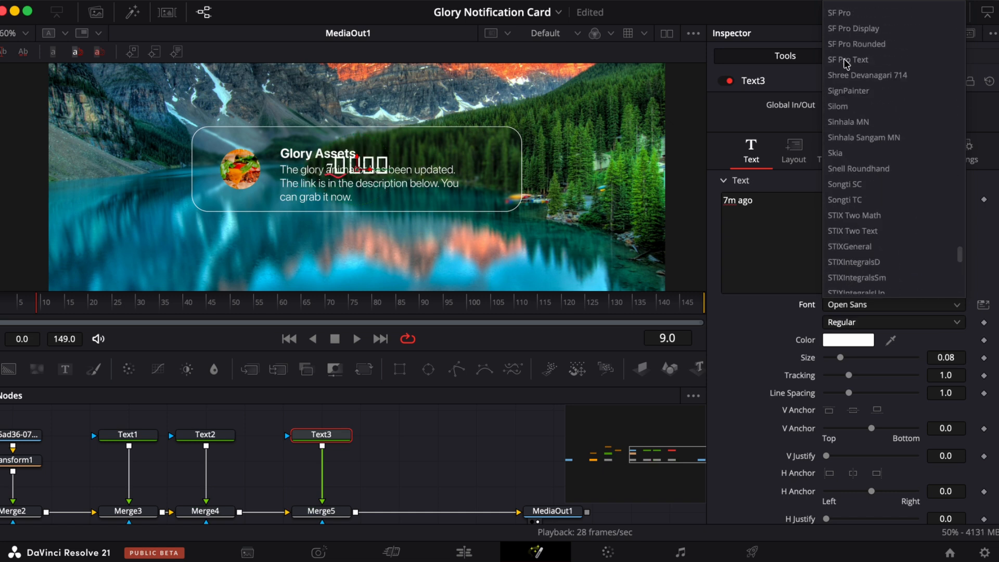
left_click(849, 124)
left_click(853, 323)
left_click(840, 73)
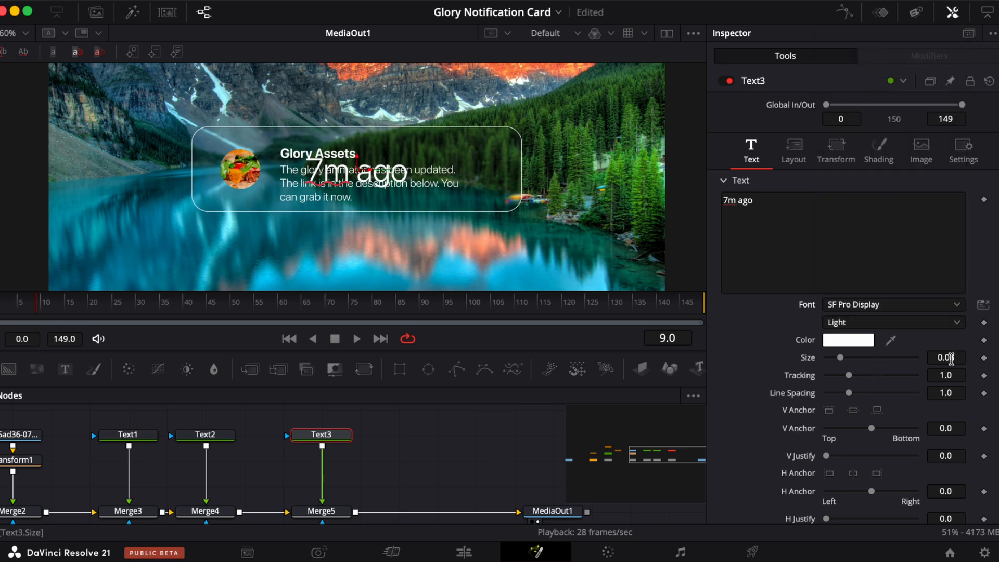
left_click_drag(952, 359, 936, 360)
- Position the timestamp text at center X 0.7 and Y 0.55
left_click(793, 151)
double_click(850, 214)
type("0.7")
key("Return")
double_click(945, 214)
type("0.55")
key("Return")
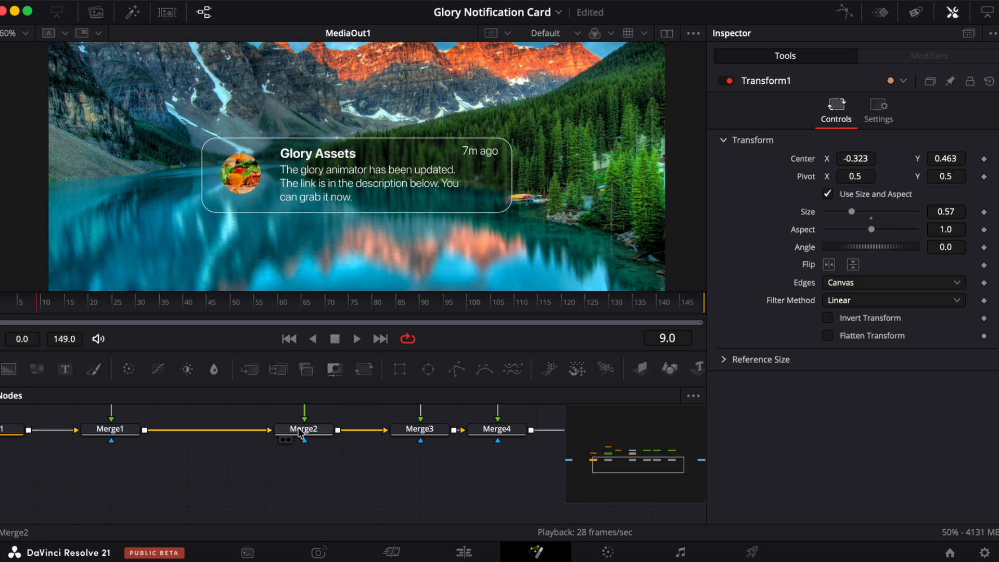
- Increase the Blur1 node's blur size to the slider maximum
scroll(293, 460, "up", 10)
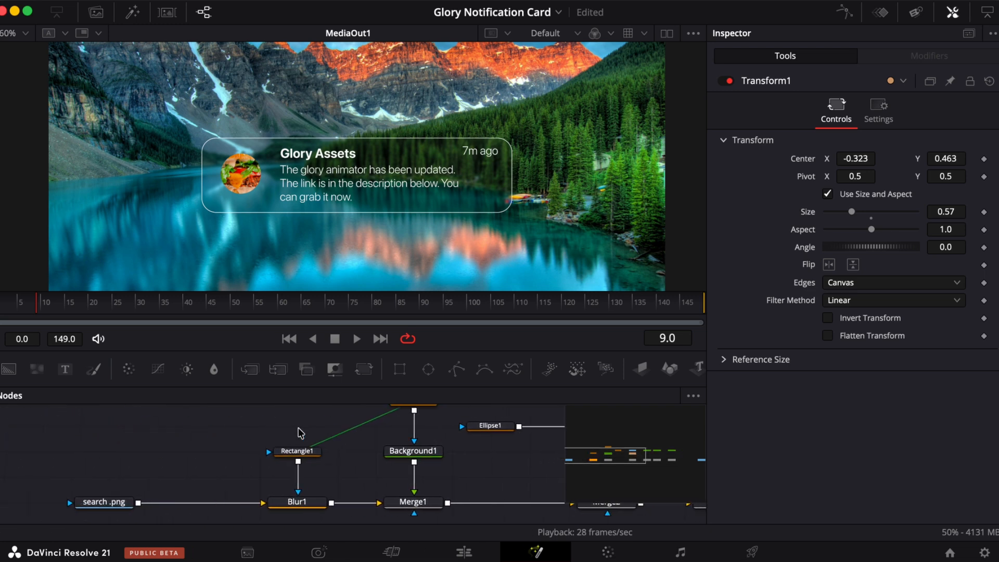
left_click(276, 501)
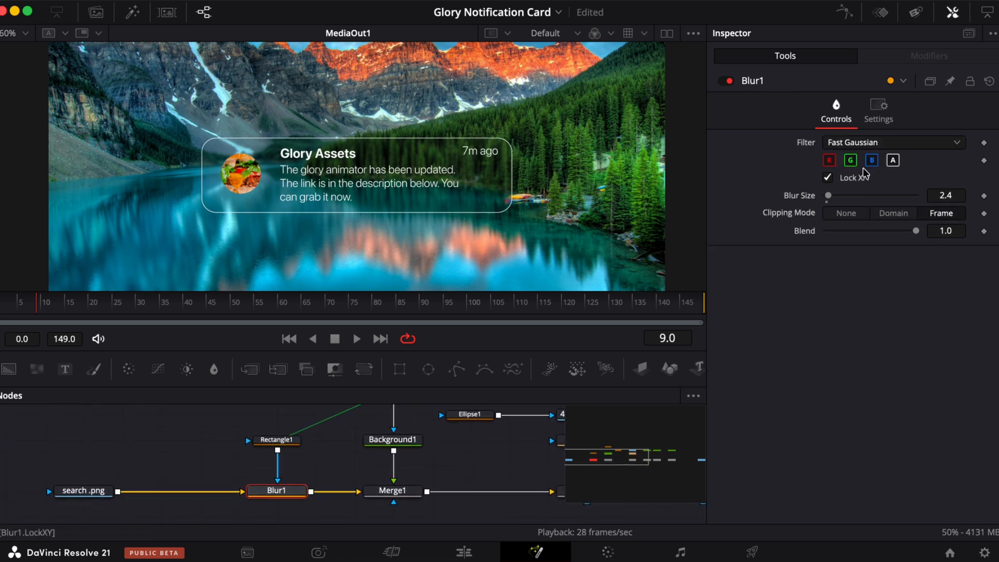
left_click_drag(829, 197, 997, 194)
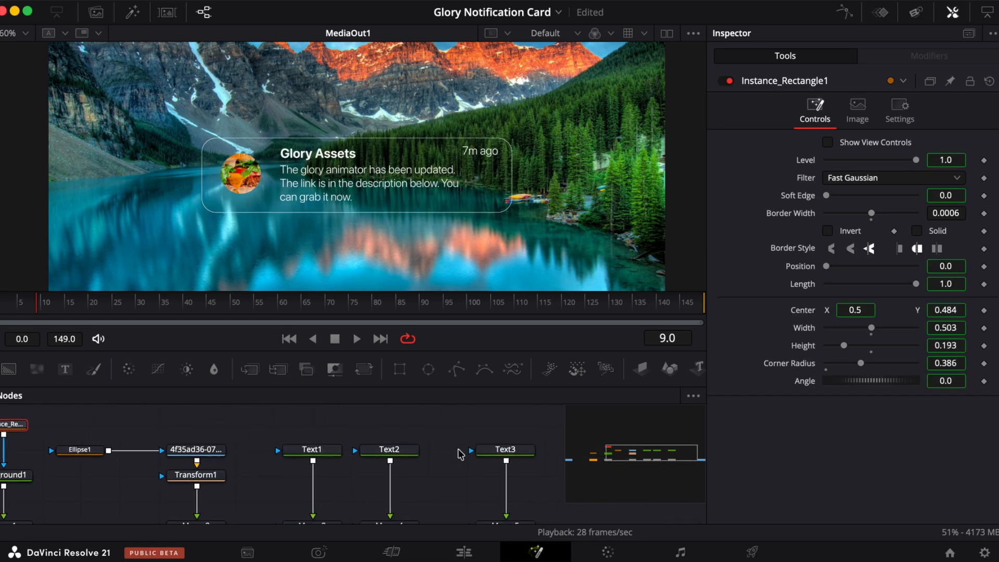
scroll(460, 453, "left", 10)
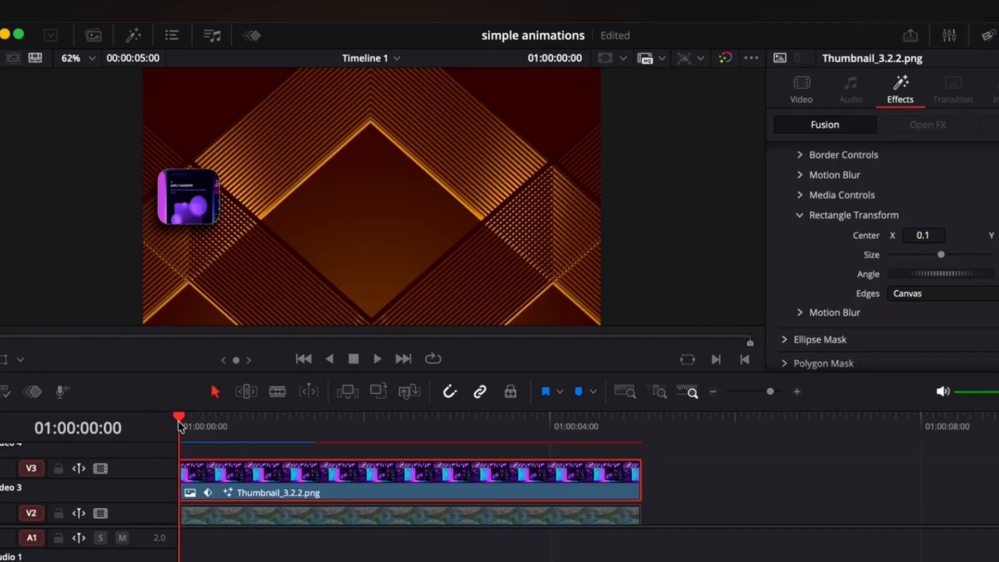
left_click(255, 37)
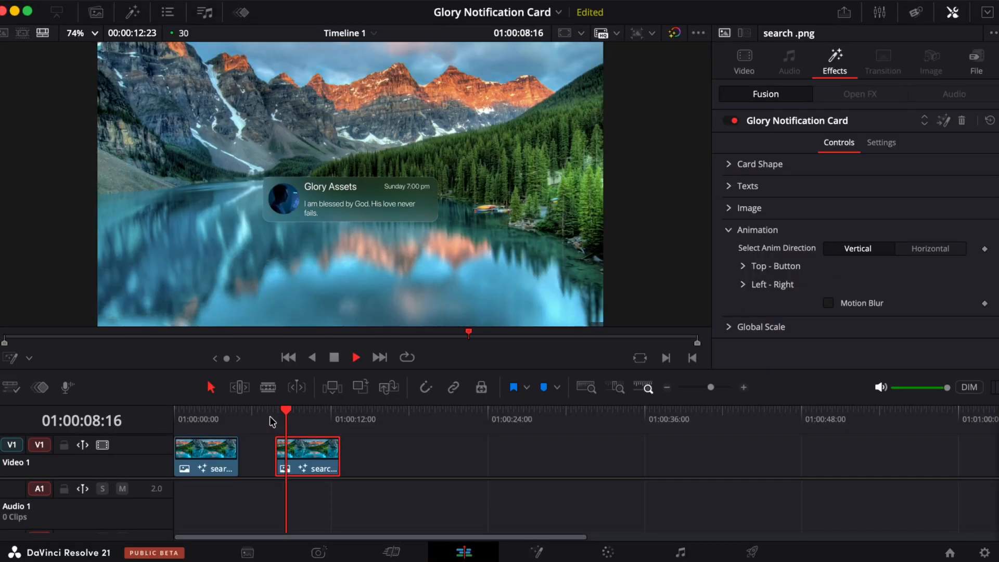
- Play back the notification card clip on the timeline
key("space")
left_click(269, 416)
key("space")
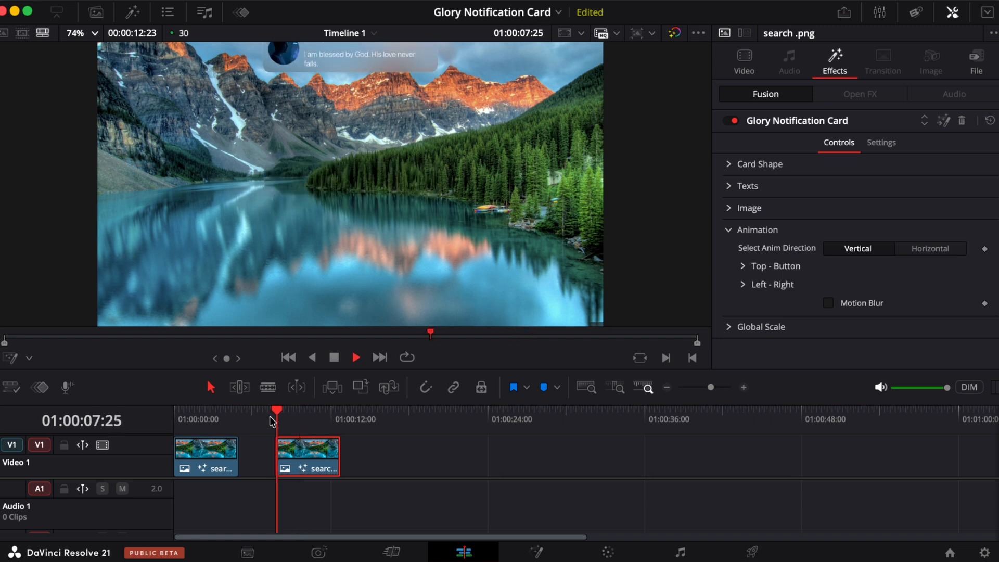
key("space")
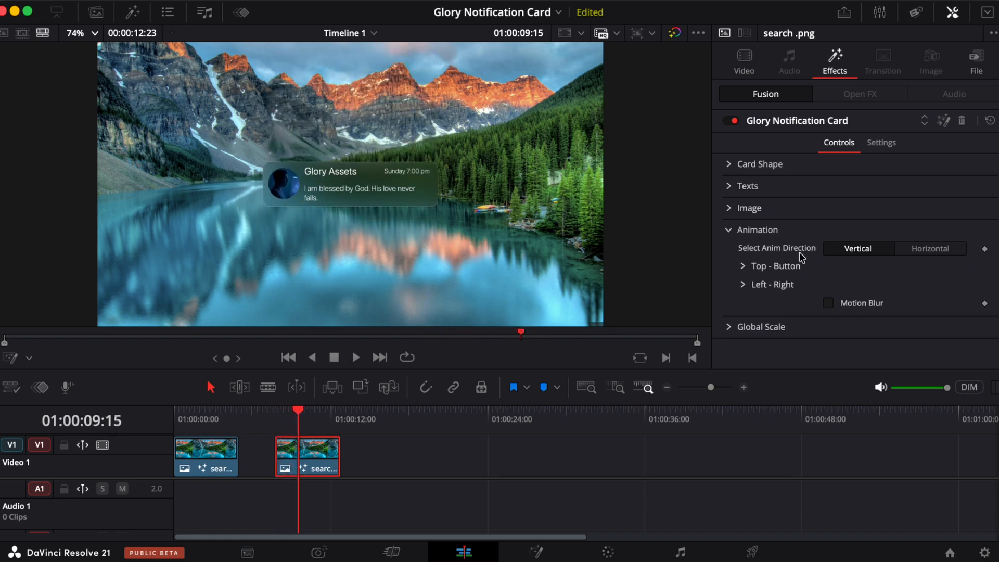
- Switch the card's animation direction to Horizontal and replay the clip
left_click(927, 252)
left_click(276, 414)
key("space")
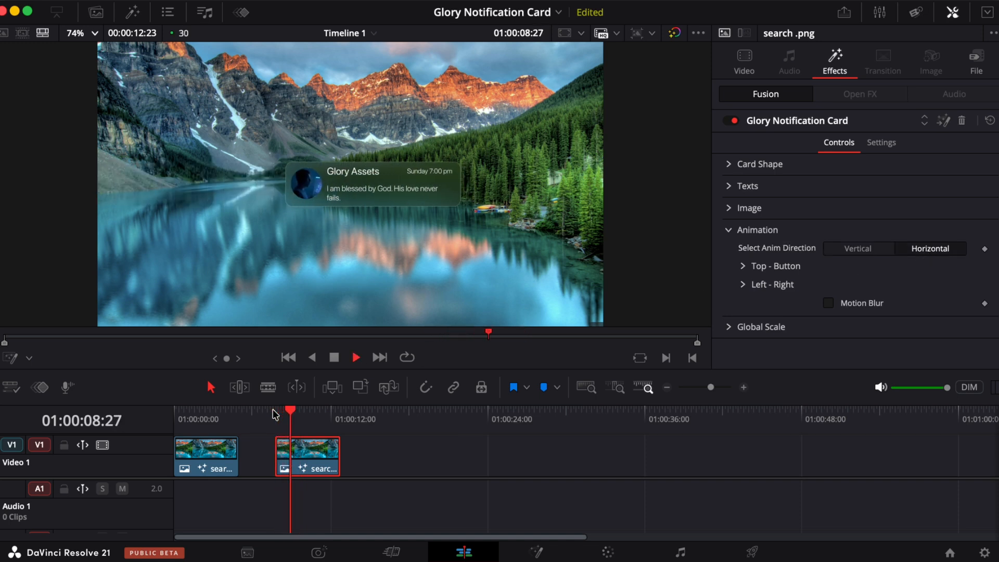
left_click(276, 415)
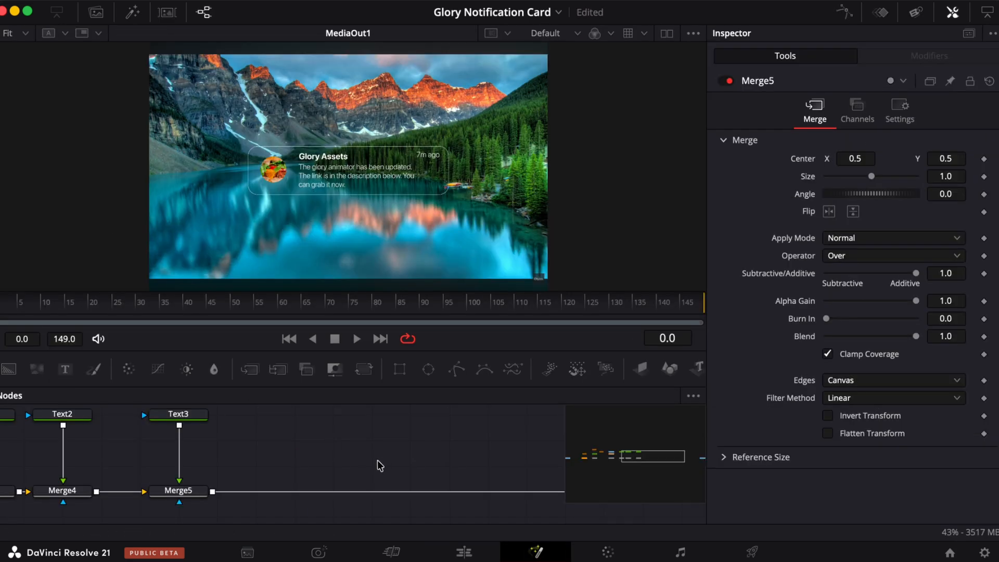
scroll(379, 463, "right", 3)
scroll(379, 464, "down", 1)
scroll(378, 466, "up", 3)
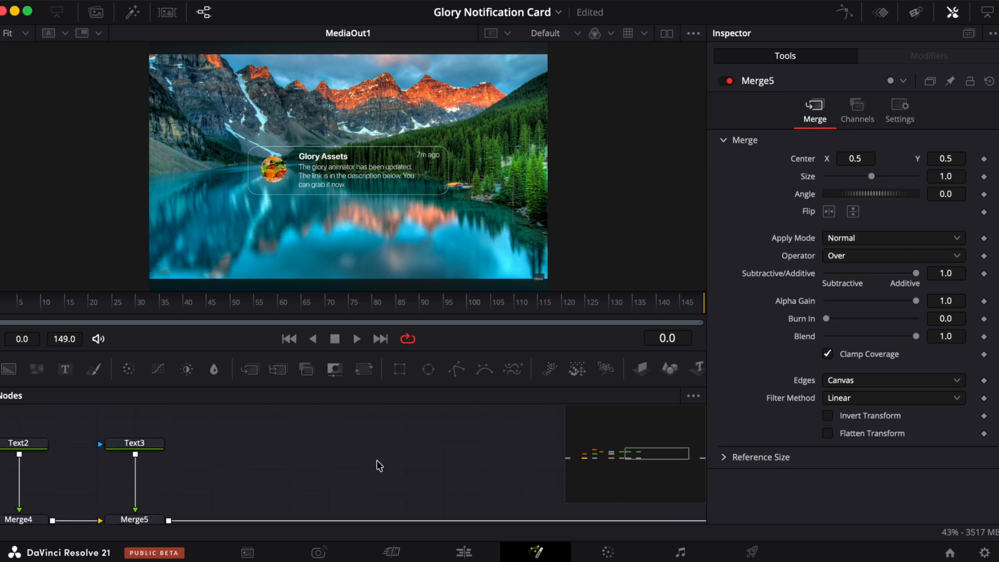
scroll(377, 466, "down", 2)
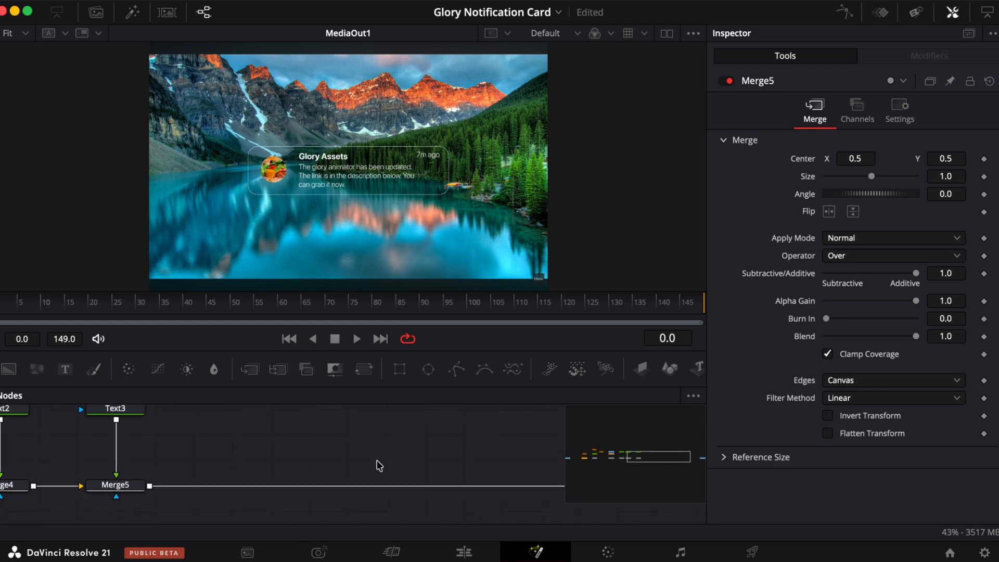
- Switch to the Edit page and play back the notification card clip from the start
left_click(463, 552)
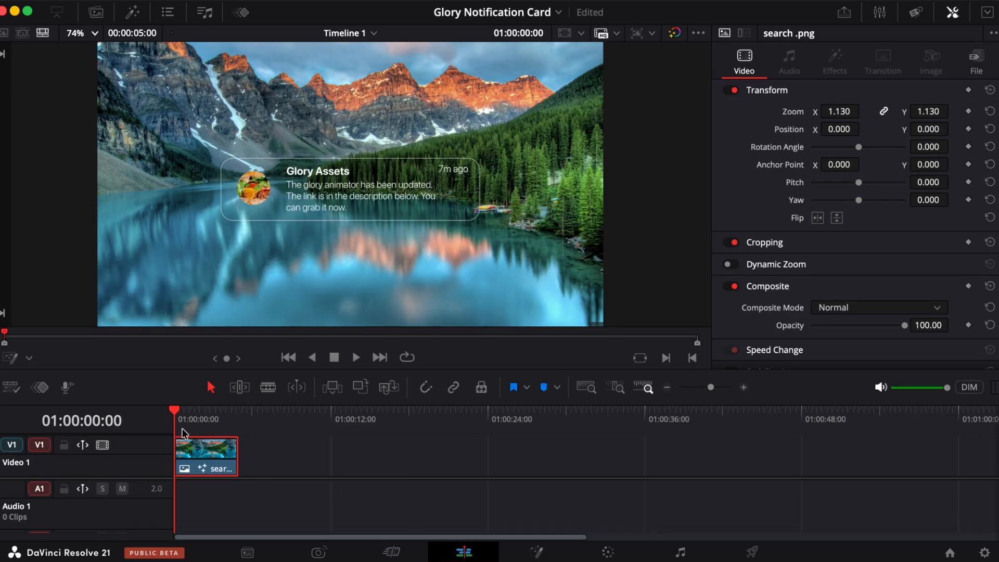
key("space")
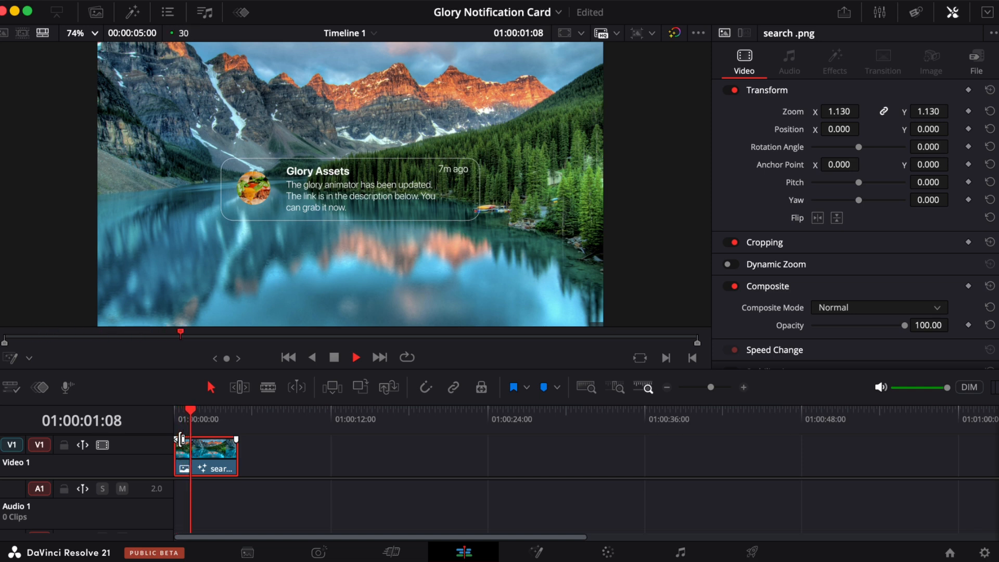
left_click(177, 410)
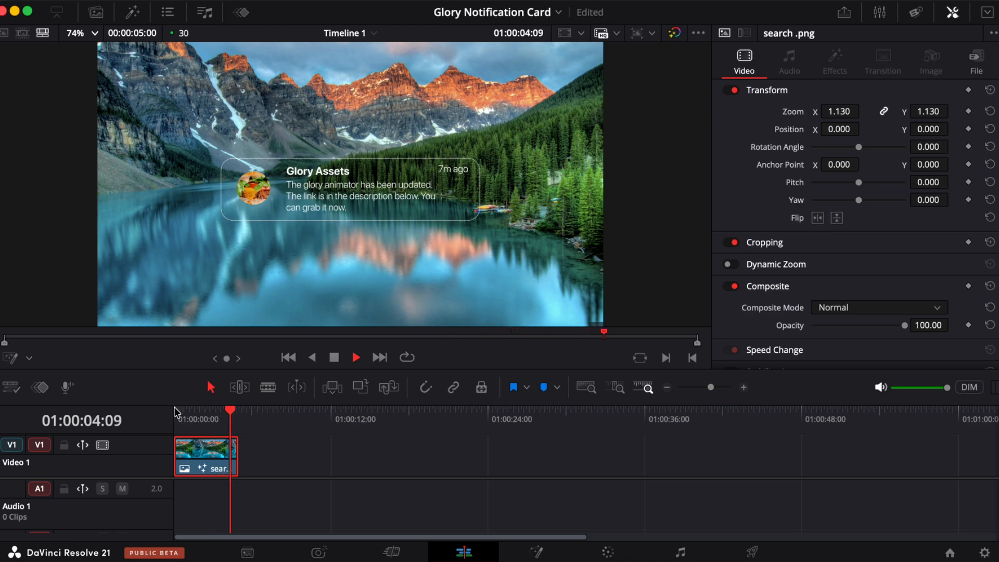
left_click(176, 410)
key("space")
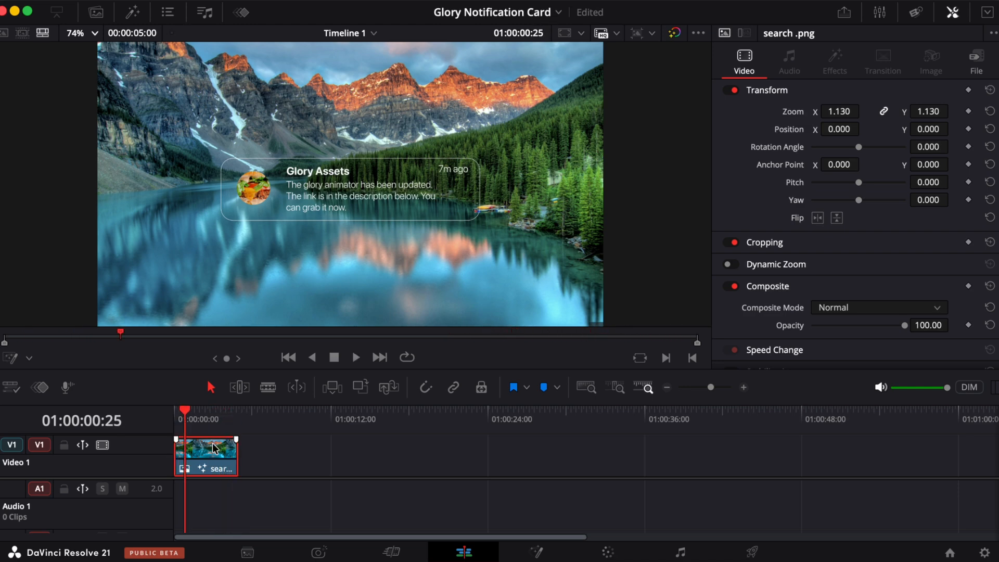
- Place search.png on the timeline after the first clip
left_click(96, 12)
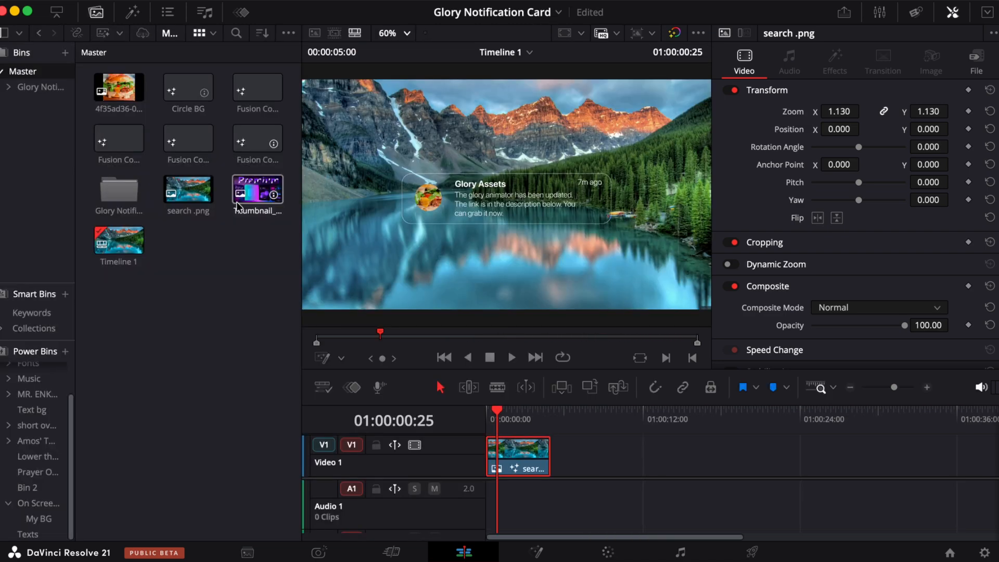
left_click_drag(177, 196, 588, 473)
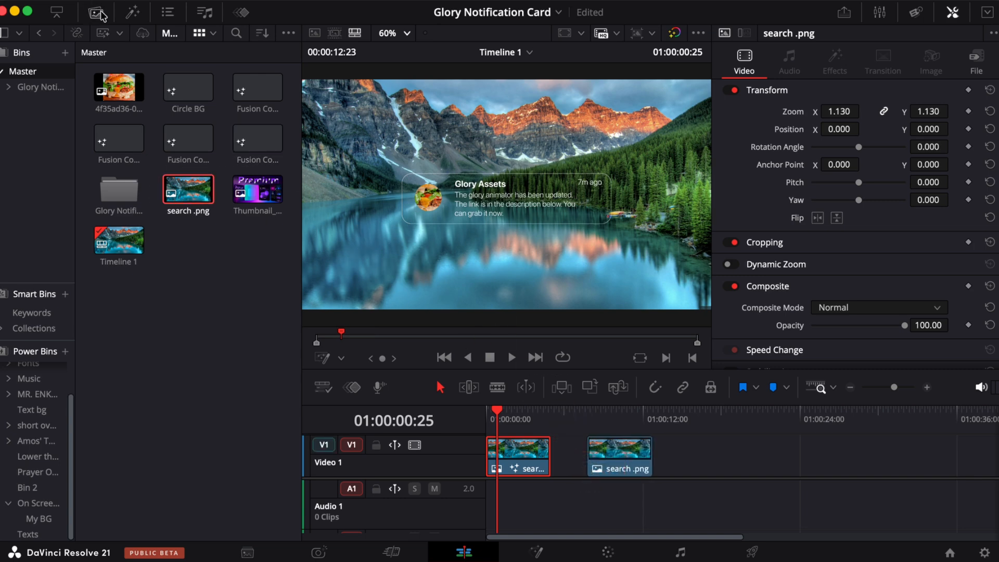
left_click(96, 12)
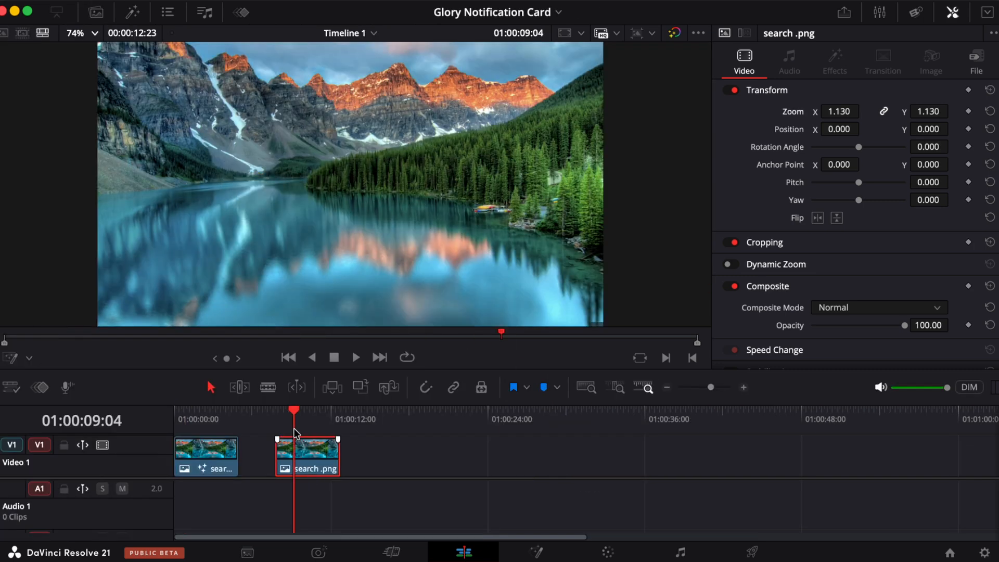
- Search all effects folders for Notifi and apply the Glory Notification Card effect to the second search.png clip
left_click(132, 13)
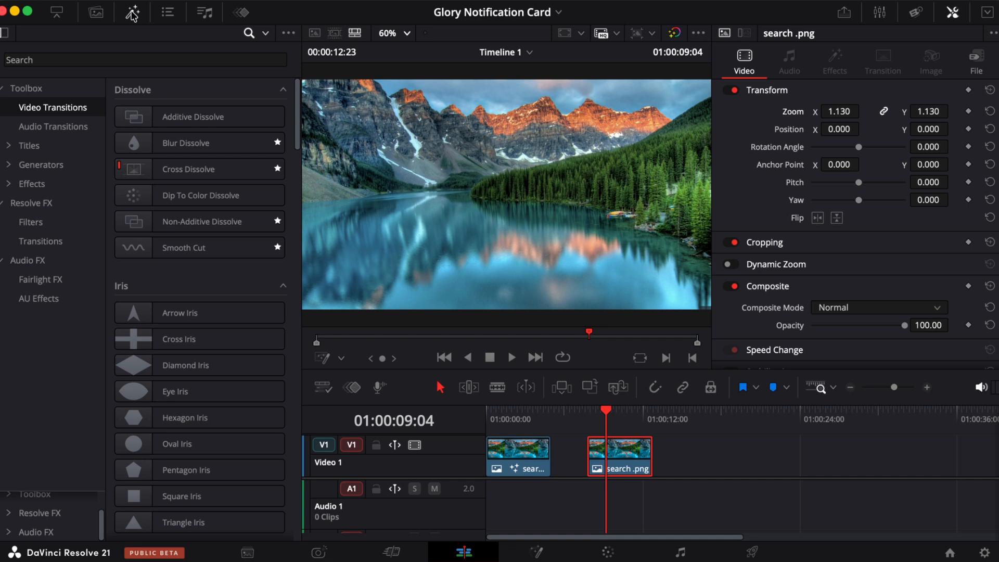
left_click(33, 185)
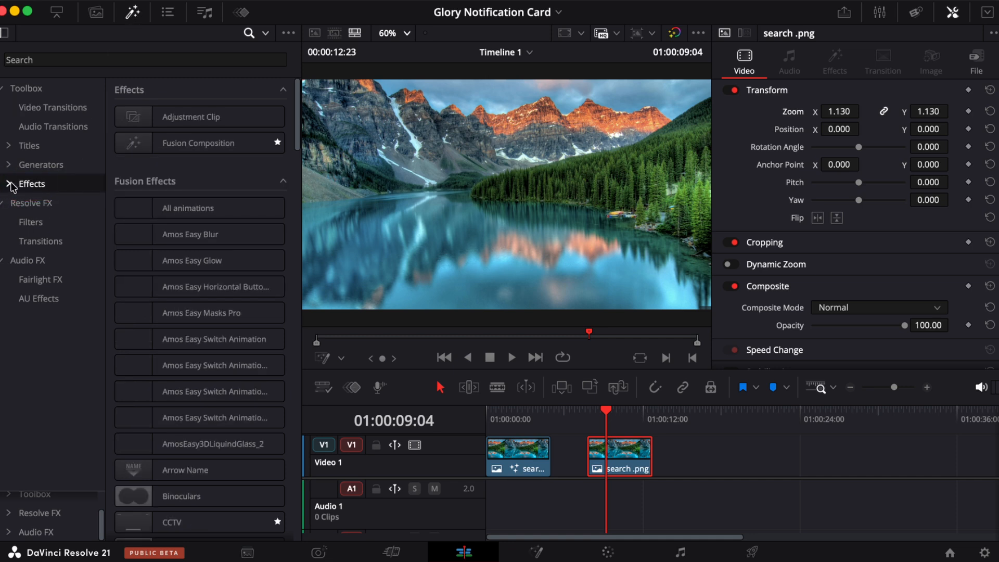
left_click(9, 184)
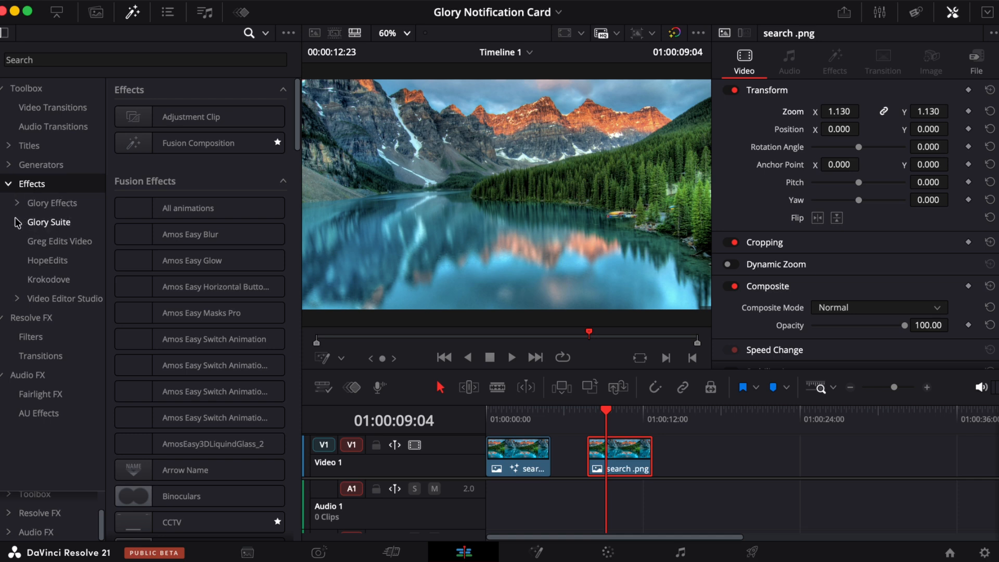
left_click(265, 33)
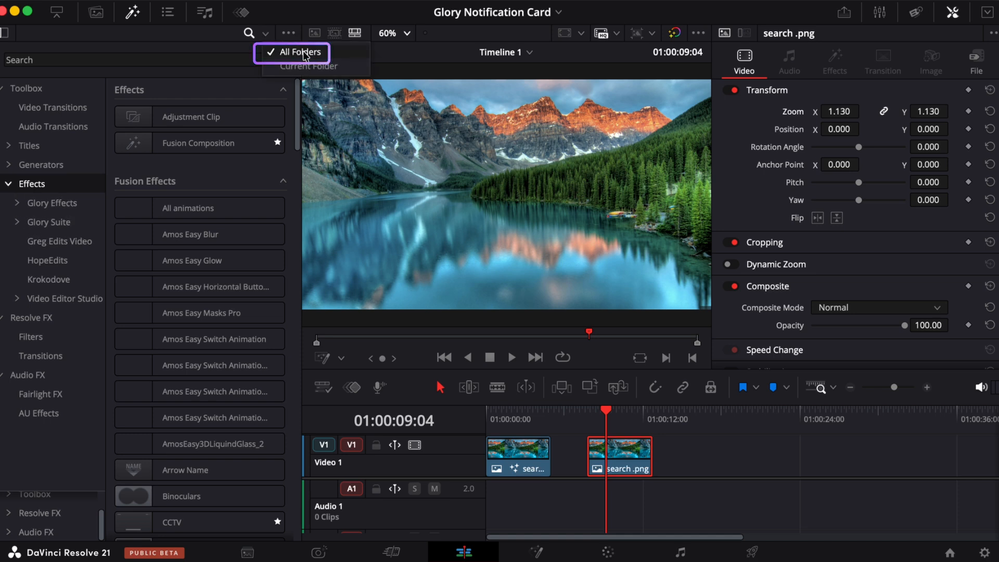
left_click(137, 59)
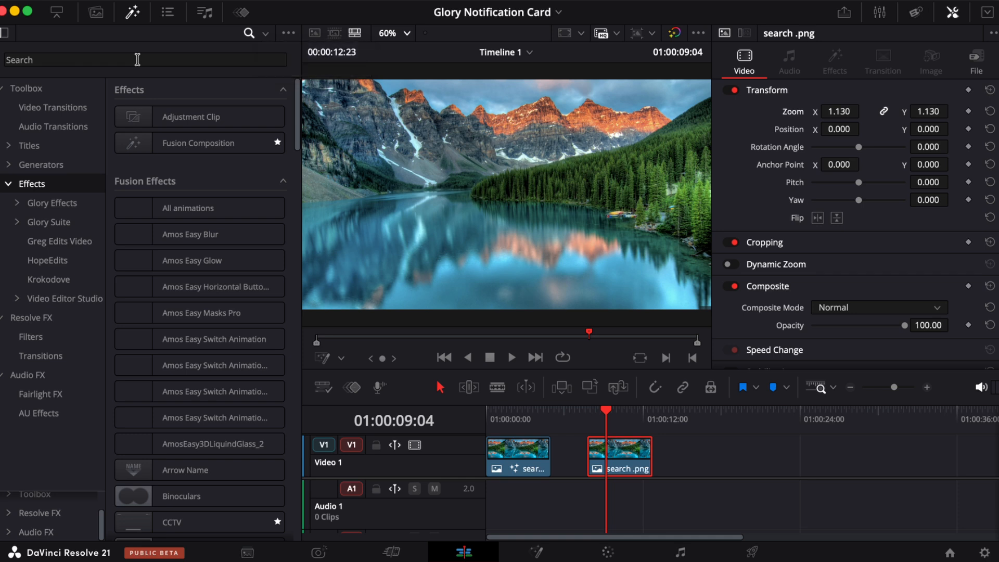
left_click(138, 59)
key("Caps_Lock")
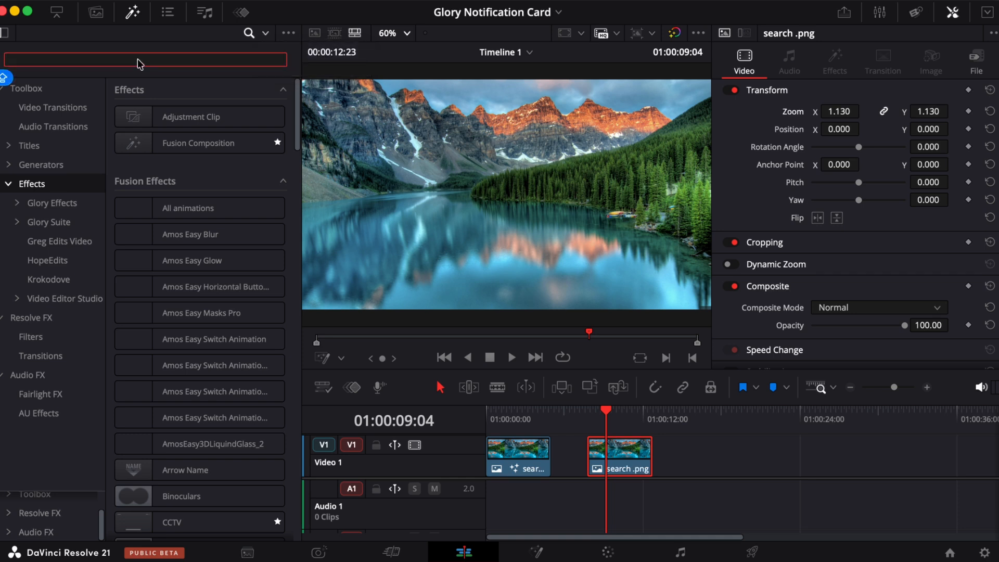
type("N")
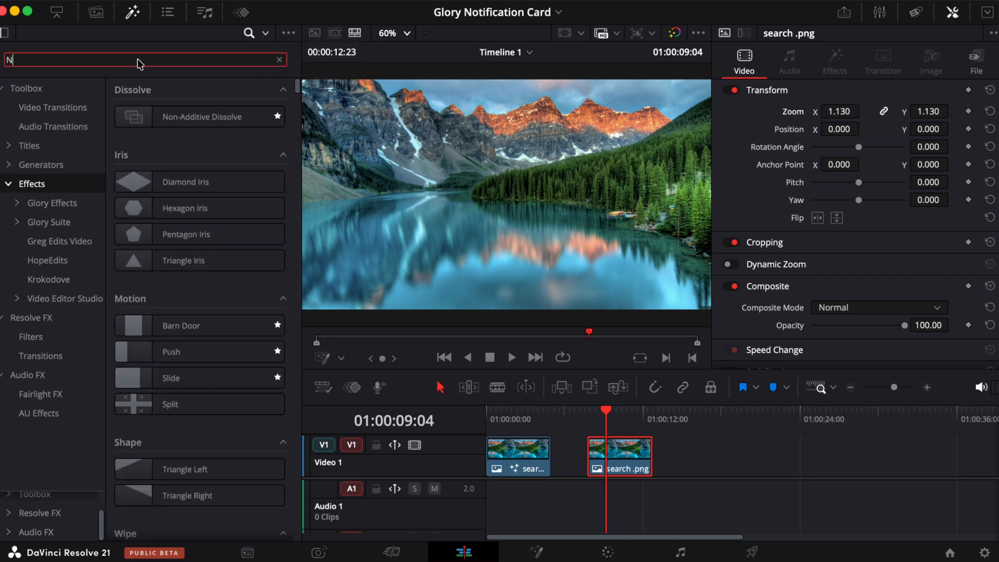
type("otifi")
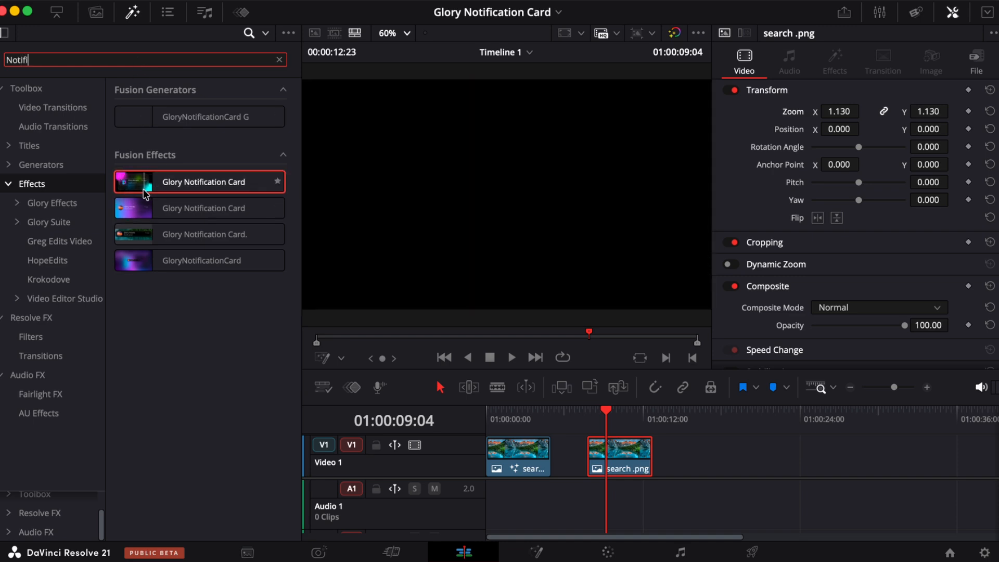
left_click_drag(146, 194, 598, 460)
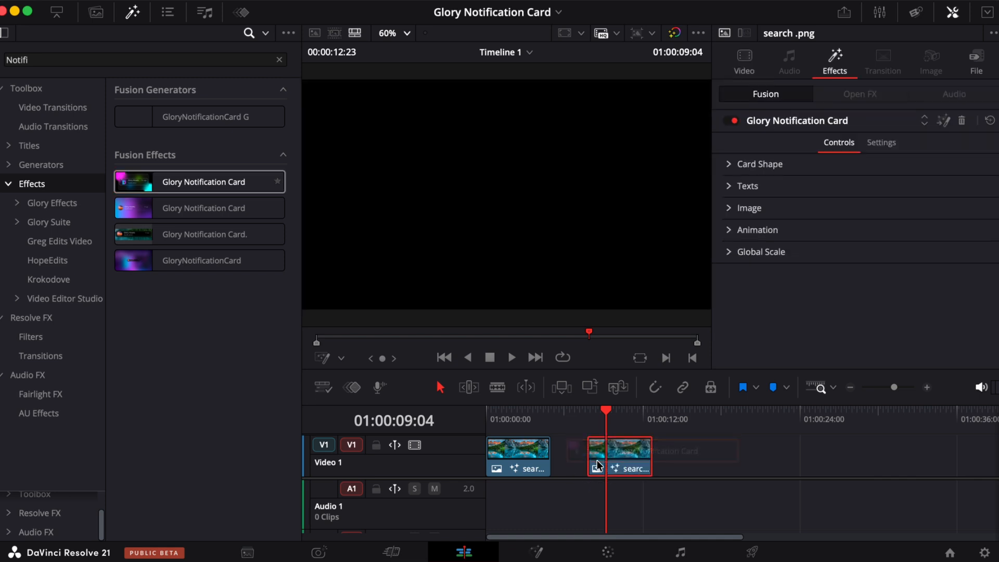
- Load 1.jpg from Downloads as the card's image without resetting trimming, and preview the result full screen
left_click(133, 12)
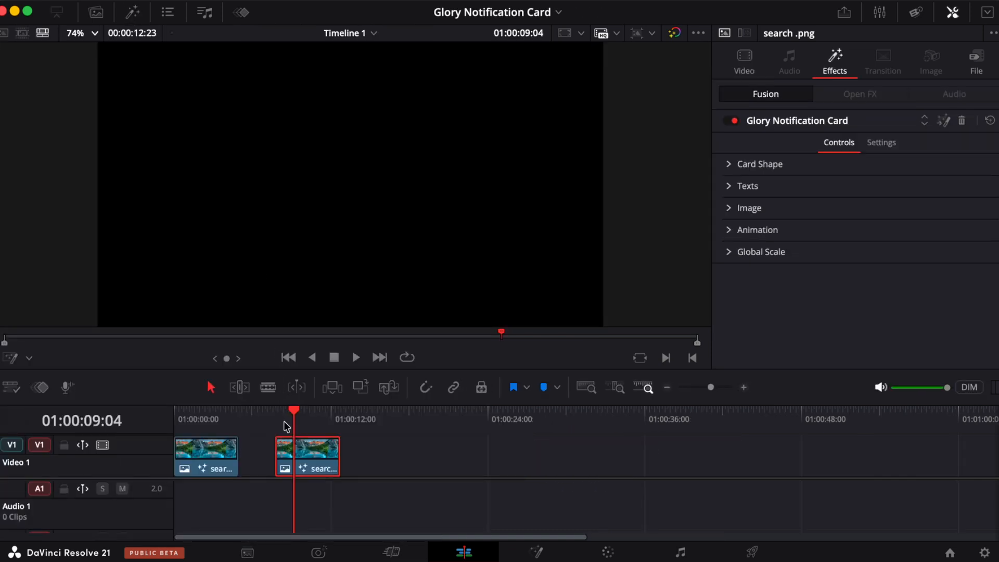
left_click(728, 209)
left_click(857, 245)
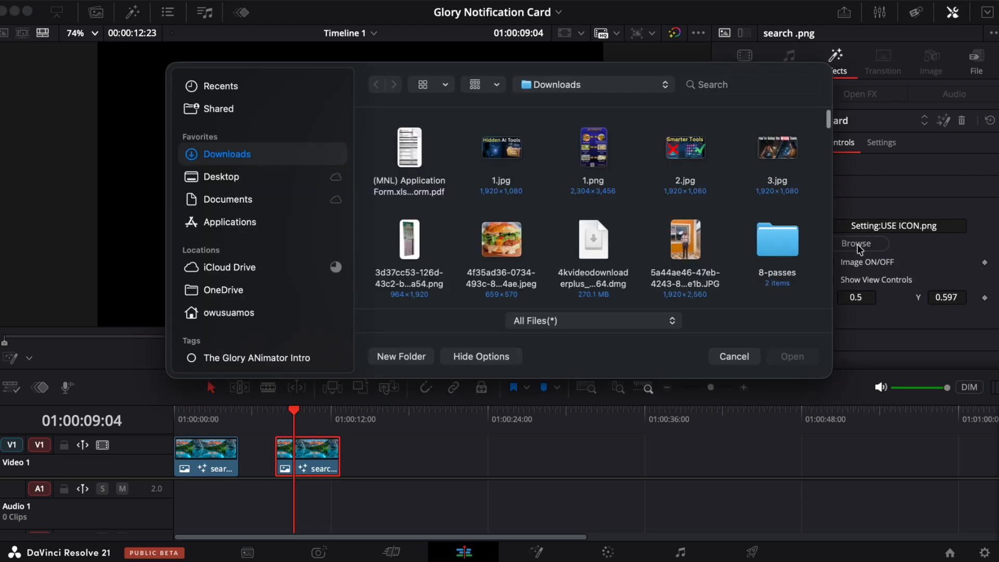
left_click(493, 152)
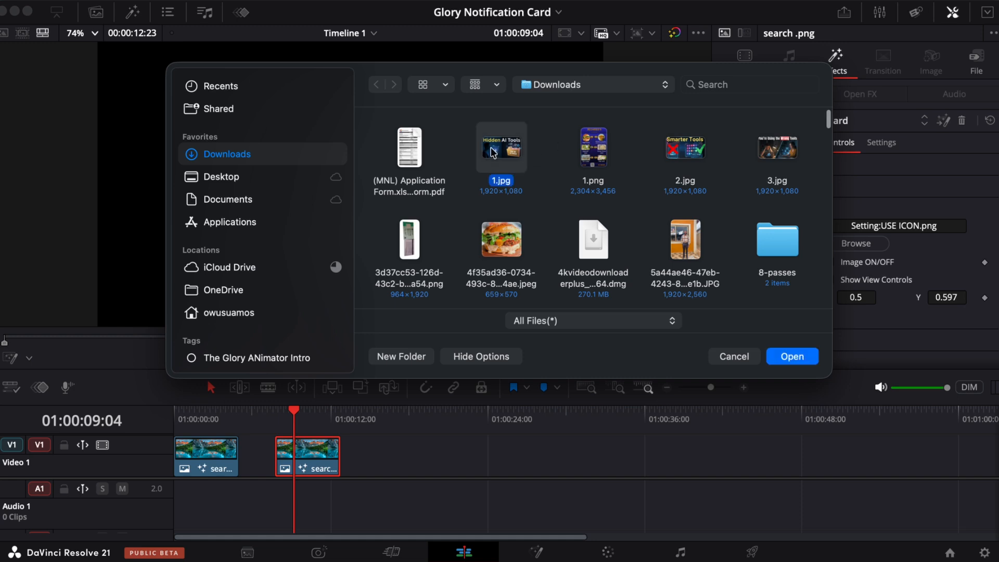
left_click(784, 358)
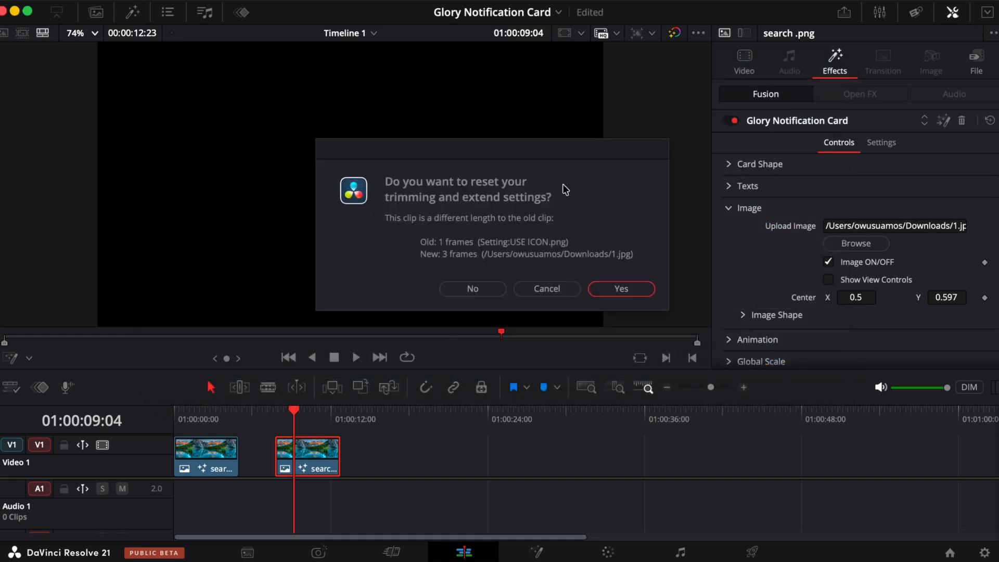
left_click(471, 288)
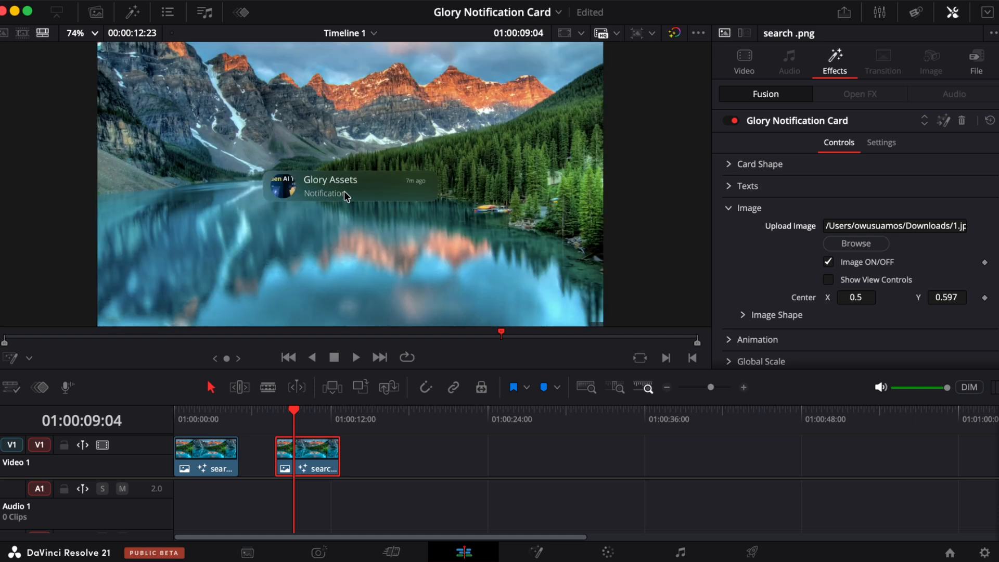
key("super+f")
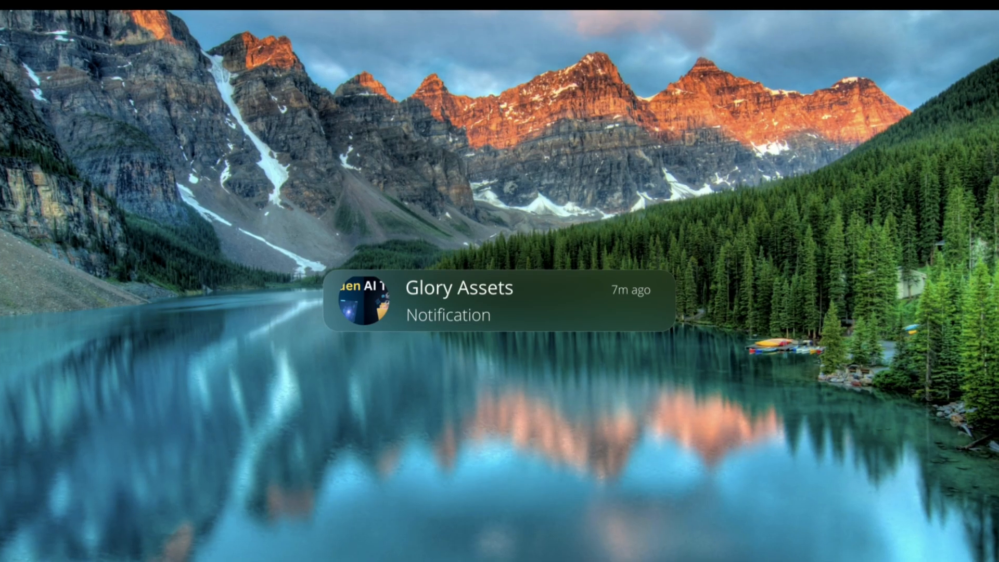
key("super+f")
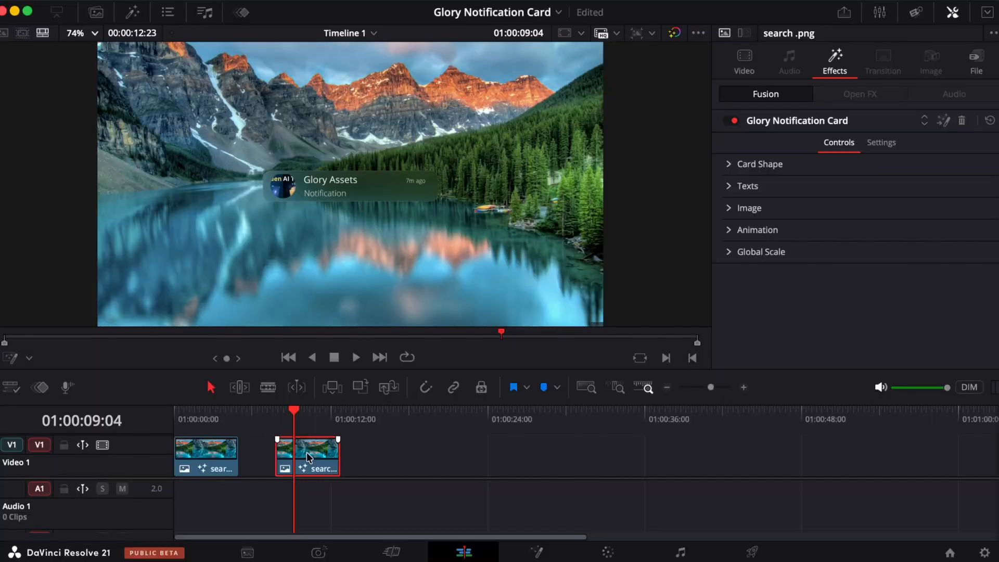
- Add the My BG Fusion Composition to the timeline and apply the Glory Notification Card effect to it
left_click(97, 13)
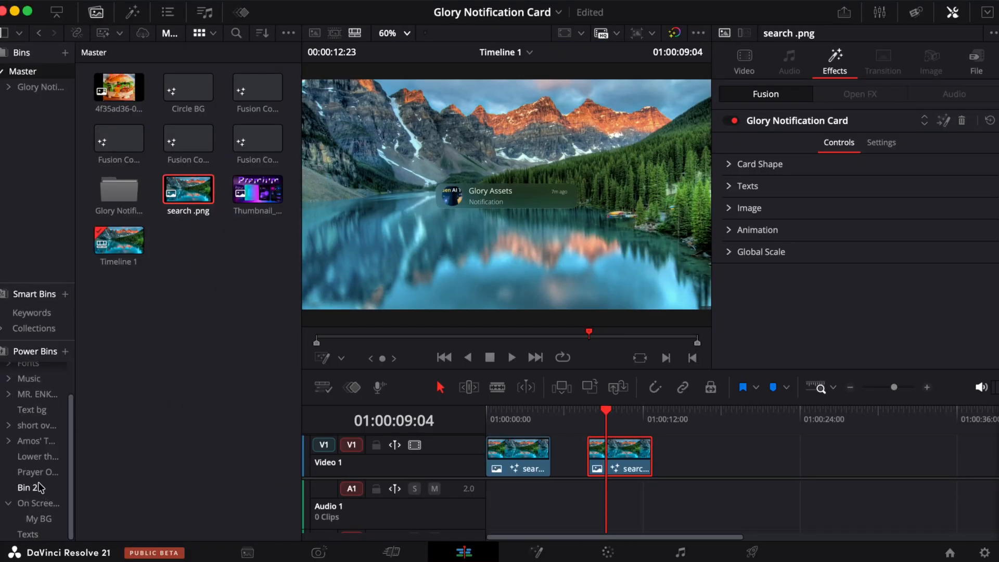
left_click(39, 518)
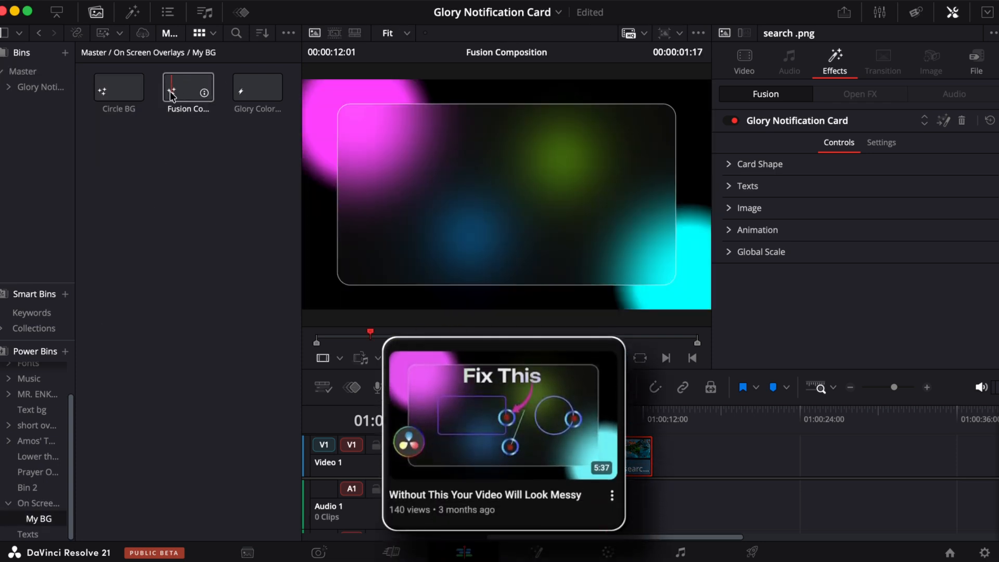
left_click_drag(172, 95, 658, 456)
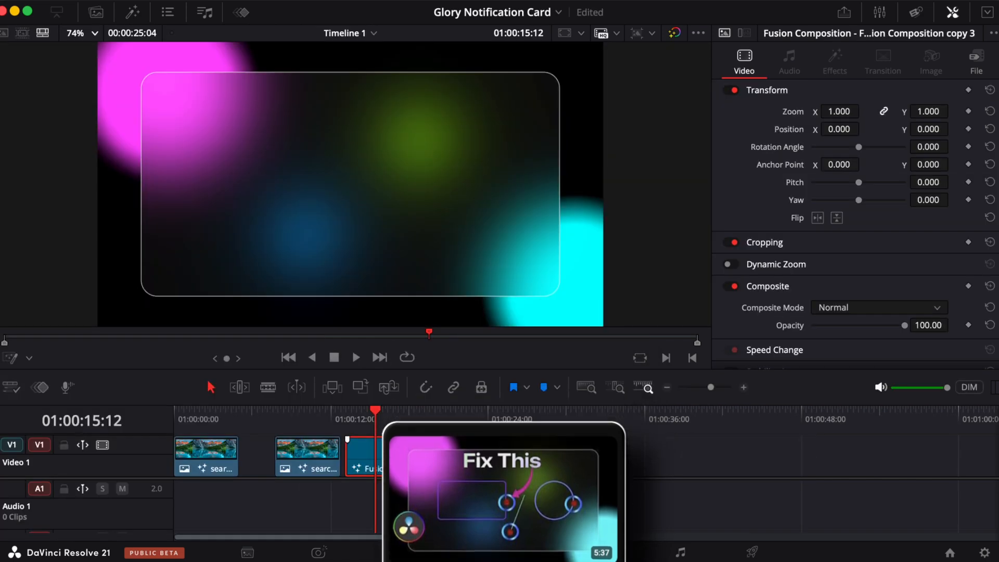
left_click(133, 11)
left_click_drag(133, 182, 703, 450)
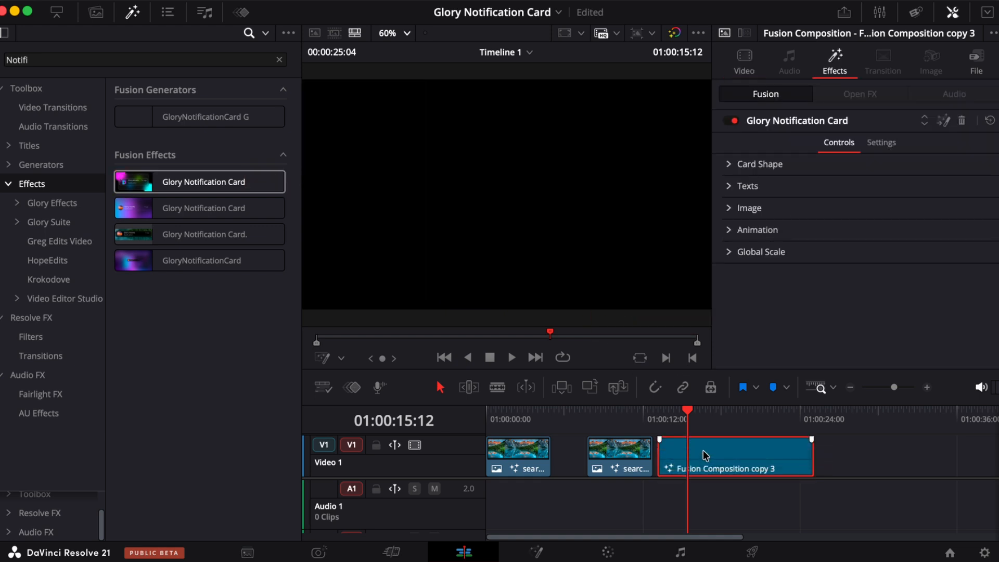
- Load 1.png as that composition card's image without resetting trimming, then delete the composition clip
left_click(133, 12)
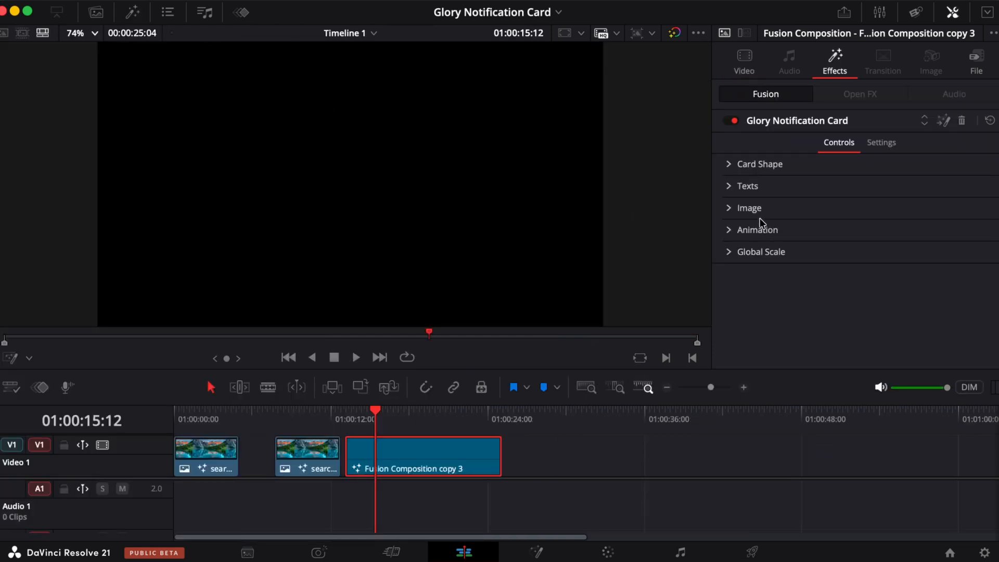
left_click(728, 208)
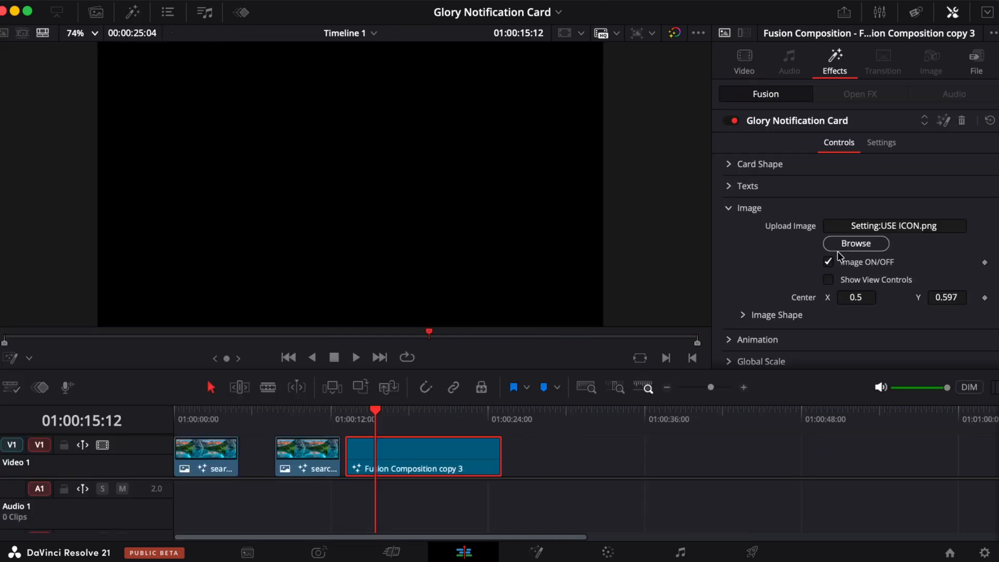
left_click(856, 244)
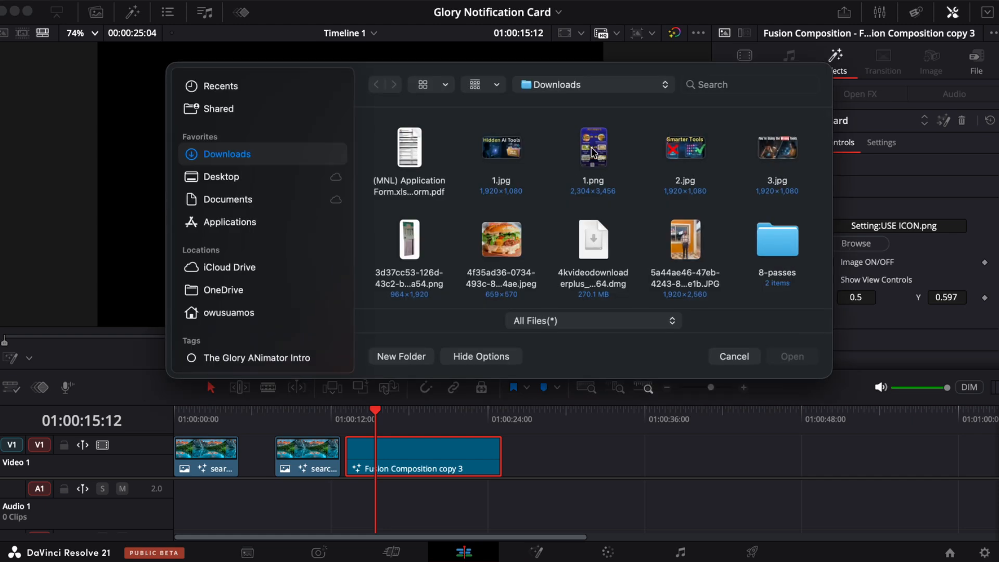
left_click(593, 152)
left_click(792, 357)
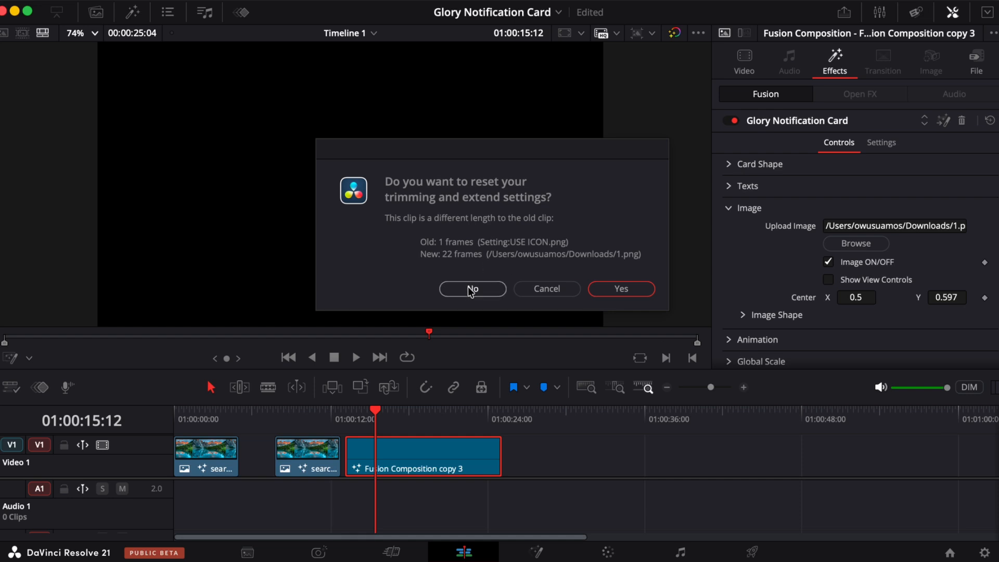
left_click(472, 289)
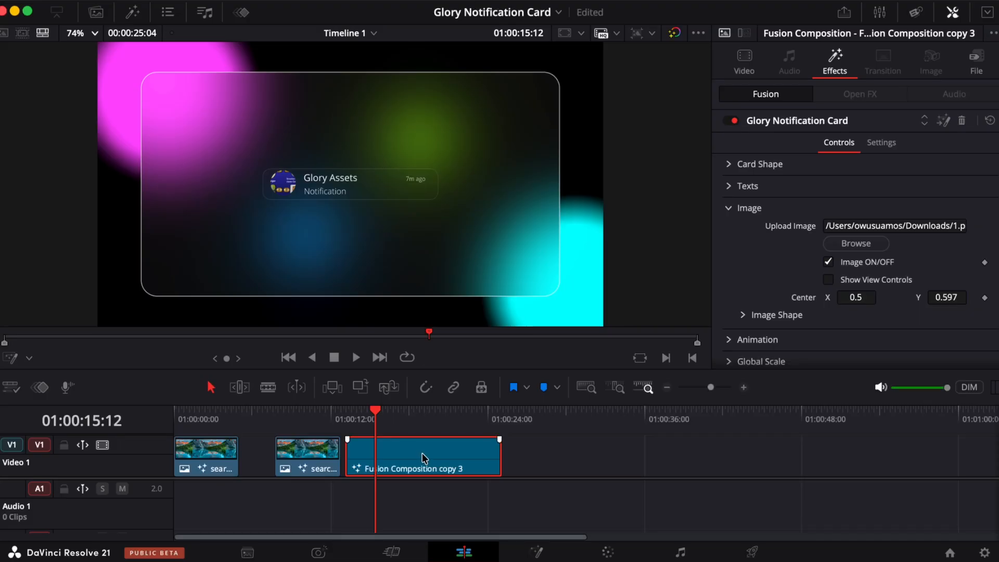
key("Delete")
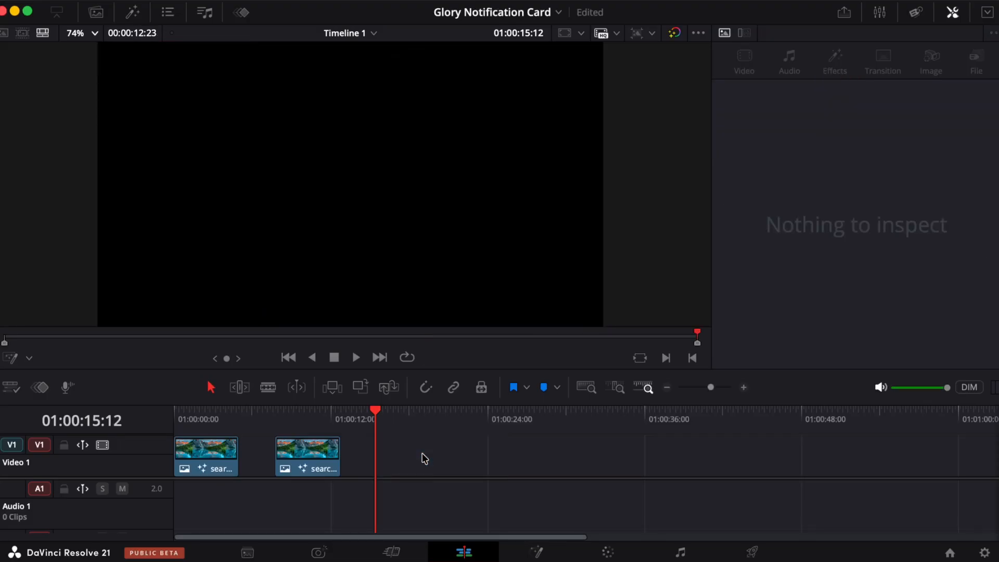
- Play back the notification card clip from just before its start several times
left_click_drag(301, 417, 269, 421)
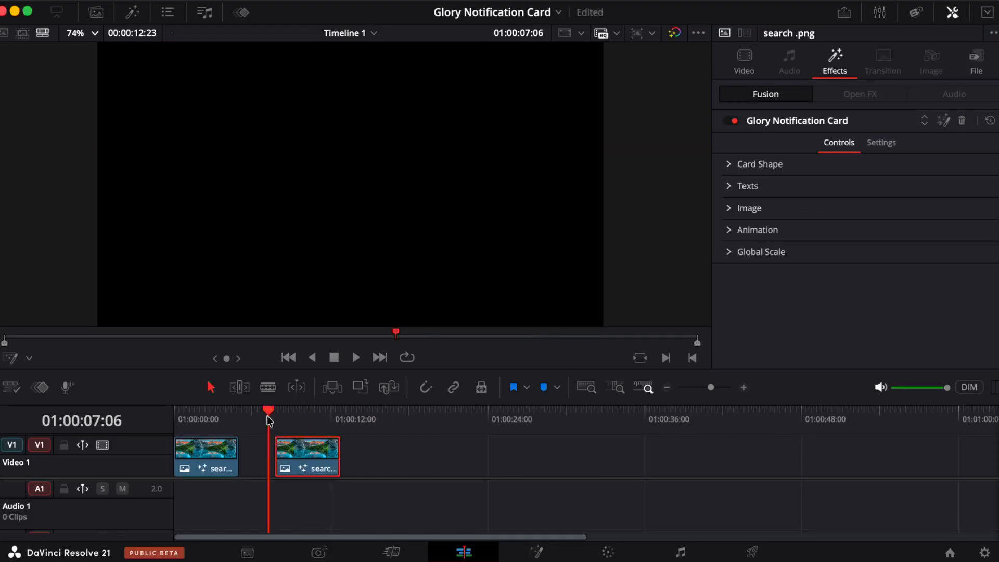
key("space")
key("space")
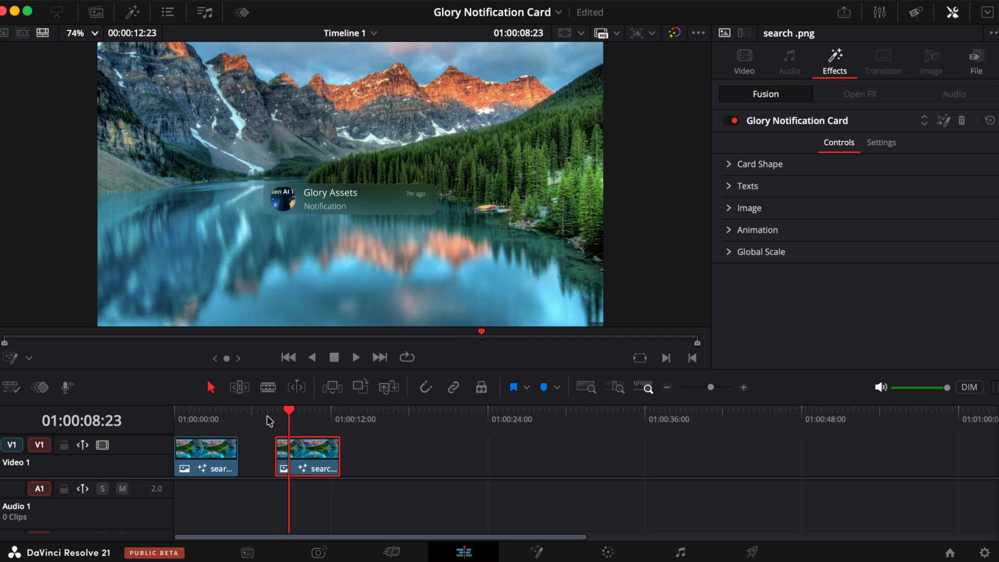
key("space")
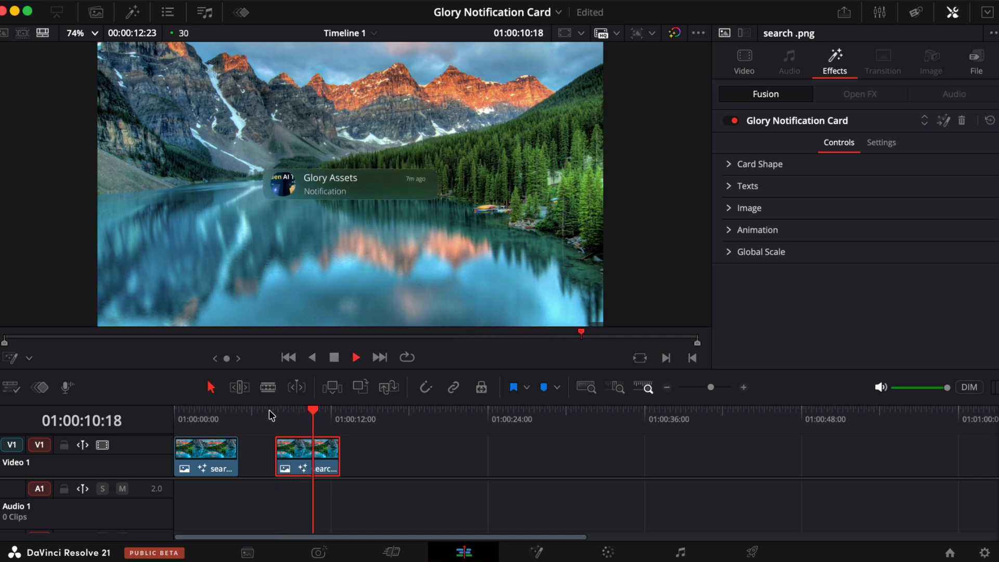
left_click(269, 415)
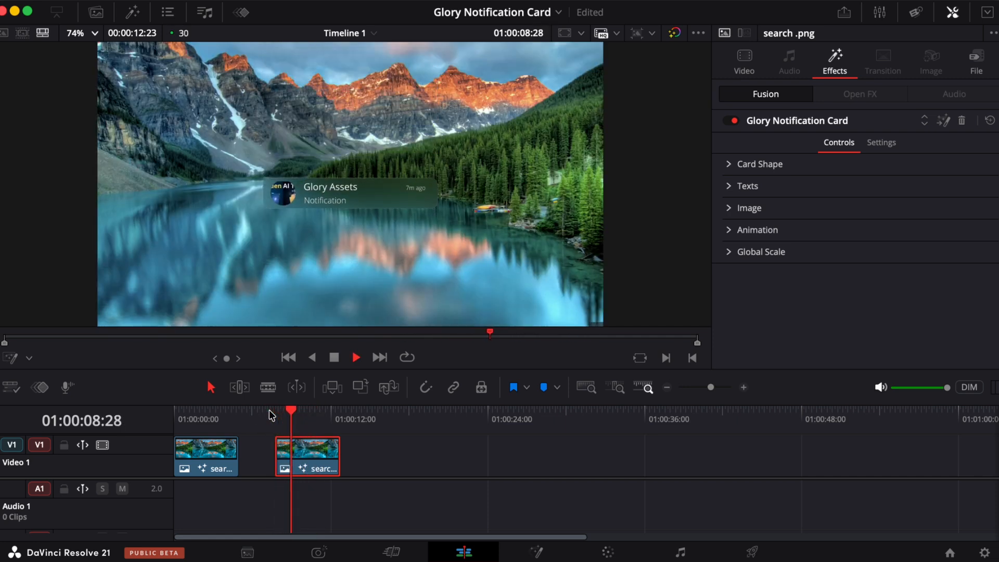
left_click(269, 414)
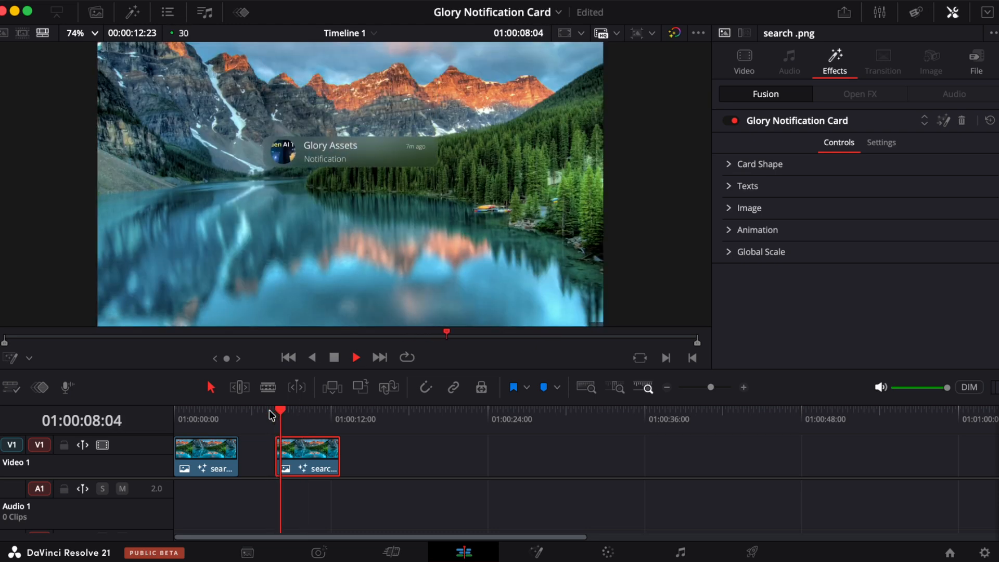
left_click(272, 415)
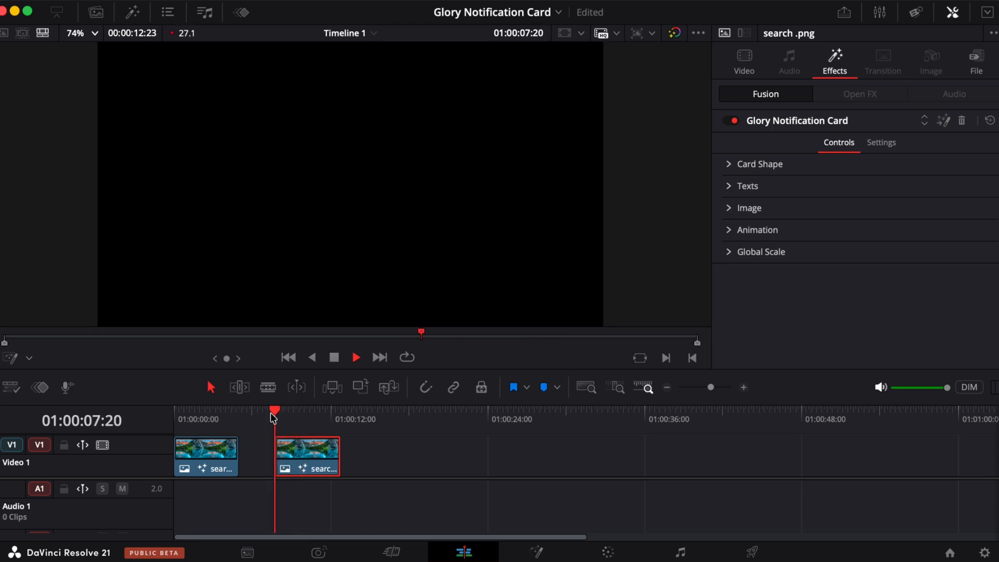
key("space")
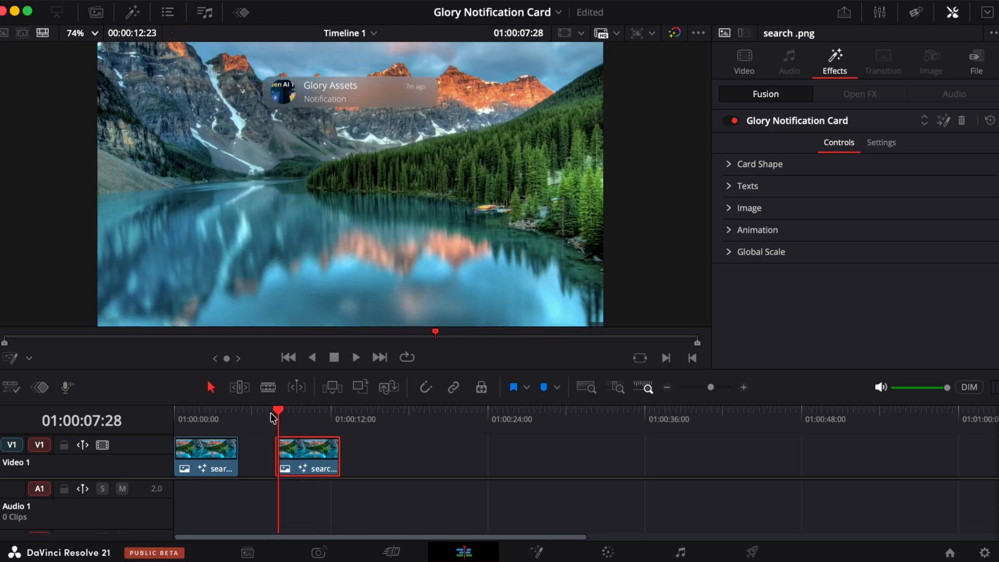
left_click(306, 412)
left_click(266, 412)
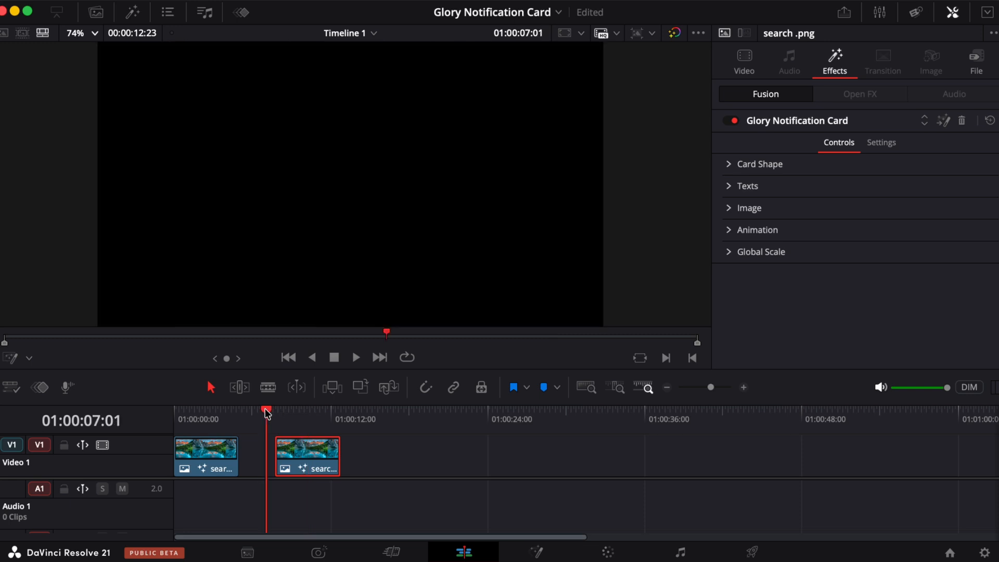
key("space")
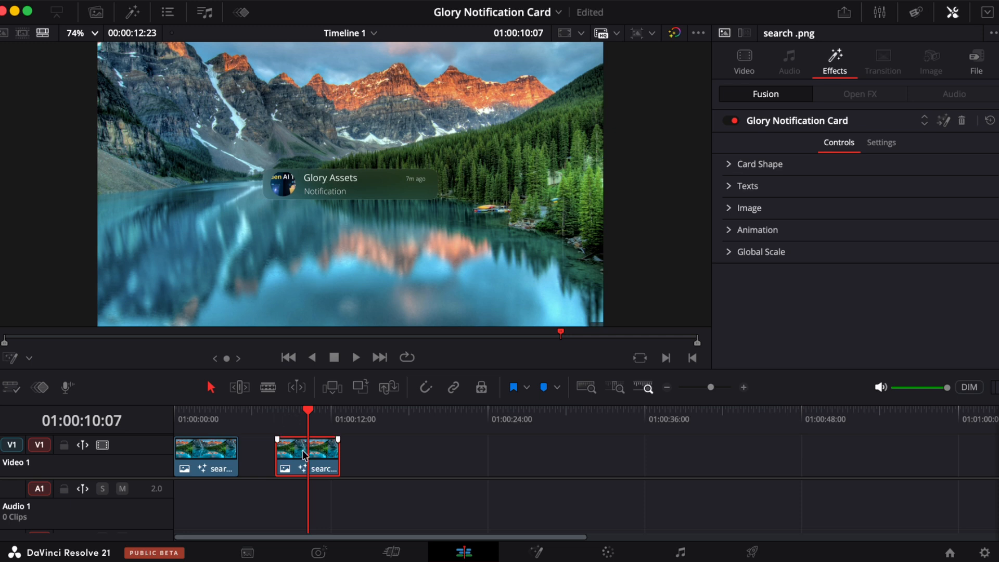
- Zoom in on the card and set the card shape's height to 0.157 and roundness to 0.315
scroll(314, 183, "up", 10)
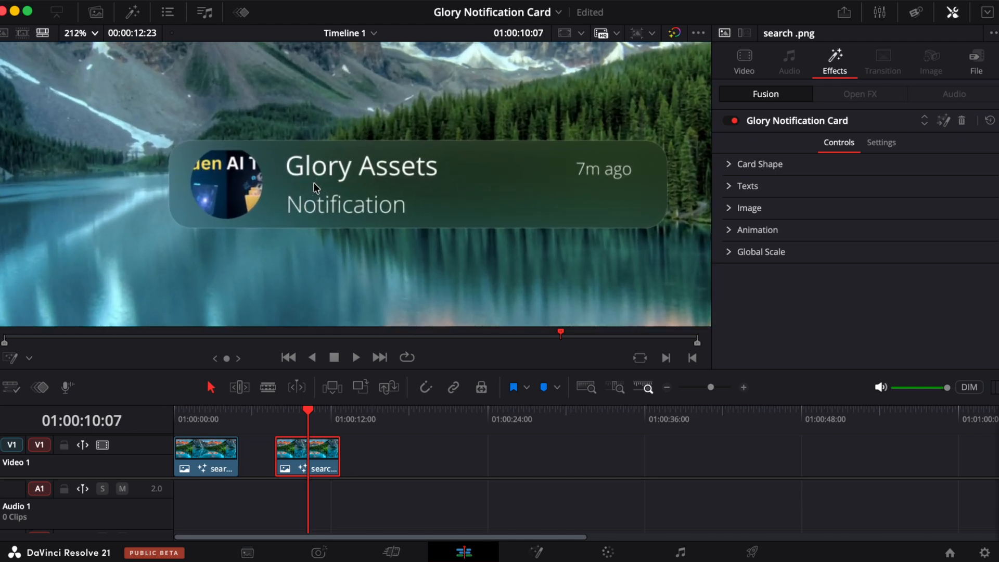
scroll(314, 183, "right", 1)
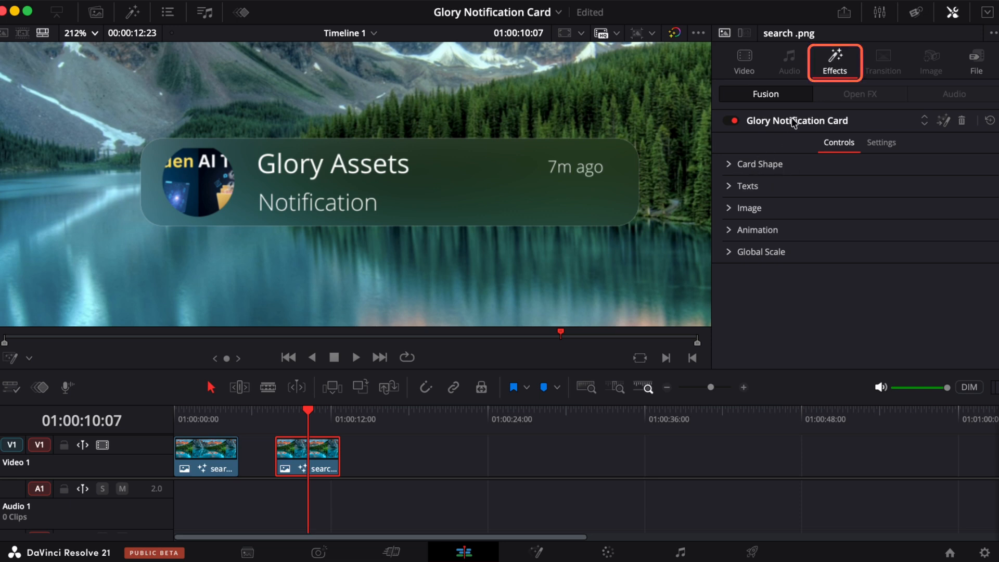
left_click(729, 166)
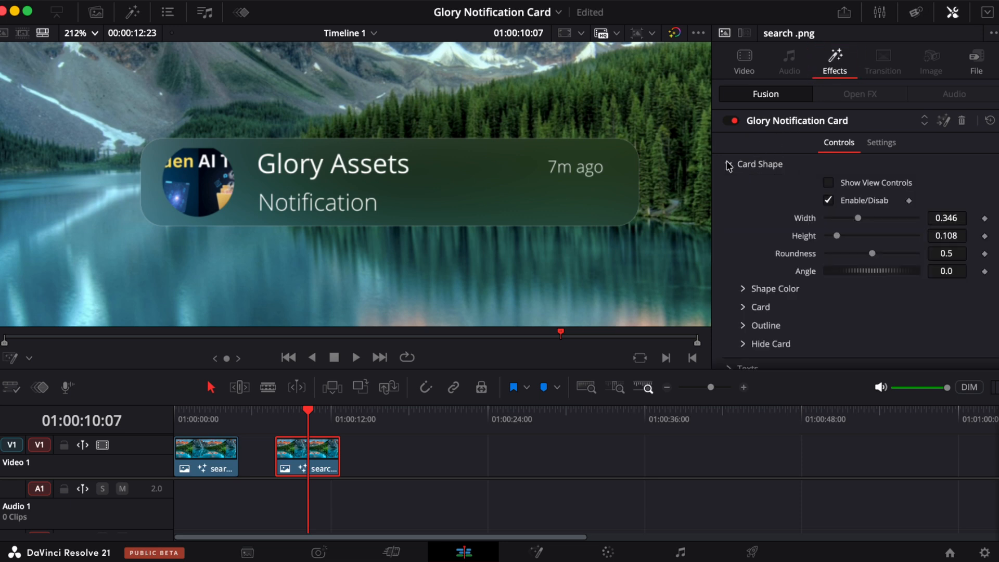
left_click(828, 200)
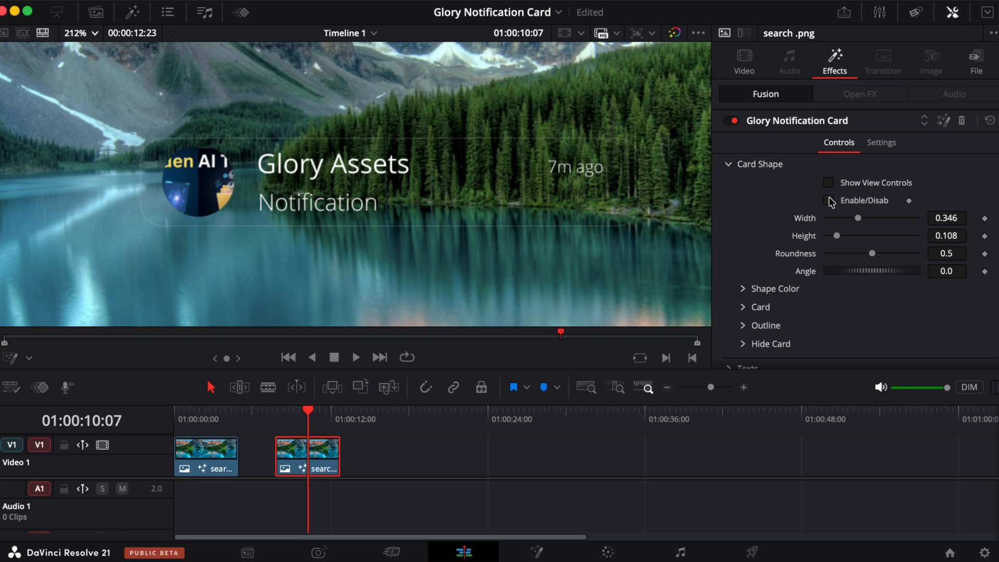
left_click(829, 201)
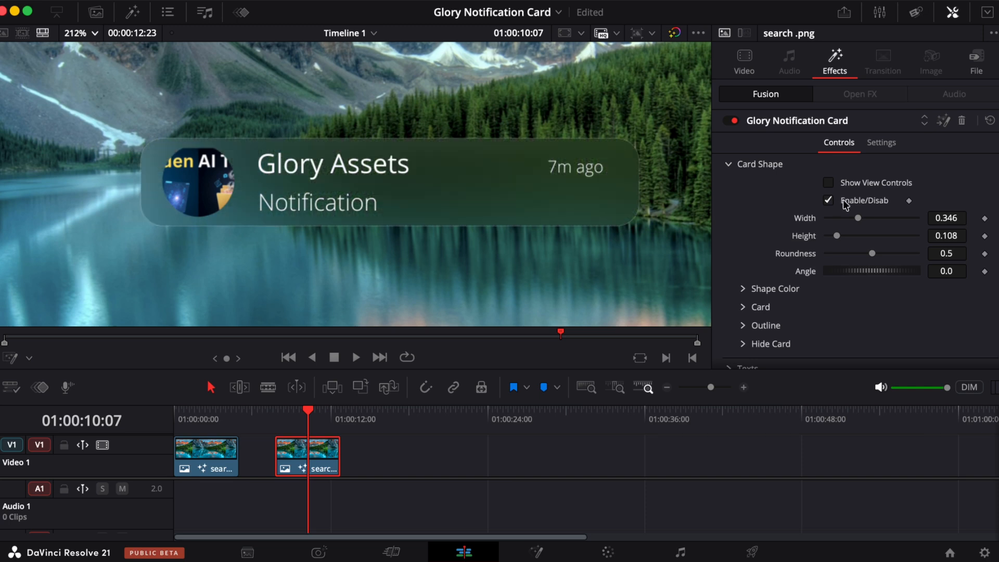
left_click_drag(858, 218, 840, 236)
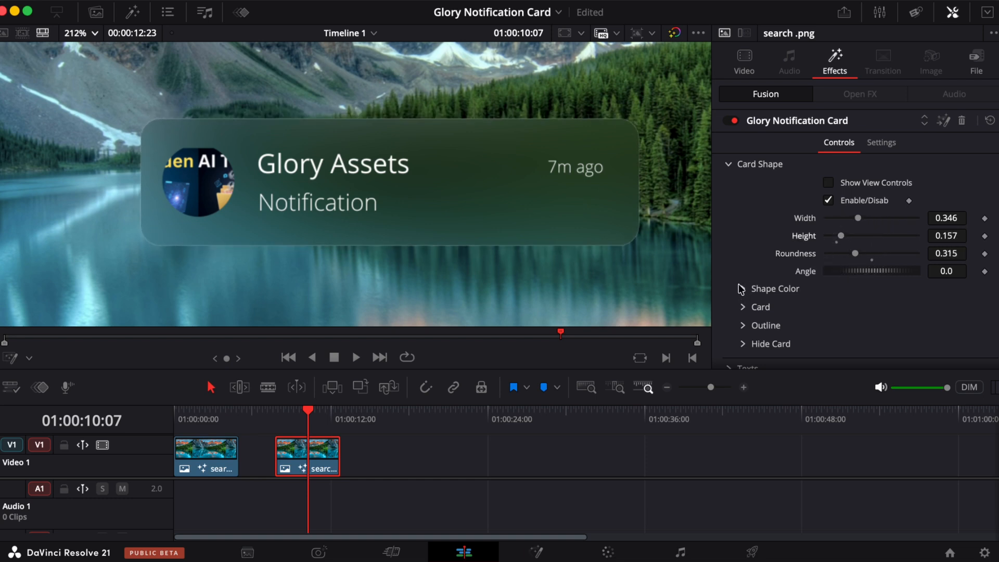
- Try several box colours for the card's shape colour, then cancel and switch box colour off
left_click(741, 289)
scroll(765, 287, "down", 5)
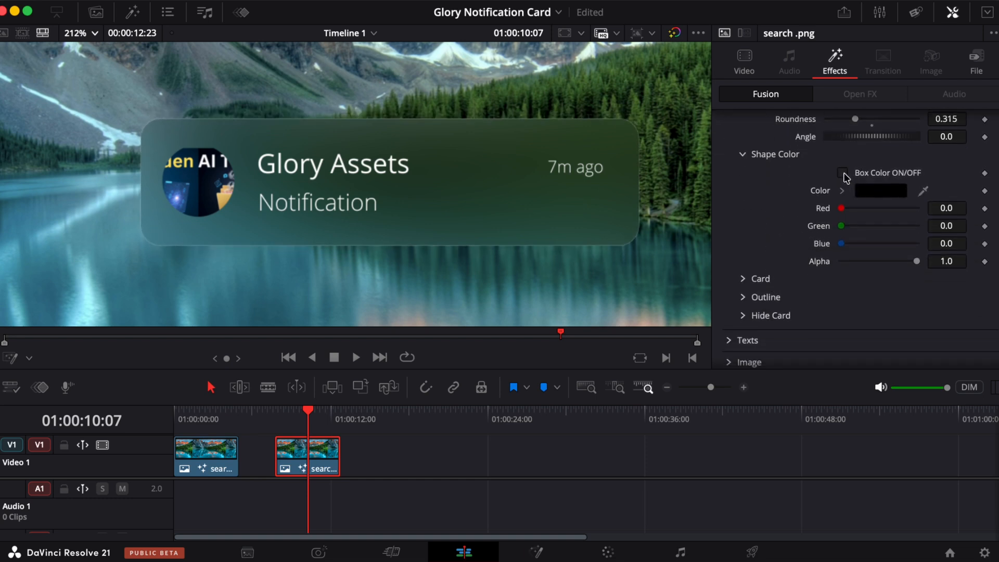
left_click(841, 174)
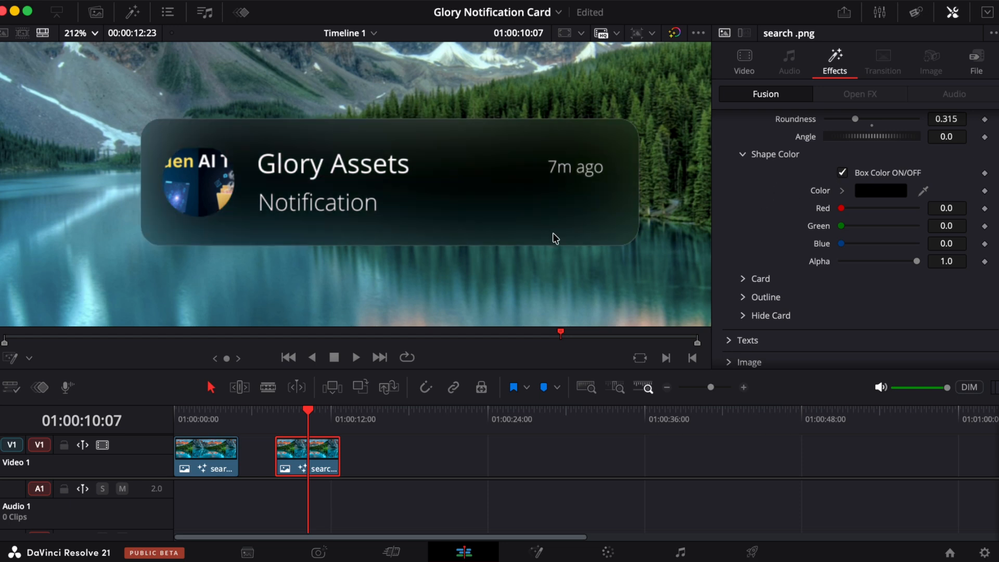
left_click(868, 192)
left_click(821, 187)
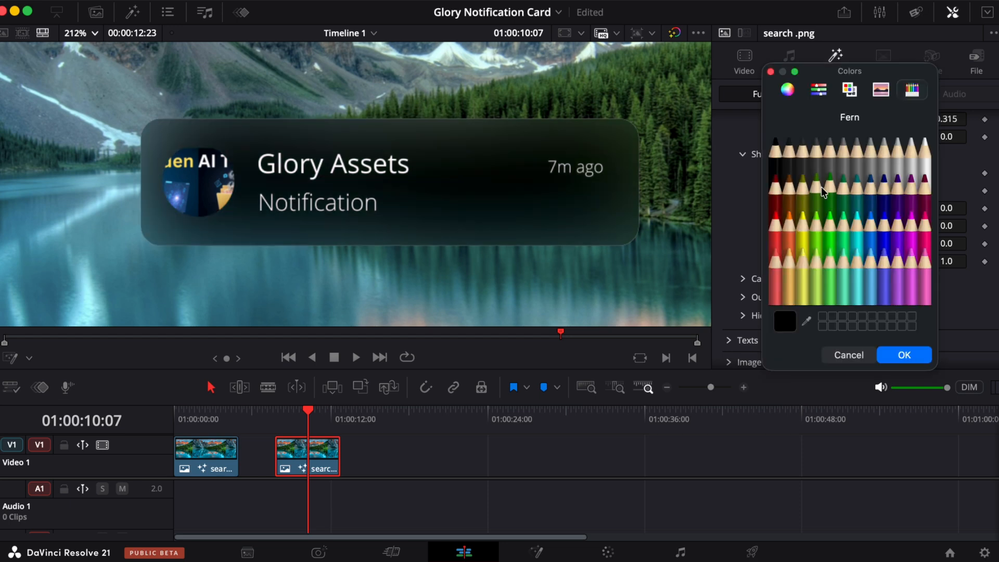
left_click(868, 203)
left_click(898, 192)
left_click(911, 190)
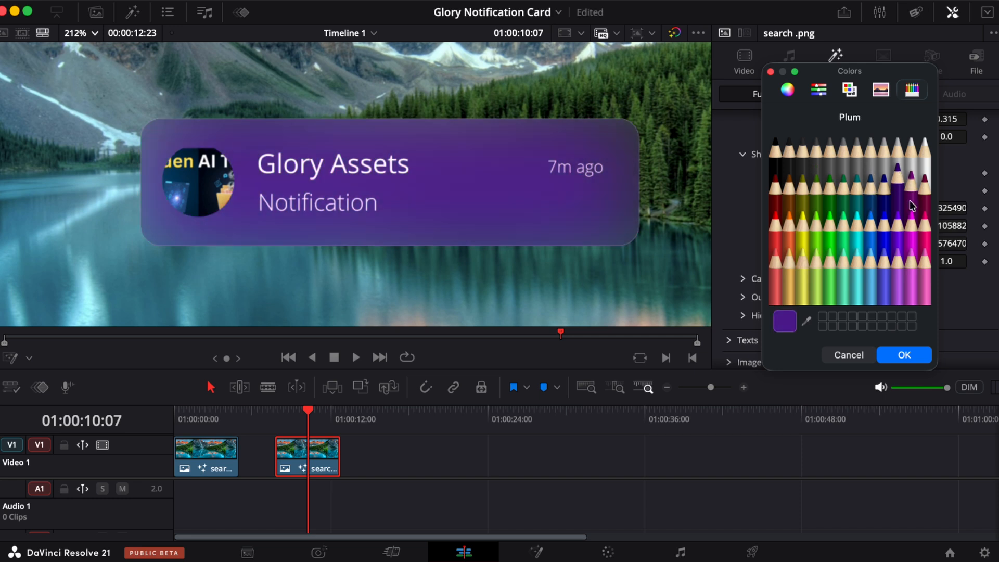
left_click(909, 240)
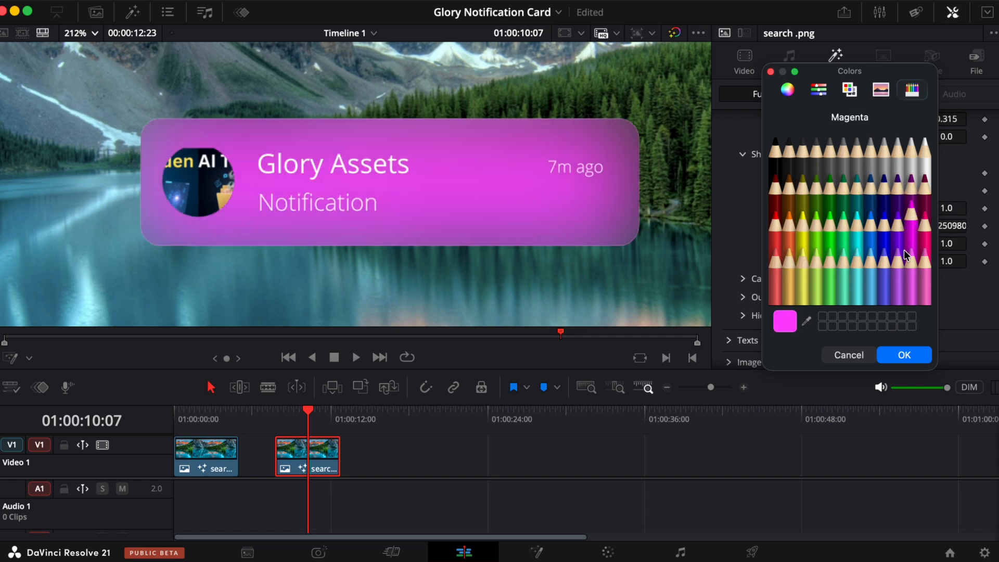
left_click(884, 221)
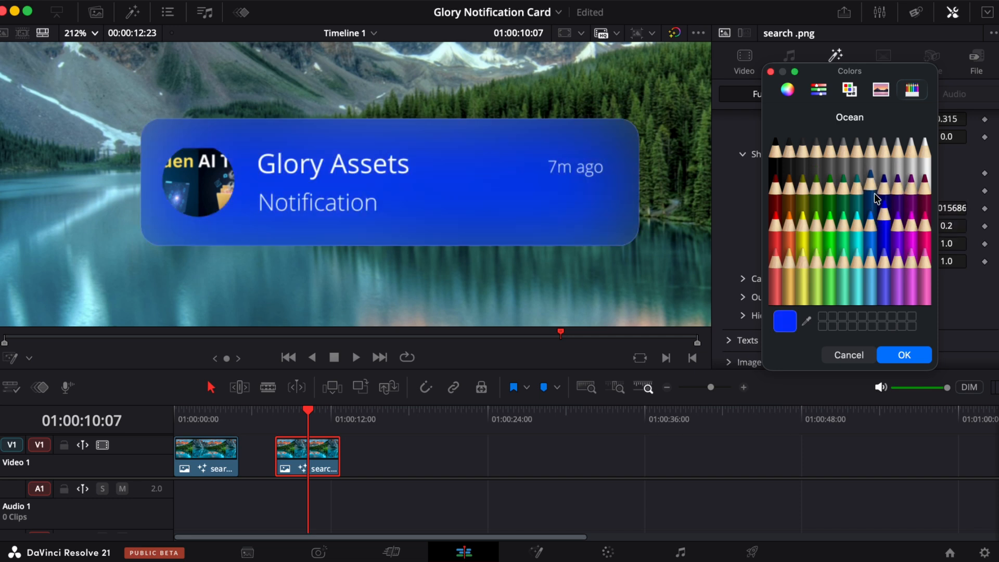
left_click(906, 189)
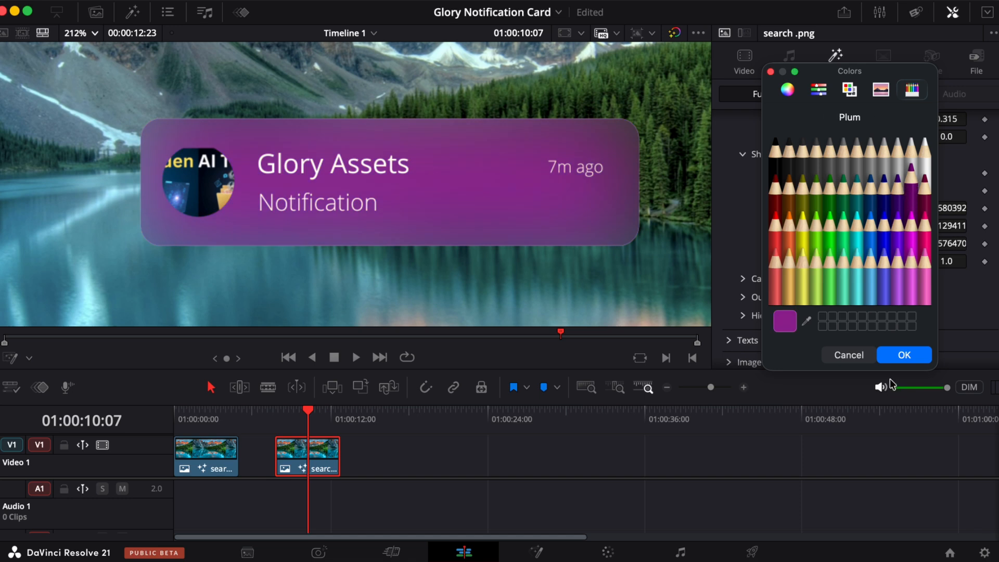
left_click(851, 355)
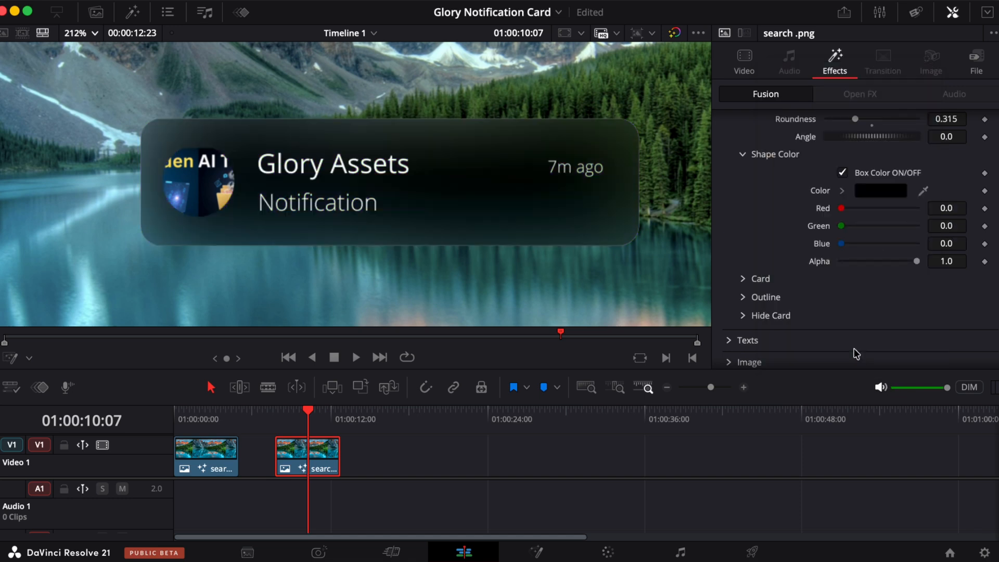
left_click(844, 174)
- Try setting the card's transparency to 7.5
left_click(743, 154)
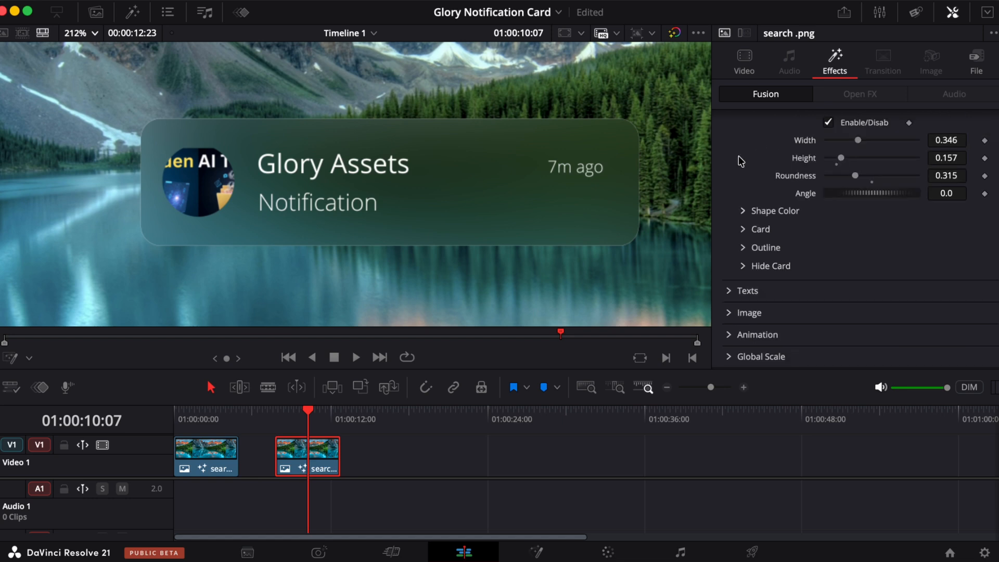
left_click(743, 229)
scroll(902, 223, "down", 1)
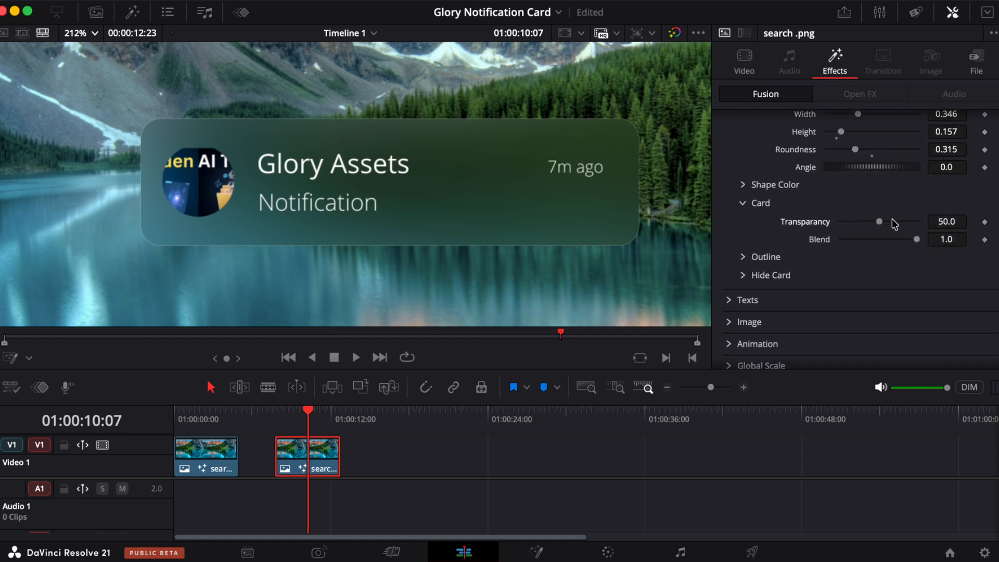
left_click_drag(878, 224, 843, 236)
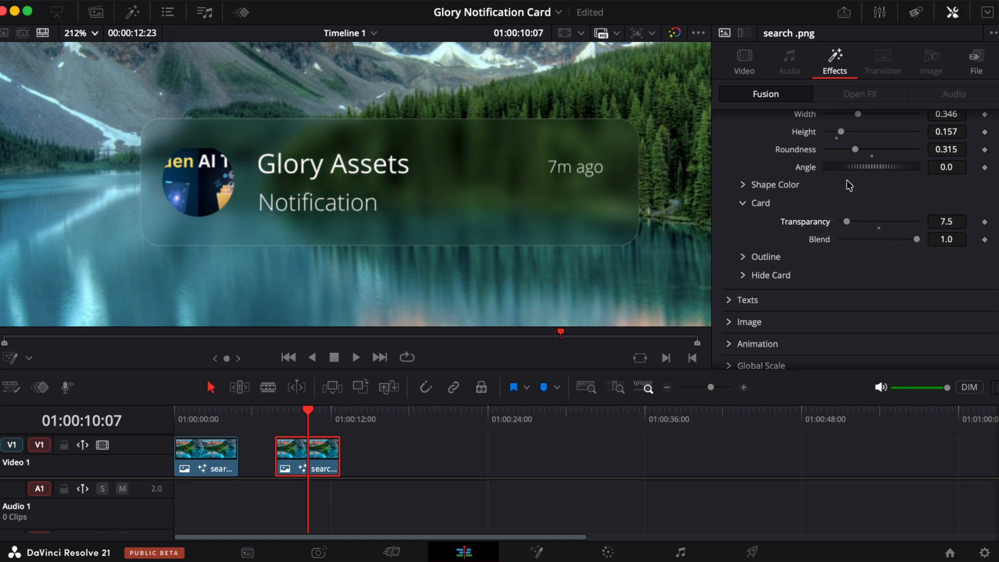
- Try enabling the black box colour with the card transparency at 100 and then 0
scroll(847, 180, "up", 5)
scroll(847, 179, "up", 2)
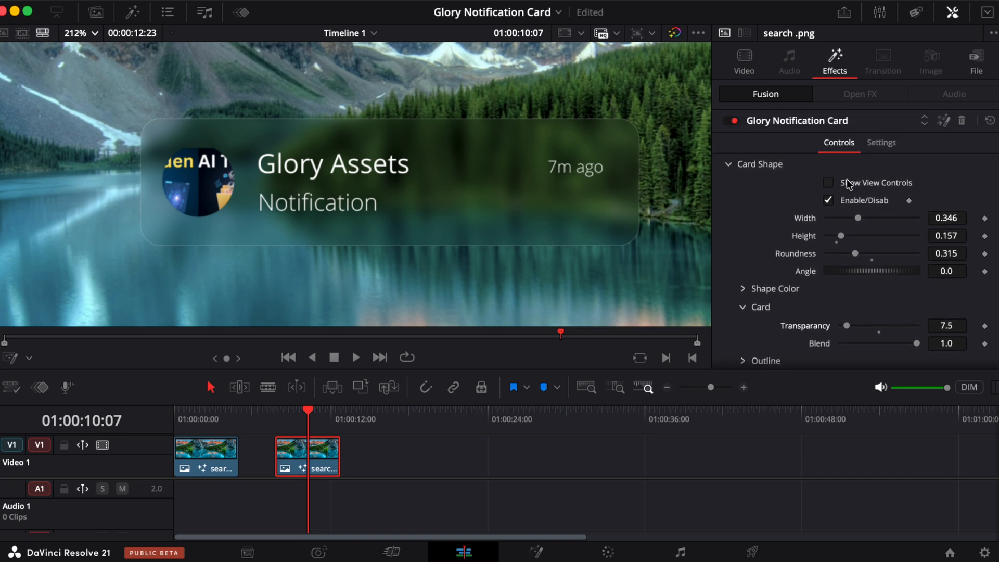
scroll(847, 179, "down", 5)
left_click(741, 203)
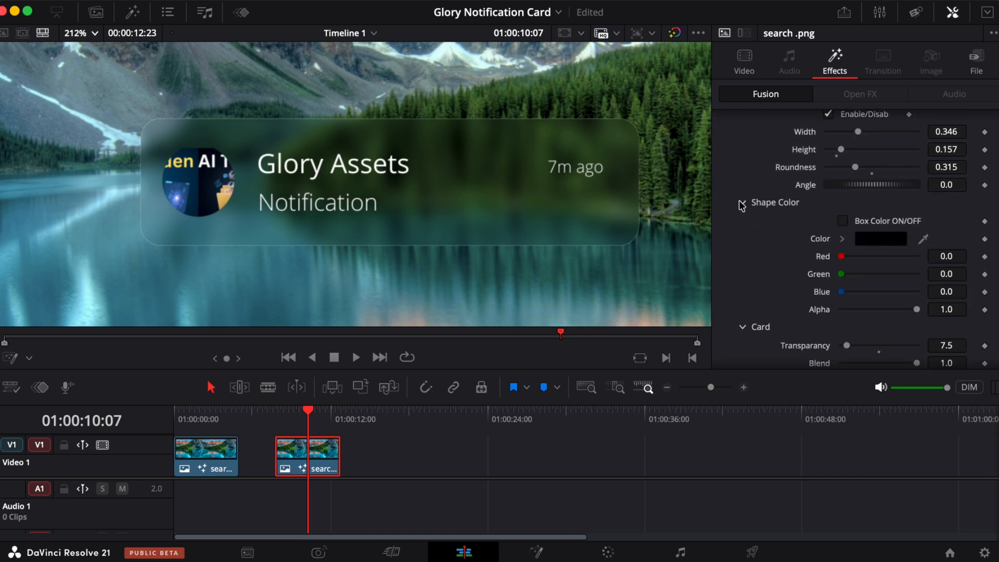
left_click(842, 221)
scroll(847, 227, "down", 5)
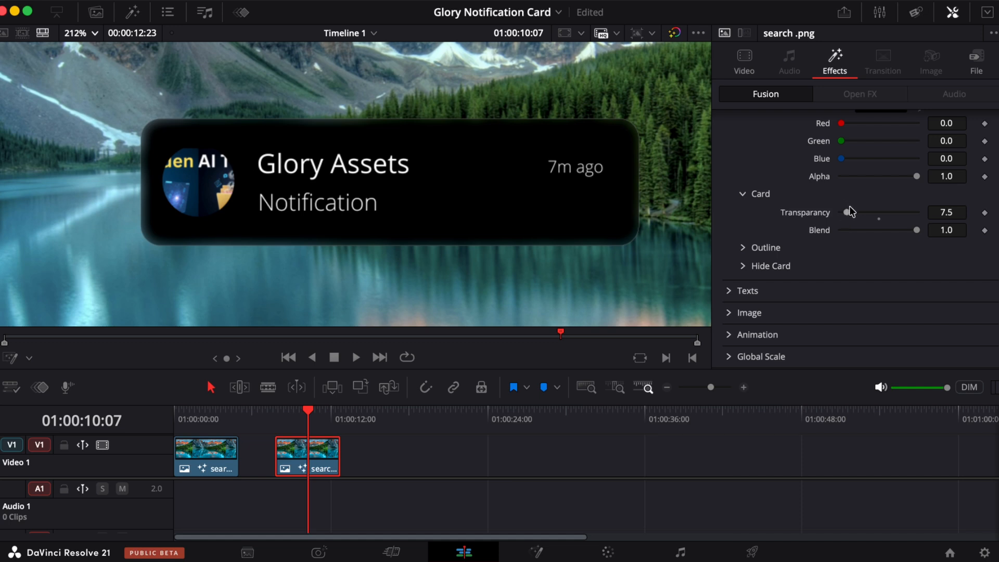
left_click_drag(846, 213, 941, 193)
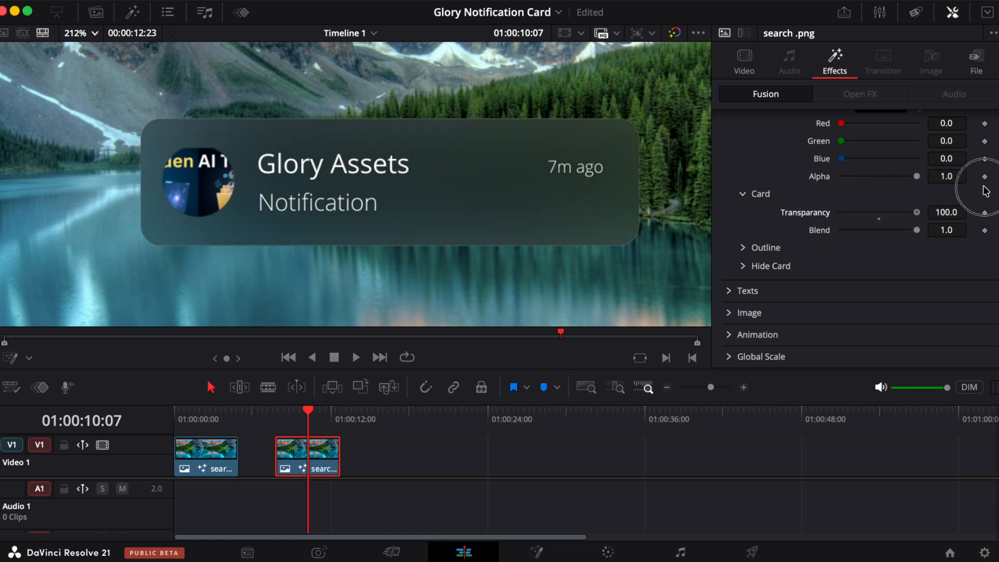
left_click_drag(916, 211, 826, 229)
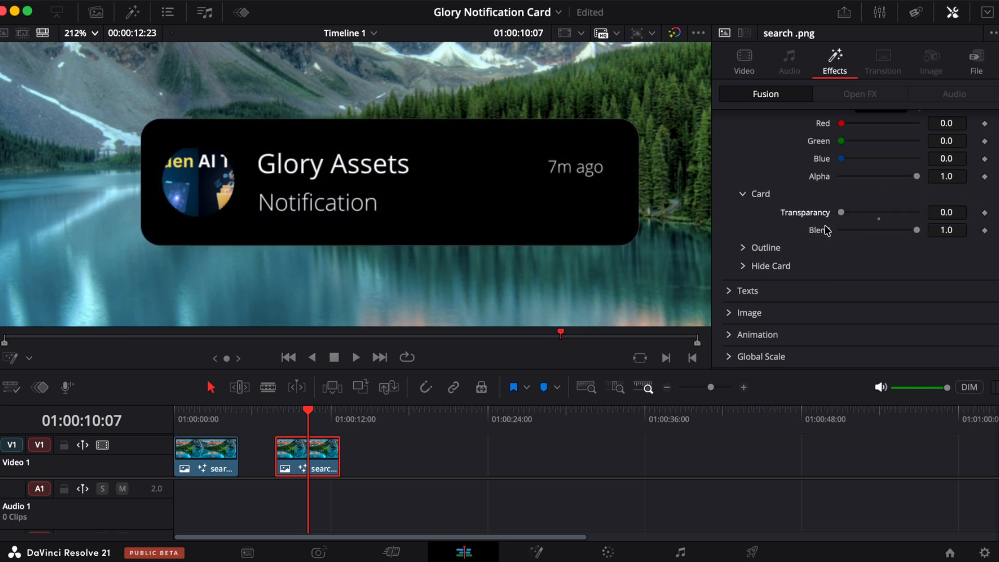
scroll(838, 172, "up", 4)
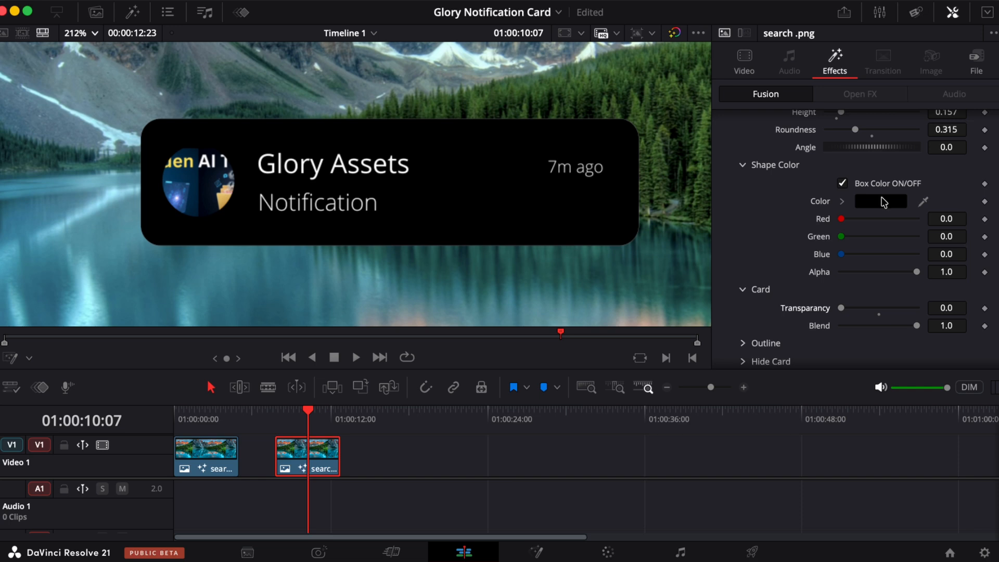
left_click(744, 165)
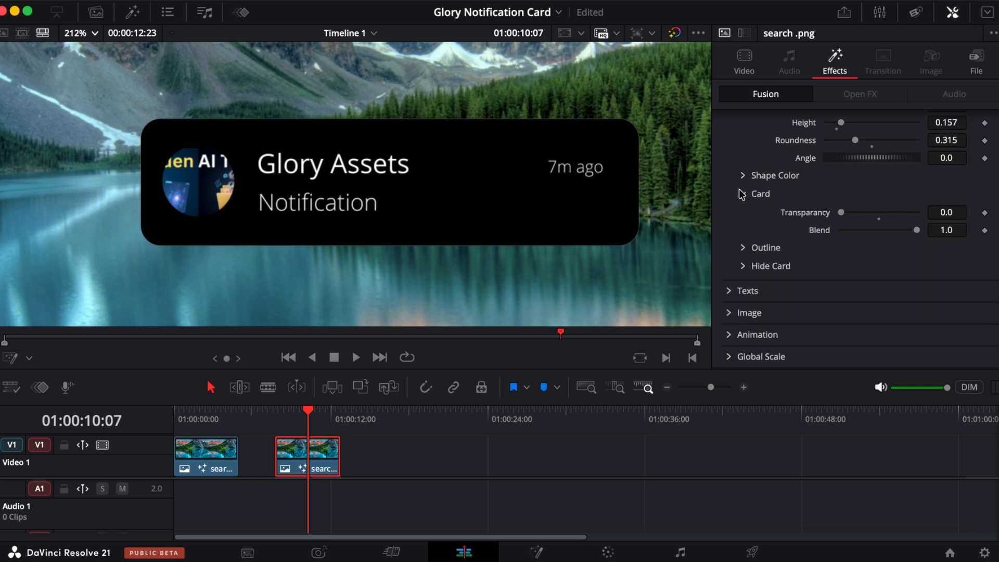
scroll(745, 263, "up", 4)
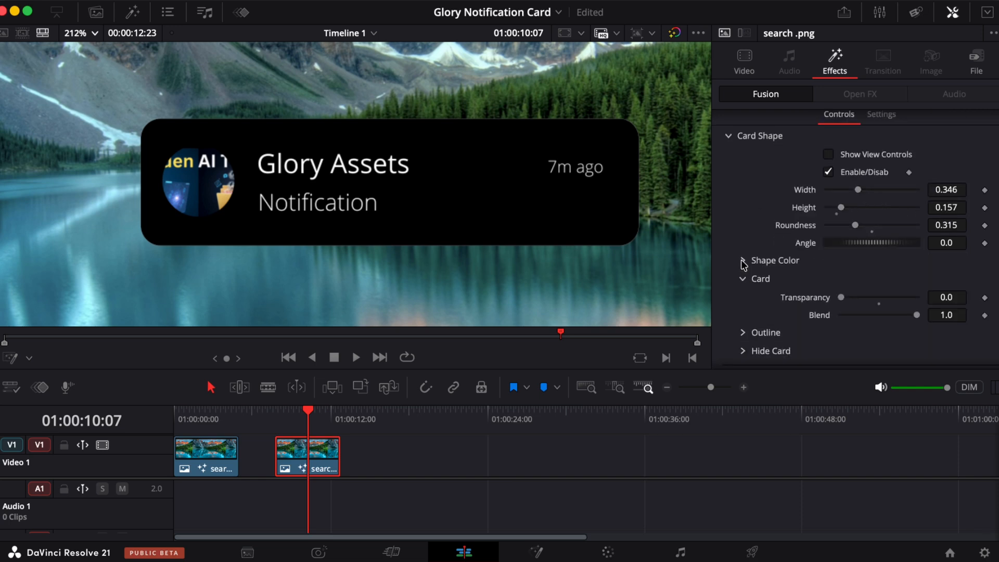
left_click(744, 263)
- Set the card outline's width to 0.0002
scroll(844, 142, "down", 6)
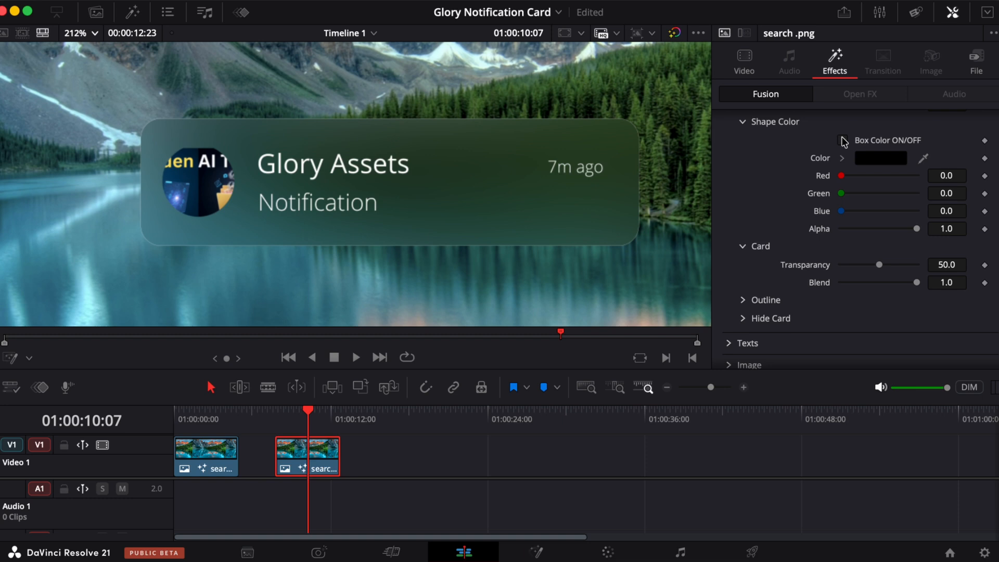
left_click(745, 121)
left_click(745, 229)
left_click(745, 248)
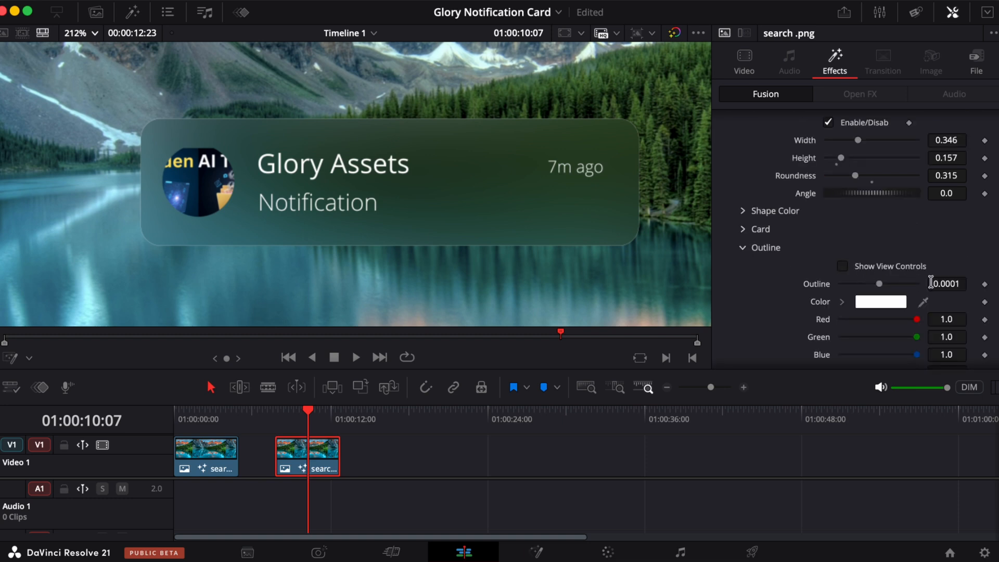
mouse_move(932, 283)
left_mouse_down()
mouse_move(967, 282)
mouse_move(928, 283)
left_mouse_up()
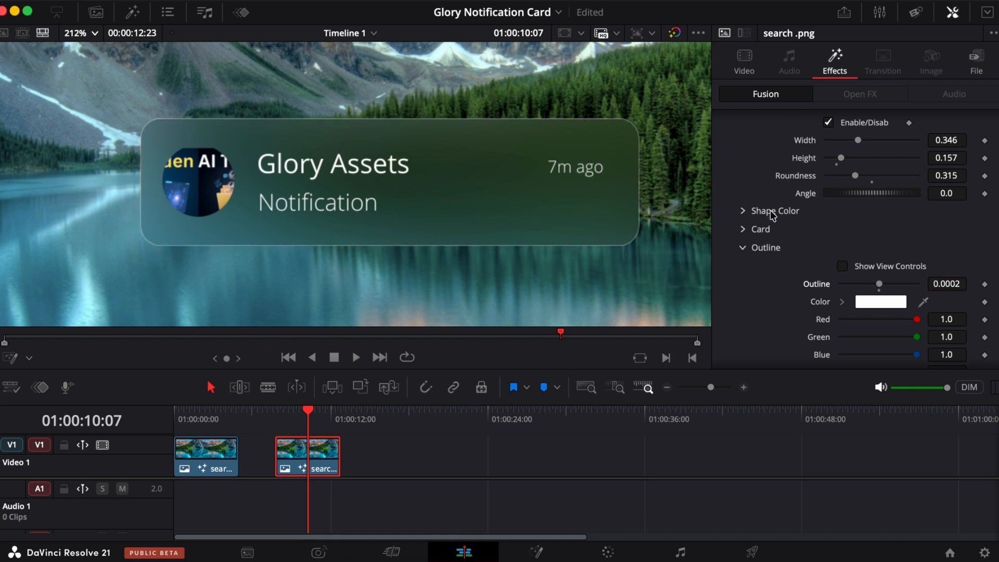
- Open the outline colour picker and try the grey Iron colour
left_click(884, 307)
left_click(803, 236)
left_click(884, 183)
left_click(817, 156)
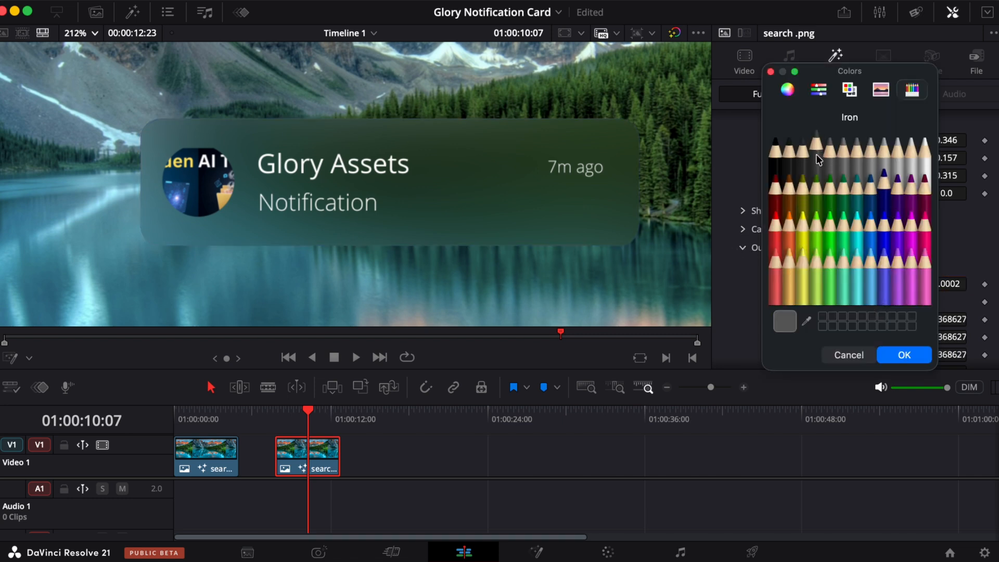
left_click(839, 225)
left_click(755, 249)
- Inspect the Hide Card settings of the card shape
left_click(744, 266)
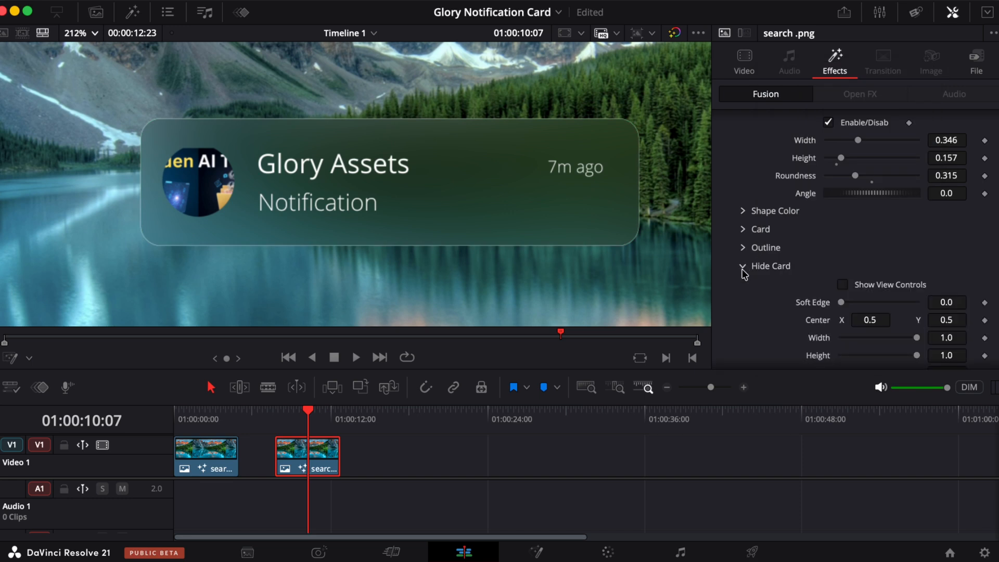
scroll(811, 273, "down", 5)
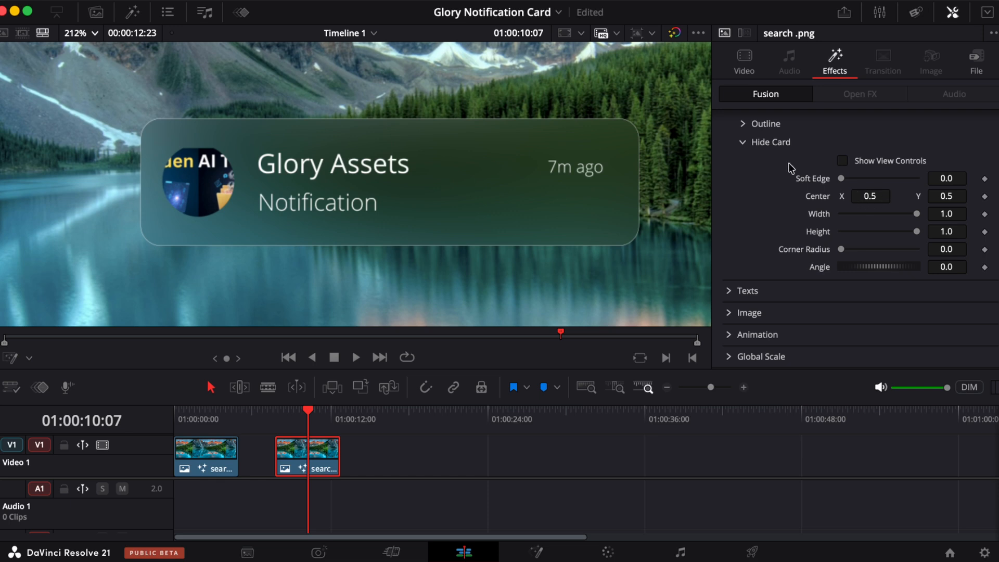
left_click(743, 142)
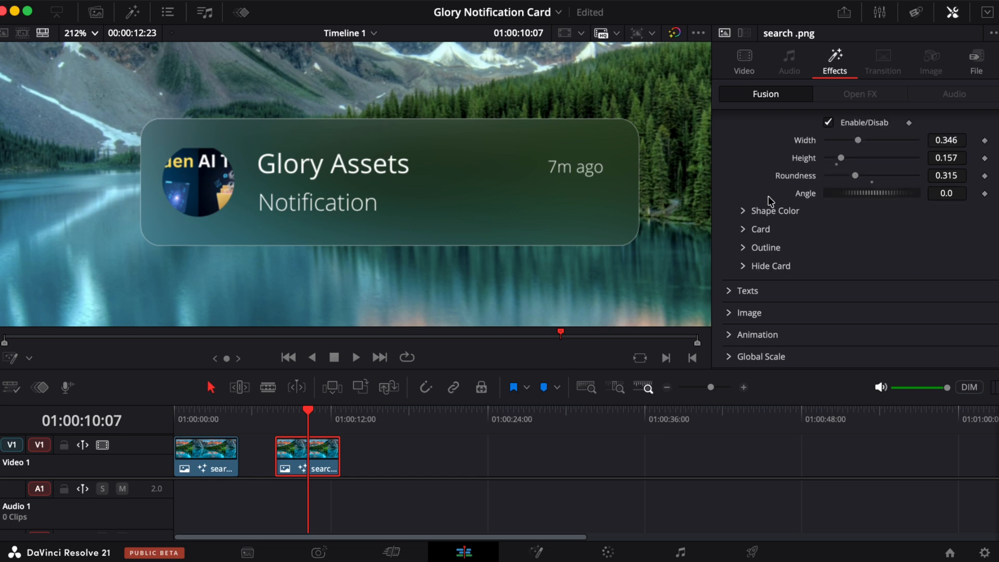
scroll(769, 195, "up", 3)
- Open the Top Text settings under Texts
left_click(729, 164)
left_click(729, 186)
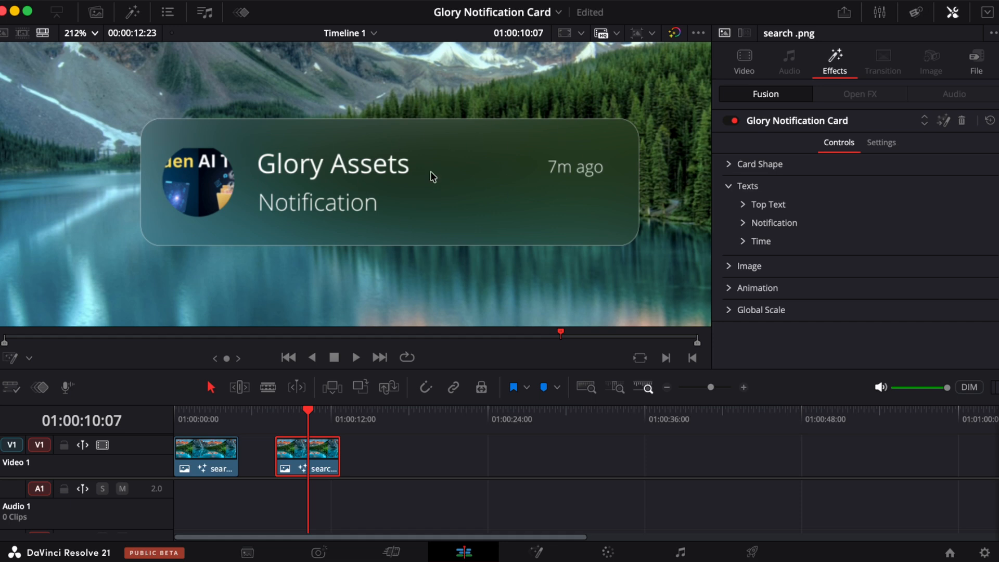
left_click(743, 205)
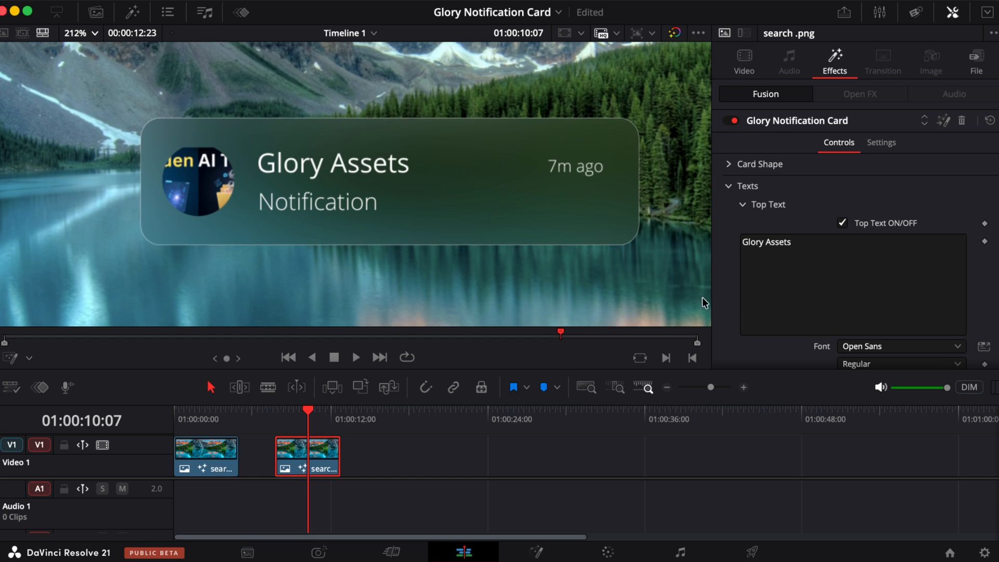
scroll(844, 148, "down", 3)
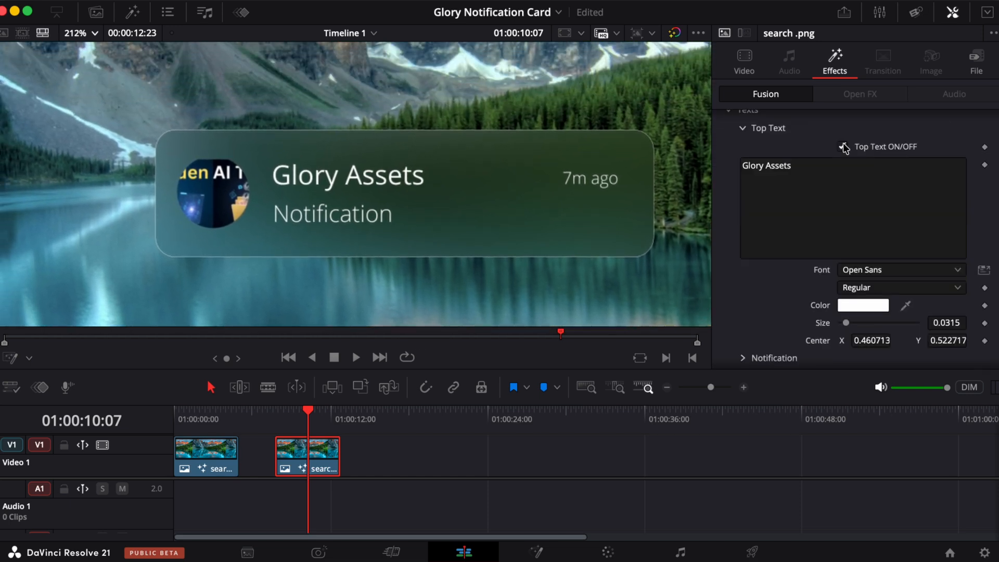
- Toggle the top text's visibility off and back on
left_click(843, 147)
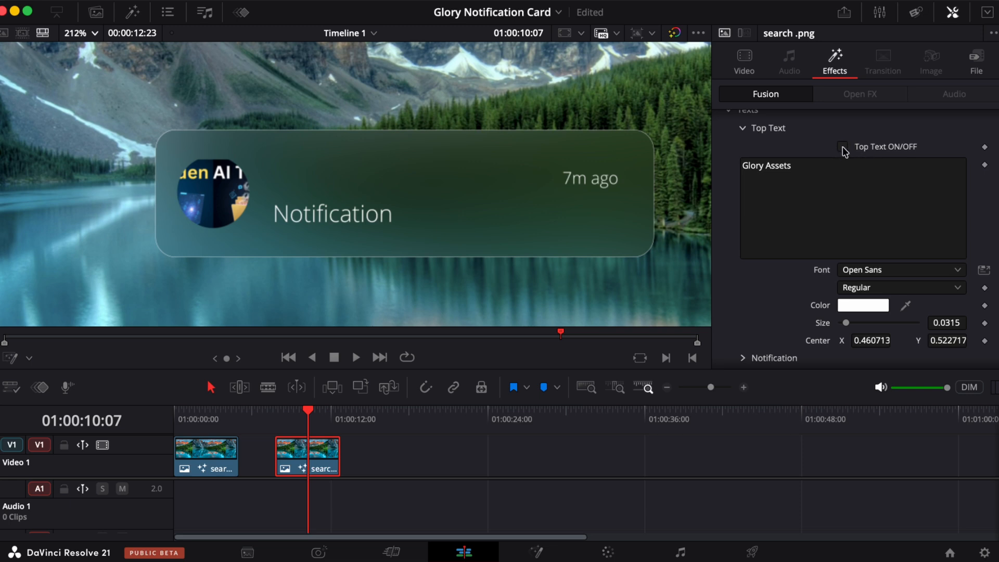
left_click(843, 148)
left_click(843, 147)
left_click(843, 147)
- Replace the top text with test characters, then clear it and paste Glory Assets back in
left_click(809, 162)
key("super+a")
key("super+c")
key("BackSpace")
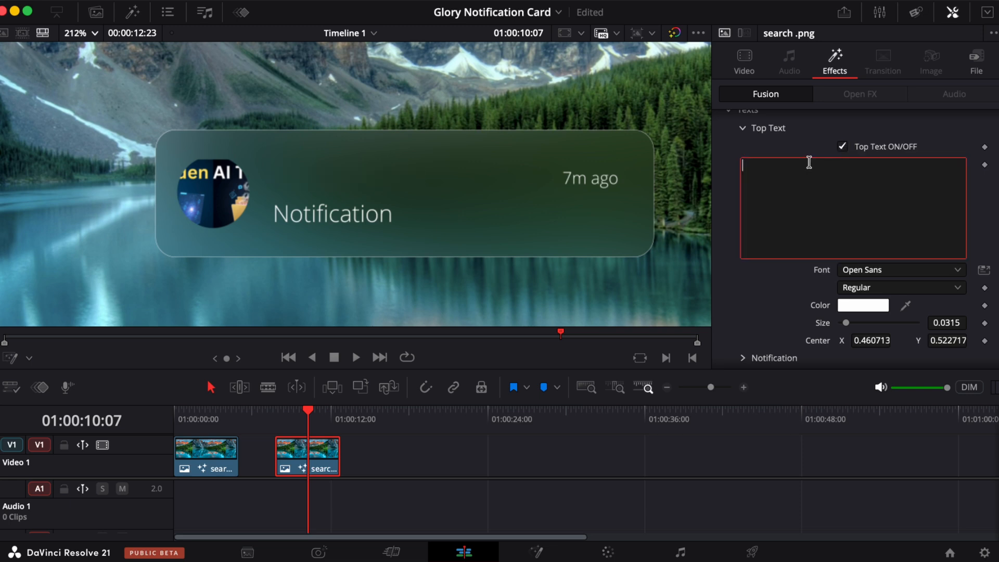
type("thhteuhi3jgpiq")
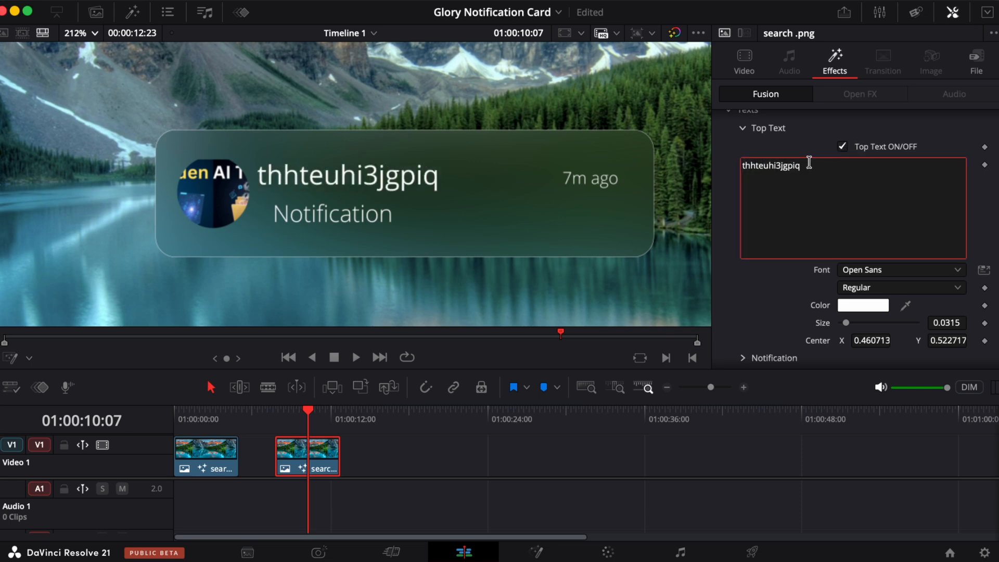
key("BackSpace")
key("BackSpace")
key("BackSpace")
key("BackSpace")
key("BackSpace")
key("BackSpace")
key("BackSpace")
key("BackSpace")
key("BackSpace")
key("BackSpace")
key("BackSpace")
key("BackSpace")
key("BackSpace")
key("BackSpace")
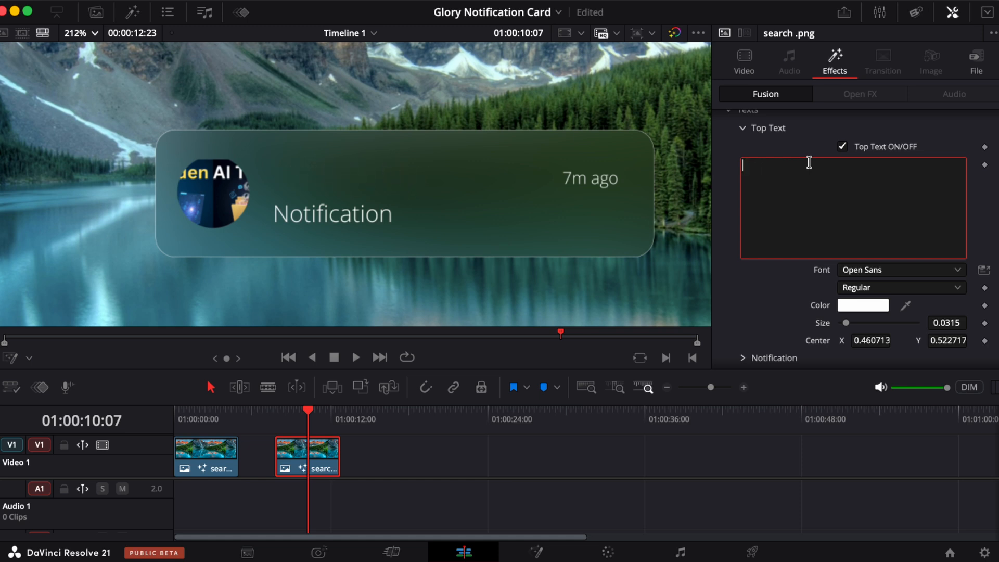
key("super+v")
- Open the Notification text settings and set its text to "I am blessed by God. His love never fails."
left_click(743, 128)
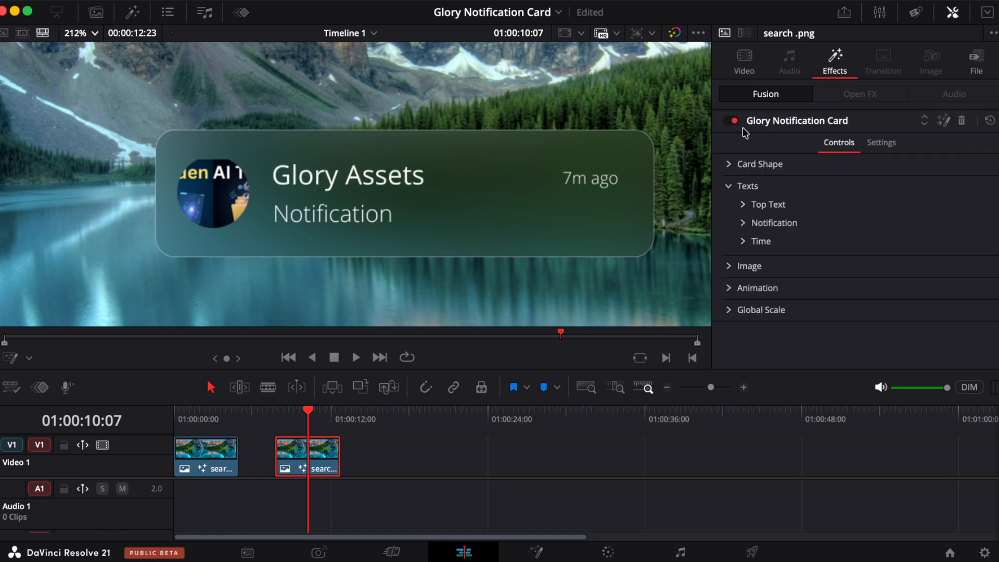
left_click(743, 223)
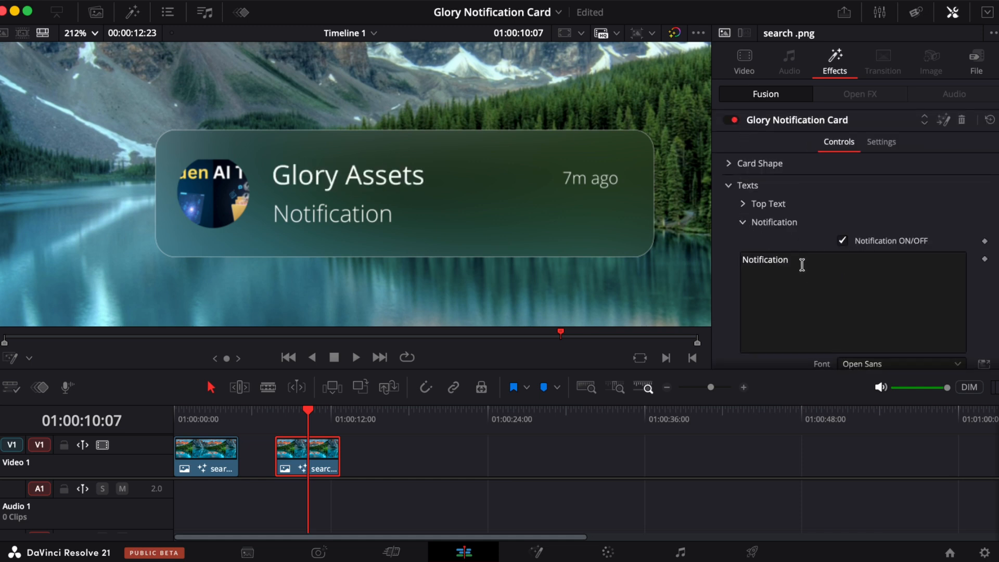
scroll(778, 261, "down", 1)
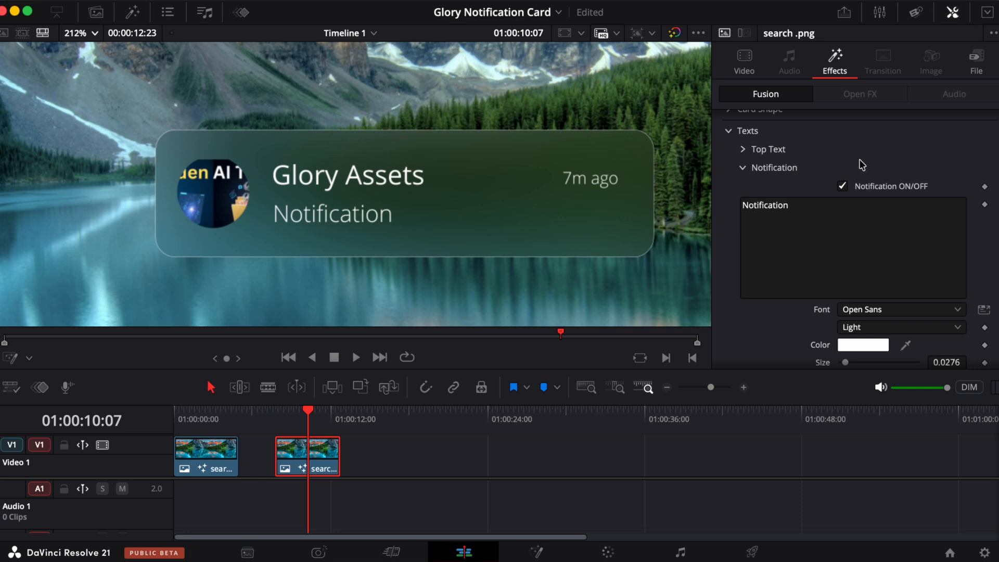
left_click(844, 187)
left_click(843, 186)
triple_click(794, 211)
type("I am blessed by God. His lovb")
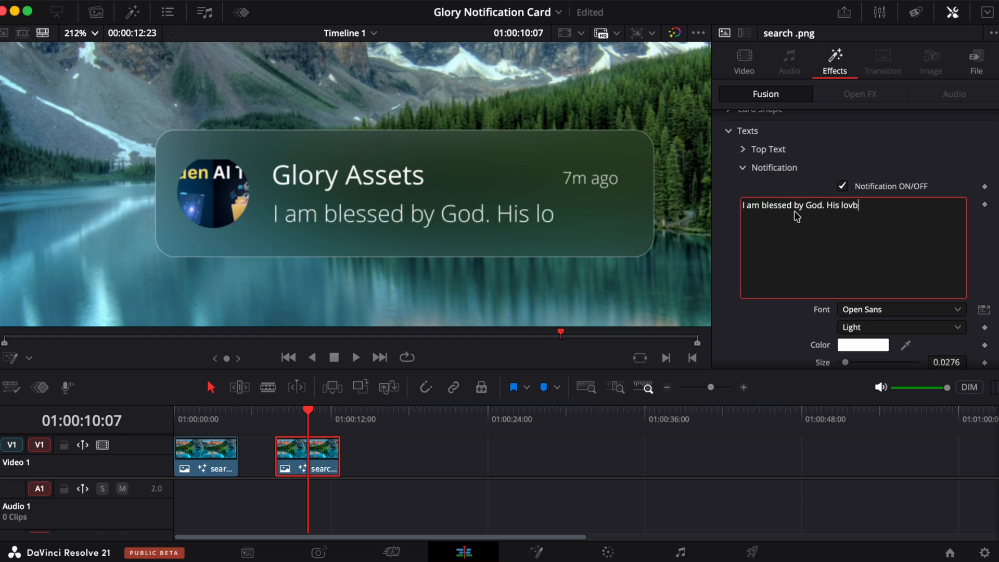
key("BackSpace")
type("e never fails.")
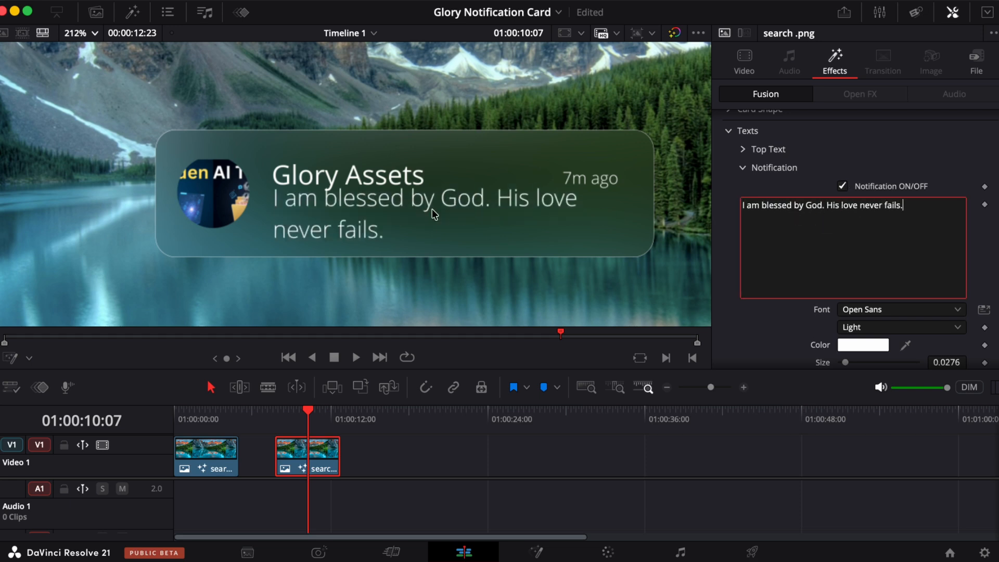
- Shift the notification text's centre to about X 0.5208 and Y 0.467
scroll(828, 272, "down", 2)
scroll(828, 272, "down", 1)
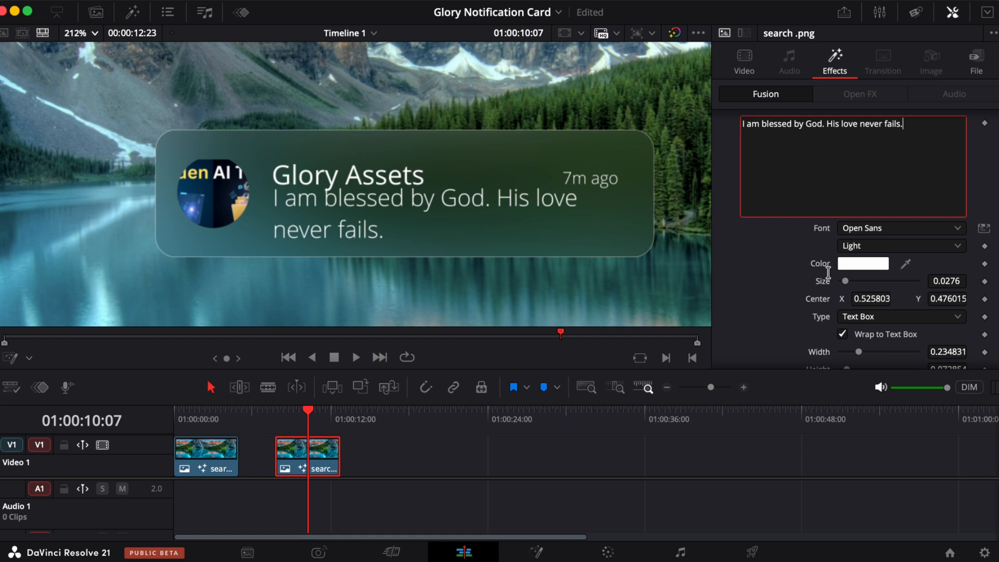
left_click(869, 299)
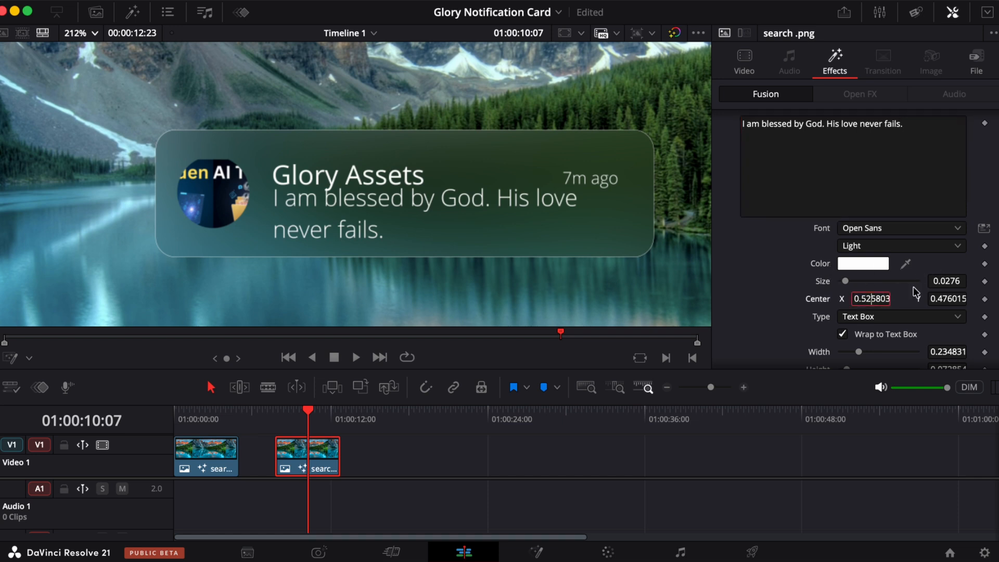
left_click_drag(953, 299, 948, 292)
left_click_drag(861, 298, 846, 285)
- Try purple and grey colours for the notification text in the colour picker, then cancel
left_click(856, 262)
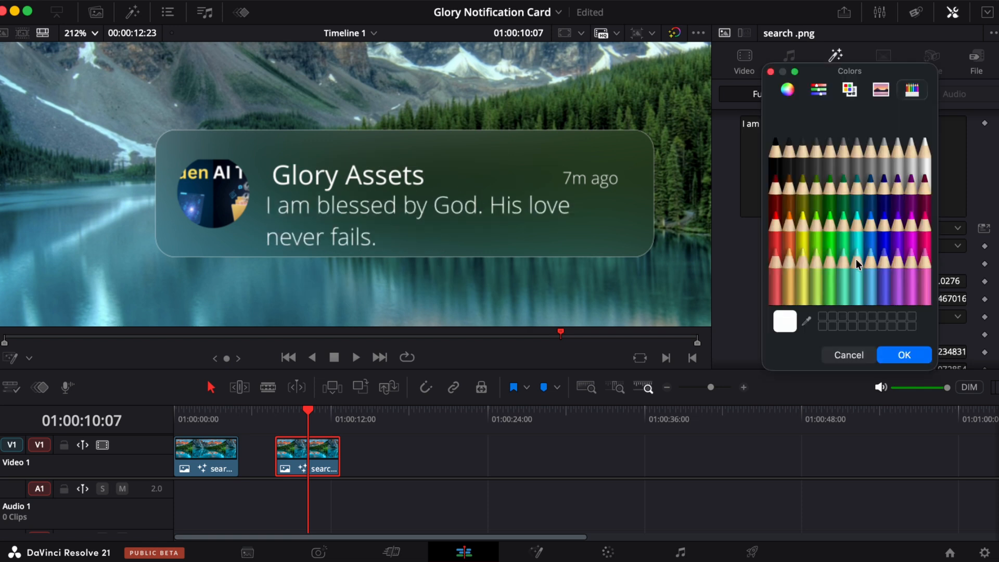
left_click(834, 226)
left_click(880, 201)
left_click(899, 219)
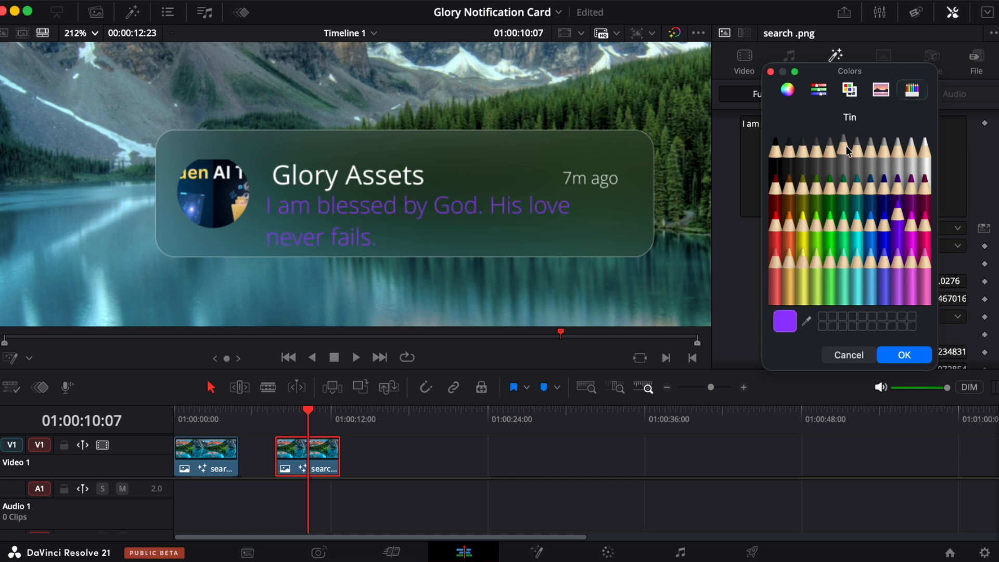
left_click(844, 143)
left_click(847, 356)
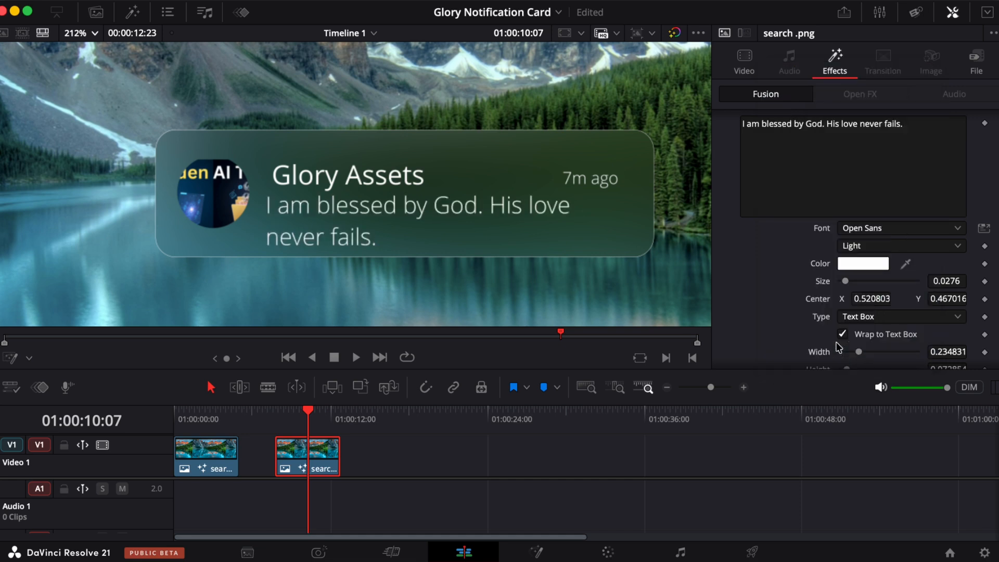
- Set the notification text box width to 0.224
scroll(855, 319, "down", 5)
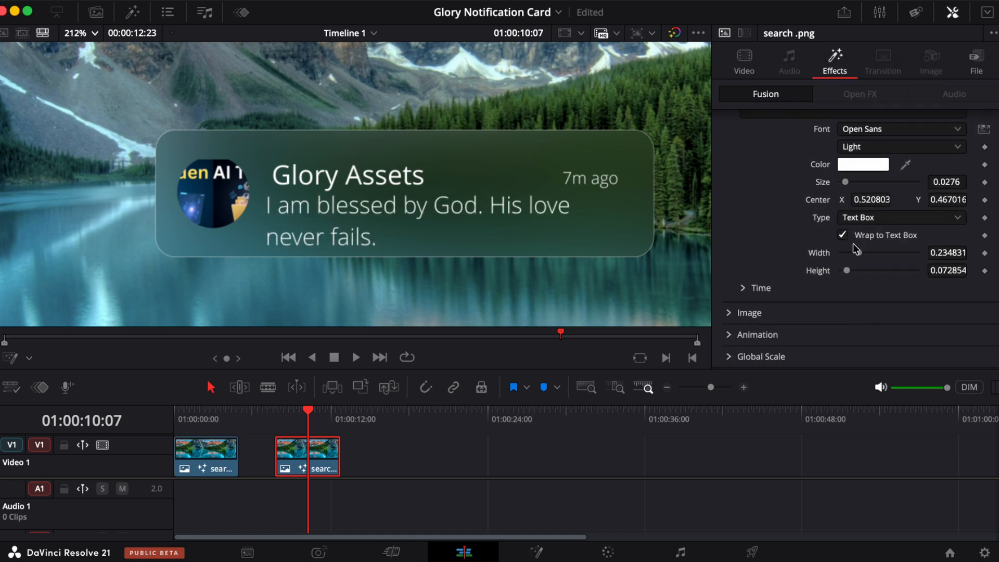
left_click(861, 253)
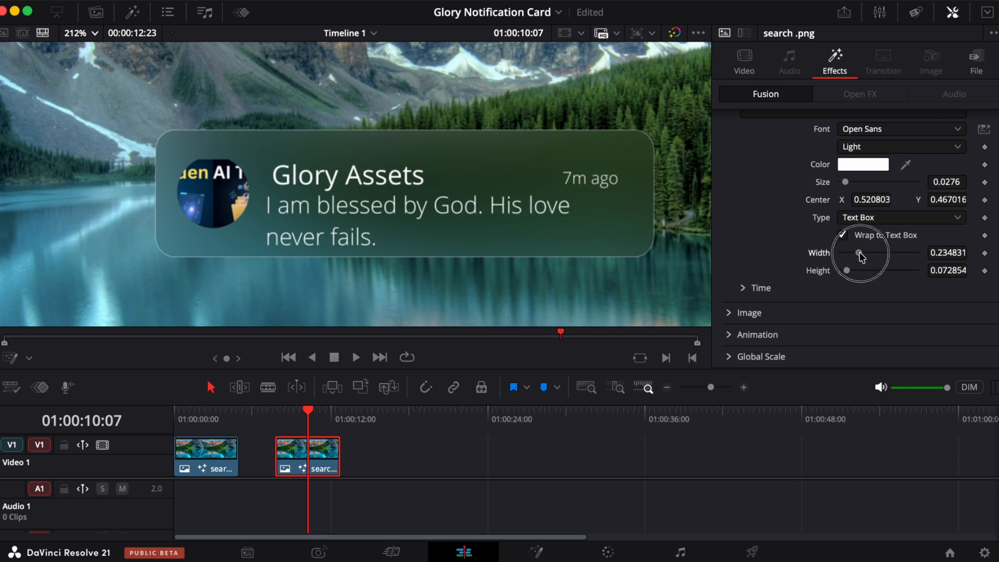
left_click_drag(860, 252, 860, 254)
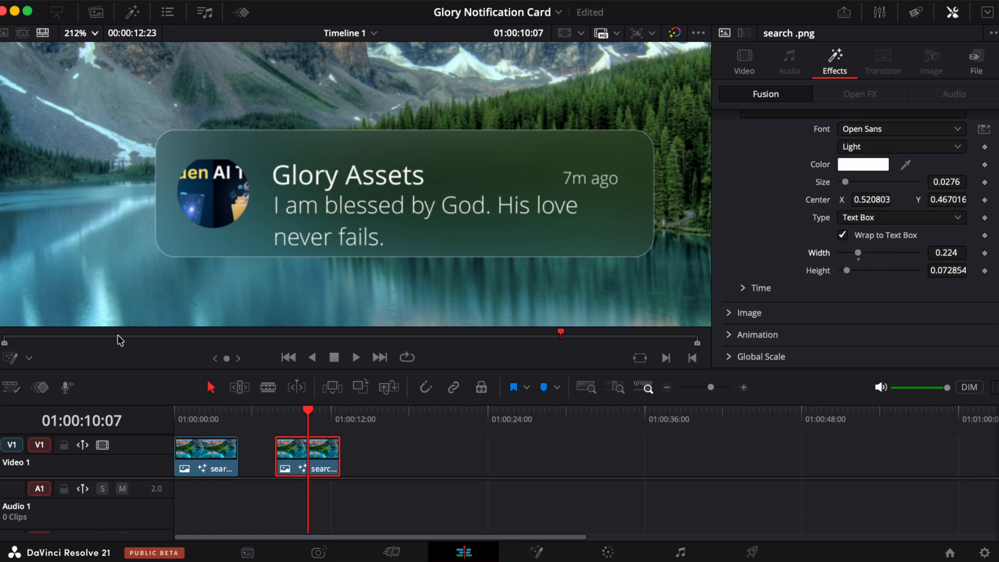
- Turn on the Fusion overlay and narrow the notification text box in the viewer to about 0.18 width
left_click(29, 359)
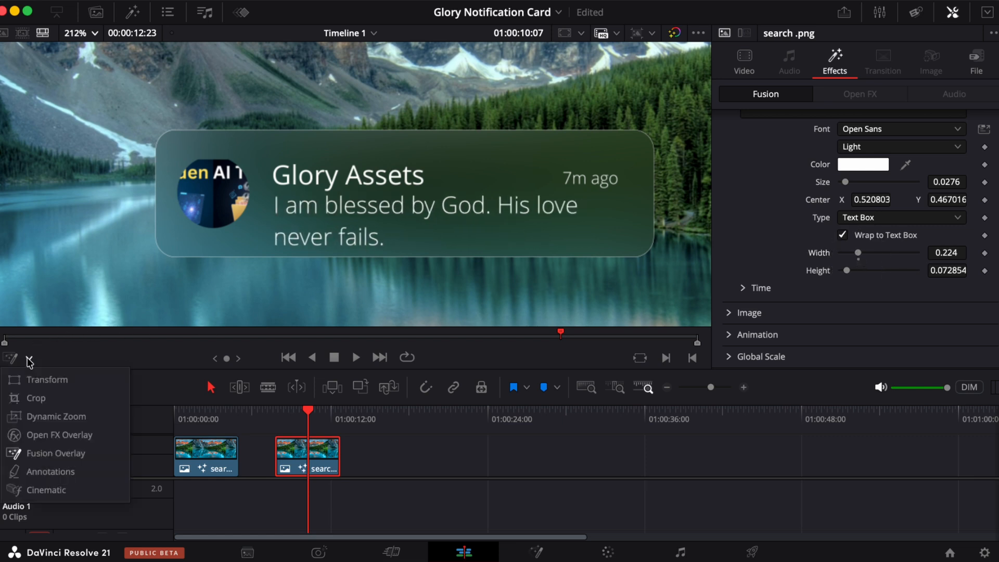
left_click(31, 455)
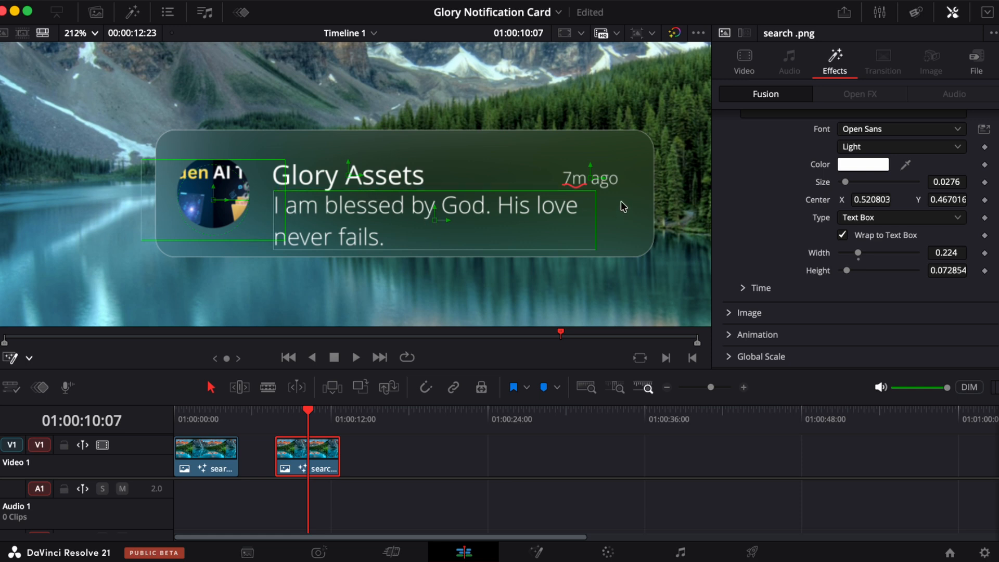
left_click_drag(596, 193, 566, 198)
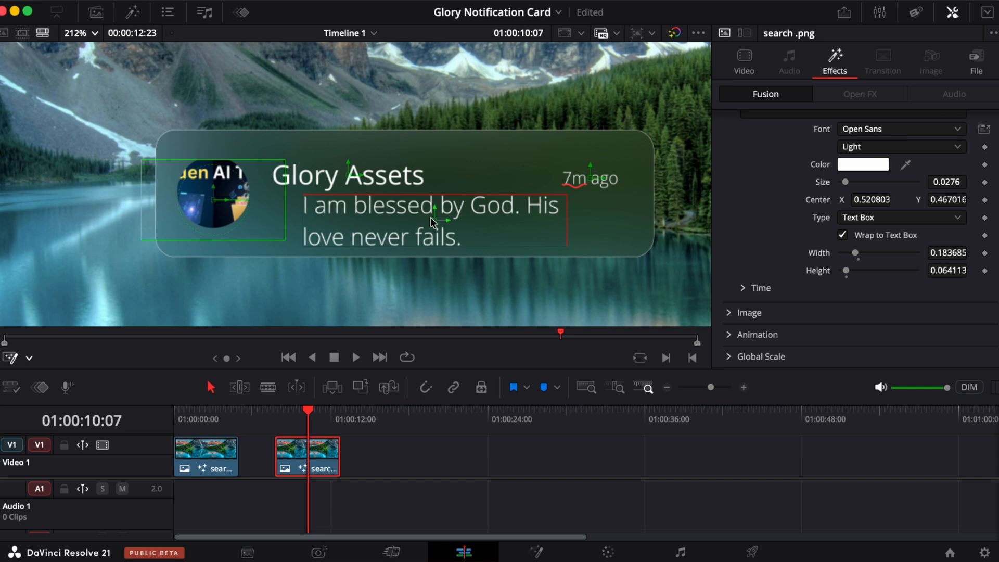
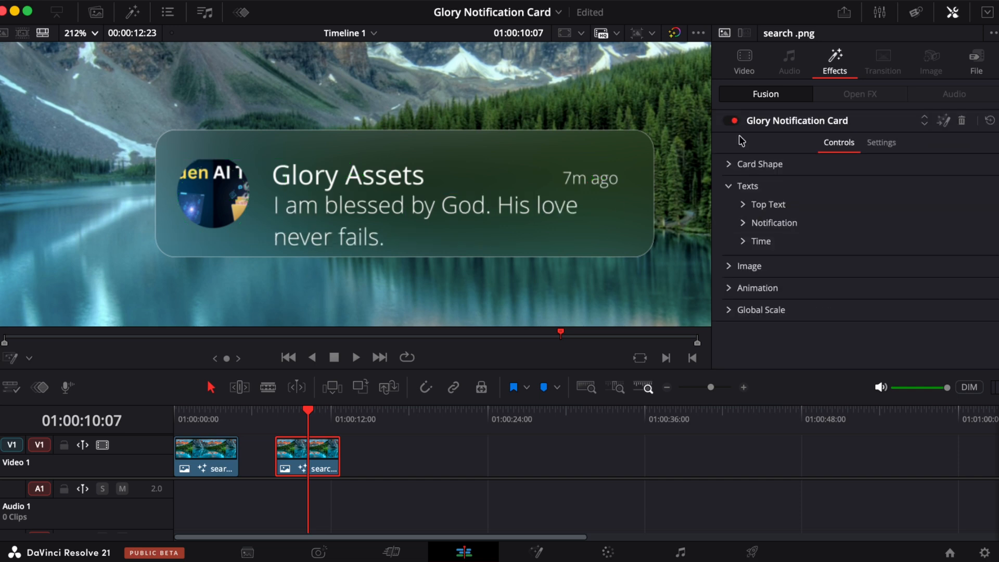
- Expand the Time controls and change the timestamp text to Sunday 7:00 pm
left_click(742, 241)
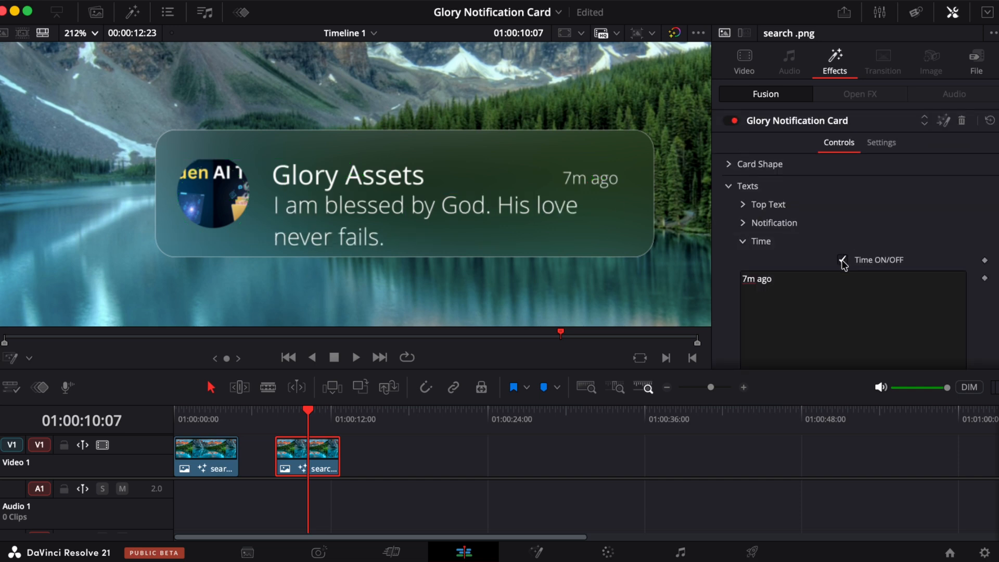
left_click(842, 260)
left_click(842, 260)
scroll(832, 291, "down", 3)
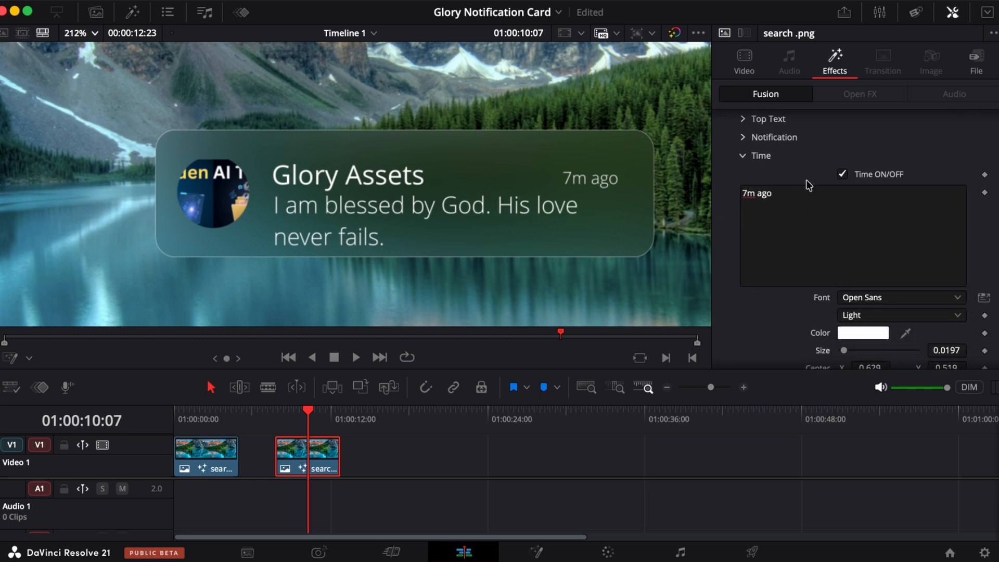
triple_click(791, 187)
type("Sunday ")
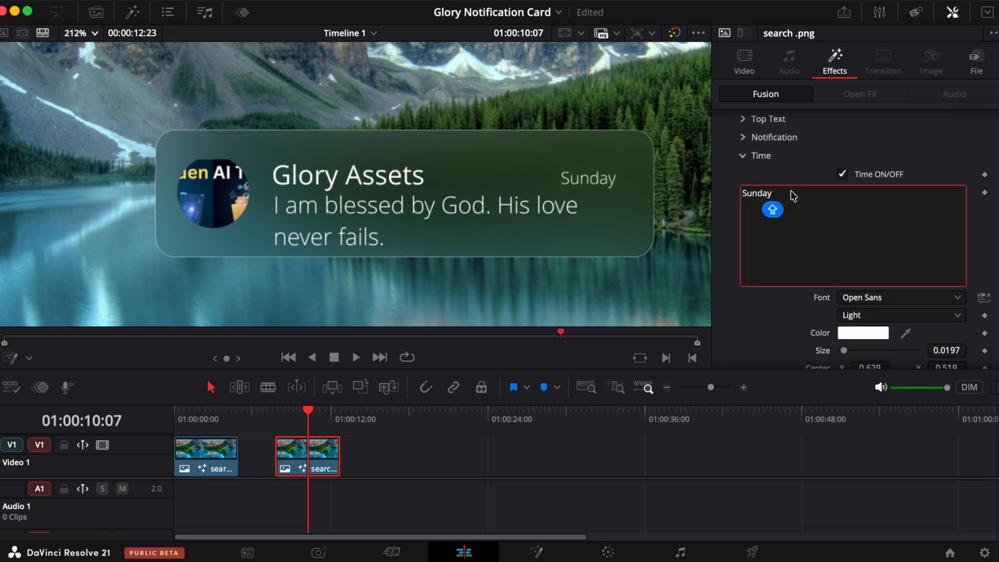
type("7: pm")
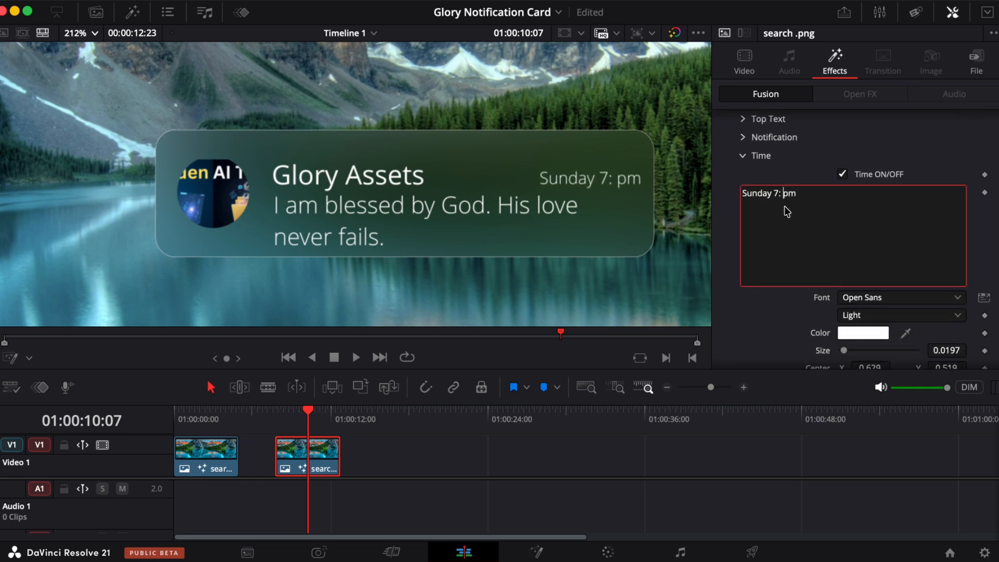
key("Left")
key("Left")
key("BackSpace")
key("BackSpace")
type(":00")
- Nudge the timestamp's centre Y to about 0.526 and collapse the Time controls
scroll(791, 233, "down", 3)
left_click_drag(946, 289, 948, 285)
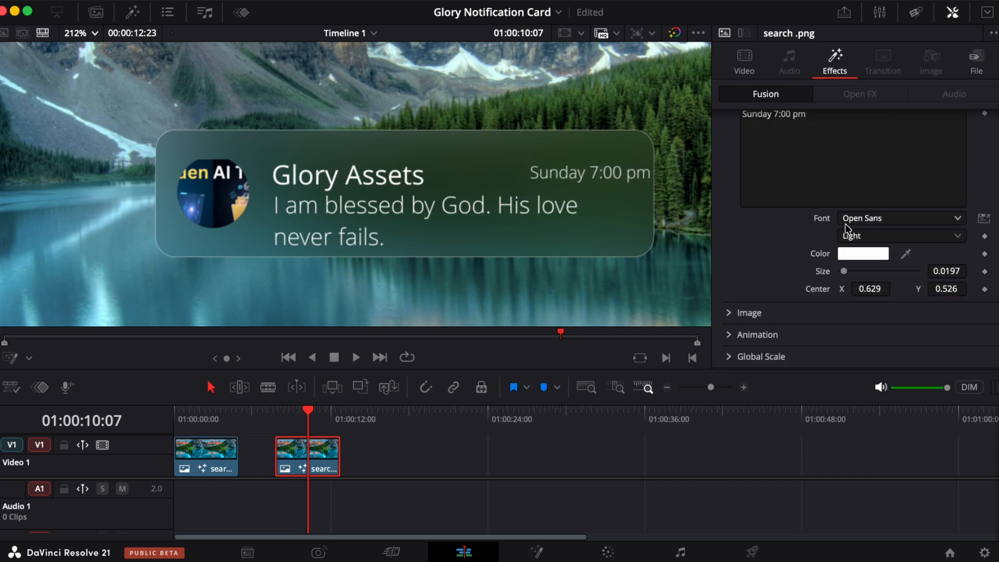
scroll(781, 183, "up", 5)
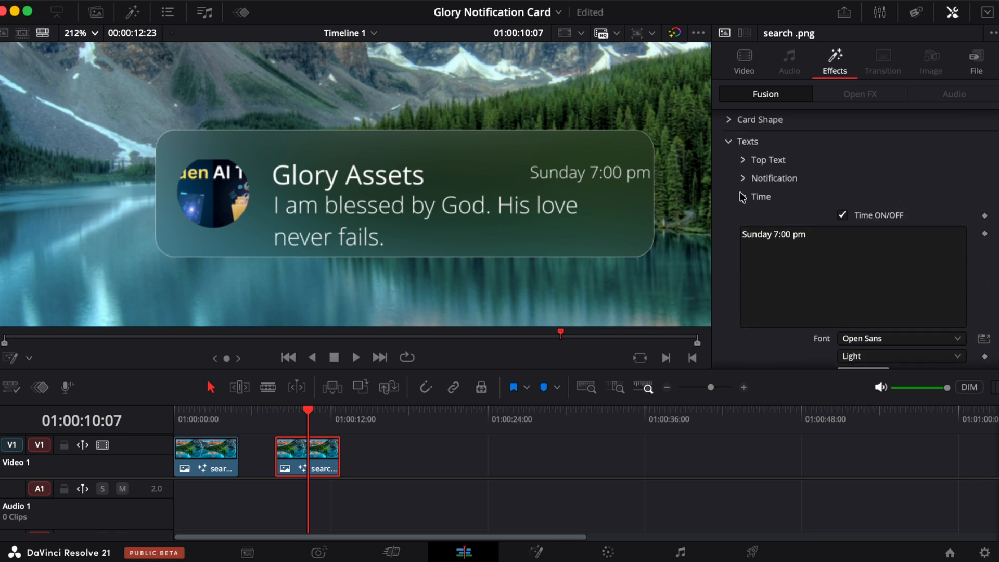
left_click(742, 197)
- Open the Image controls and shift the image's centre X to about 0.247
left_click(727, 267)
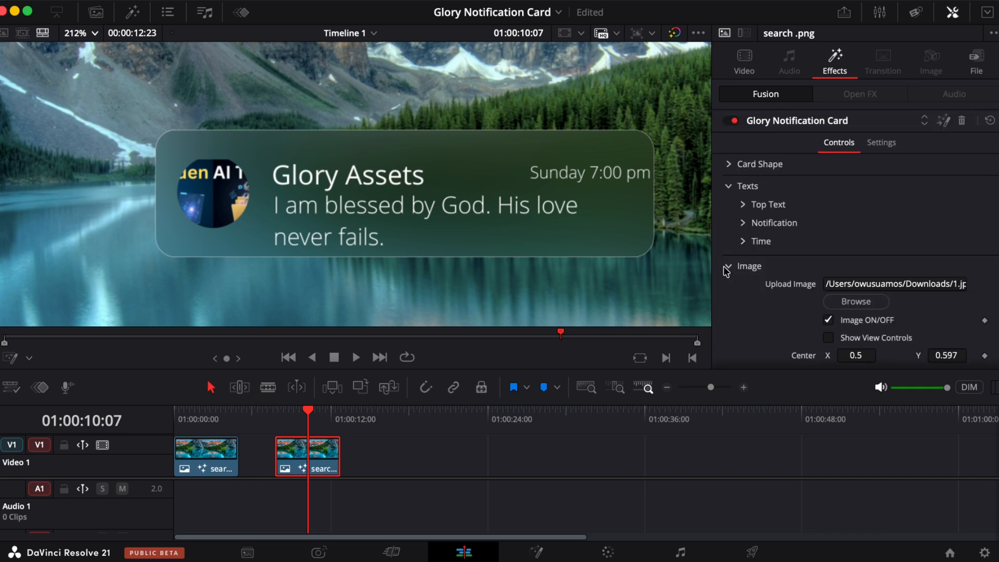
scroll(808, 302, "down", 3)
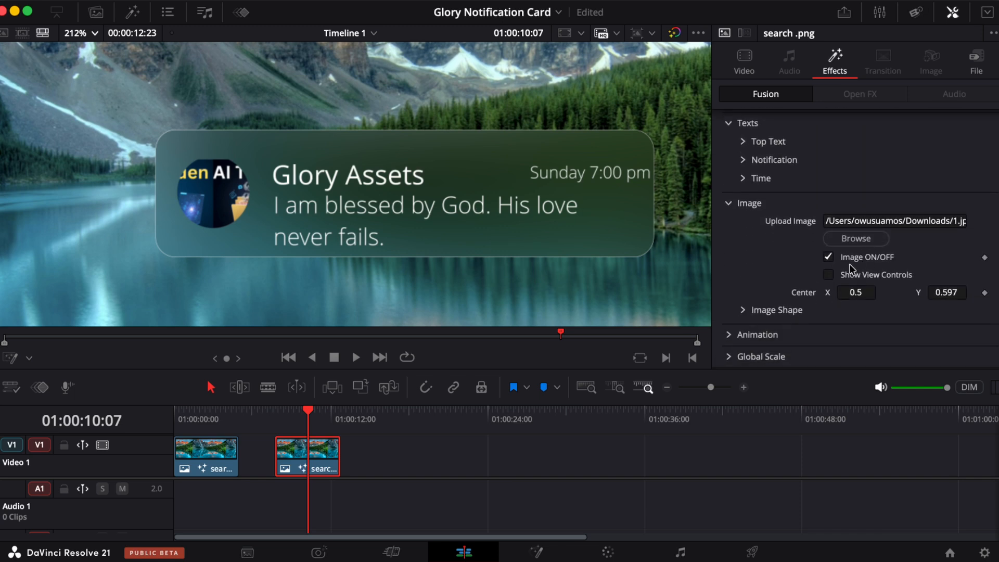
left_click(829, 257)
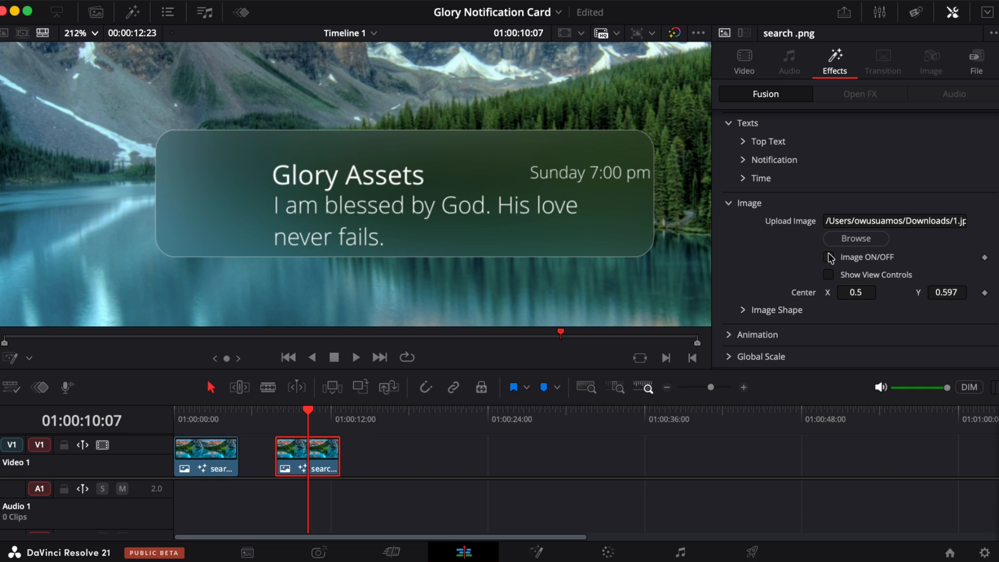
left_click(829, 257)
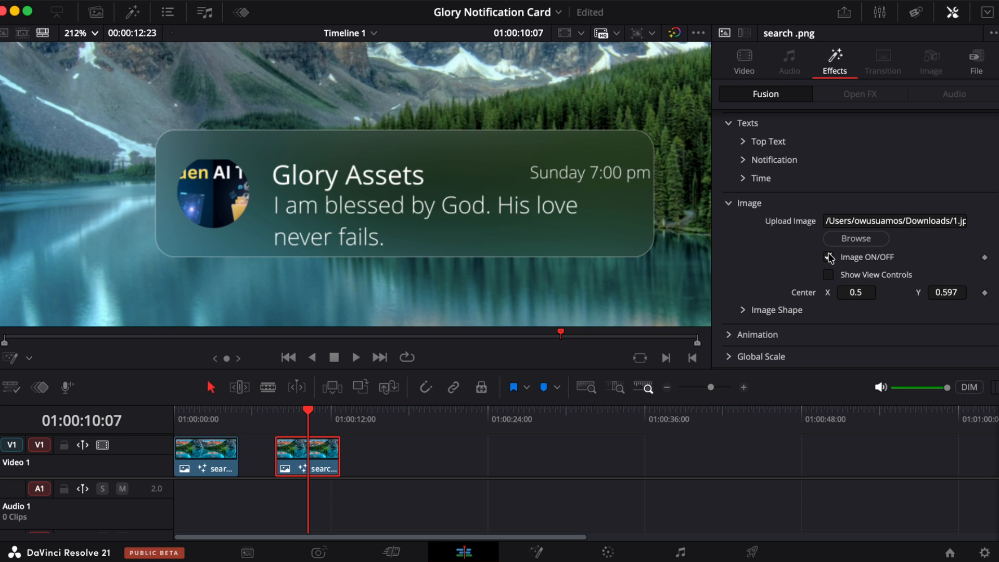
left_click_drag(854, 289, 171, 367)
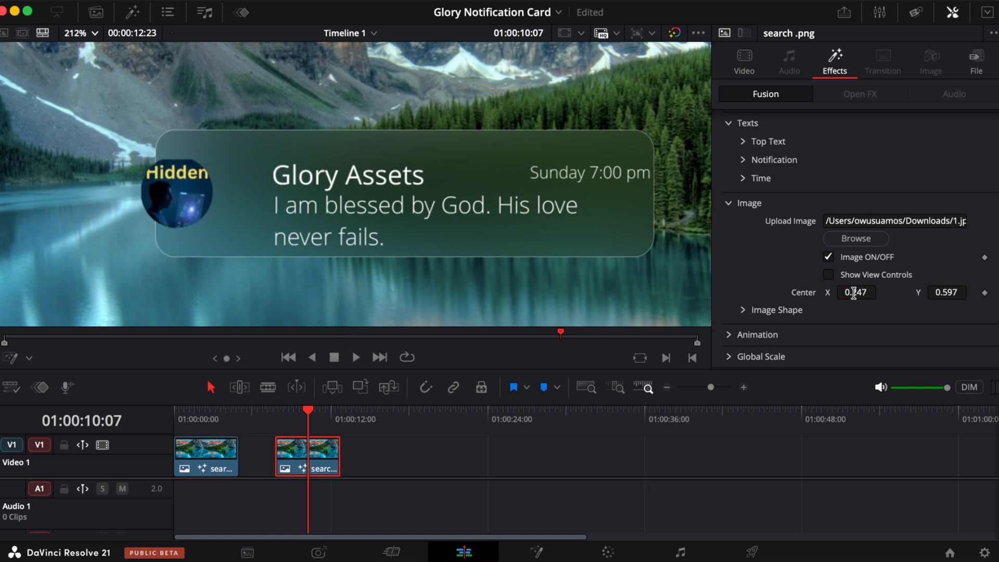
- Open the Image Shape options and move the image transform's centre X to about 0.396
left_click(761, 311)
scroll(759, 281, "down", 3)
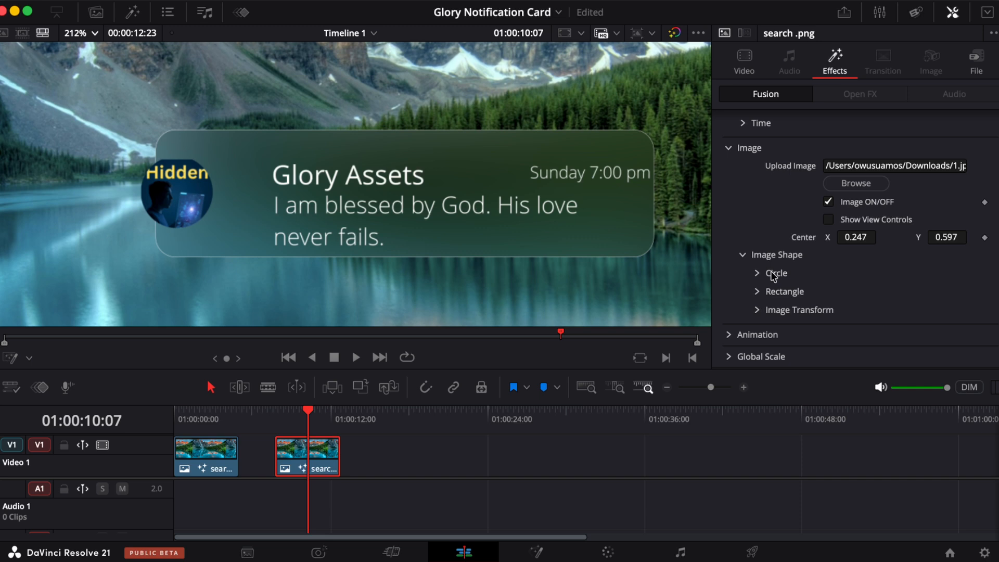
left_click(769, 293)
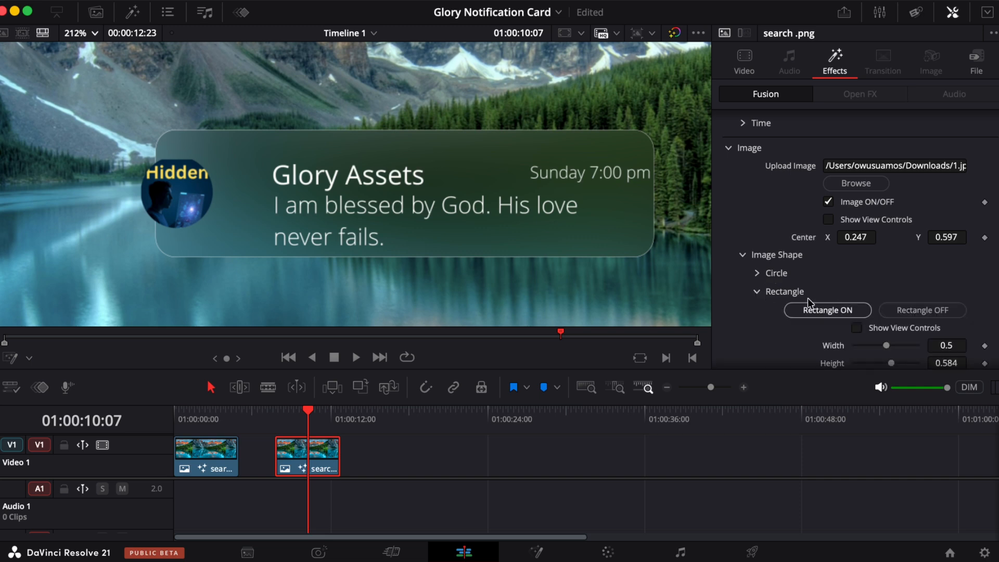
left_click(757, 292)
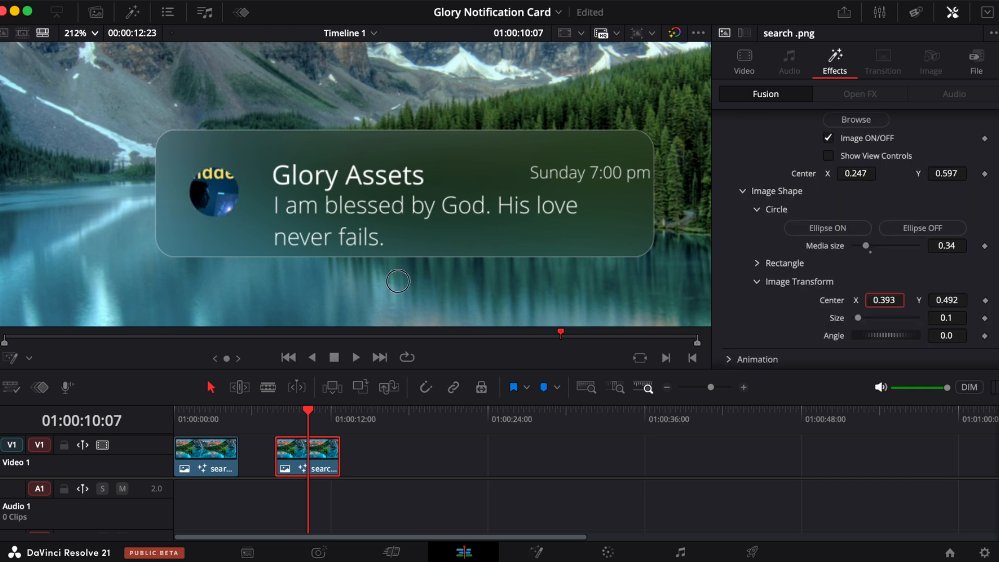
left_click_drag(401, 280, 400, 281)
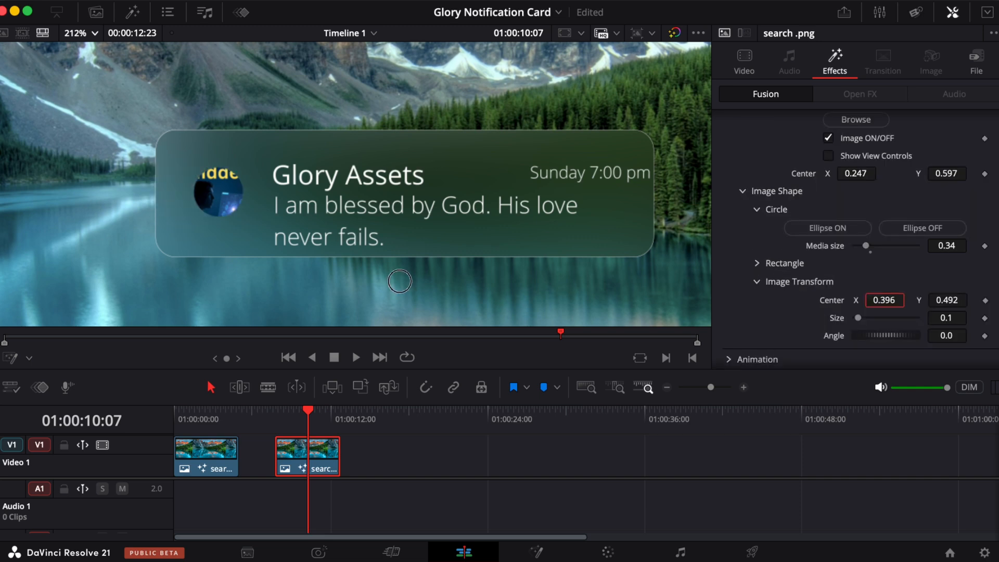
- Move the image's centre to about X 0.179 and Y 0.457
scroll(916, 229, "up", 1)
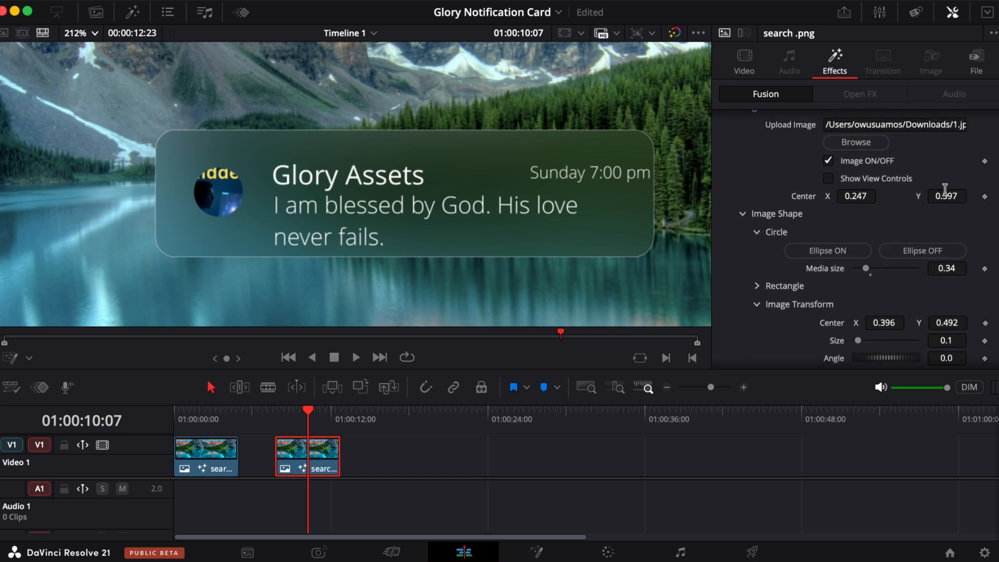
left_click_drag(945, 190, 871, 228)
left_click_drag(950, 190, 943, 195)
left_click_drag(862, 197, 801, 218)
- Set the image transform size to about 0.155 and its centre to about X 0.42, Y 0.499
scroll(852, 338, "down", 3)
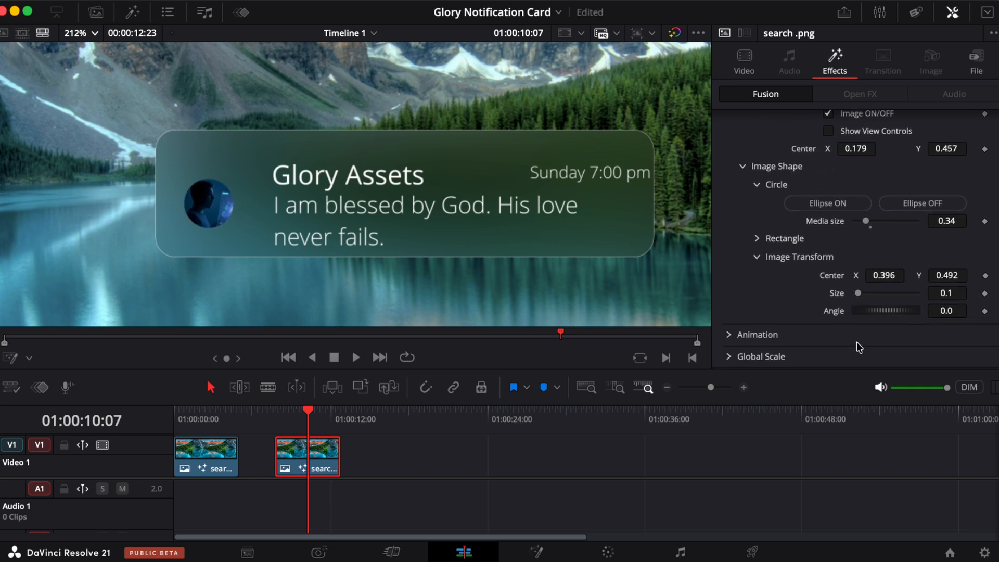
left_click_drag(858, 293, 864, 293)
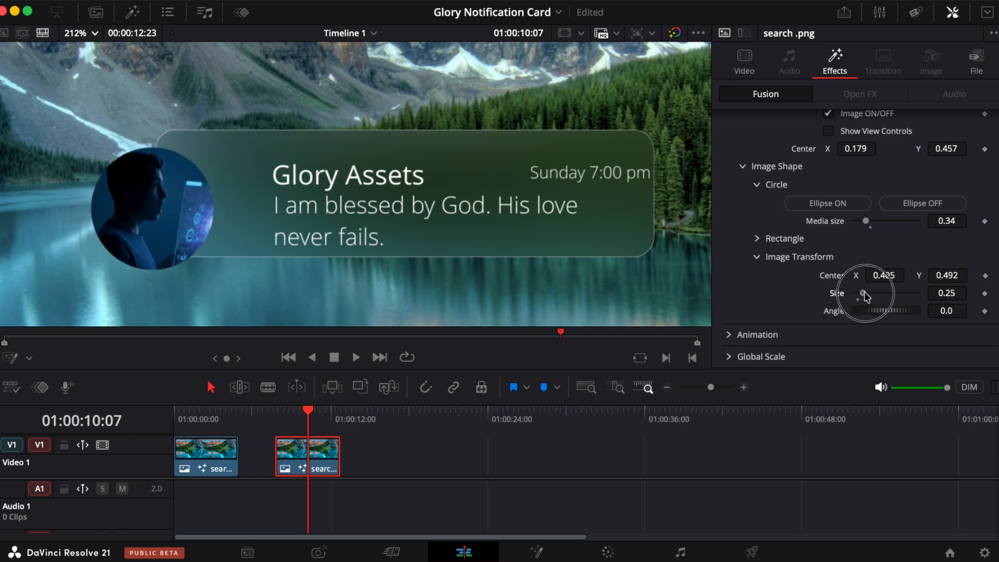
left_click_drag(879, 271, 911, 260)
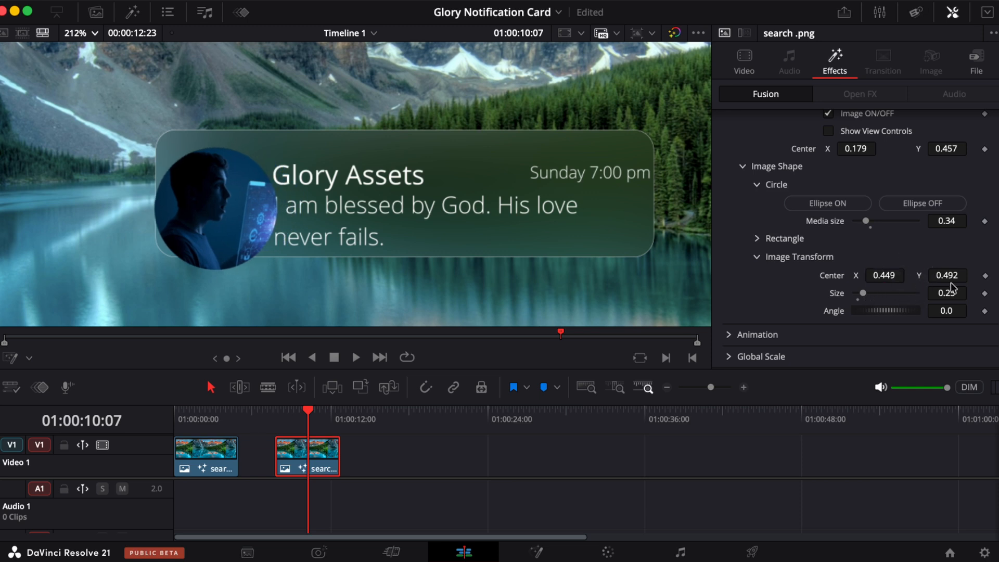
mouse_move(949, 290)
left_mouse_down()
mouse_move(863, 292)
mouse_move(881, 283)
mouse_move(869, 275)
mouse_move(950, 274)
mouse_move(940, 274)
left_mouse_up()
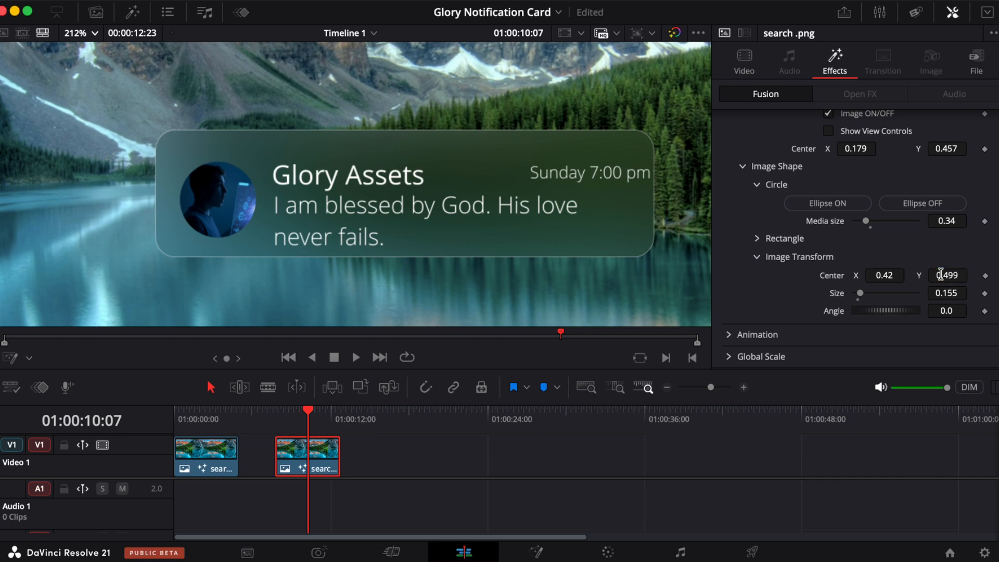
- Turn off the image's Ellipse mask and reset the image transform size to 0.1
left_click(770, 256)
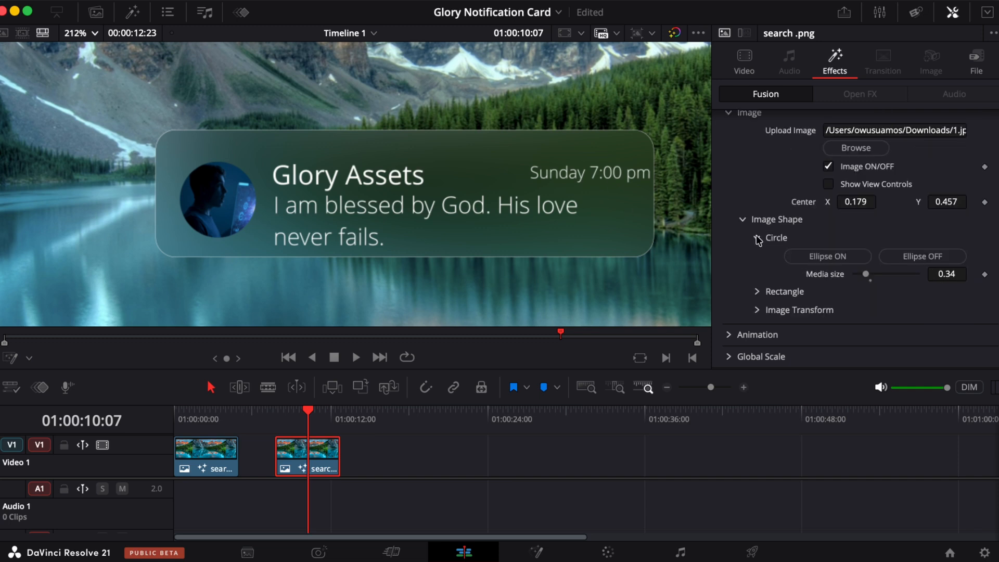
left_click(758, 292)
scroll(757, 293, "down", 2)
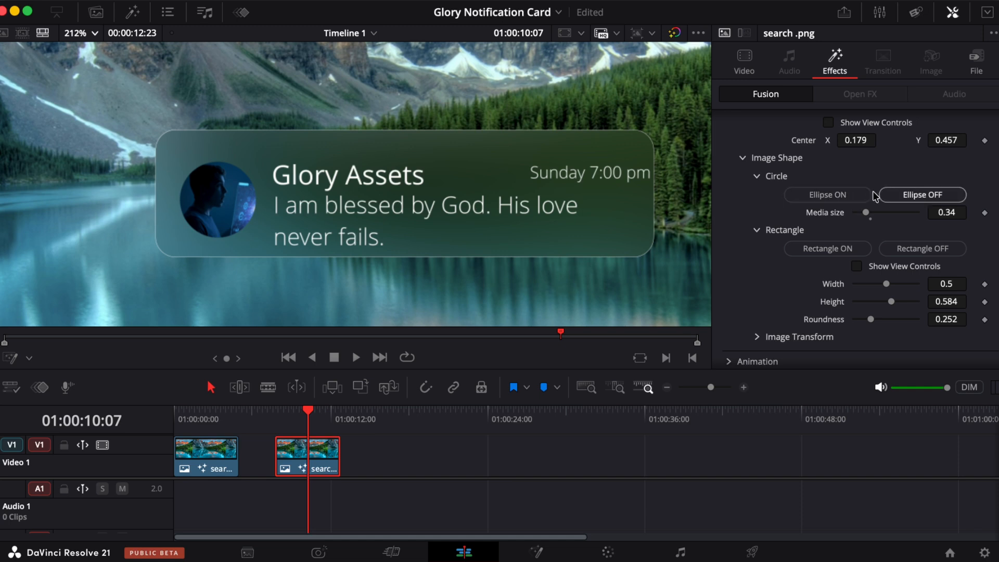
left_click(909, 200)
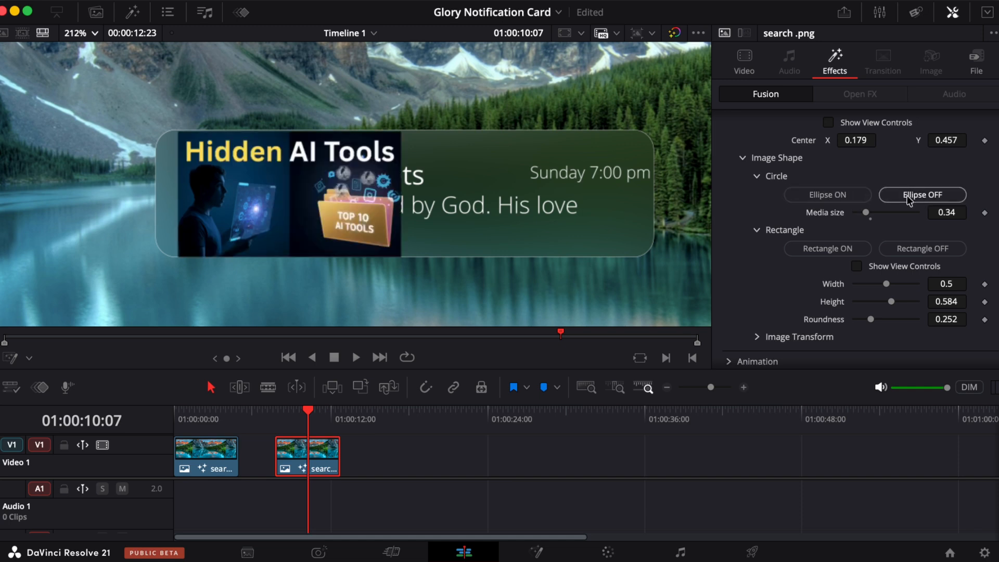
left_click(799, 337)
scroll(843, 312, "down", 3)
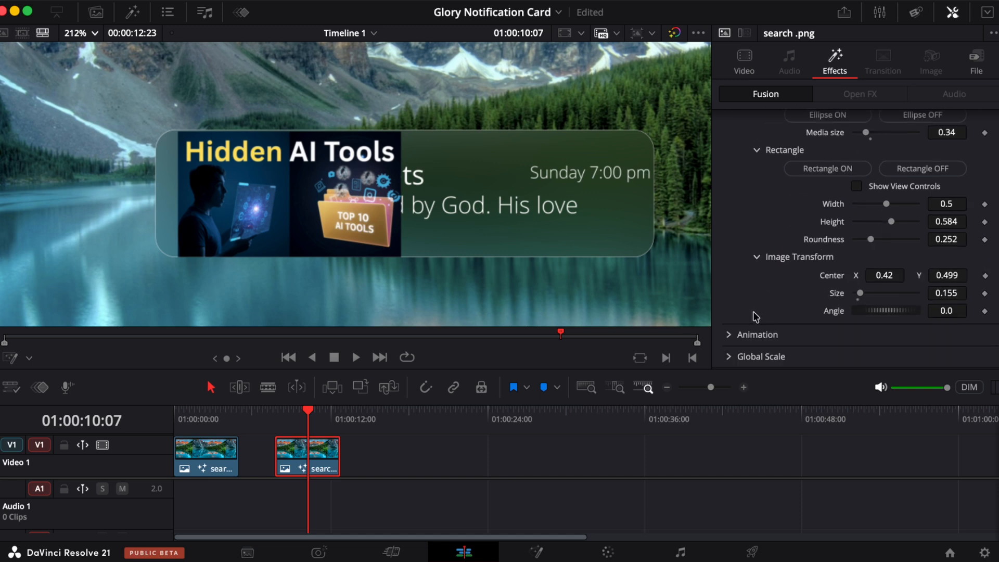
double_click(838, 294)
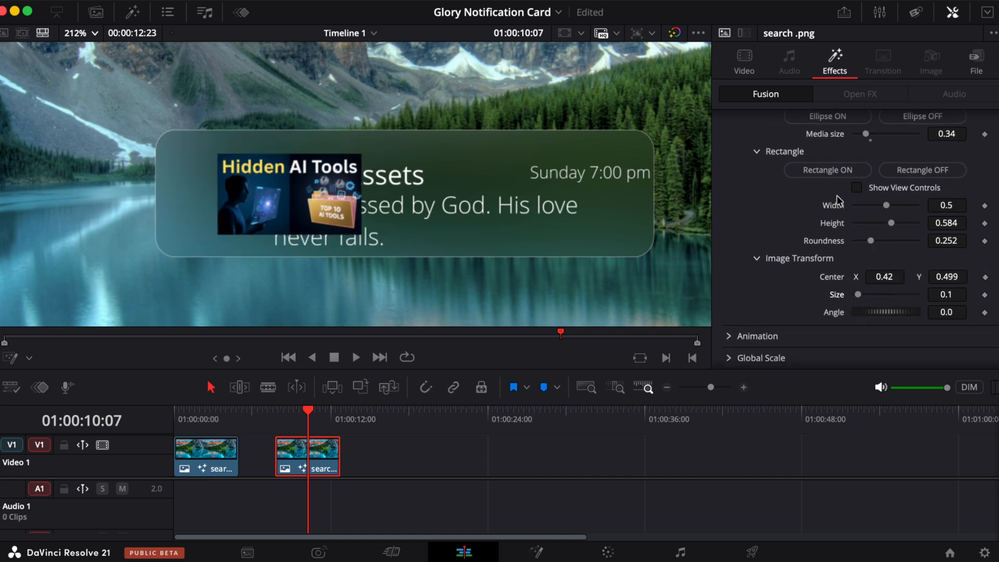
scroll(837, 195, "up", 1)
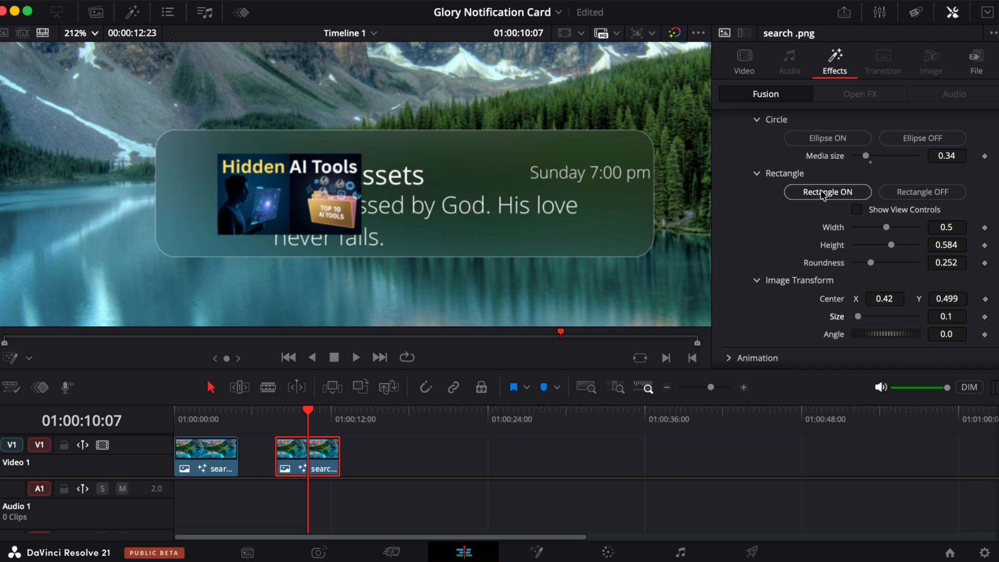
- Turn on the Rectangle mask, set its width to 0.3 and the image size to about 0.18
left_click(822, 193)
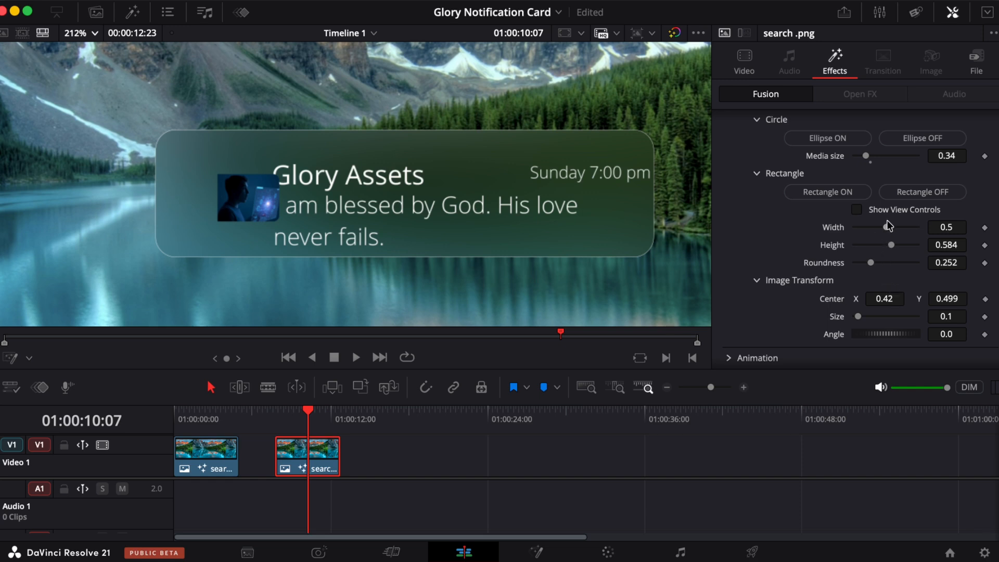
mouse_move(886, 229)
left_mouse_down()
mouse_move(873, 228)
mouse_move(881, 248)
mouse_move(891, 243)
mouse_move(885, 226)
mouse_move(876, 228)
left_mouse_up()
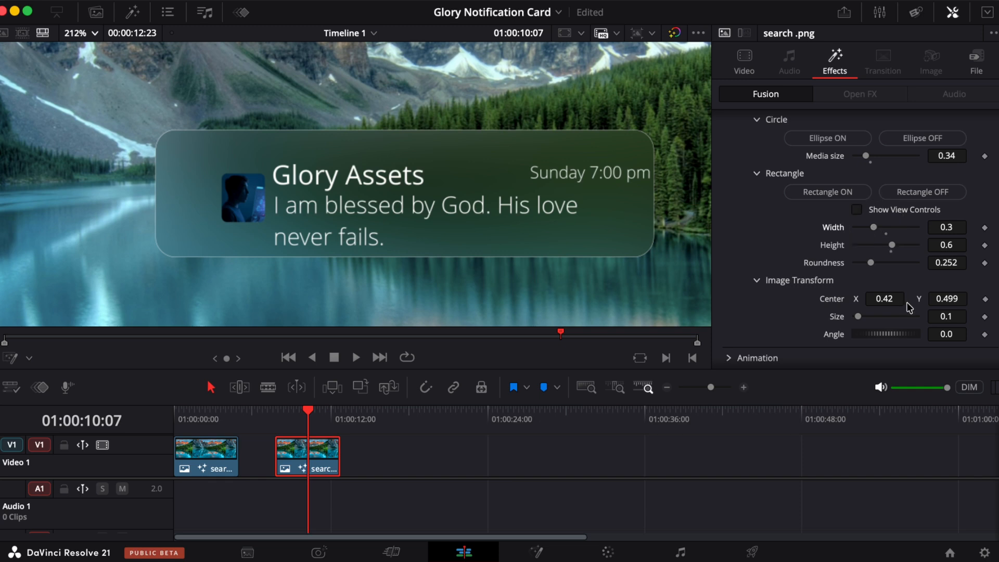
left_click_drag(860, 316, 864, 316)
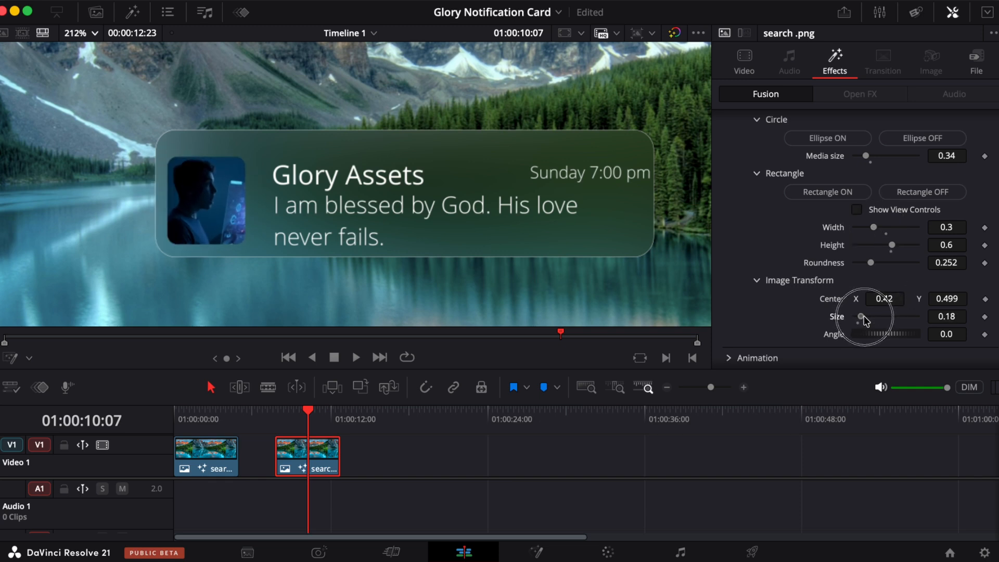
- Shift the image's centre X to about 0.149
scroll(850, 203, "up", 3)
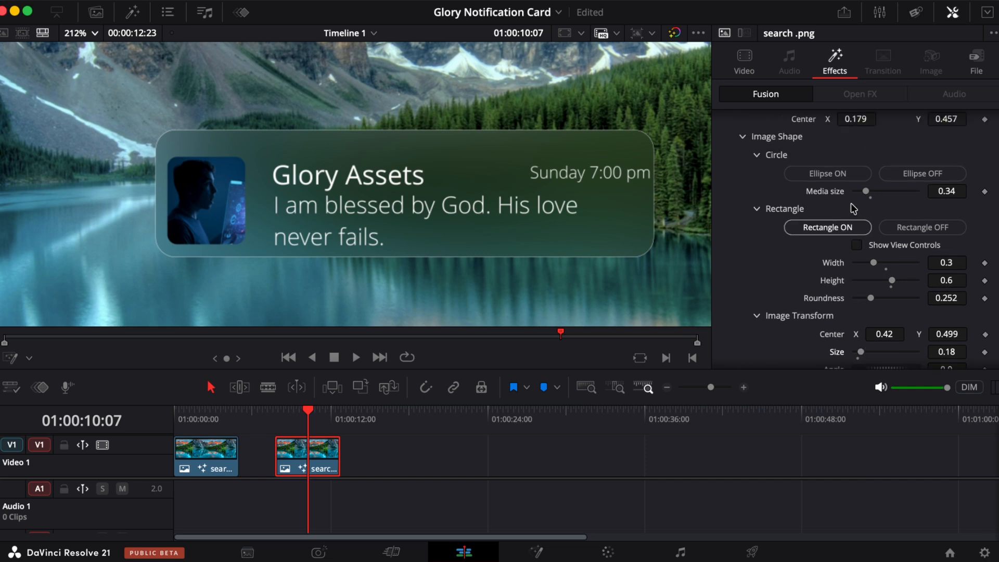
left_click_drag(855, 130, 832, 131)
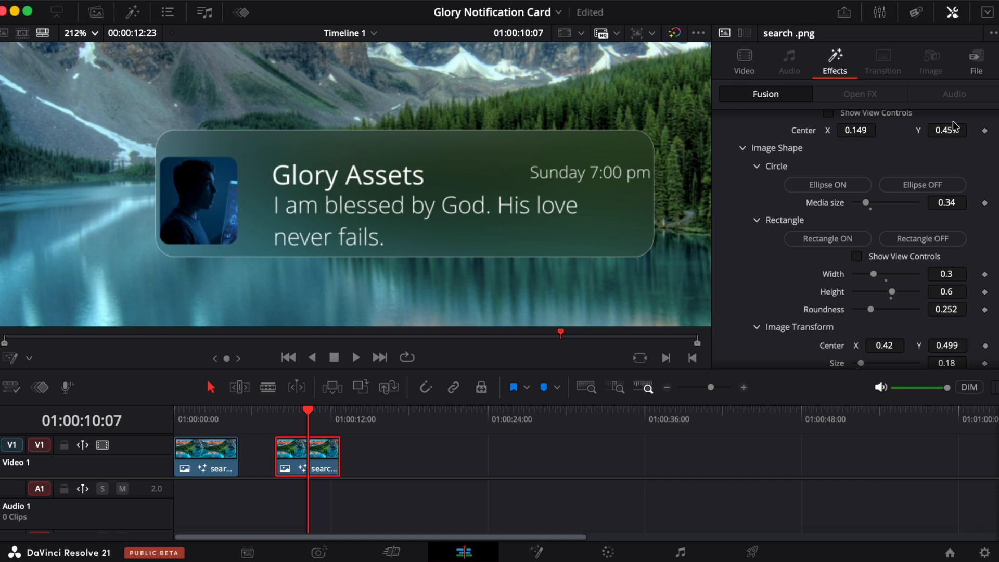
left_click_drag(950, 129, 947, 129)
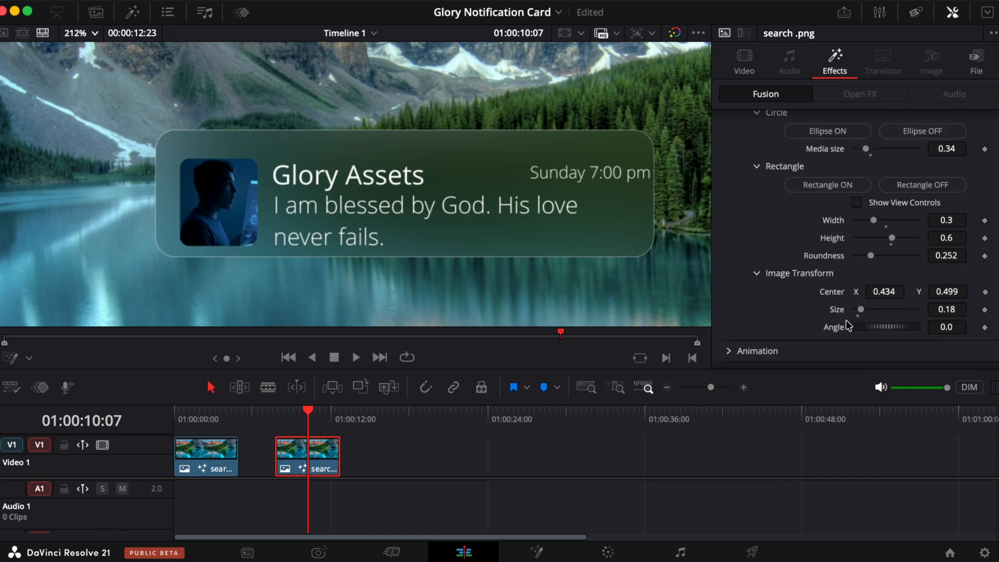
- Set the rectangle mask roundness to about 0.47
mouse_move(871, 256)
left_mouse_down()
mouse_move(946, 244)
mouse_move(887, 257)
left_mouse_up()
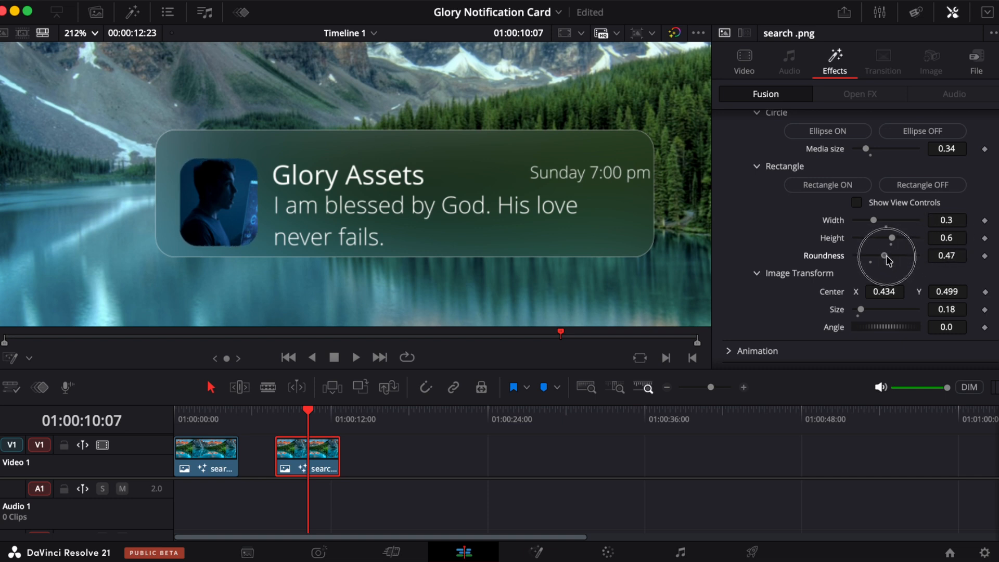
- Change the font weight of the card's title text in the Texts settings
scroll(903, 216, "up", 1)
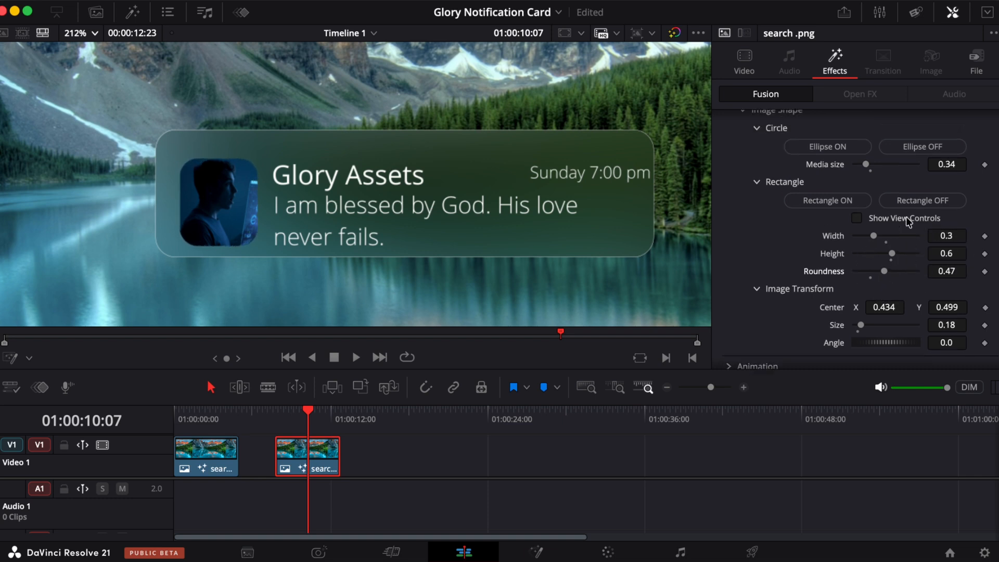
scroll(951, 284, "down", 2)
left_click(946, 275)
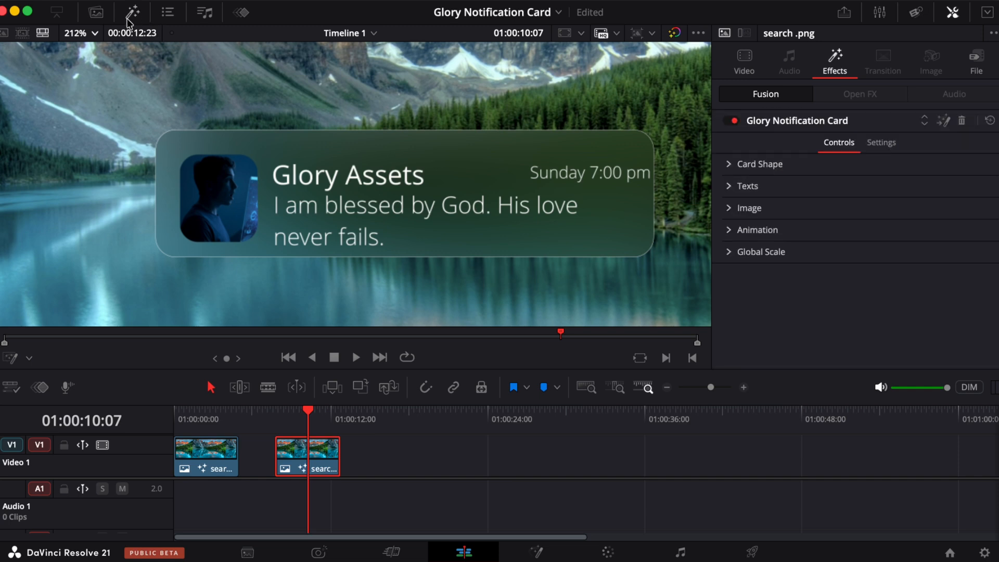
left_click(95, 32)
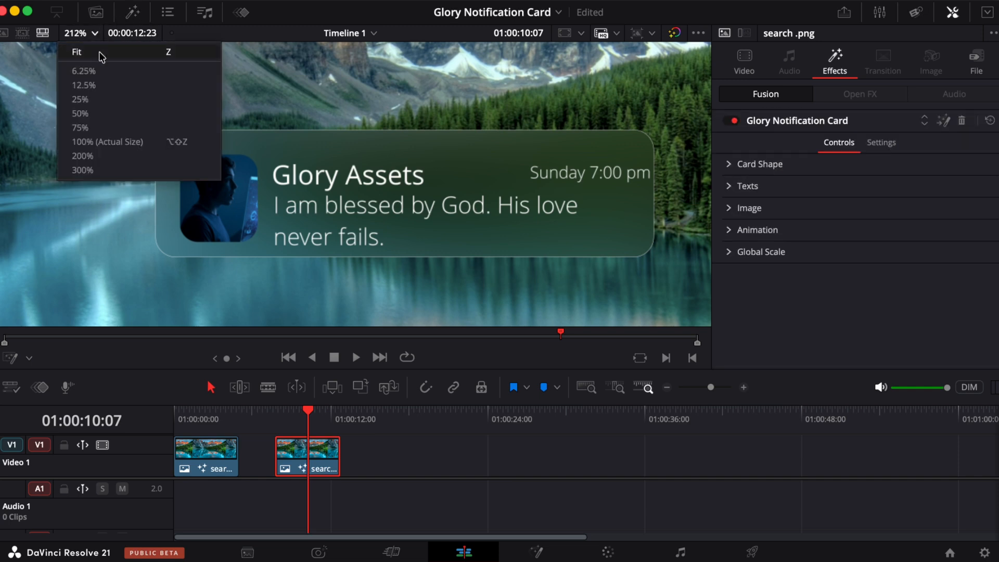
left_click(99, 52)
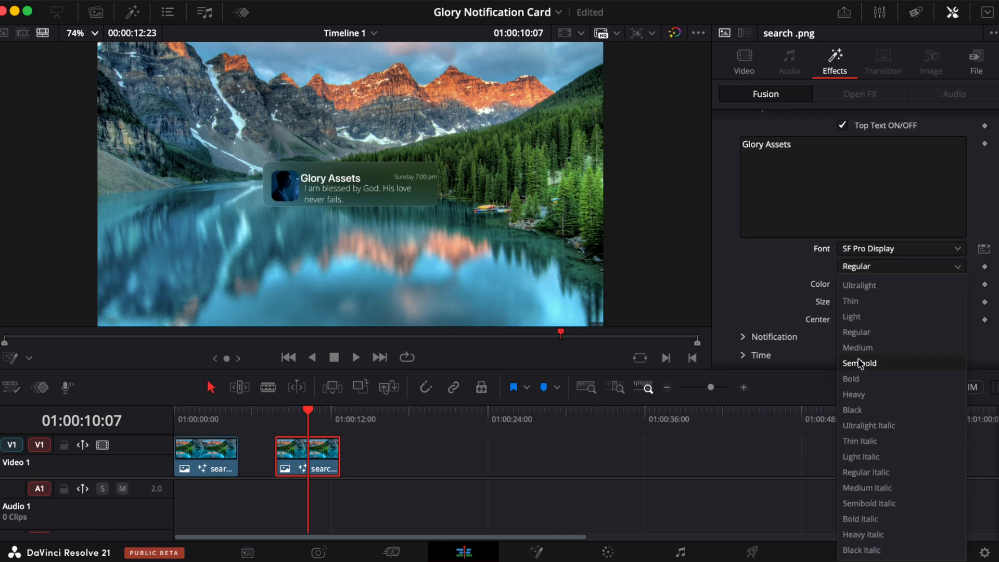
left_click(943, 264)
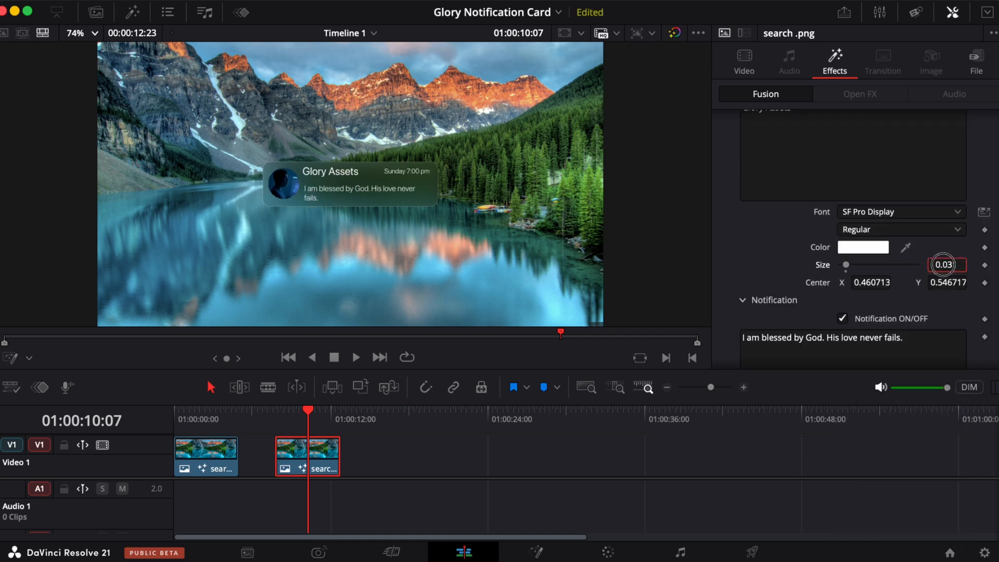
mouse_move(943, 264)
left_mouse_down()
mouse_move(931, 271)
mouse_move(946, 260)
left_mouse_up()
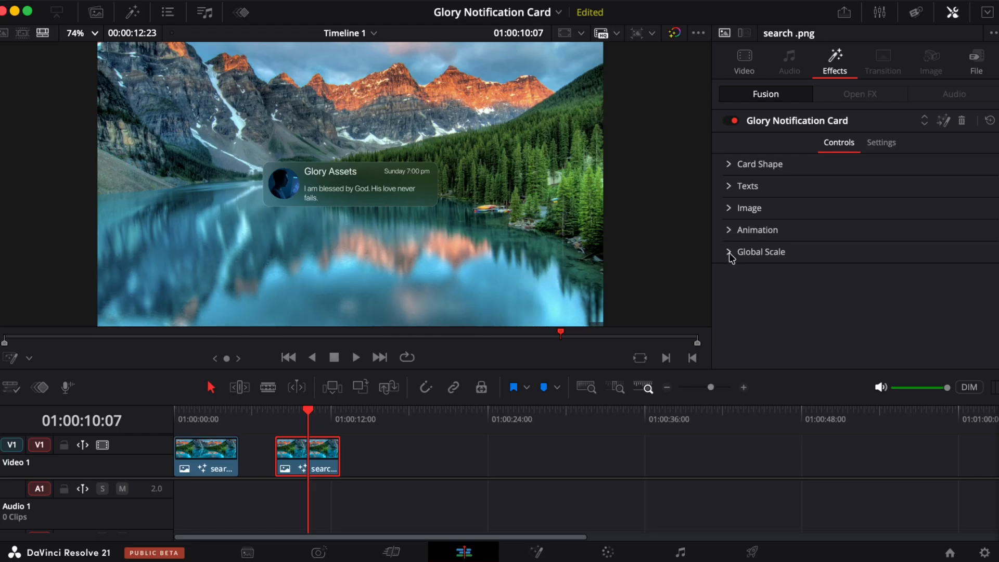
- Inspect the Global Scale size setting of the card
left_click(729, 253)
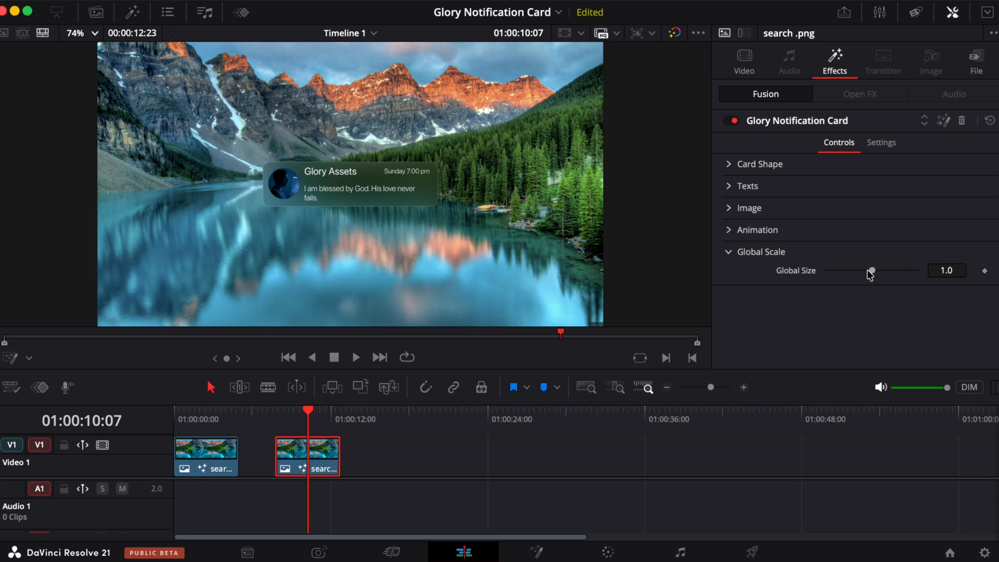
mouse_move(870, 275)
left_mouse_down()
mouse_move(891, 274)
mouse_move(831, 275)
mouse_move(885, 268)
mouse_move(865, 271)
left_mouse_up()
left_click(728, 252)
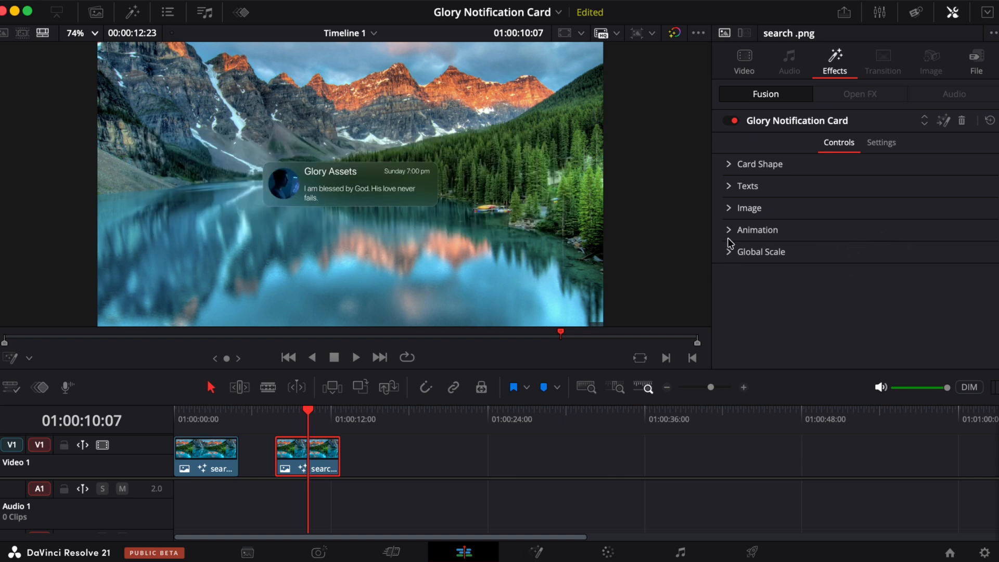
- Open the Animation settings and play the clip to preview the card's entrance animation
left_click(729, 230)
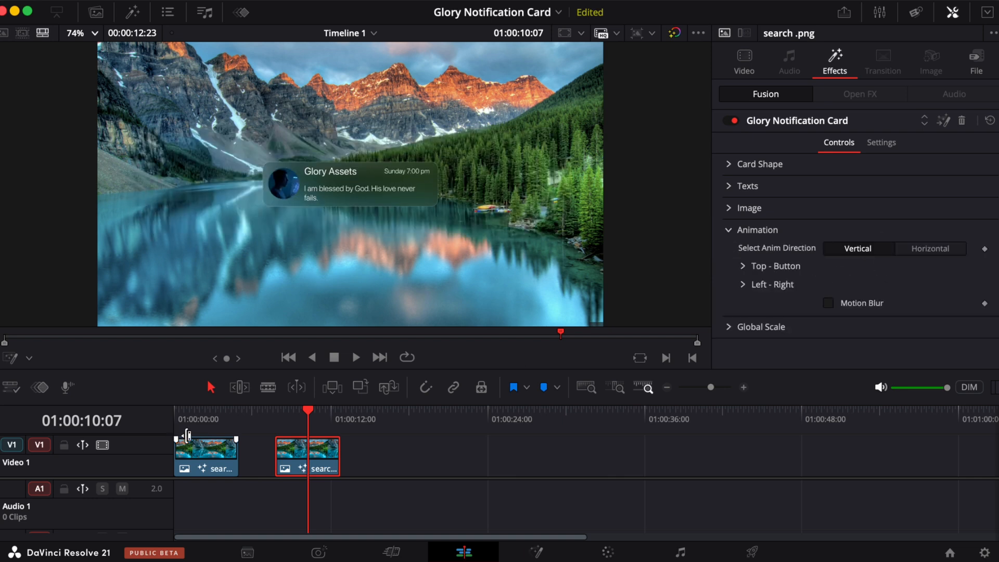
left_click(270, 422)
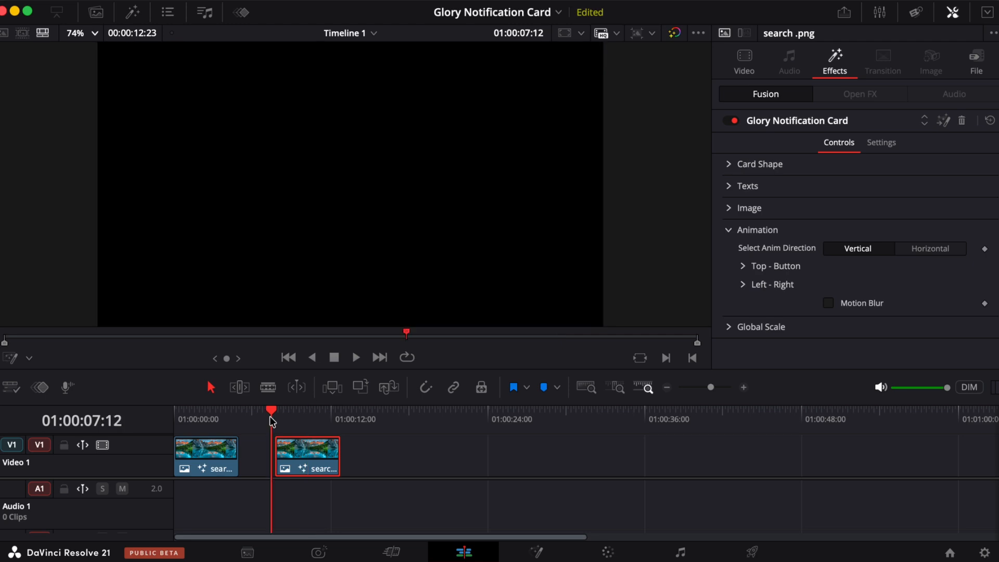
key("space")
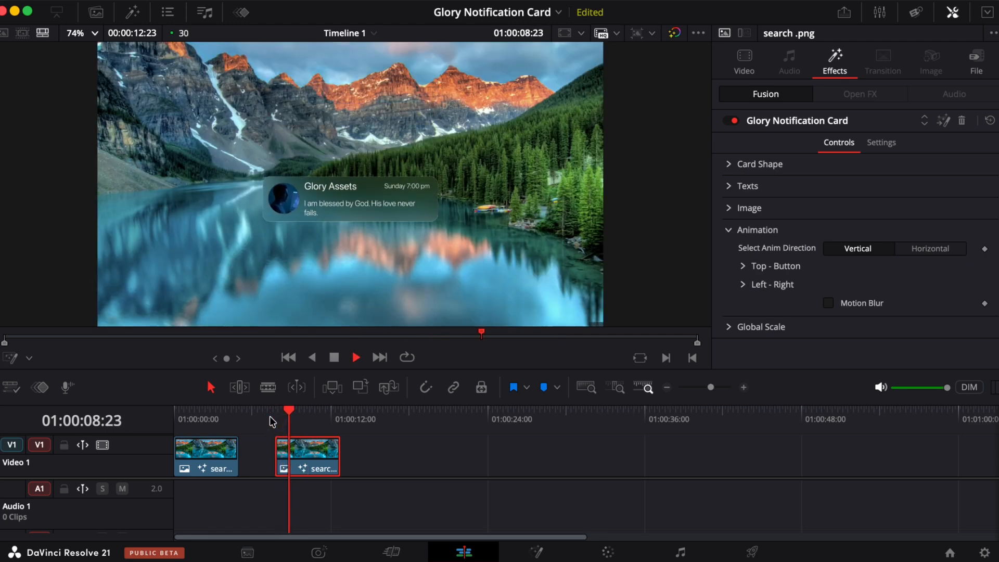
left_click(271, 421)
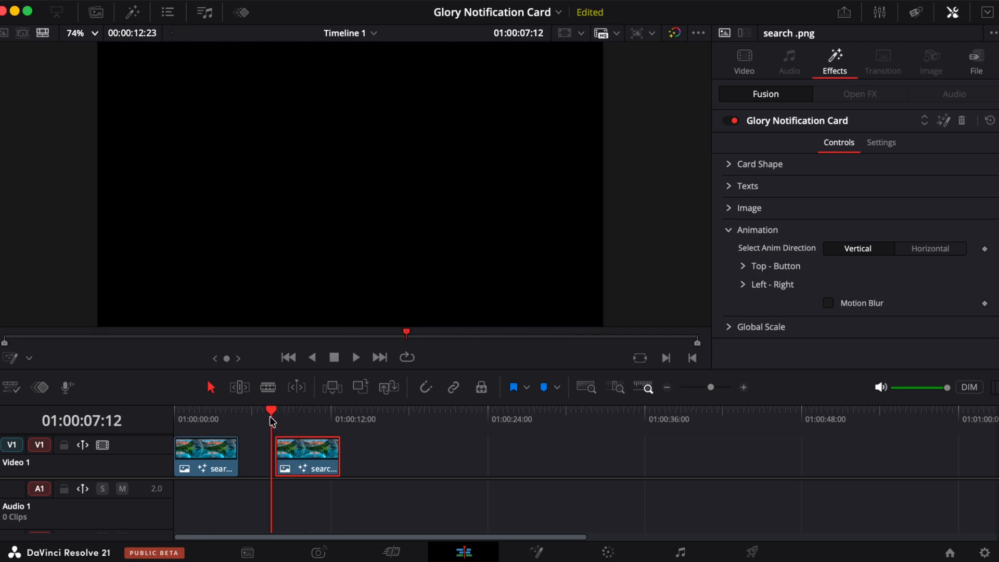
key("space")
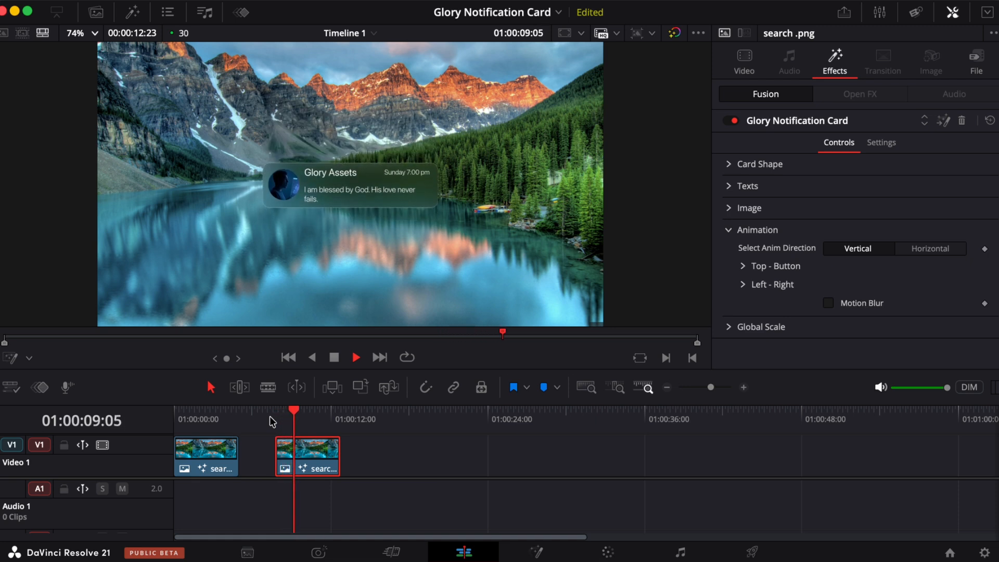
key("space")
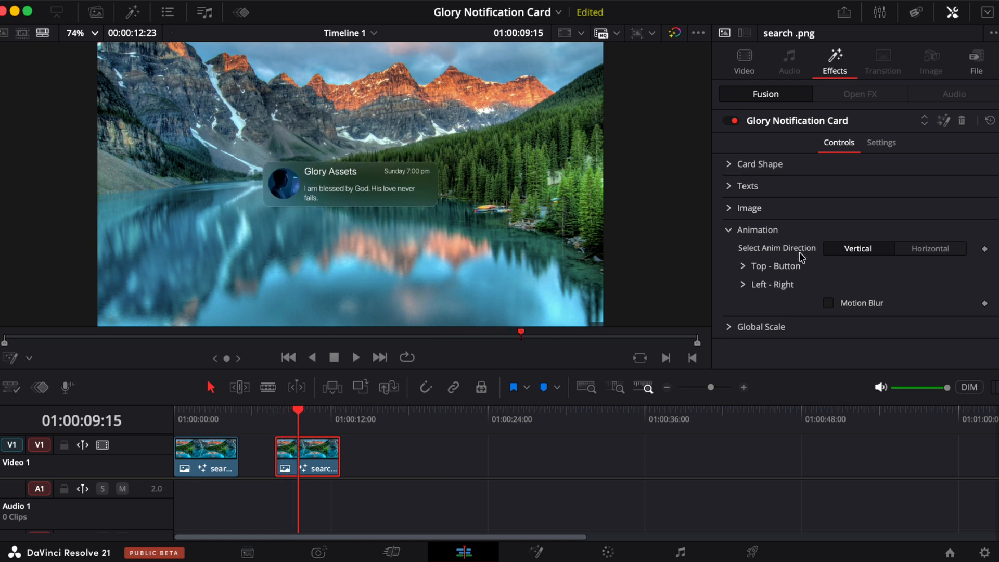
- Try the Horizontal animation direction and preview it on the clip
left_click(926, 252)
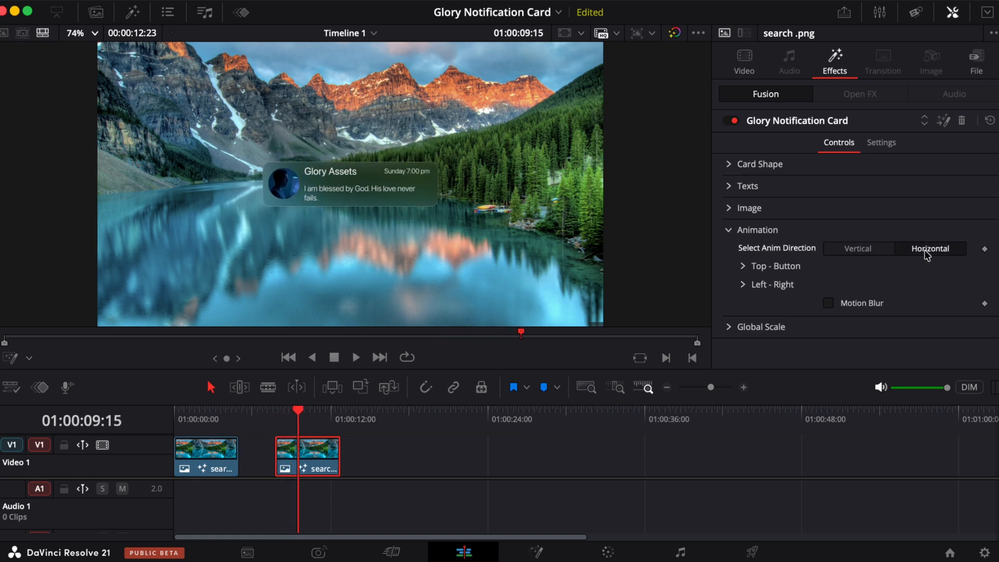
left_click(274, 413)
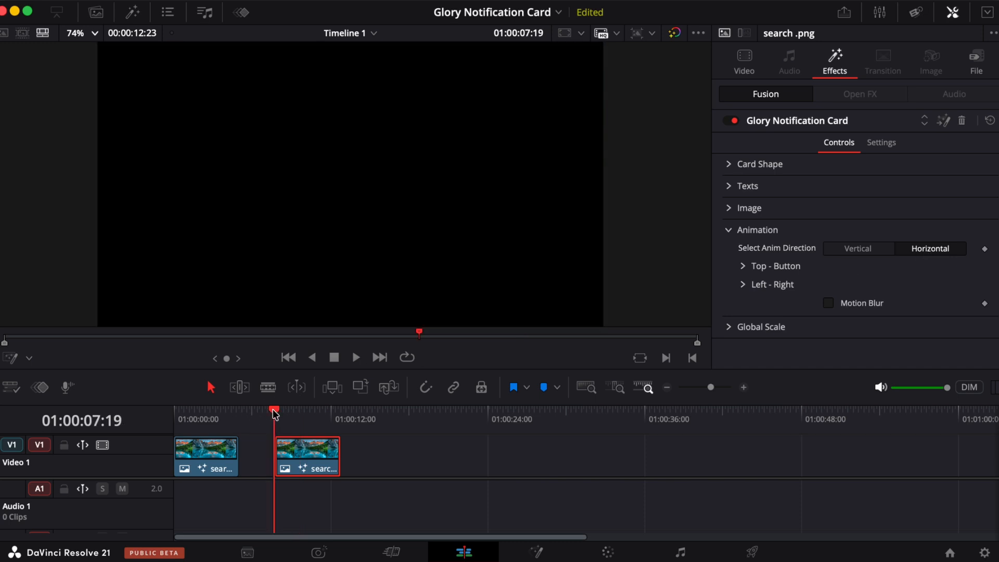
key("space")
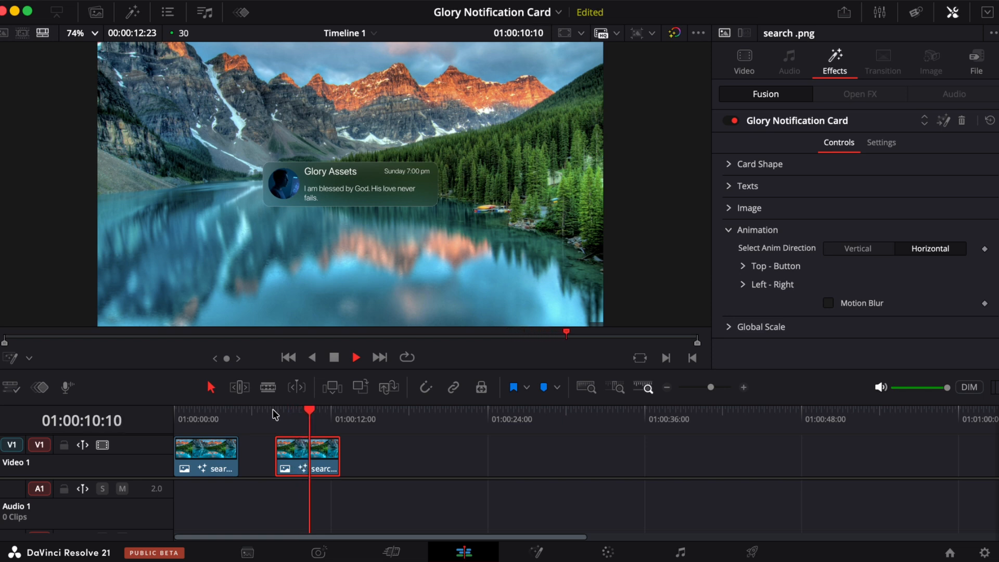
key("space")
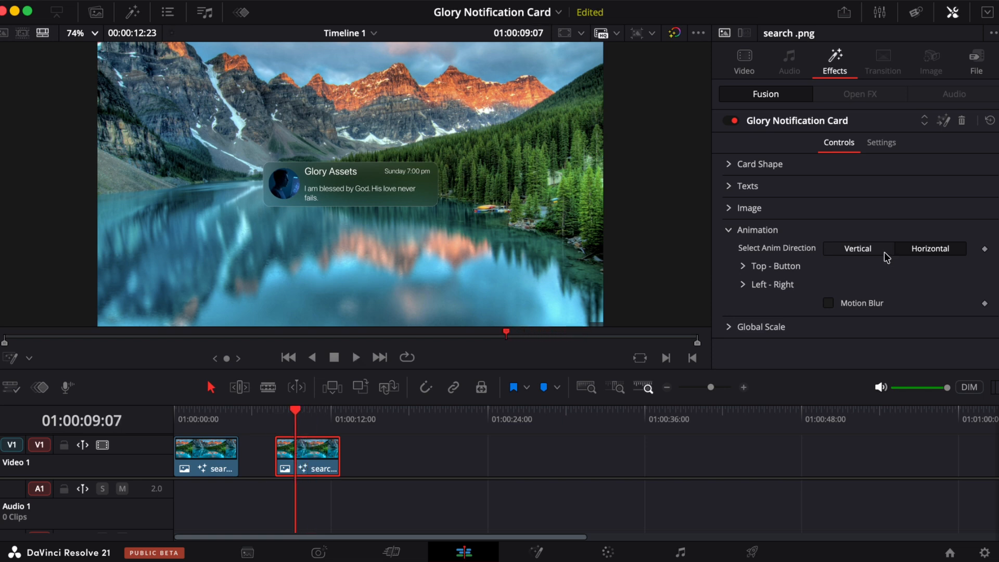
- Set the animation direction back to Vertical and preview the Top - Button animation from its start
left_click(850, 251)
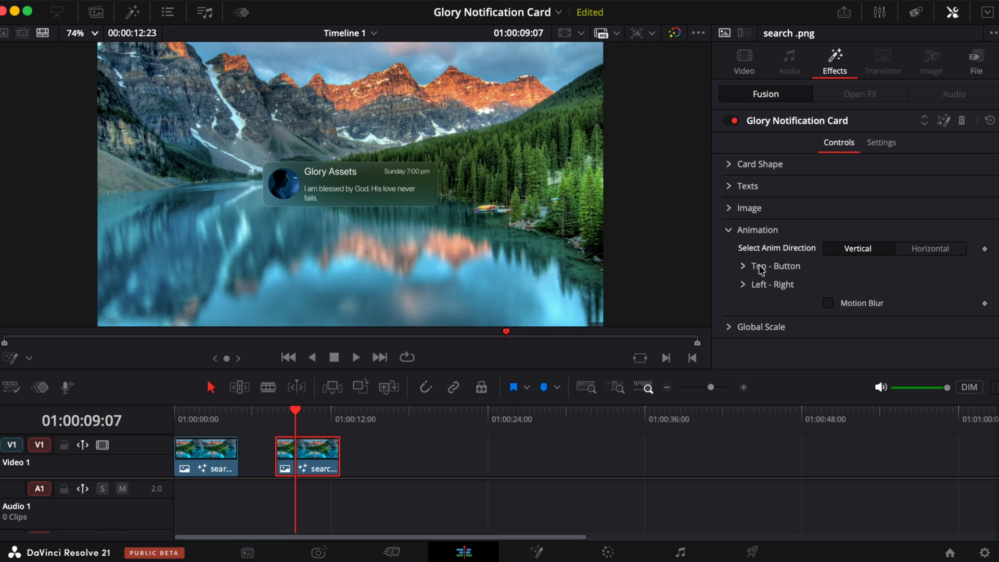
left_click(797, 267)
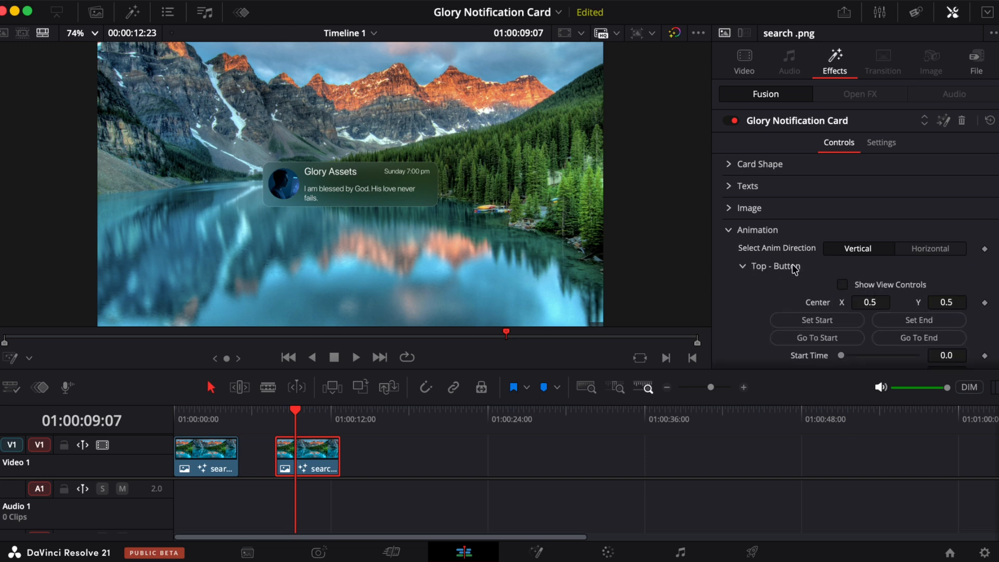
scroll(877, 298, "down", 3)
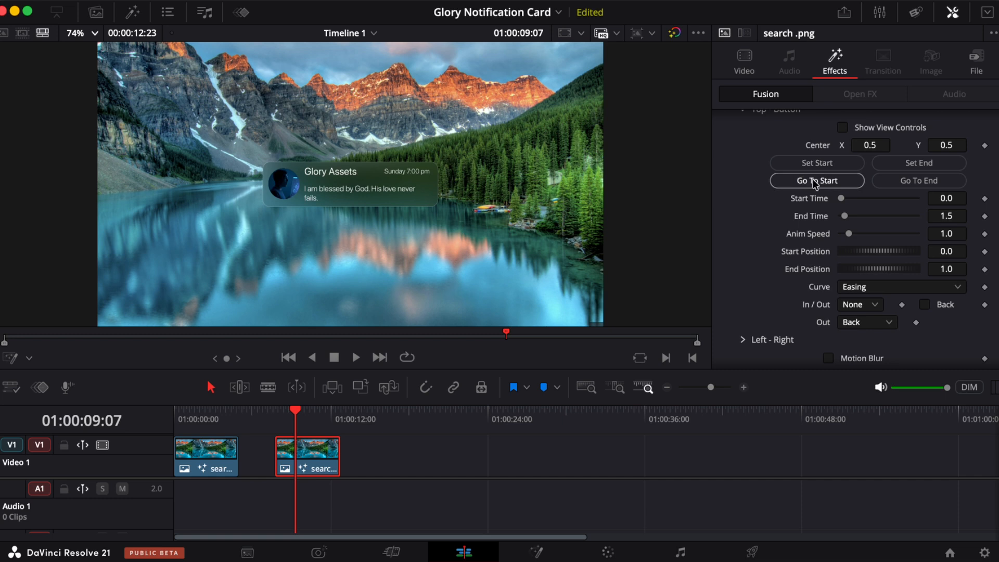
left_click(815, 182)
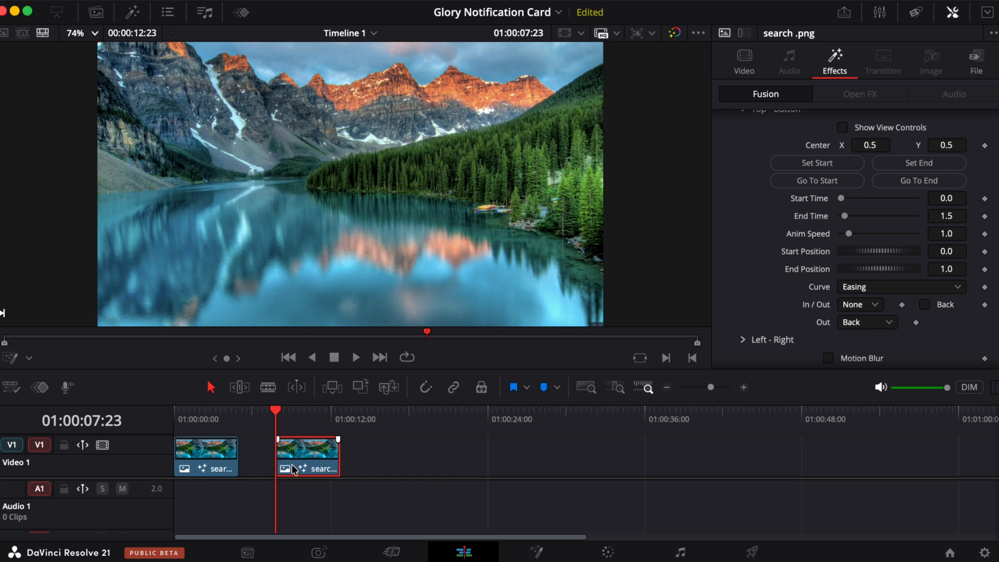
key("space")
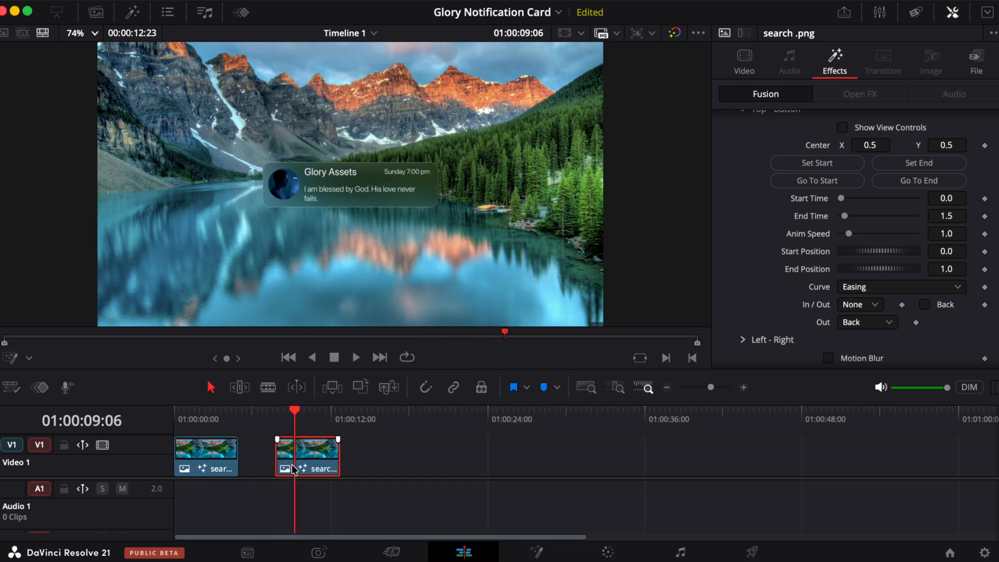
scroll(747, 192, "up", 4)
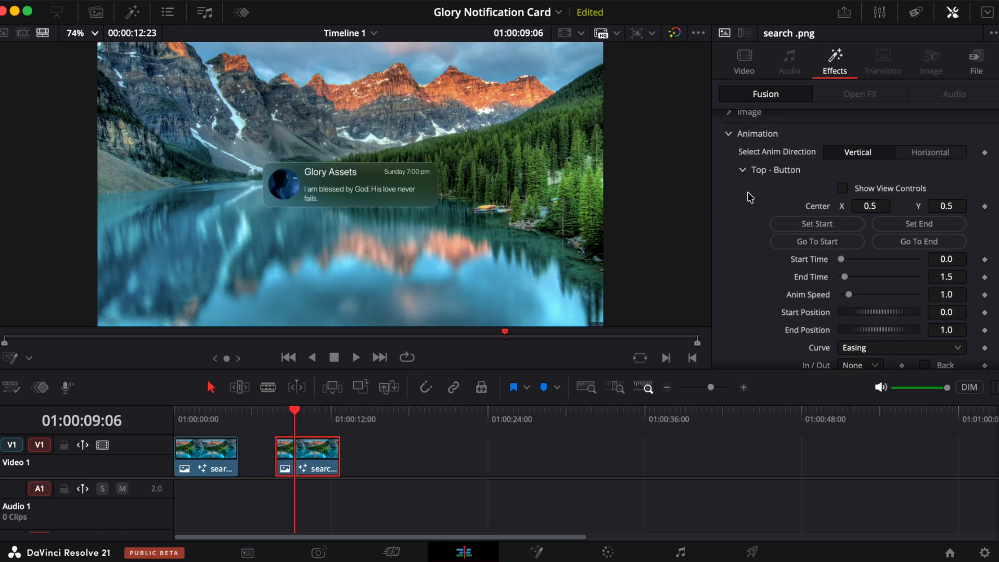
scroll(902, 208, "up", 1)
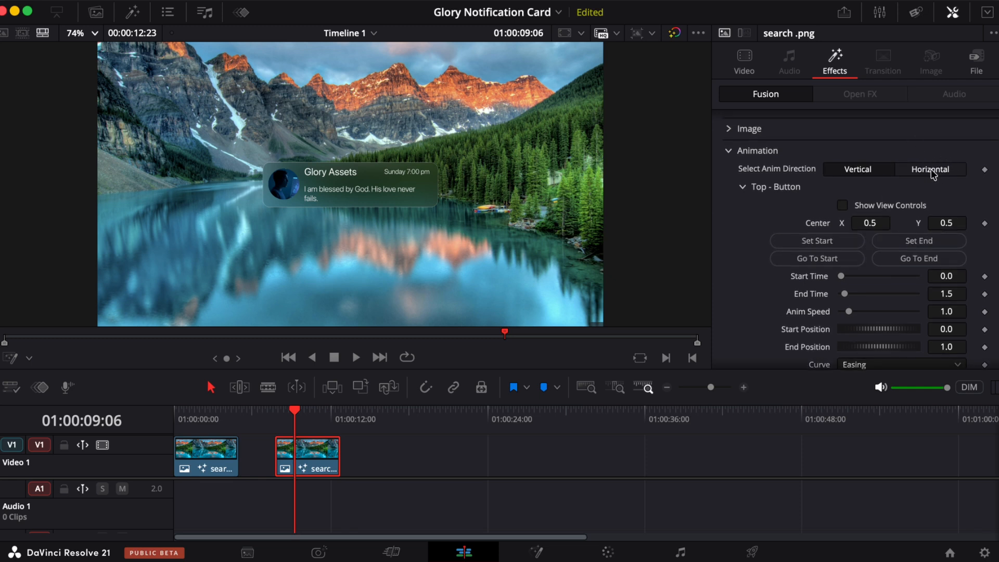
scroll(811, 232, "down", 2)
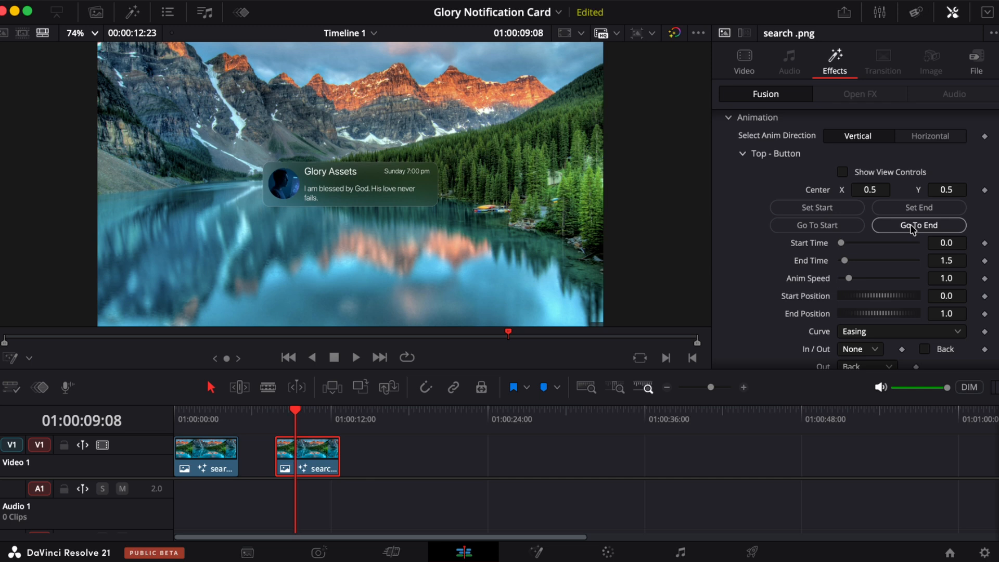
- Set the Top - Button animation start and end times at chosen playhead positions, about 0.73 and 2.37
left_click(806, 226)
left_click(914, 226)
left_click(279, 416)
key("space")
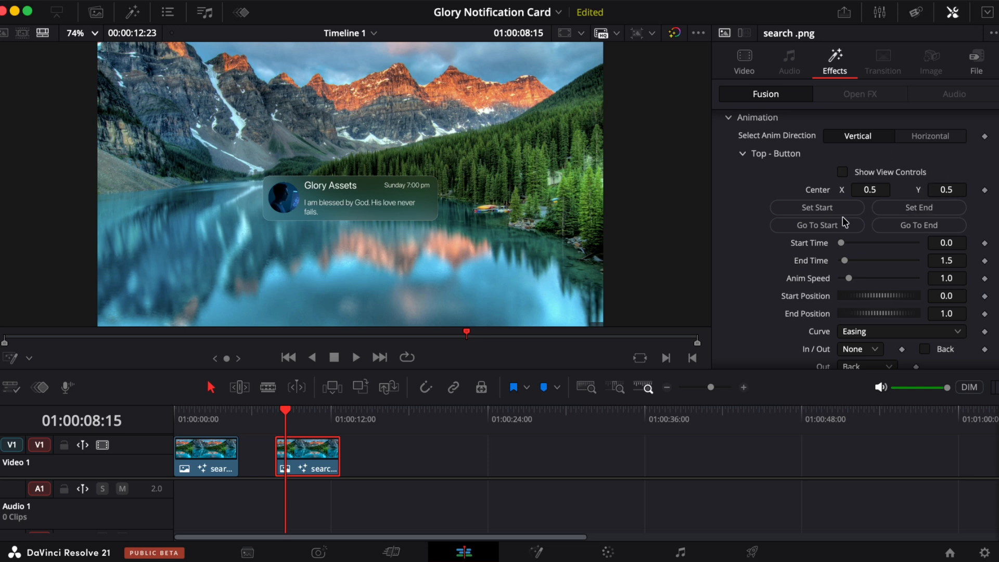
left_click(818, 205)
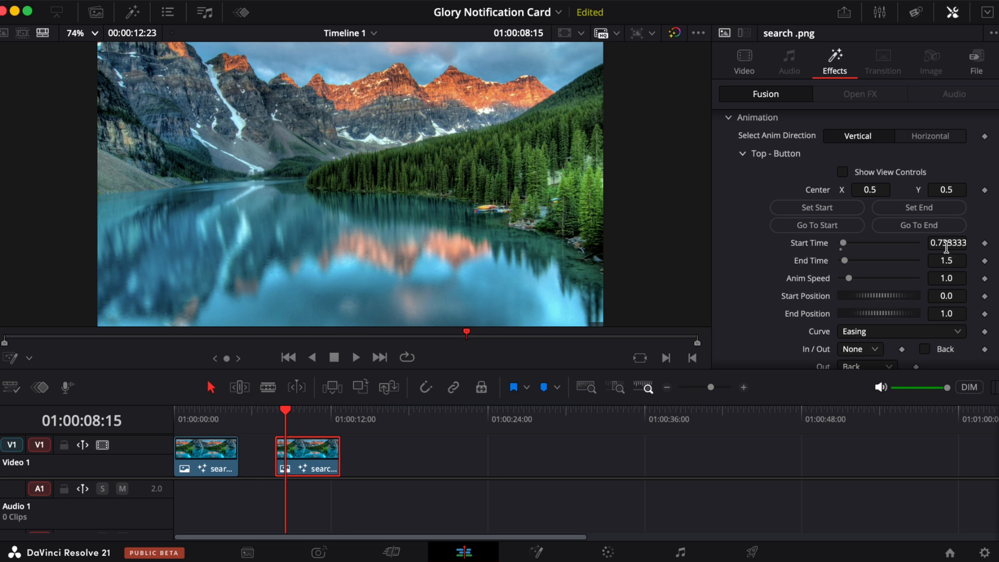
left_click(917, 227)
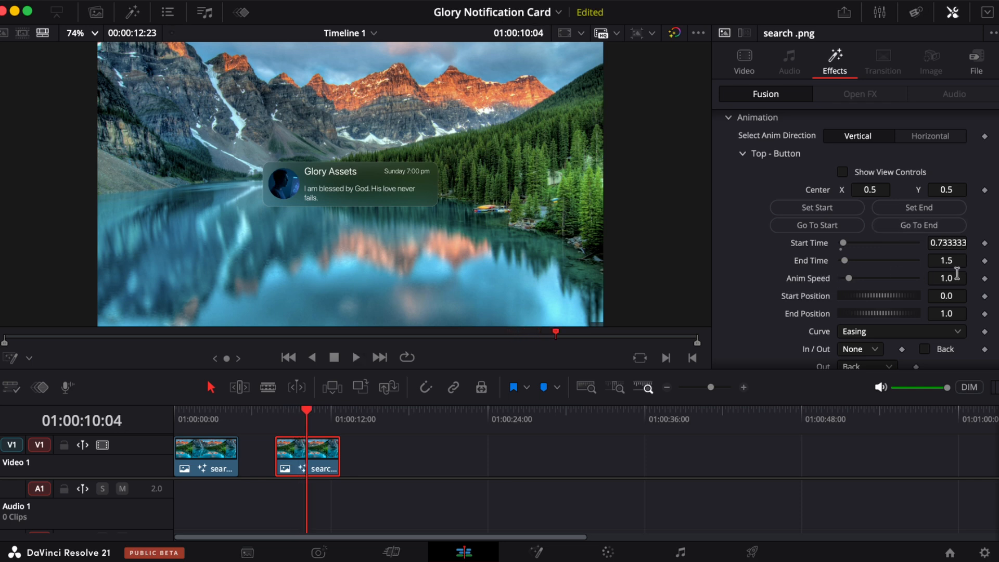
left_click(919, 209)
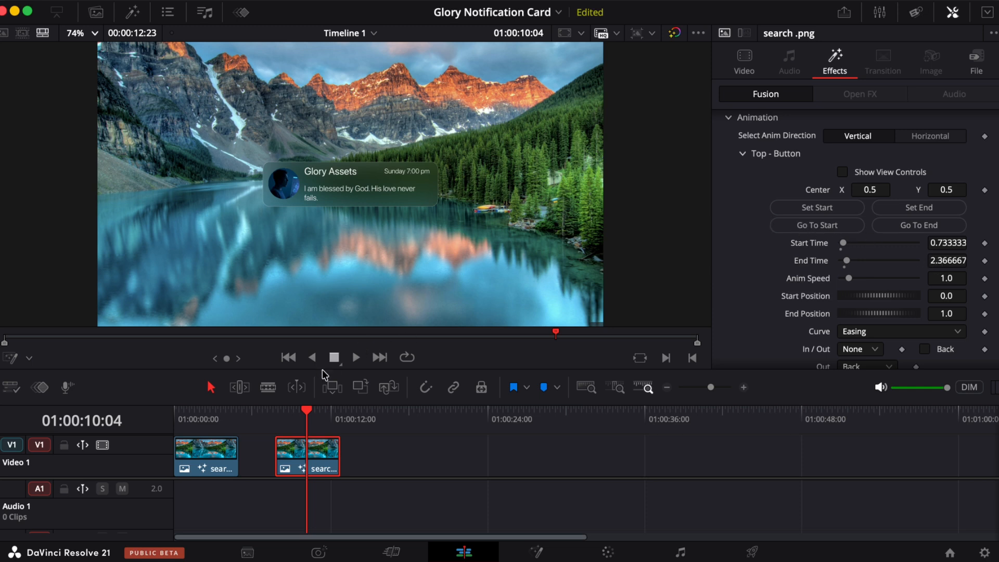
- Play the clip and jump to the animation start to preview the retimed entrance
left_click(273, 418)
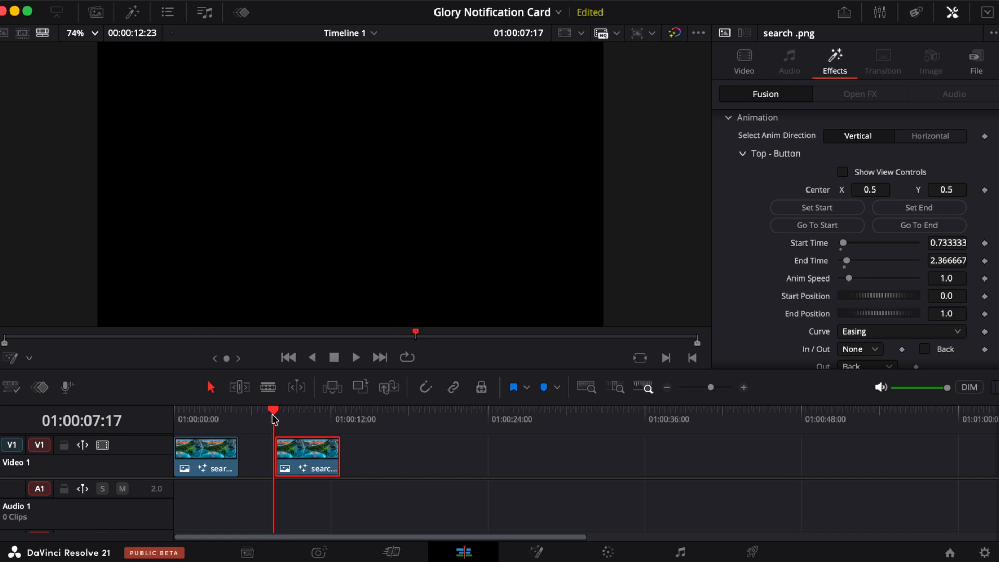
left_click_drag(272, 415, 275, 414)
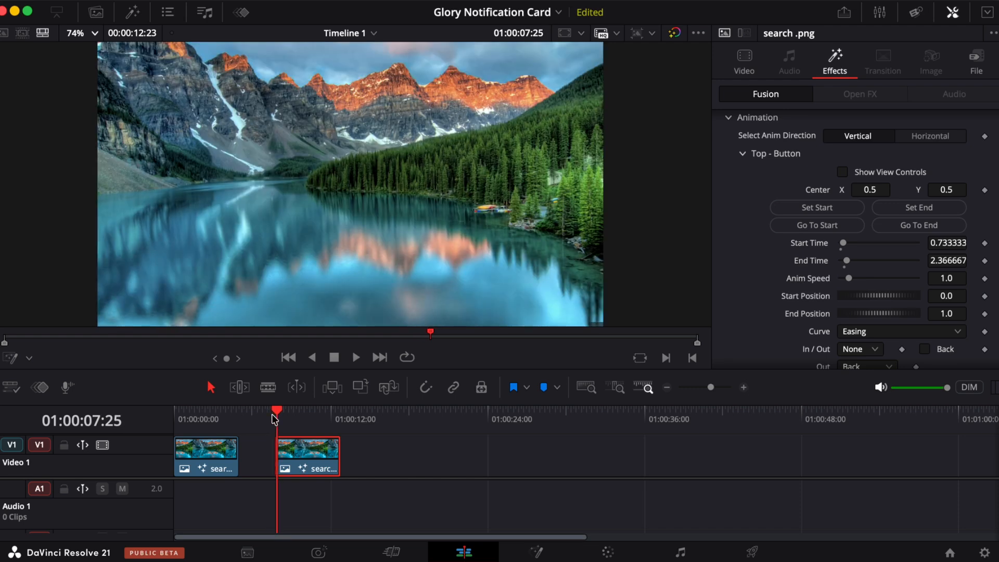
key("space")
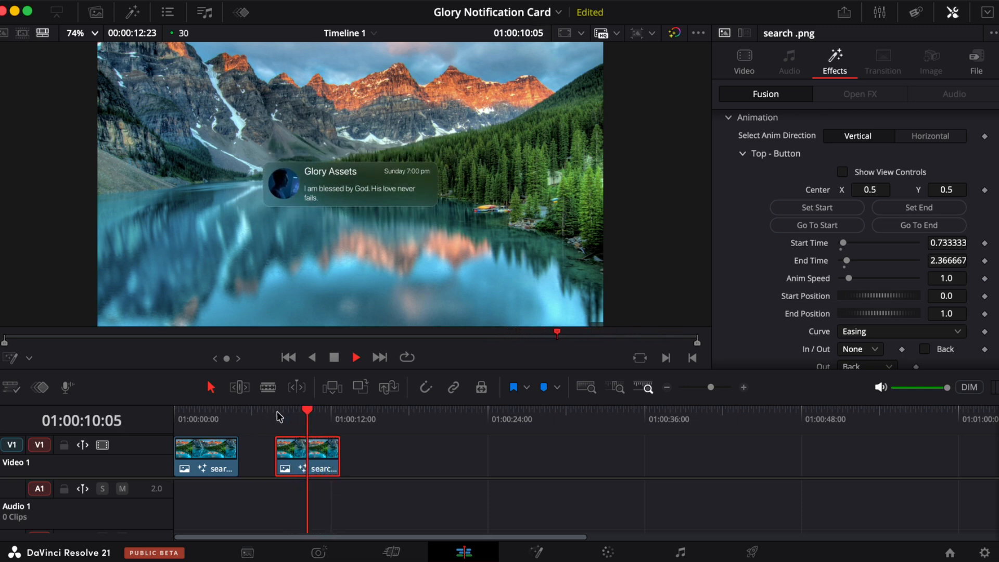
key("space")
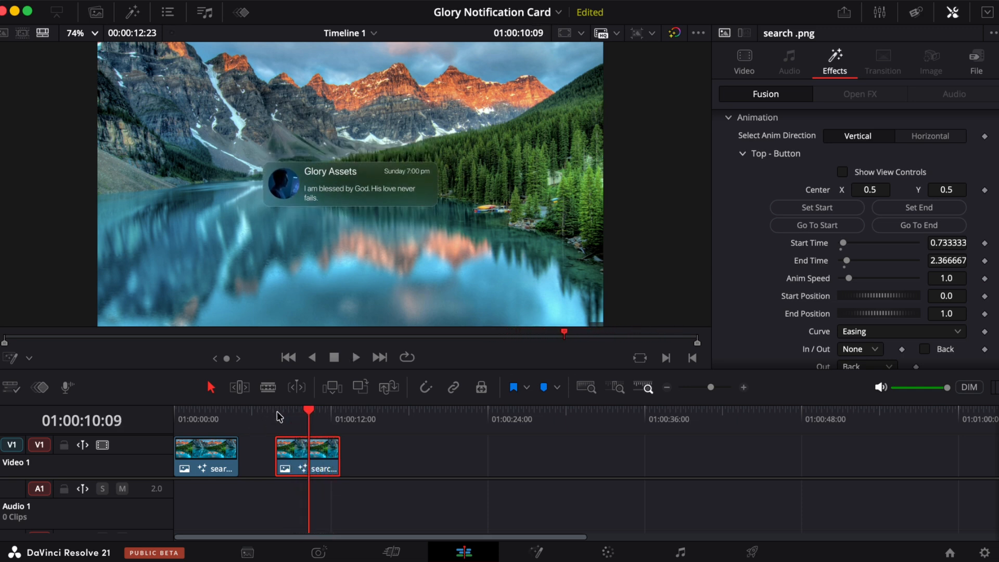
left_click(826, 227)
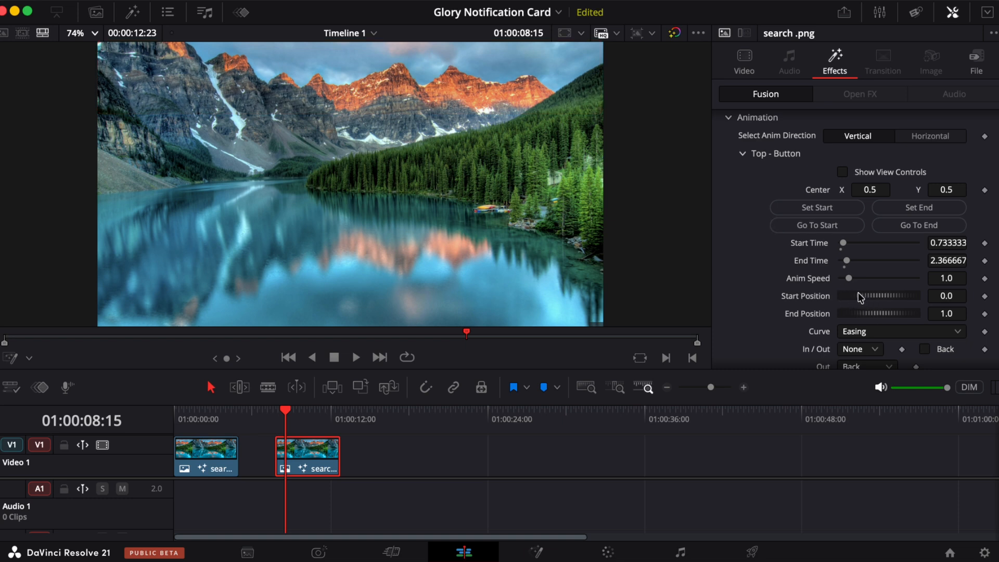
left_click(817, 227)
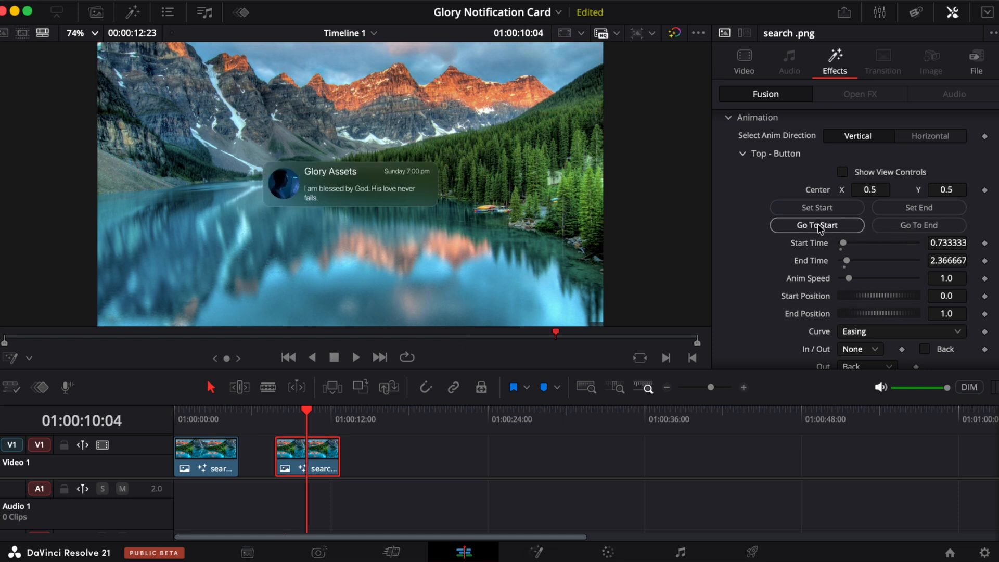
- Set the Top - Button animation's start position to 0.68 and end position to 0.593
left_click(817, 225)
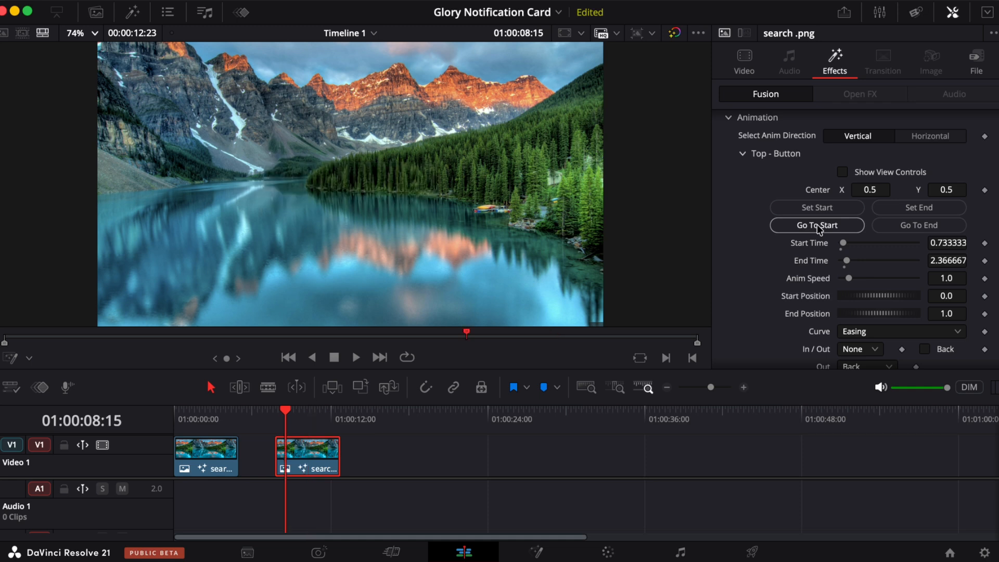
left_click_drag(892, 300, 876, 300)
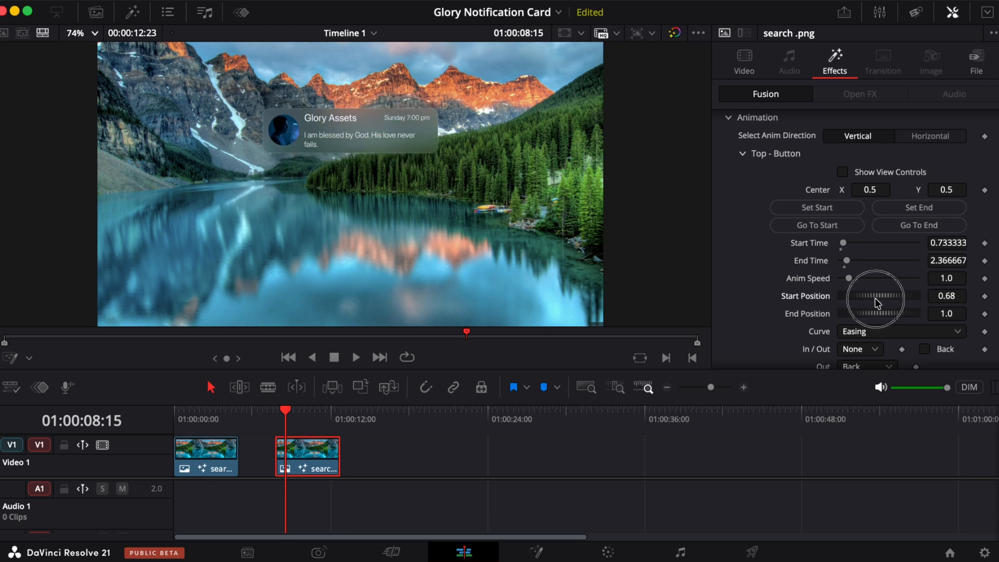
left_click(920, 226)
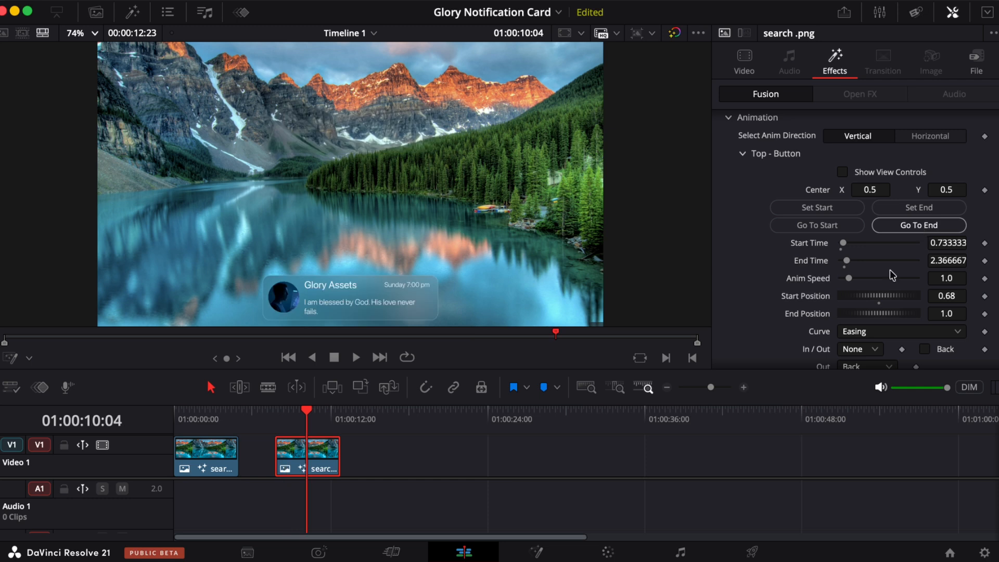
left_click_drag(884, 311, 878, 318)
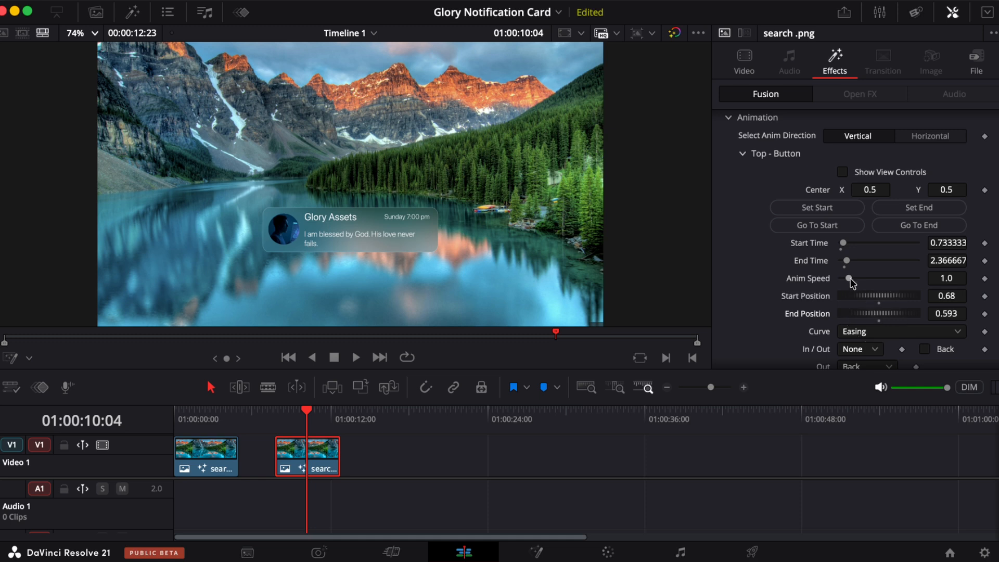
- Play the clip from the animation start and jump between the animation start and end to preview
left_click(812, 226)
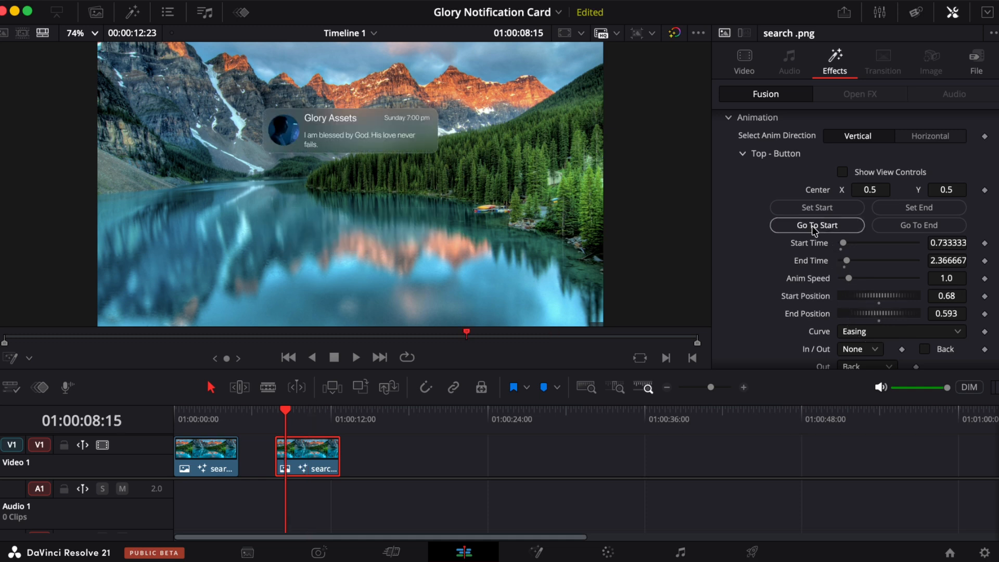
key("space")
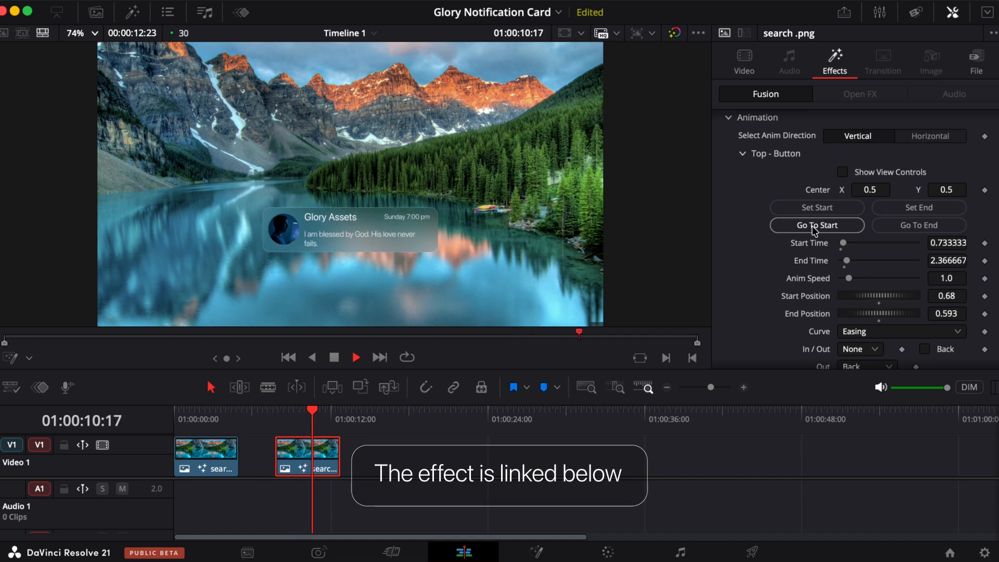
key("space")
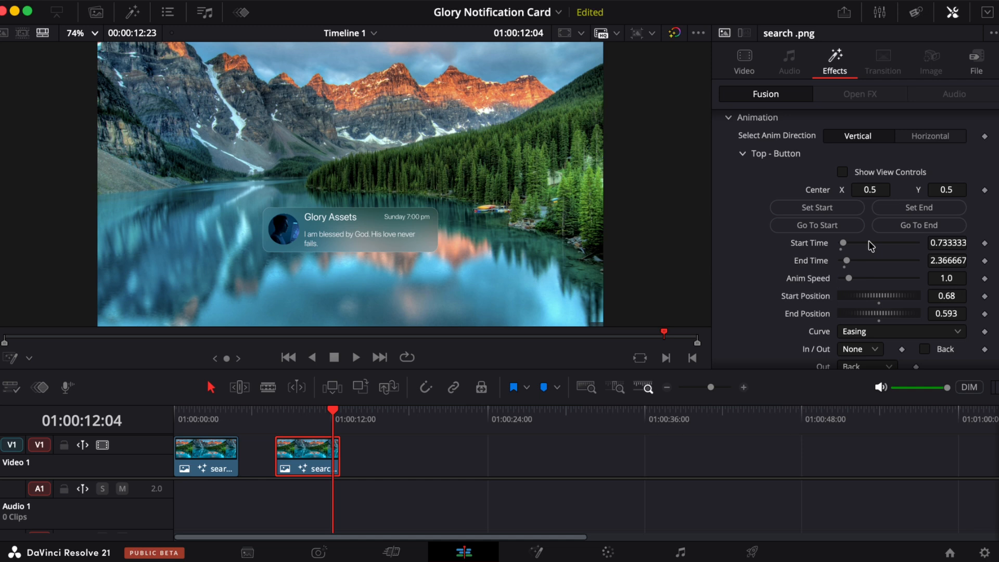
left_click(856, 225)
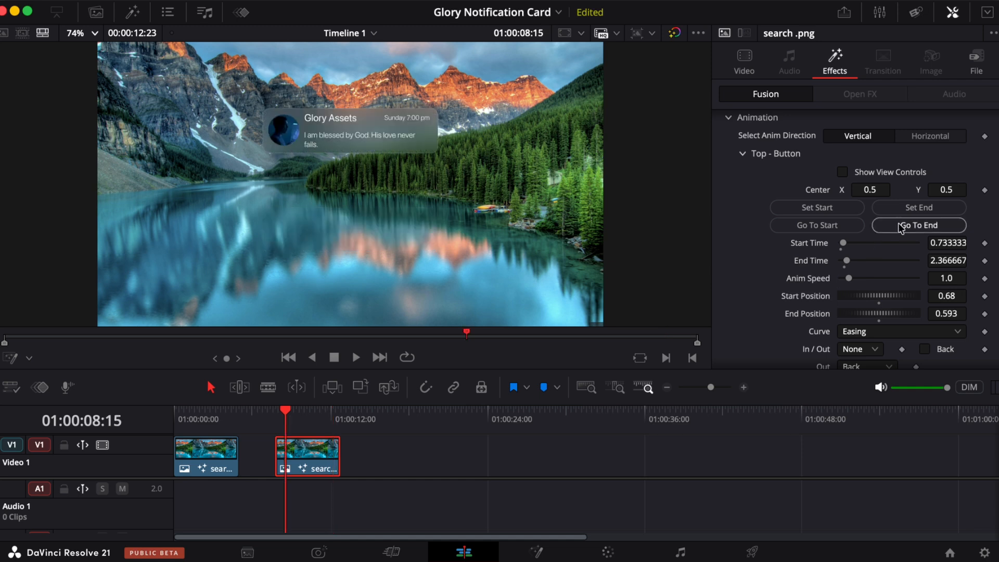
left_click(904, 225)
left_click(832, 225)
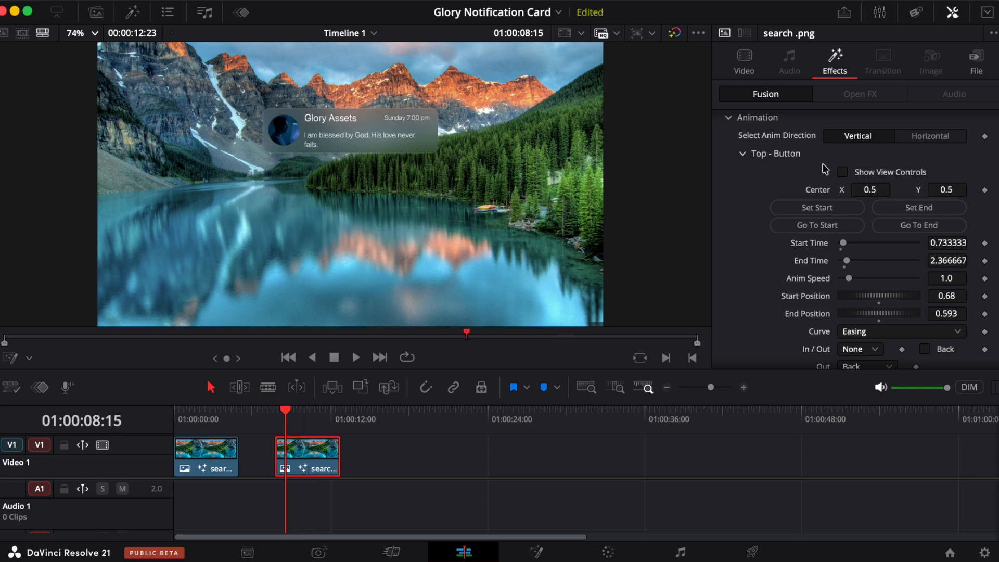
- Expand the Hide Card settings and try moving the Hide Card's center Y to 0.101
scroll(822, 163, "up", 5)
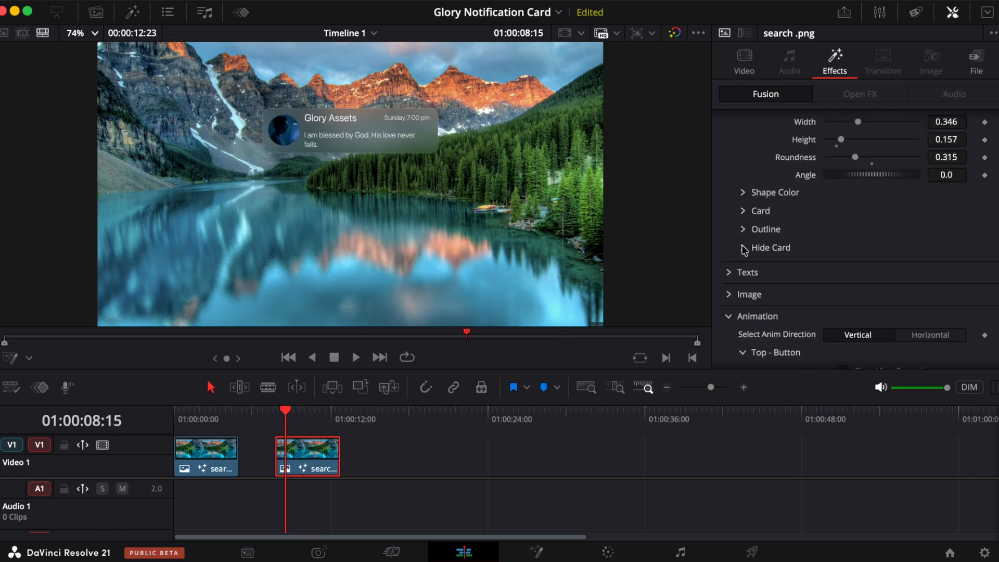
left_click(743, 248)
scroll(744, 249, "down", 4)
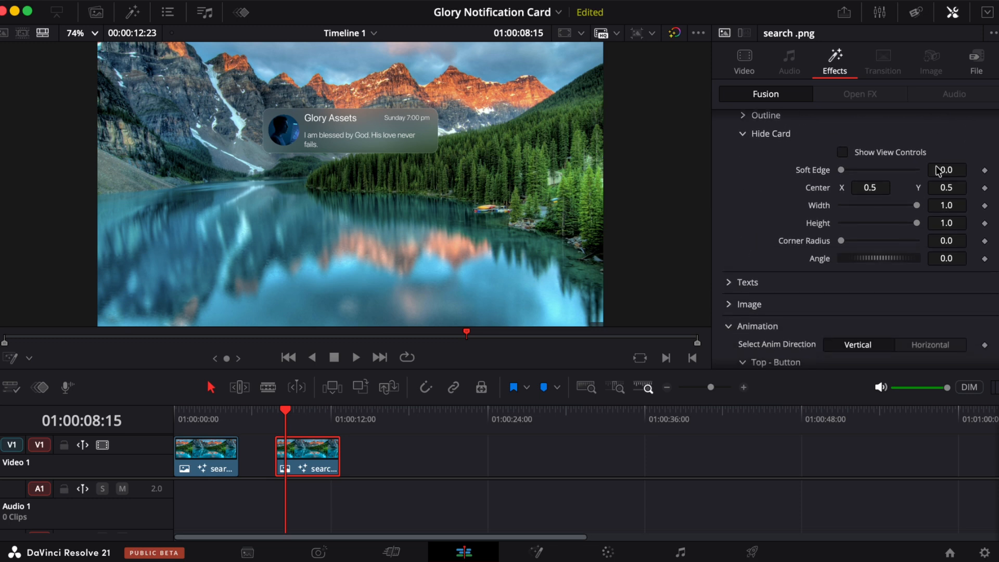
left_click(775, 242)
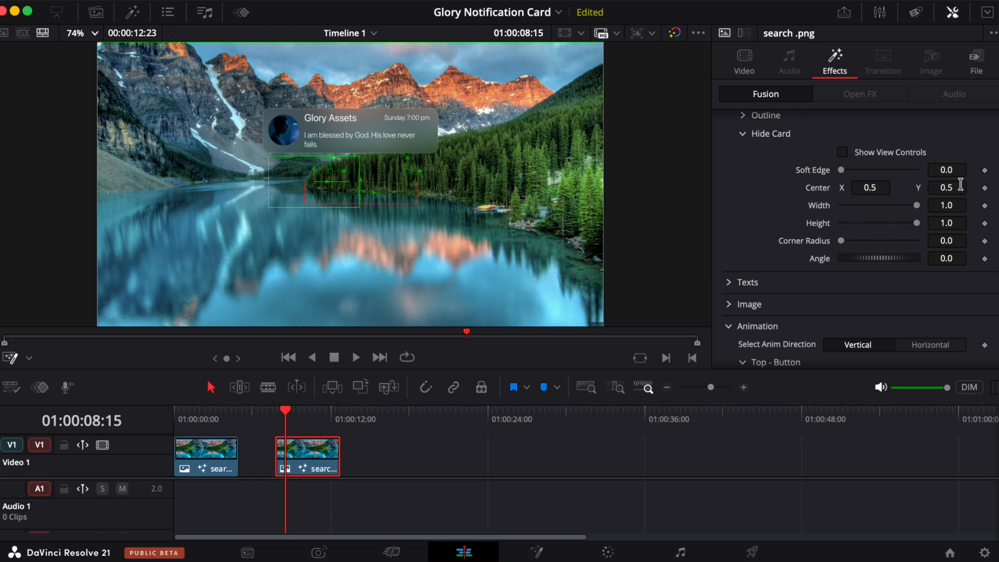
left_click_drag(951, 188, 669, 266)
- Play the clip from its start to preview the card's entrance with the hide mask
left_click(277, 418)
key("space")
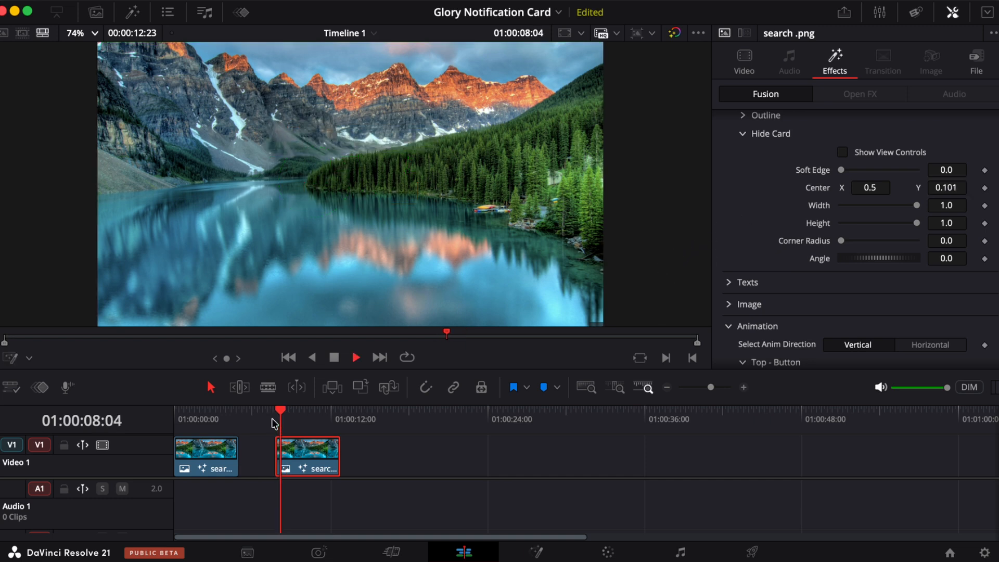
key("space")
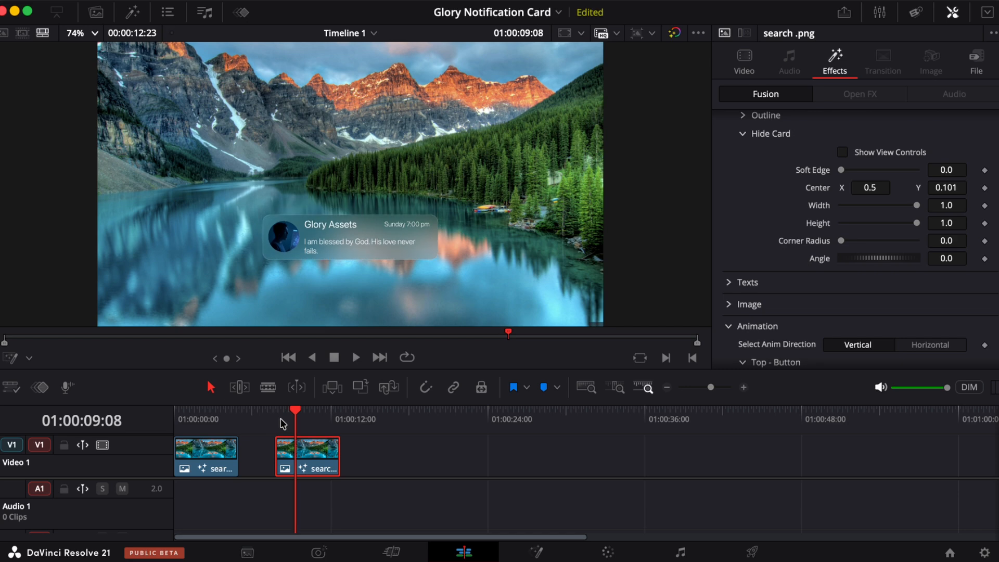
left_click(276, 418)
key("space")
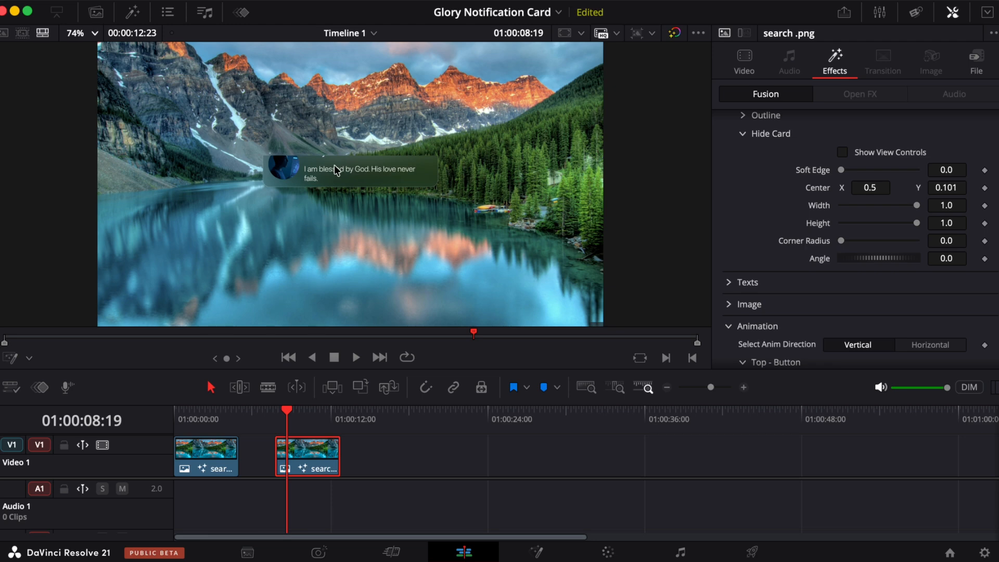
- Zoom into the viewer and set the Hide Card's soft edge to 0.0056
scroll(309, 166, "up", 5)
mouse_move(842, 176)
left_mouse_down()
mouse_move(945, 161)
mouse_move(843, 171)
left_mouse_up()
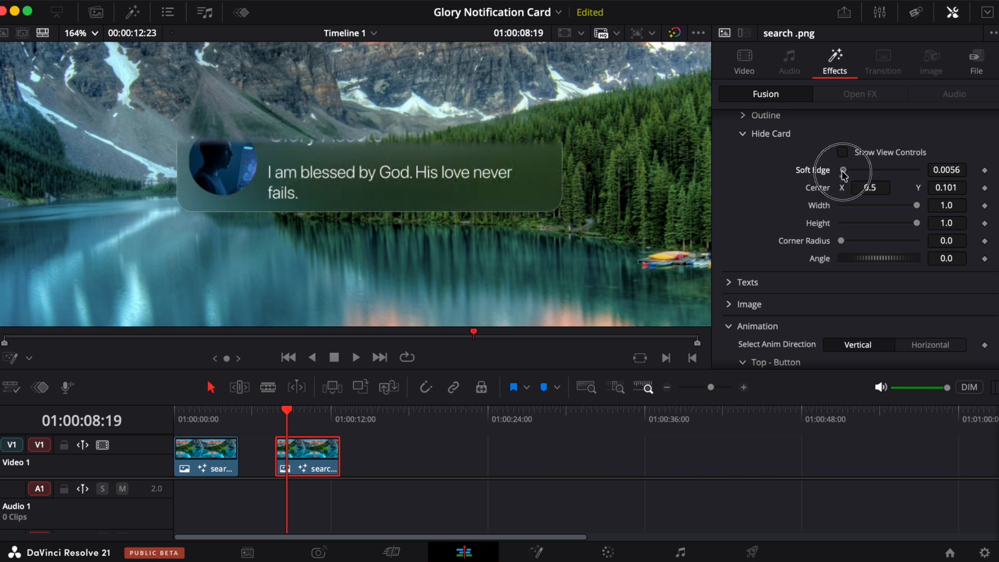
- Replay the clip from its start and step through frames to inspect the card's entrance
left_click(270, 414)
key("space")
key("space")
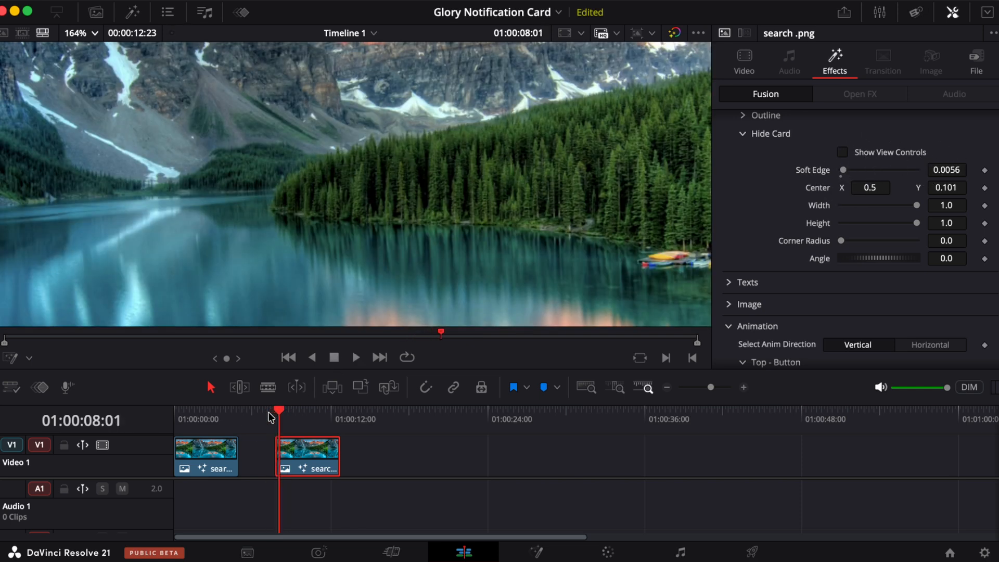
key("Right")
key("Right")
key("Right")
key("Right")
key("Right")
key("Right")
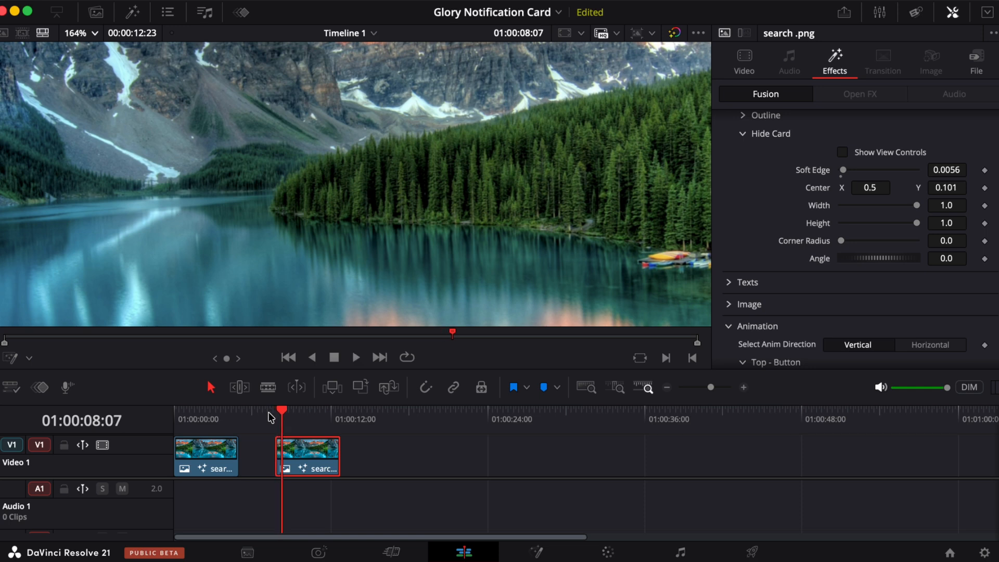
key("space")
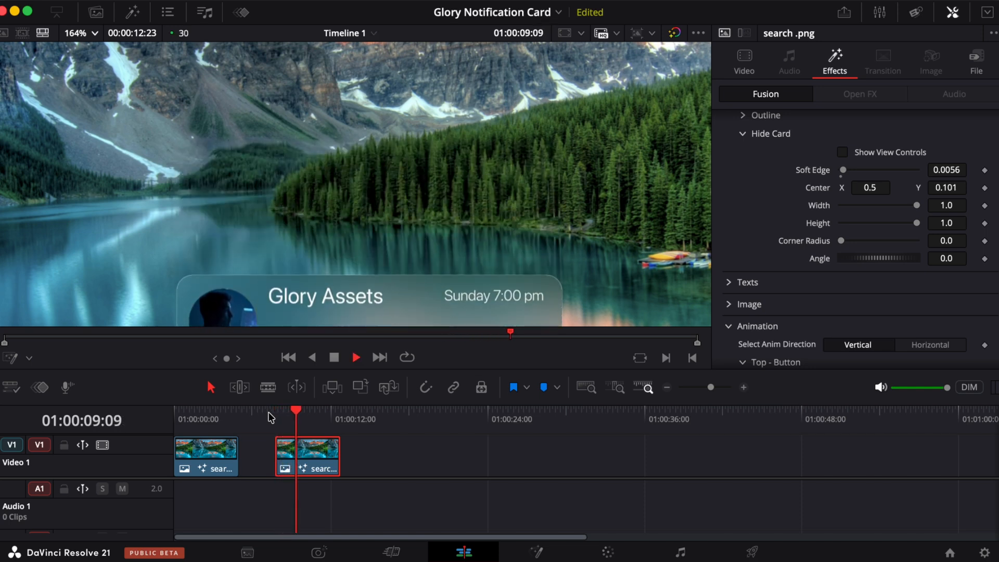
key("space")
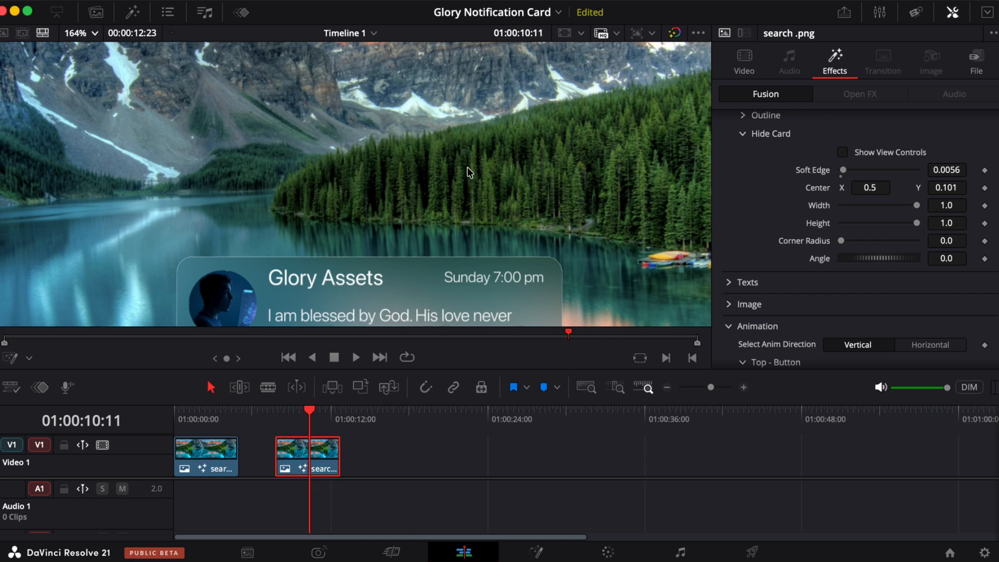
- Fit the viewer and reset the Hide Card's center to its default position
key("shift+z")
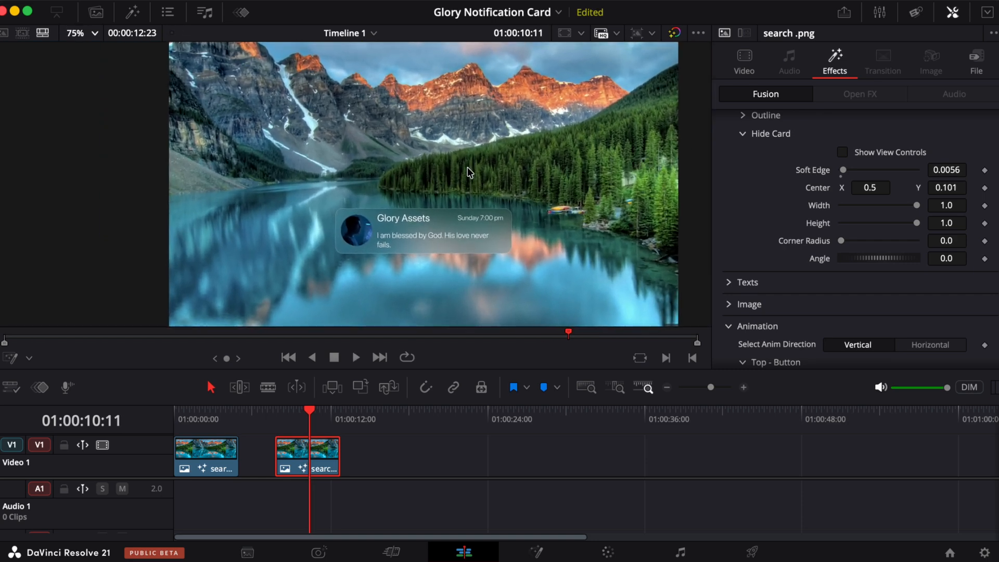
left_click(293, 421)
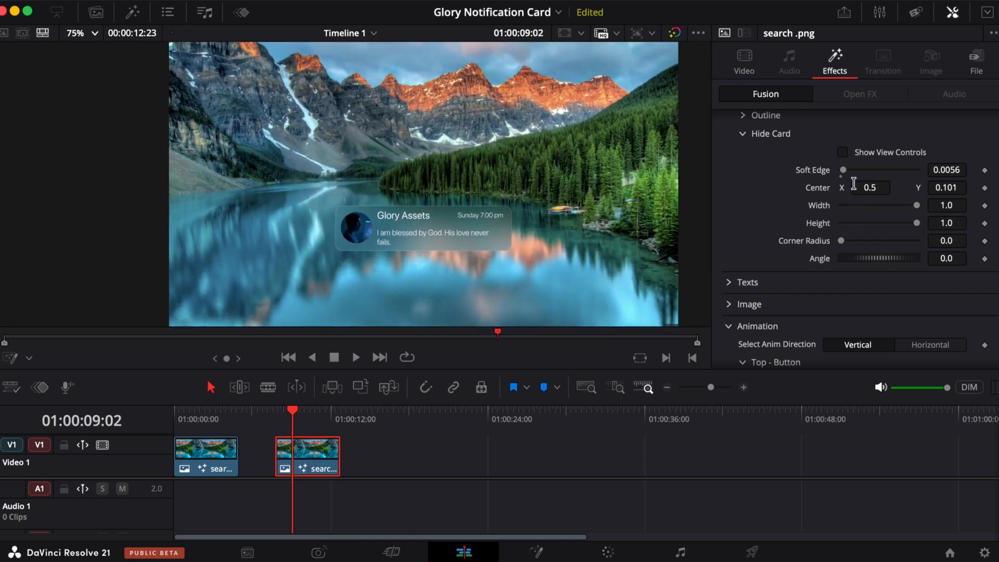
left_click_drag(860, 187, 346, 162)
double_click(821, 189)
- Play the clip from its start to preview the entrance
left_click(272, 419)
key("space")
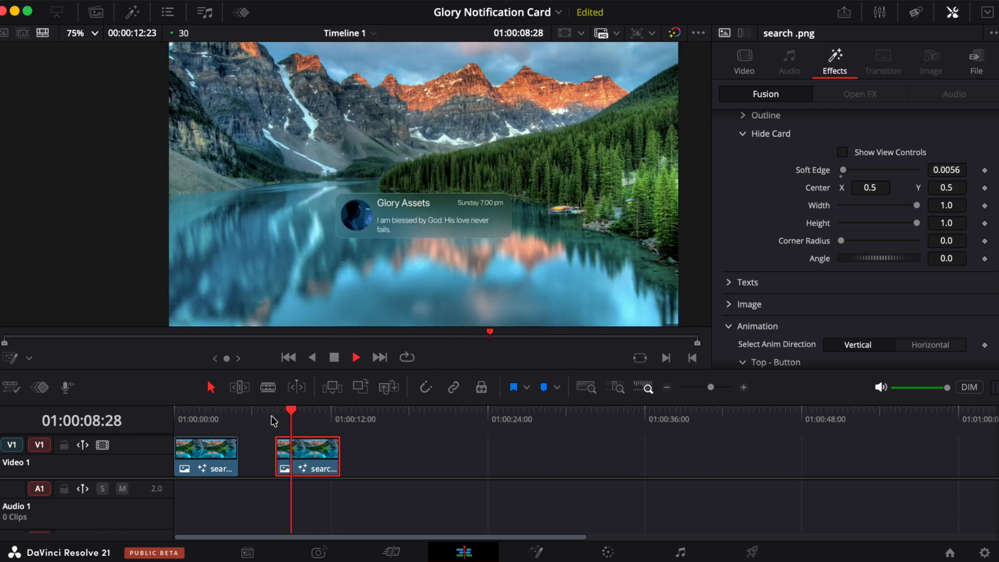
key("space")
- Try enabling Motion Blur with quality 10, then turn Motion Blur off again
scroll(849, 311, "down", 8)
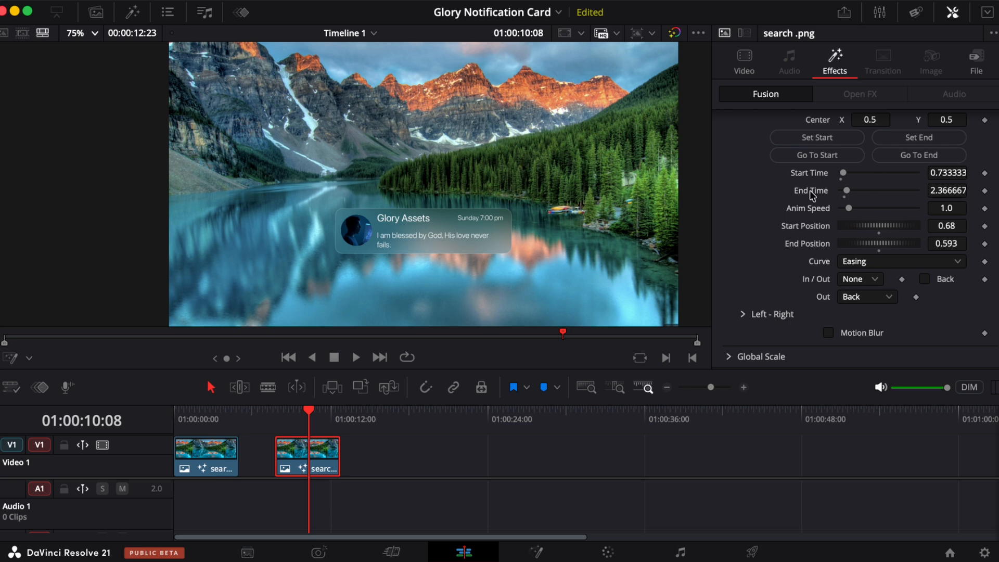
left_click(829, 333)
scroll(828, 333, "down", 3)
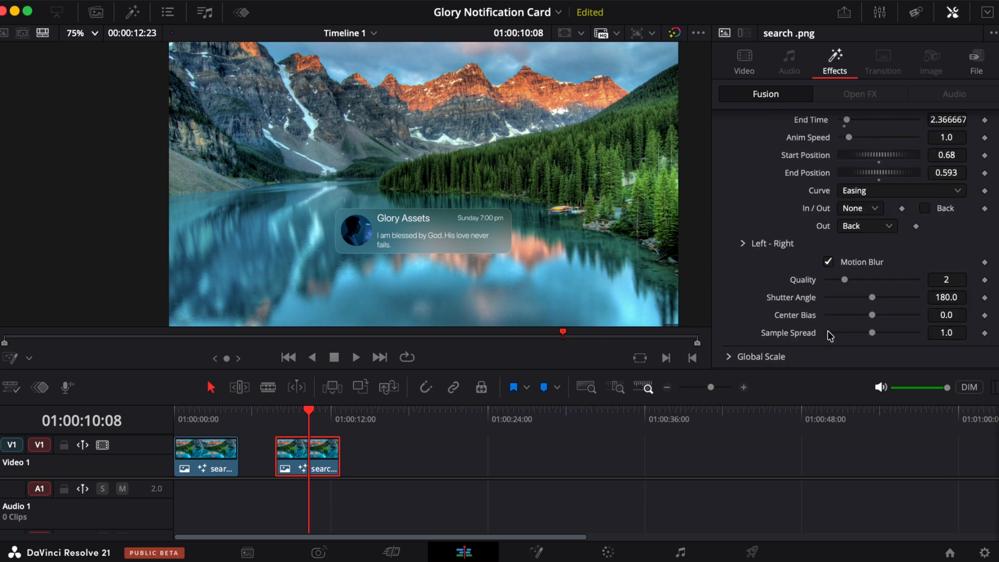
left_click_drag(844, 280, 916, 279)
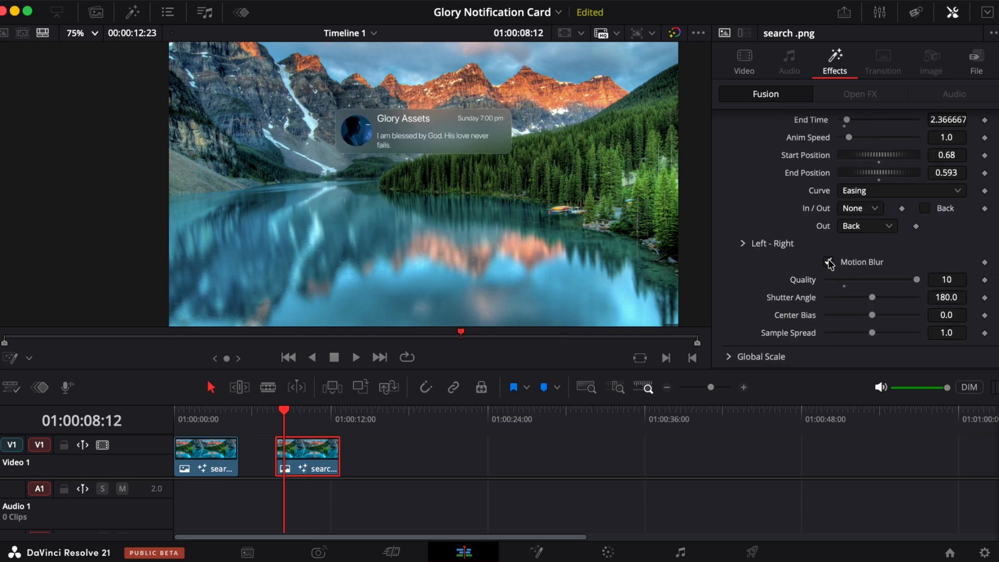
left_click(829, 263)
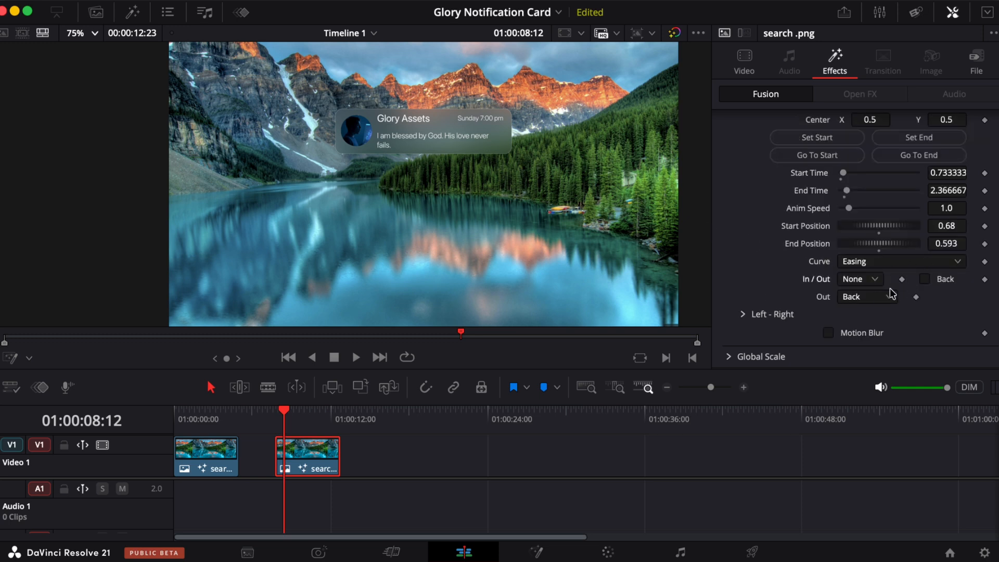
- Set the Out easing curve to Elastic and play the entrance from the clip start
left_click(872, 298)
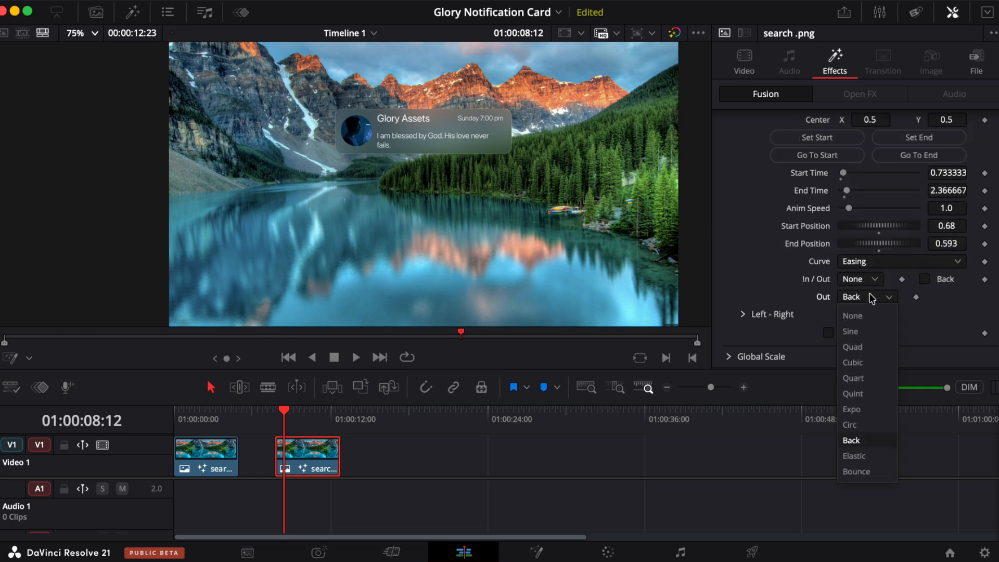
left_click(867, 457)
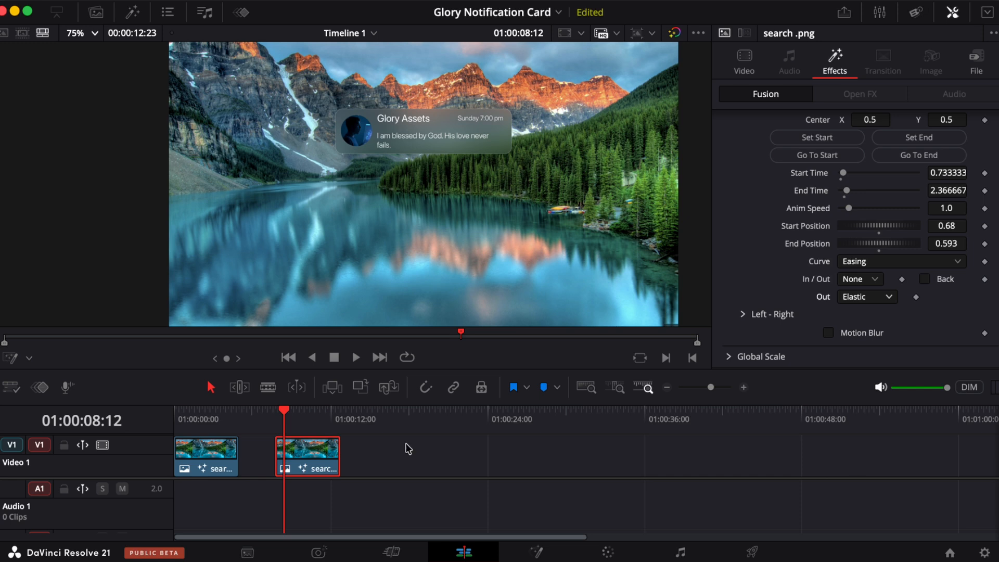
left_click(277, 418)
key("space")
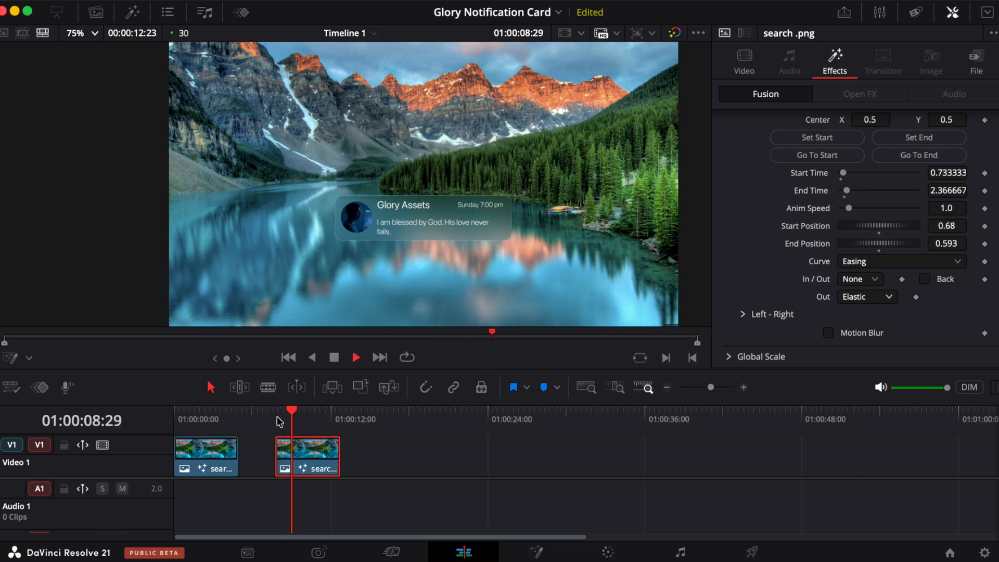
key("space")
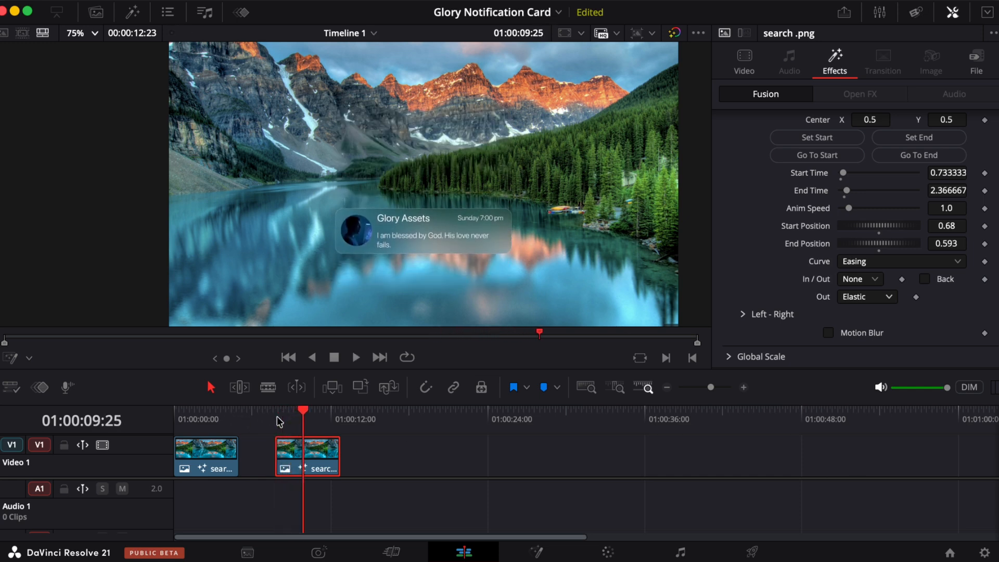
- Switch the Out easing curve to Bounce and replay the entrance from the clip start
left_click(888, 297)
left_click(867, 472)
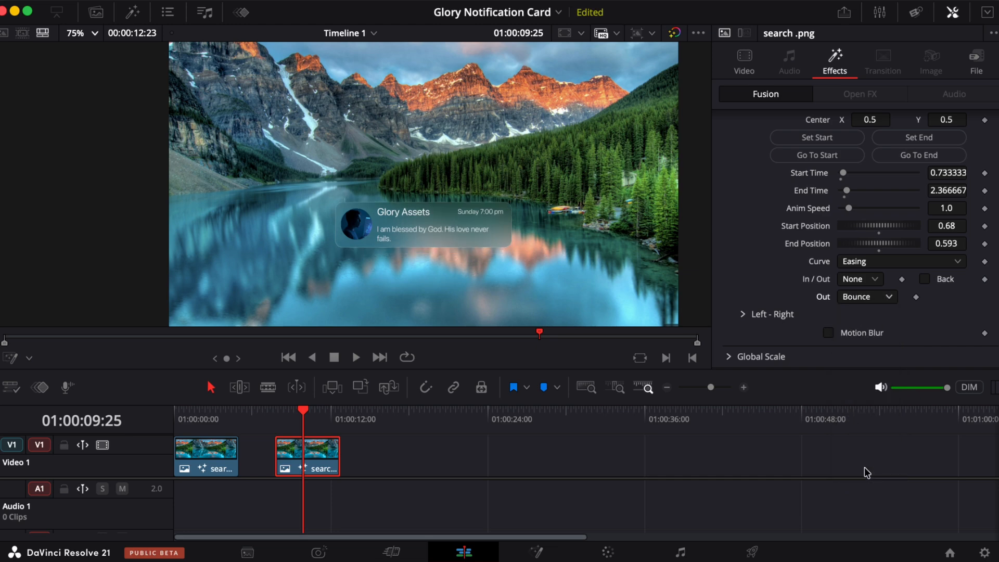
left_click(275, 417)
key("space")
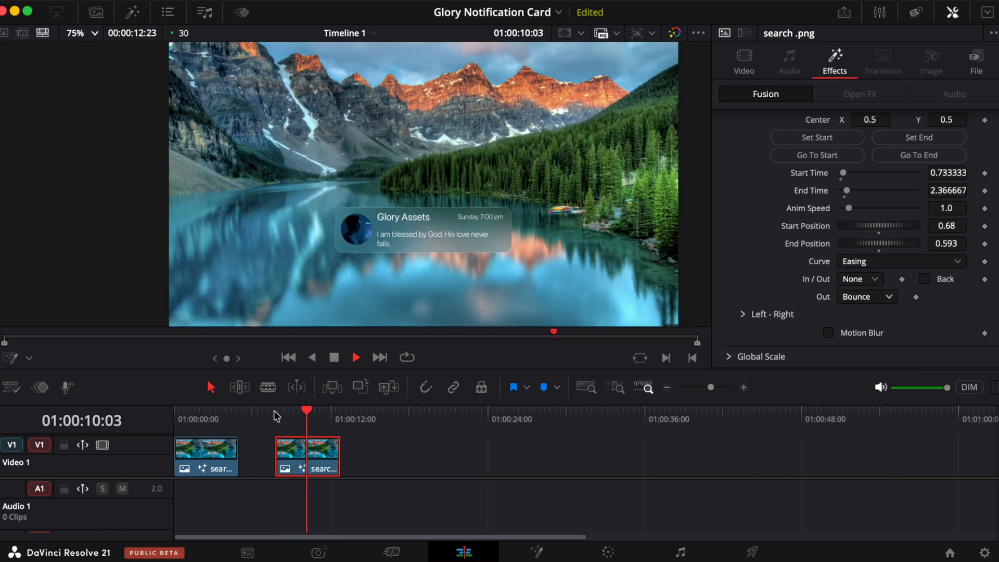
key("space")
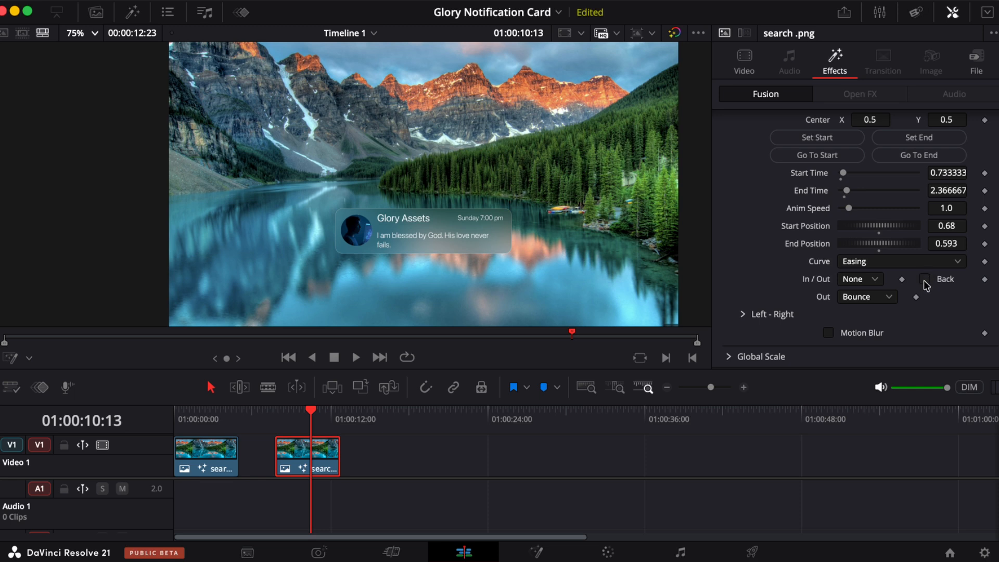
left_click(275, 418)
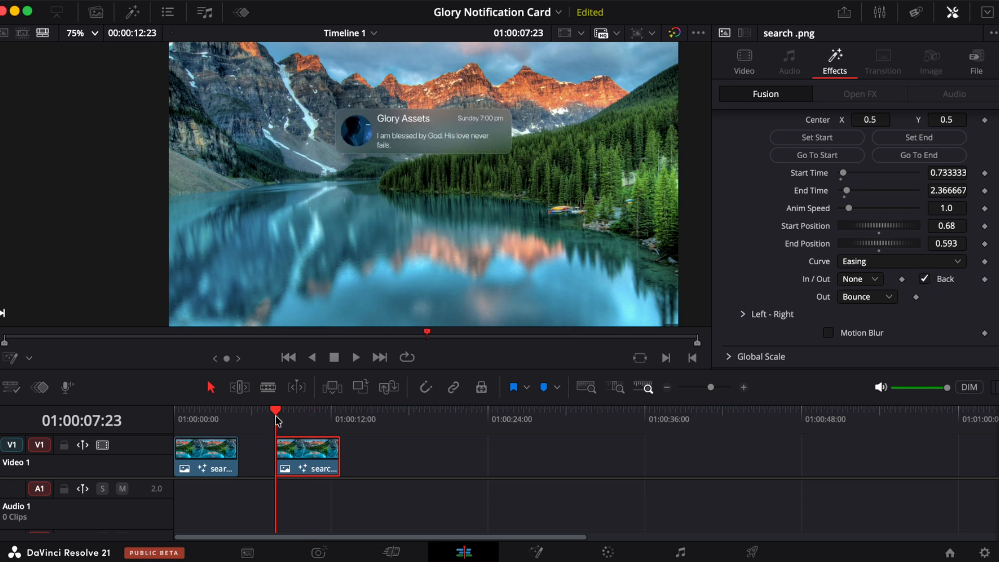
- Stop playback and disable the Glory Notification Card effect on the second clip
key("space")
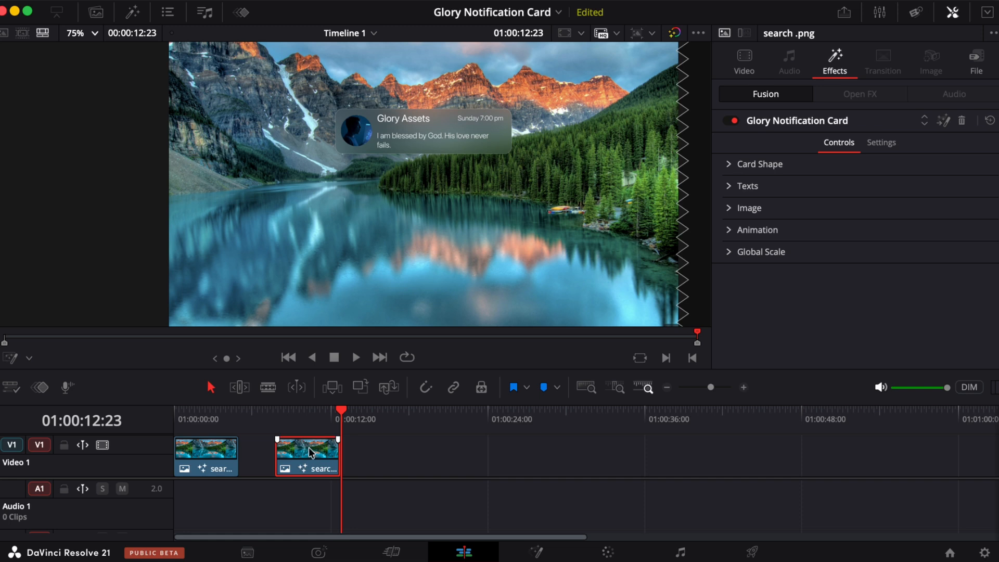
left_click(734, 120)
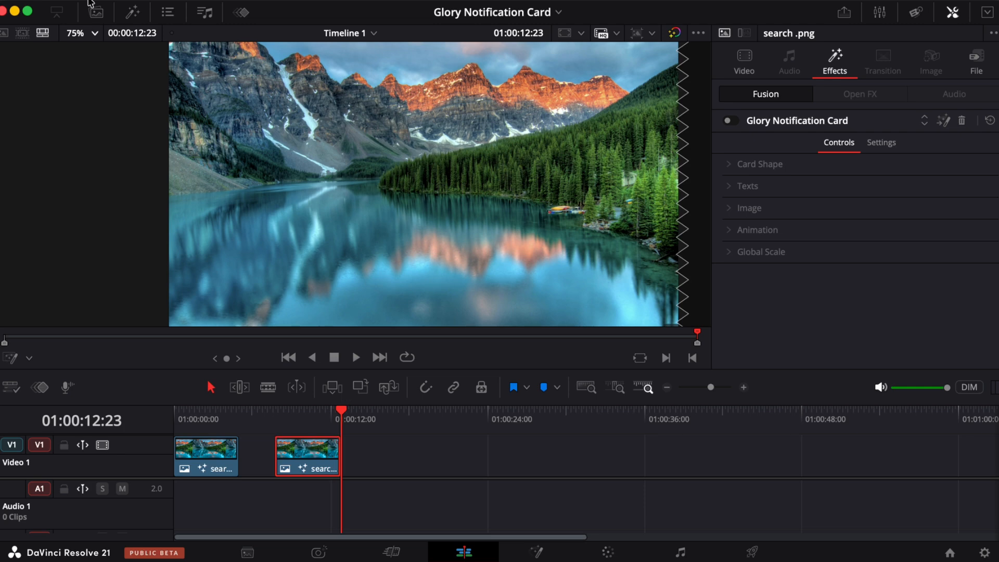
- Open the effects library, clear the search, and add an Adjustment Clip above the second clip
left_click(133, 15)
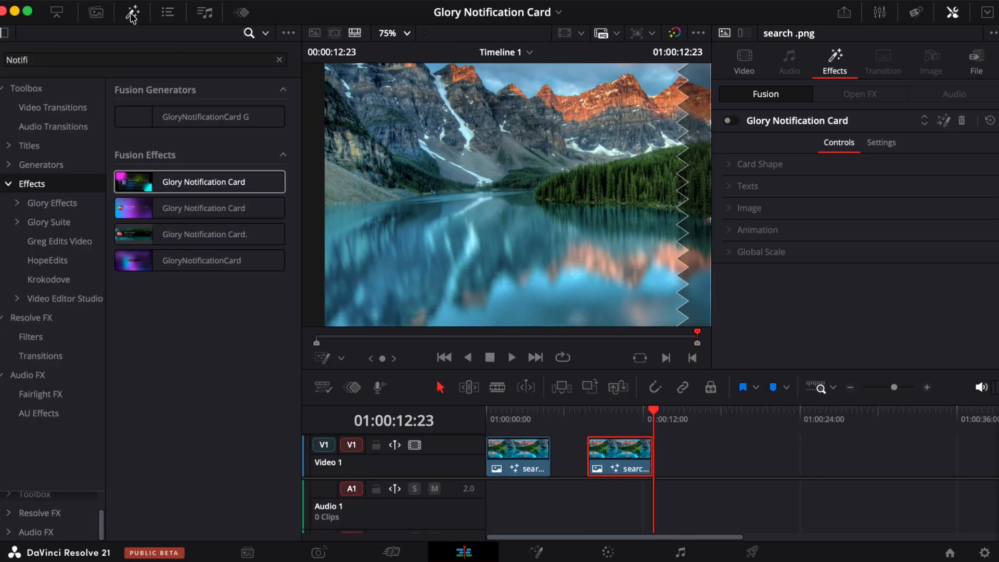
left_click(280, 62)
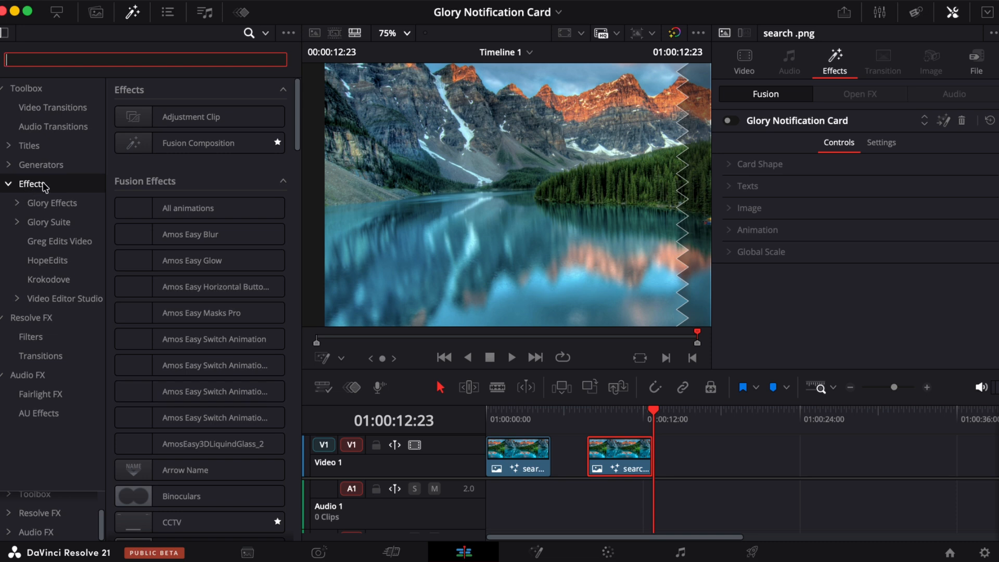
left_click_drag(172, 116, 619, 449)
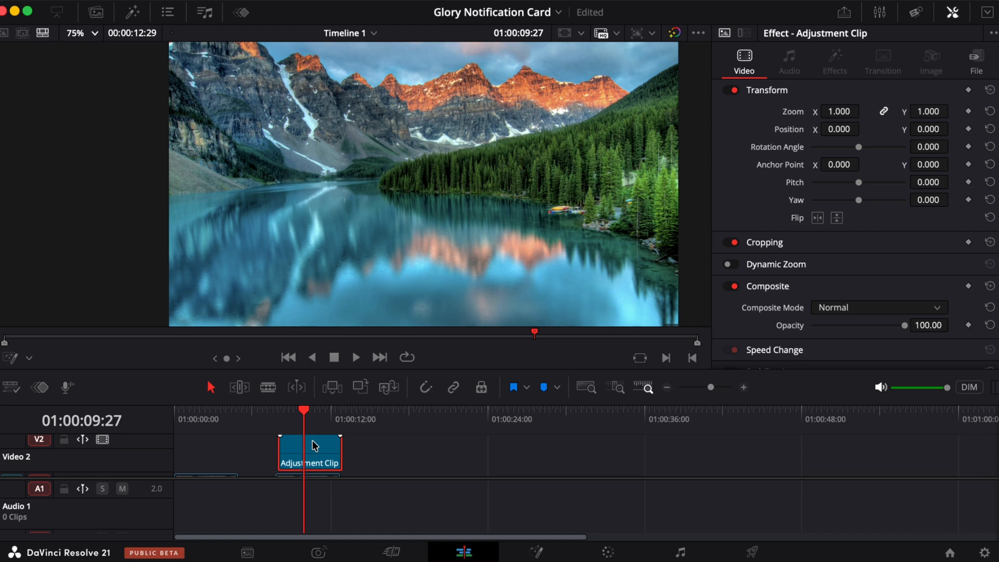
- Search the effects for "notif" and apply the Glory Notification Card effect to the adjustment clip
left_click(132, 15)
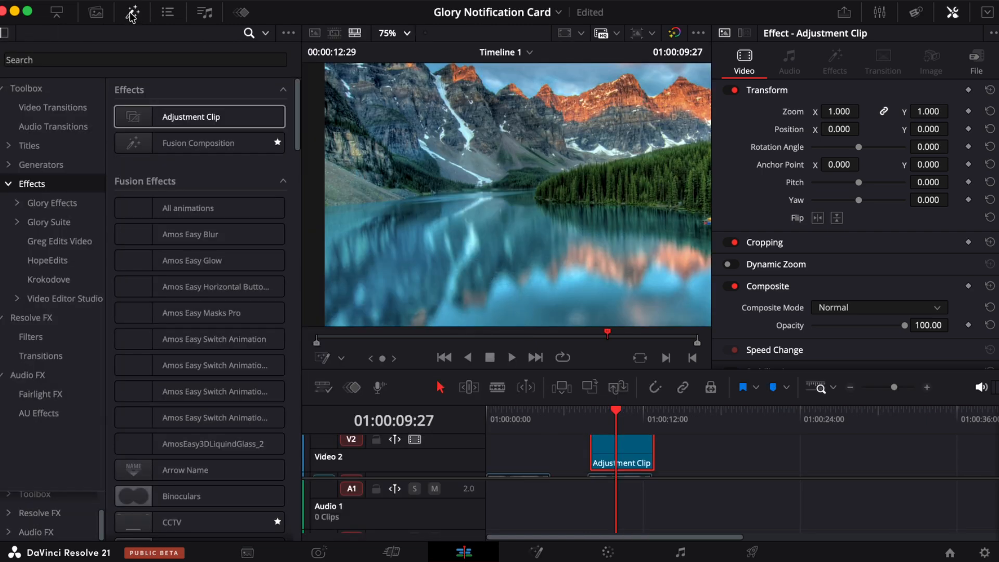
left_click(256, 58)
type("notif")
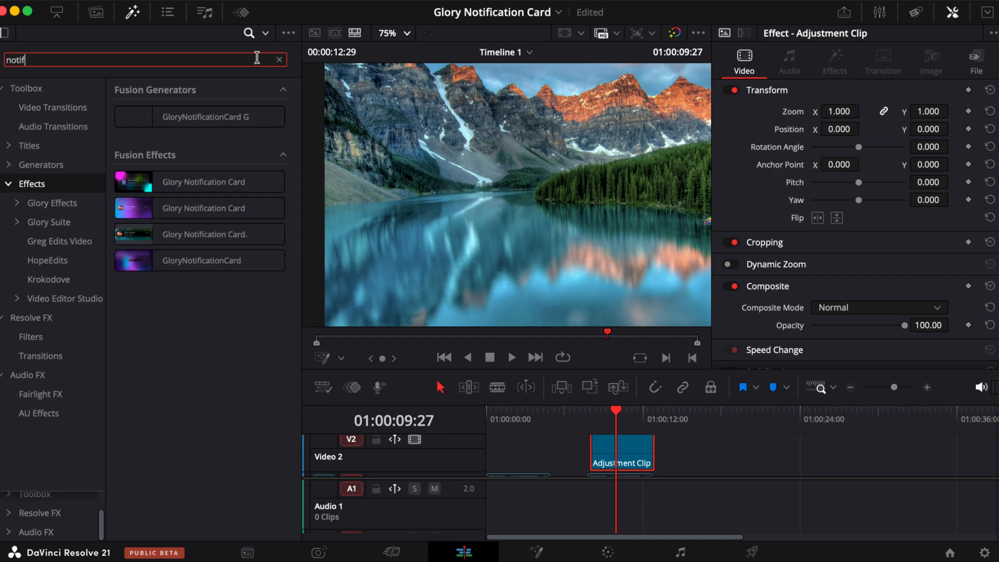
left_click_drag(149, 184, 621, 461)
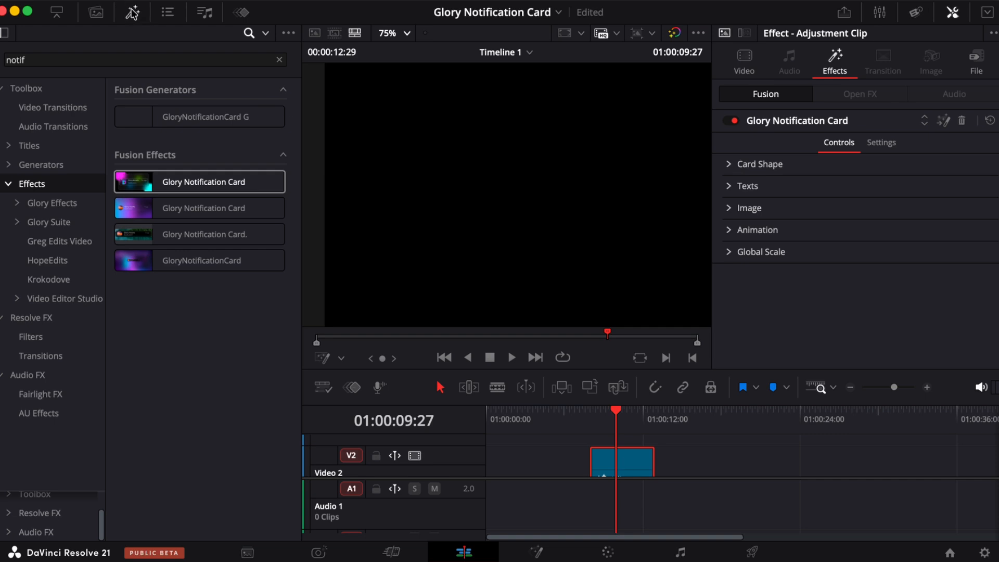
left_click(133, 12)
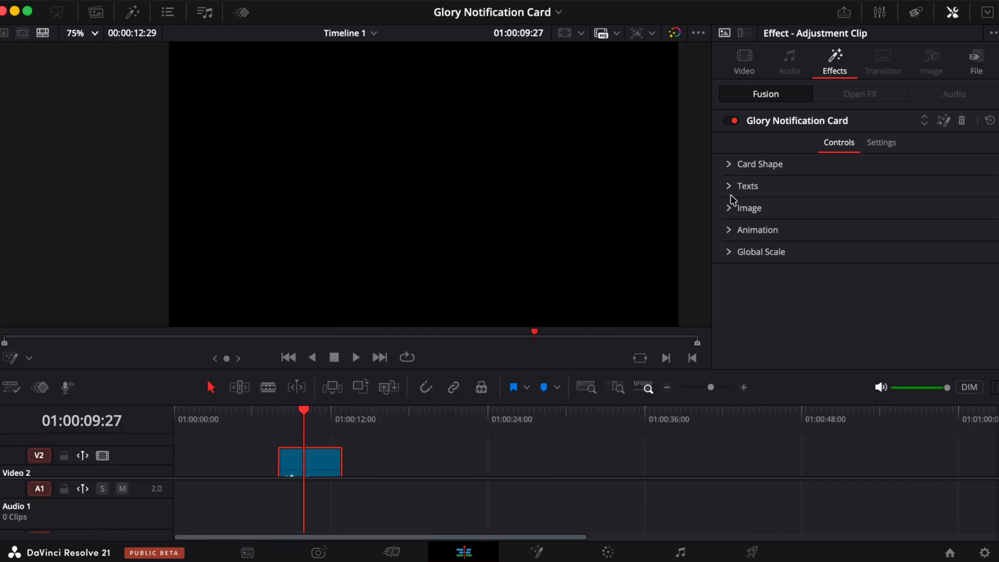
- Browse for unnamed.png and load it as the card's image
left_click(727, 209)
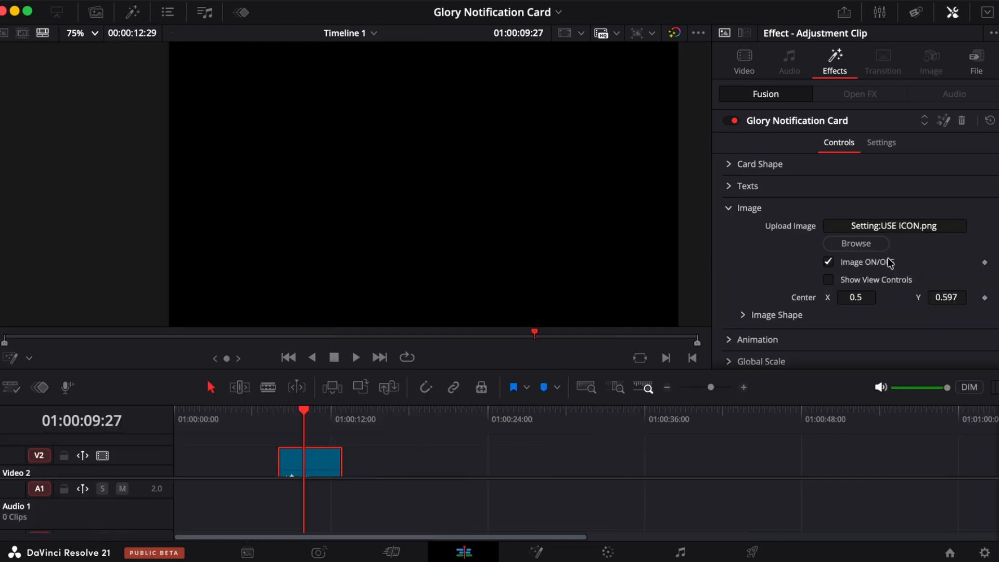
left_click(857, 244)
left_click(408, 241)
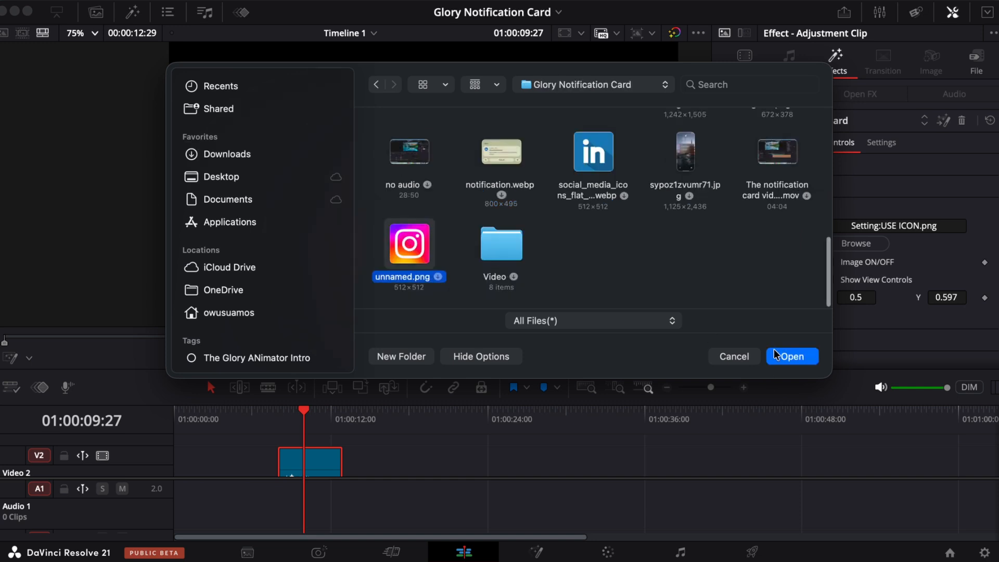
left_click(789, 357)
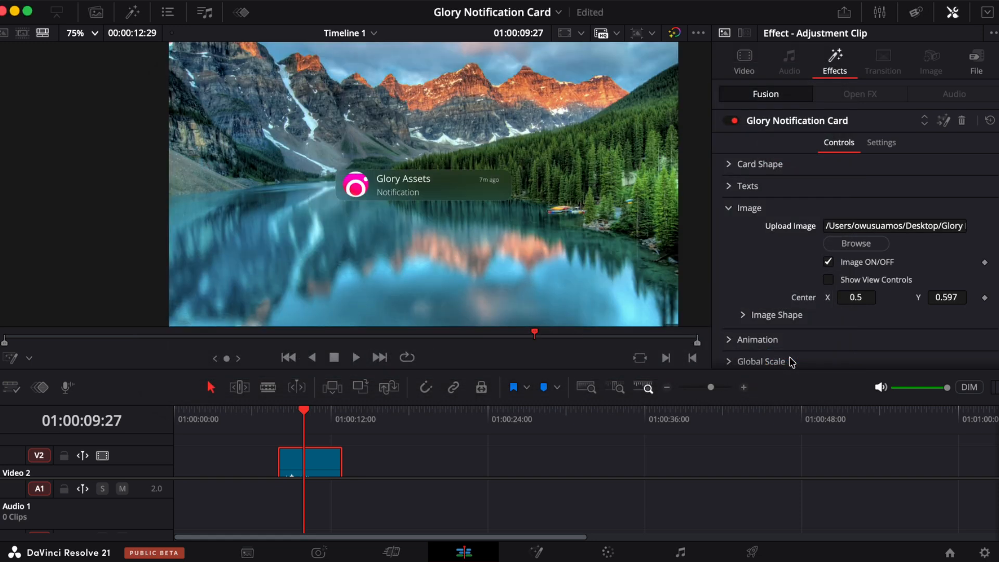
- Switch the image shape from the ellipse mask to the rectangle mask
left_click(742, 315)
scroll(747, 315, "down", 2)
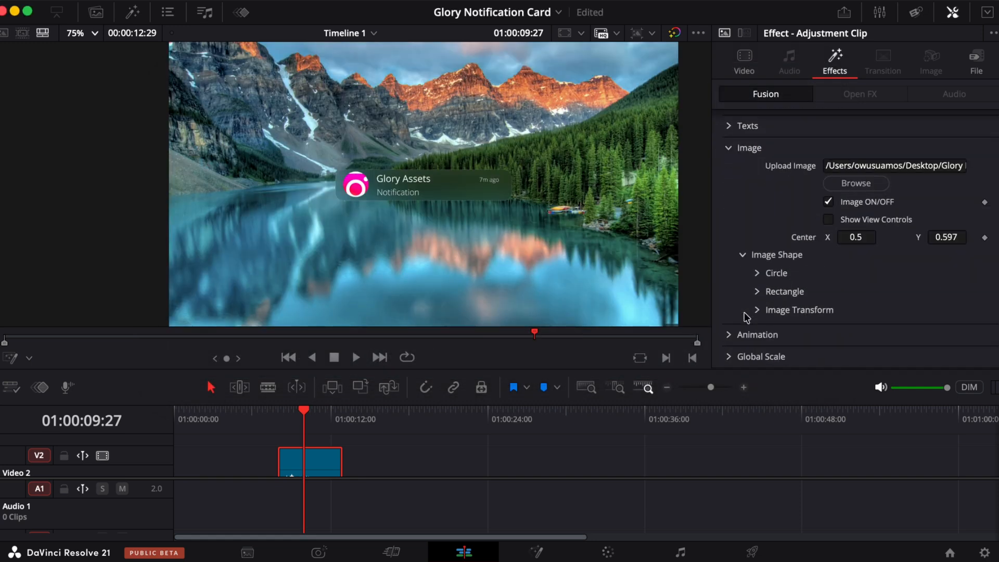
left_click(910, 291)
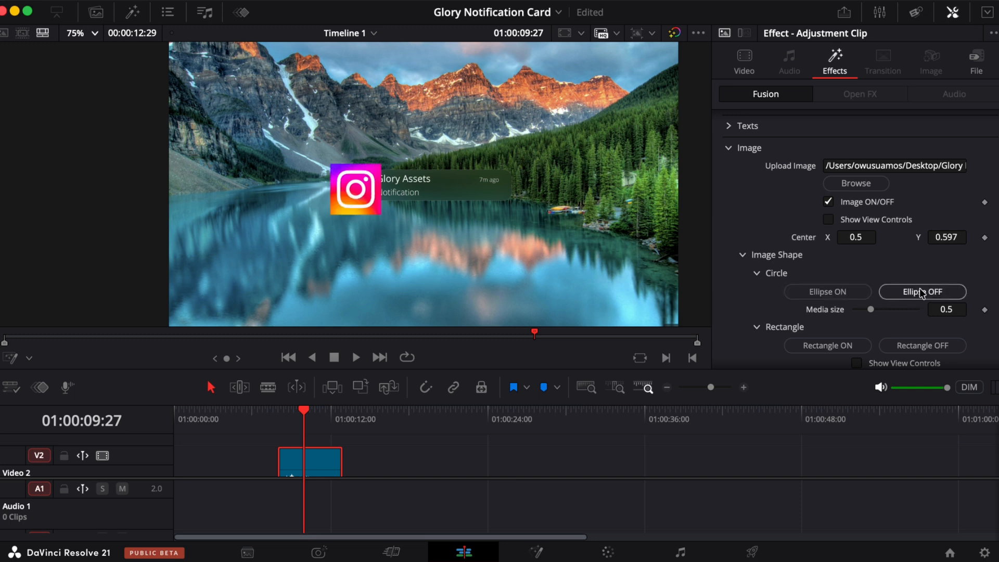
scroll(786, 281, "down", 1)
scroll(786, 282, "down", 1)
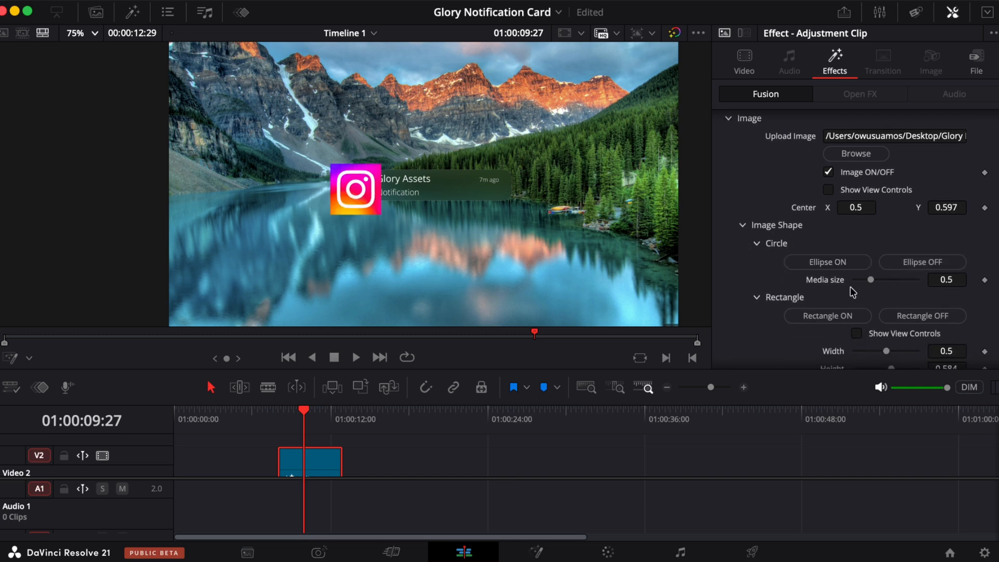
left_click(836, 317)
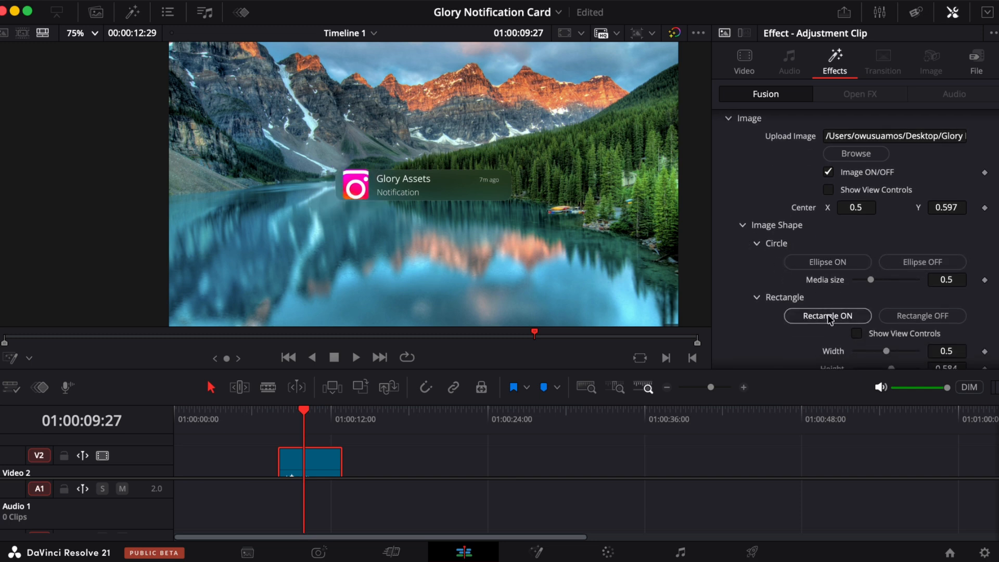
- Set the rectangle mask width and height to about 1.0 and adjust the image transform centre
scroll(782, 304, "down", 5)
left_click_drag(886, 204, 922, 222)
left_click_drag(871, 239, 870, 240)
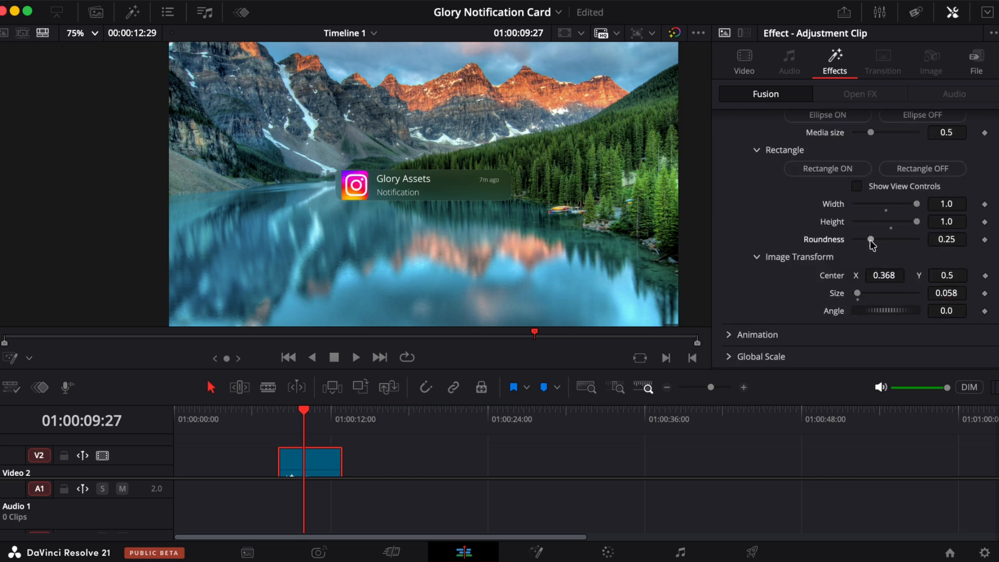
left_click_drag(883, 275, 889, 275)
left_click_drag(917, 221, 913, 222)
scroll(885, 232, "up", 5)
scroll(856, 208, "down", 5)
left_click_drag(857, 293, 856, 293)
scroll(864, 281, "up", 6)
scroll(892, 281, "down", 6)
left_click_drag(891, 276, 888, 278)
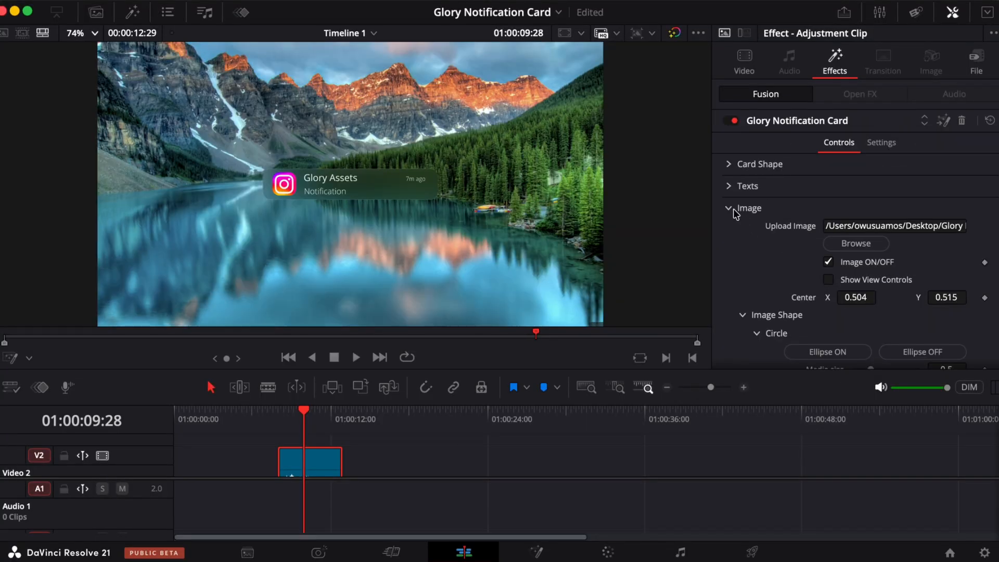
- Play the adjustment clip from its start to preview the card with the new image
left_click(731, 209)
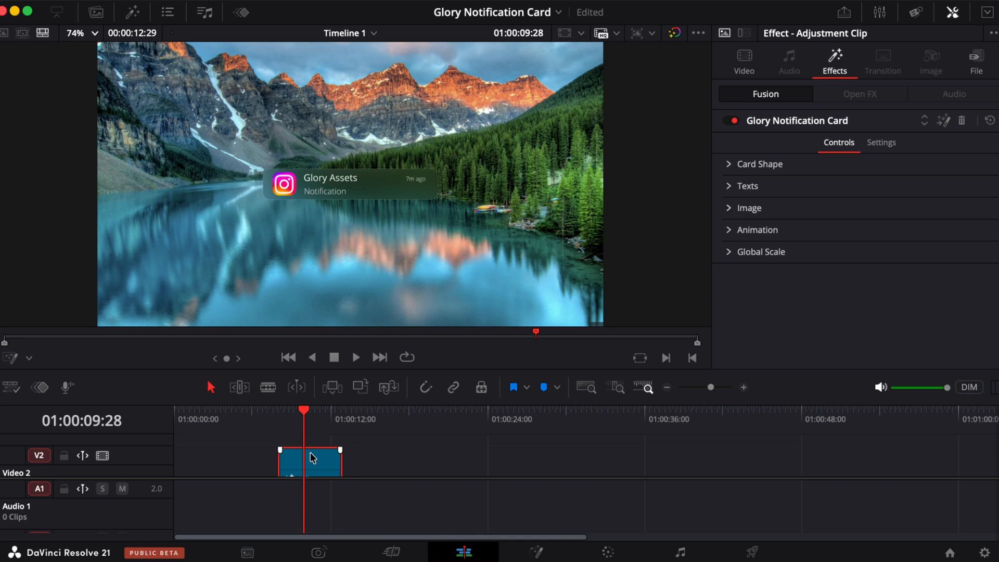
scroll(313, 458, "down", 2)
left_click(271, 413)
key("space")
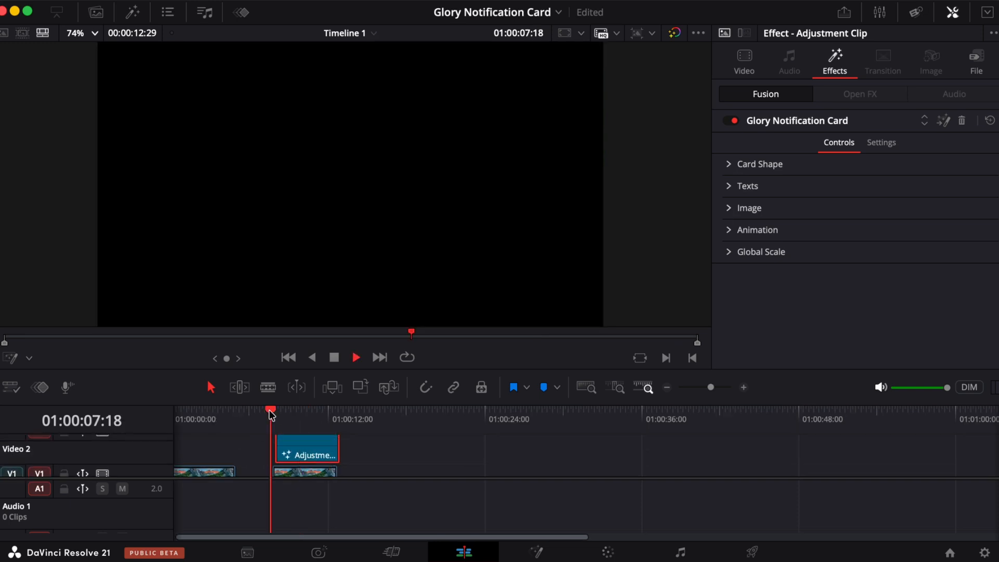
left_click(271, 413)
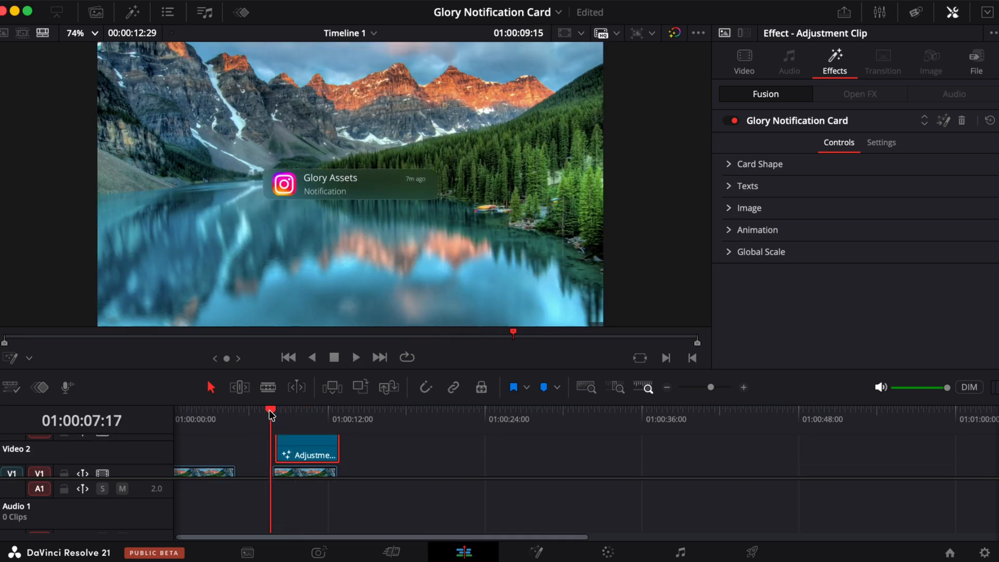
key("space")
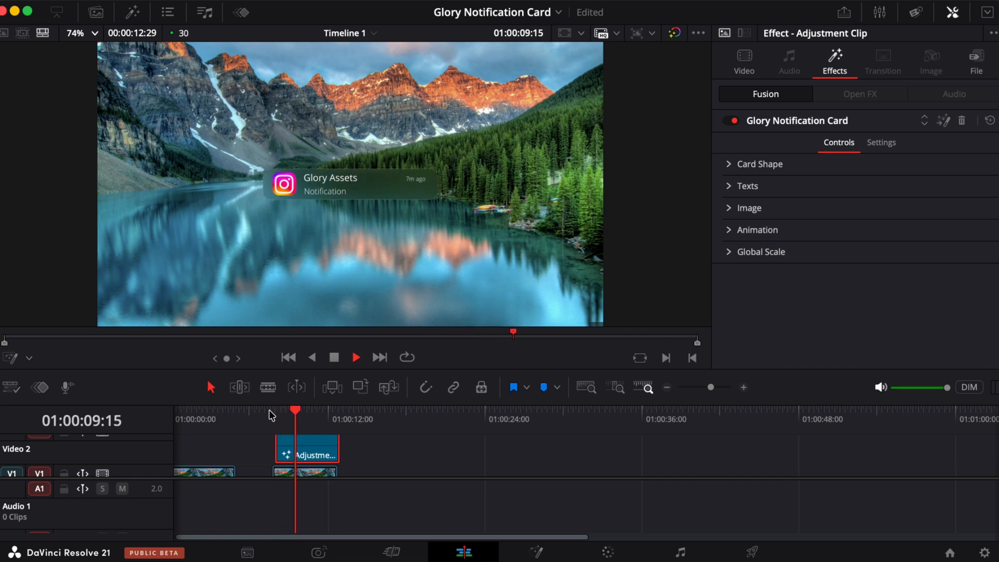
key("space")
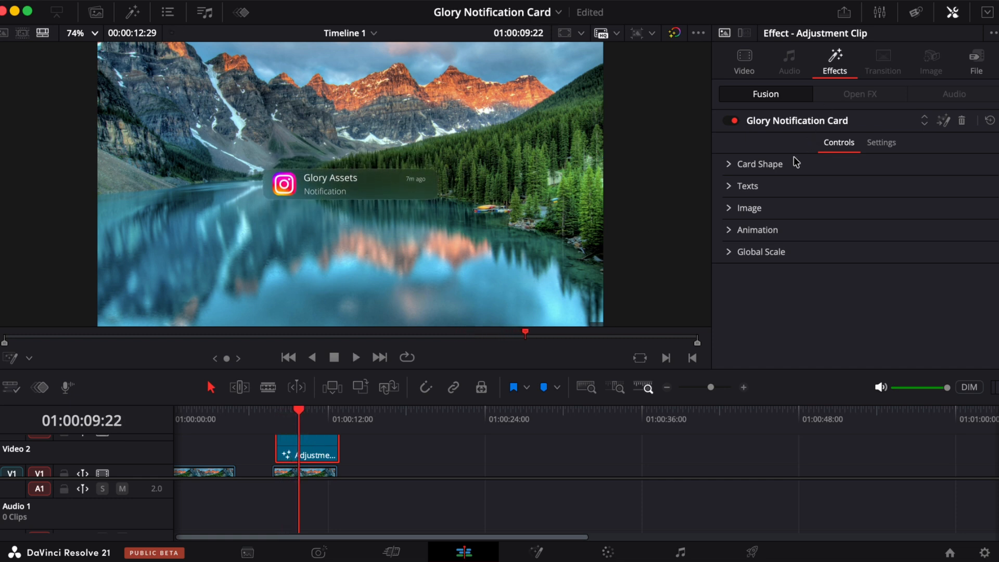
- Turn off the card's text layers and the image so only the blank card remains
left_click(729, 165)
scroll(817, 223, "down", 1)
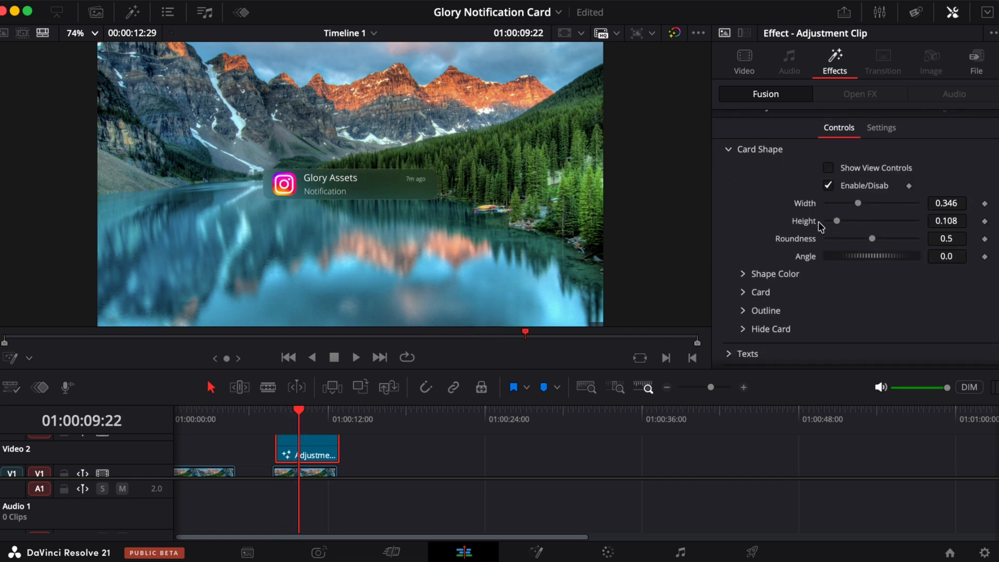
scroll(770, 196, "down", 3)
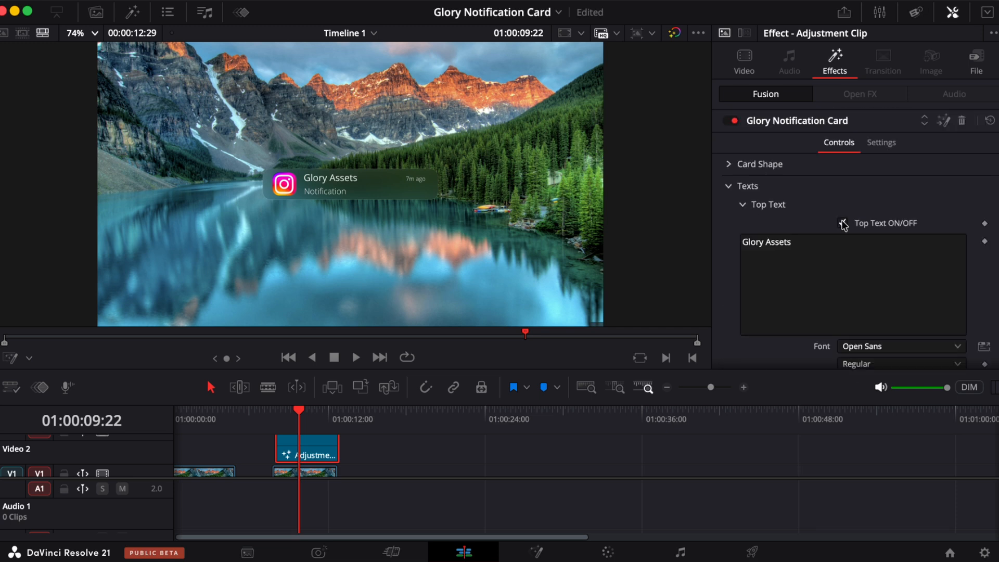
left_click(842, 224)
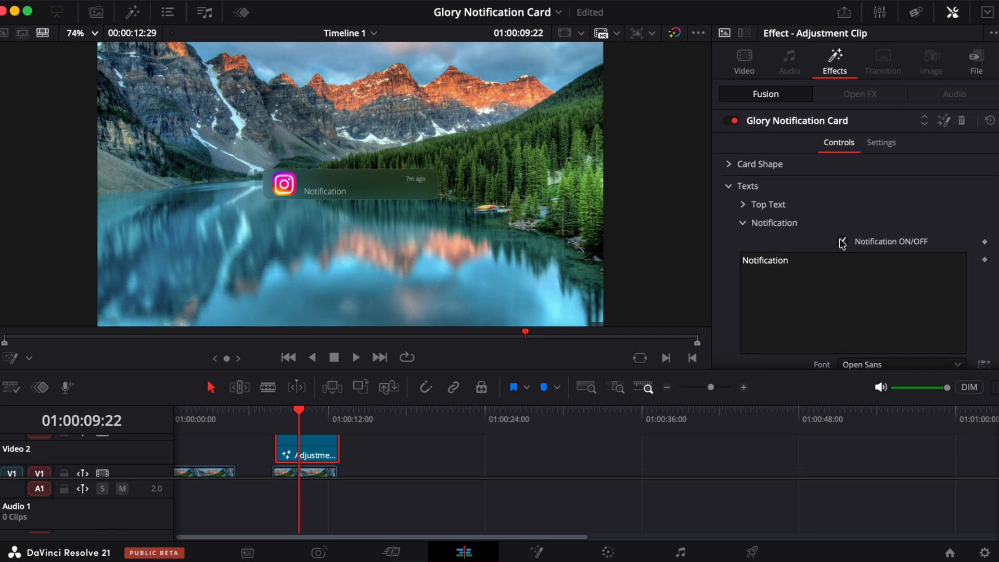
left_click(842, 241)
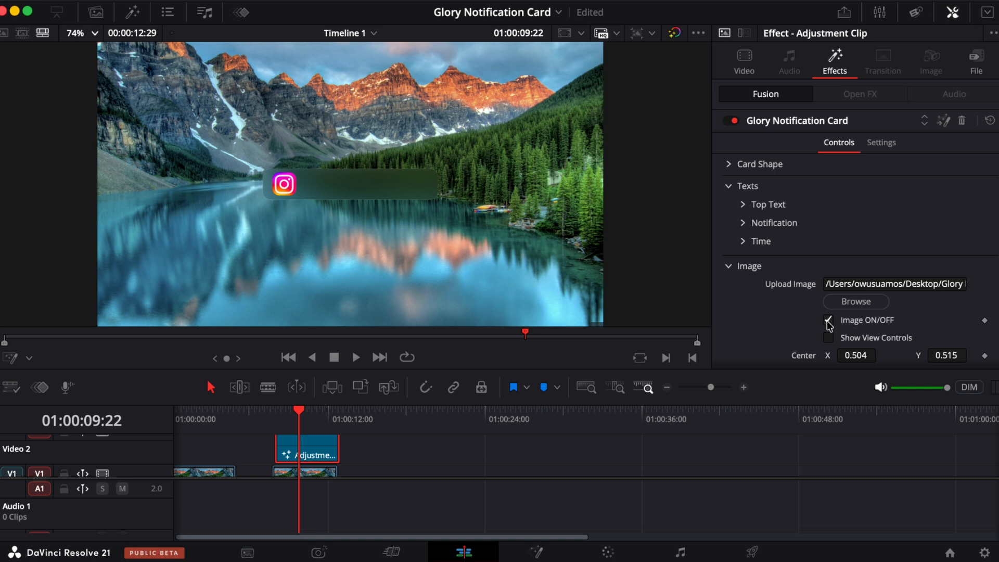
left_click(827, 321)
left_click(729, 267)
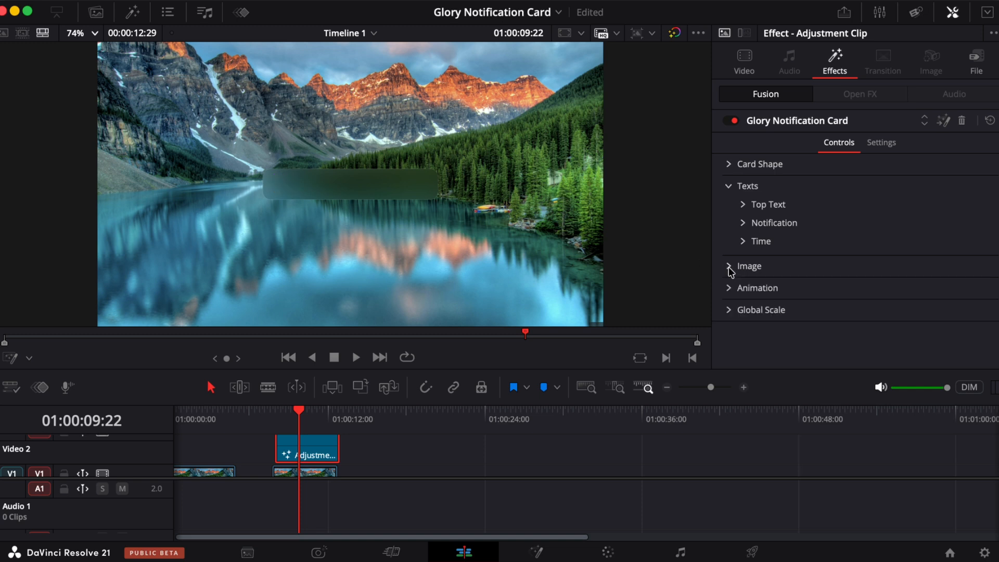
left_click(729, 186)
- Resize the card shape to width 0.48, height 0.685 and roundness 0.291
left_click(729, 166)
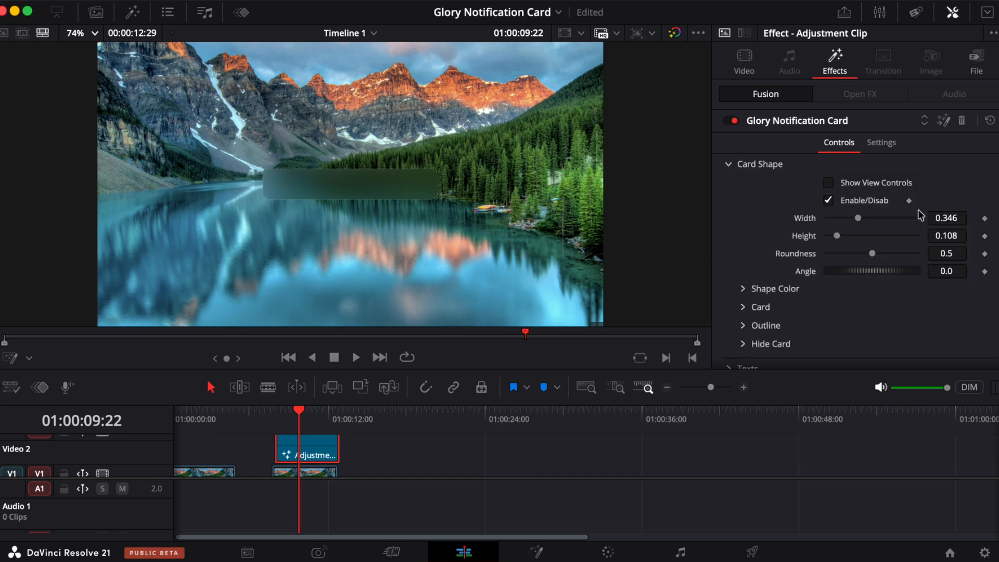
left_click_drag(858, 218, 856, 254)
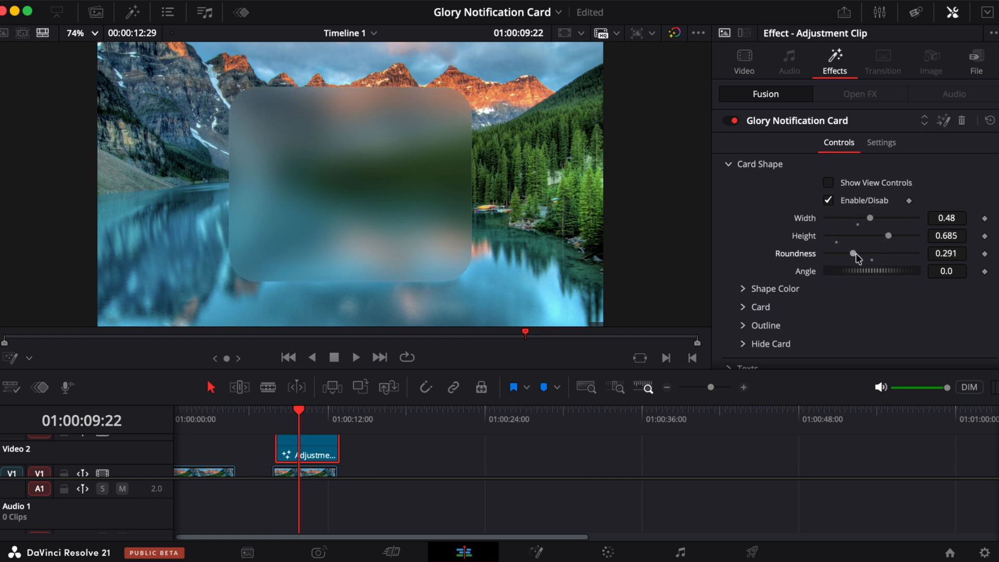
- Enable Box Color under the card's Shape Color settings
scroll(750, 253, "down", 2)
left_click(742, 245)
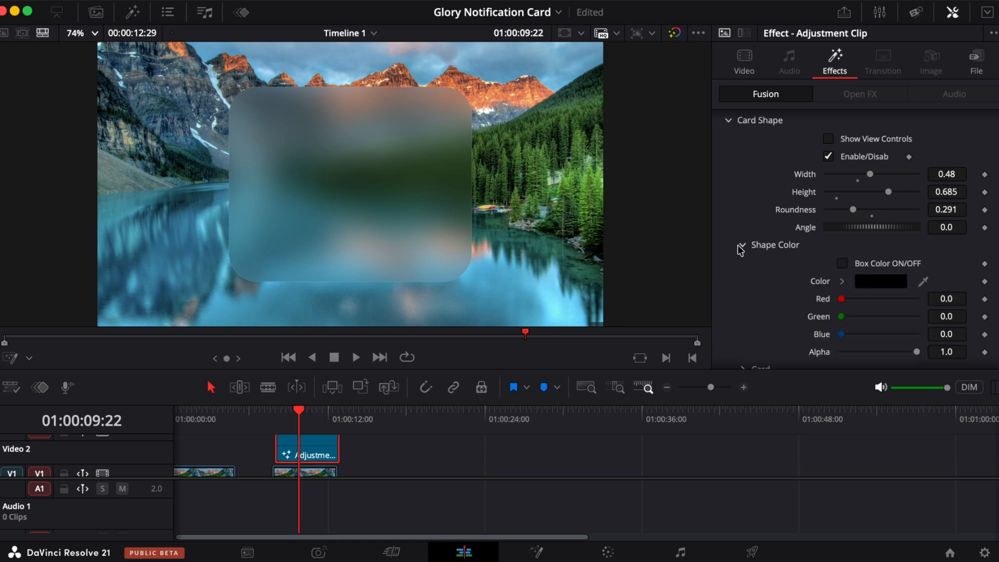
scroll(754, 276, "down", 4)
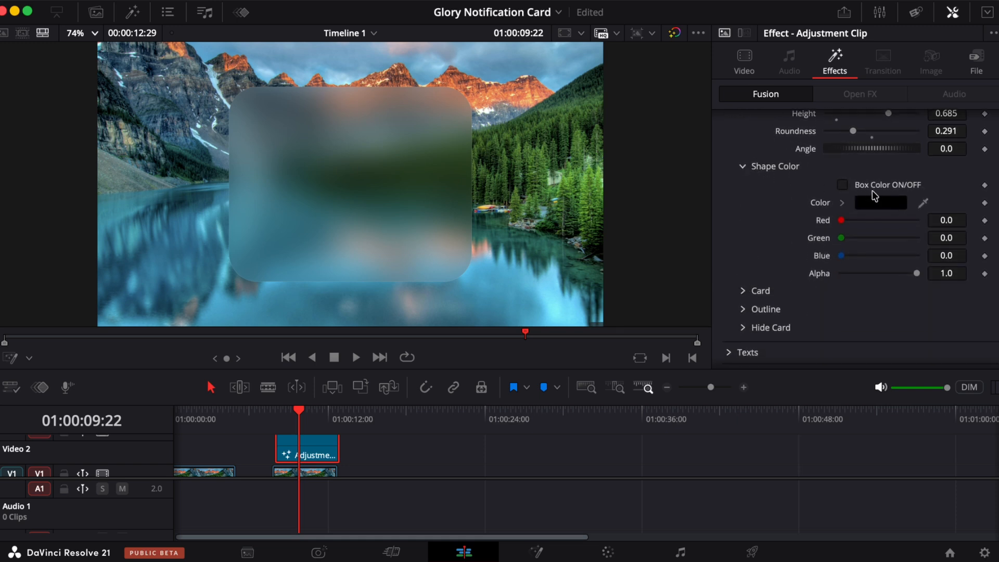
left_click(842, 185)
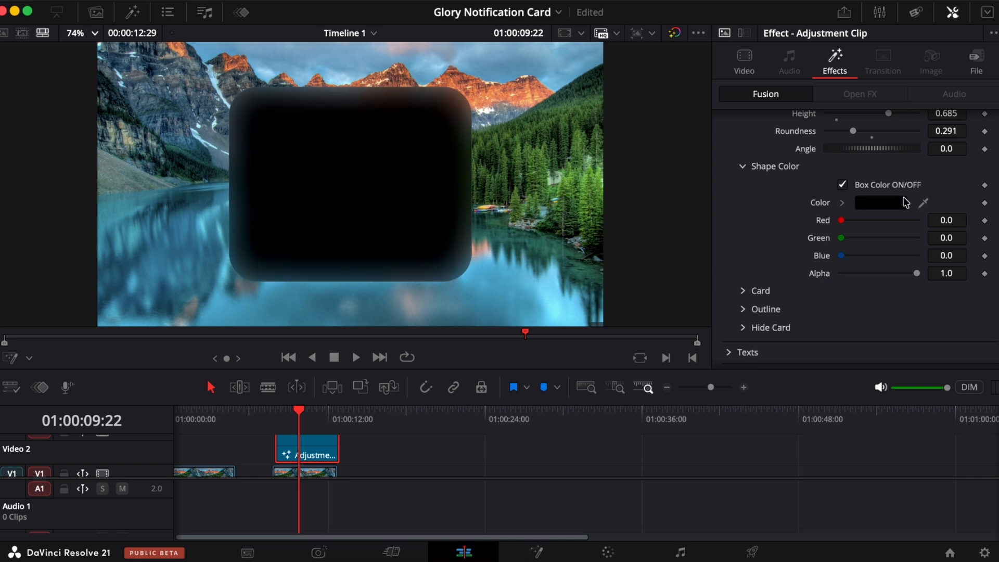
left_click(904, 199)
left_click(923, 146)
left_click(871, 155)
left_click(857, 202)
left_click(883, 256)
left_click(830, 255)
left_click(807, 230)
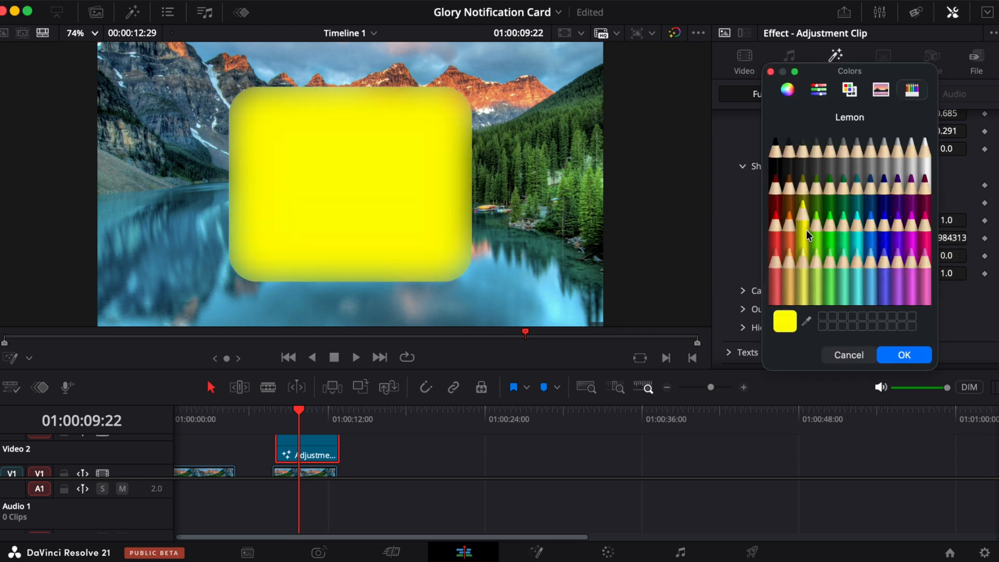
left_click(816, 189)
left_click(897, 190)
left_click(884, 221)
left_click(866, 190)
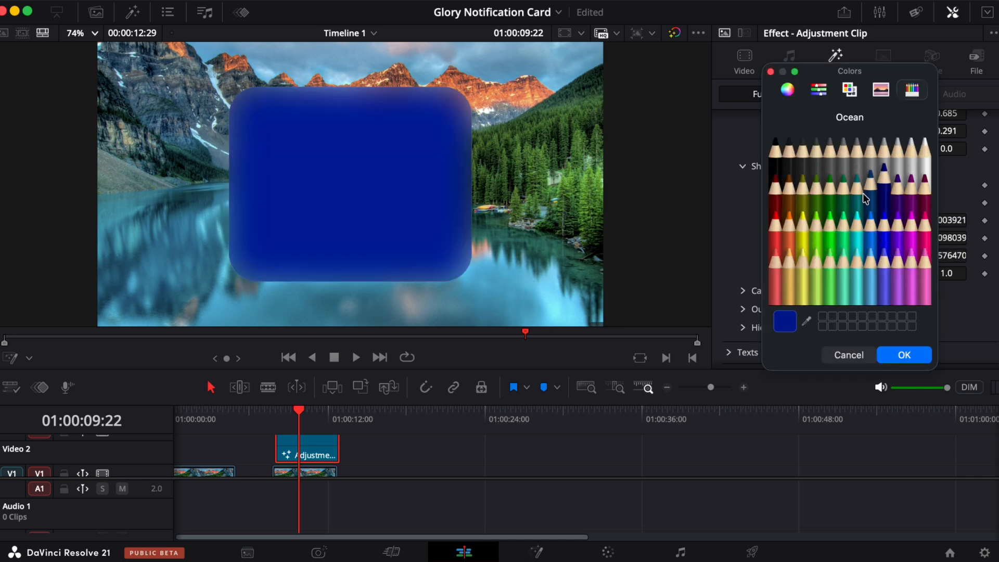
left_click(855, 192)
left_click(830, 190)
left_click(853, 356)
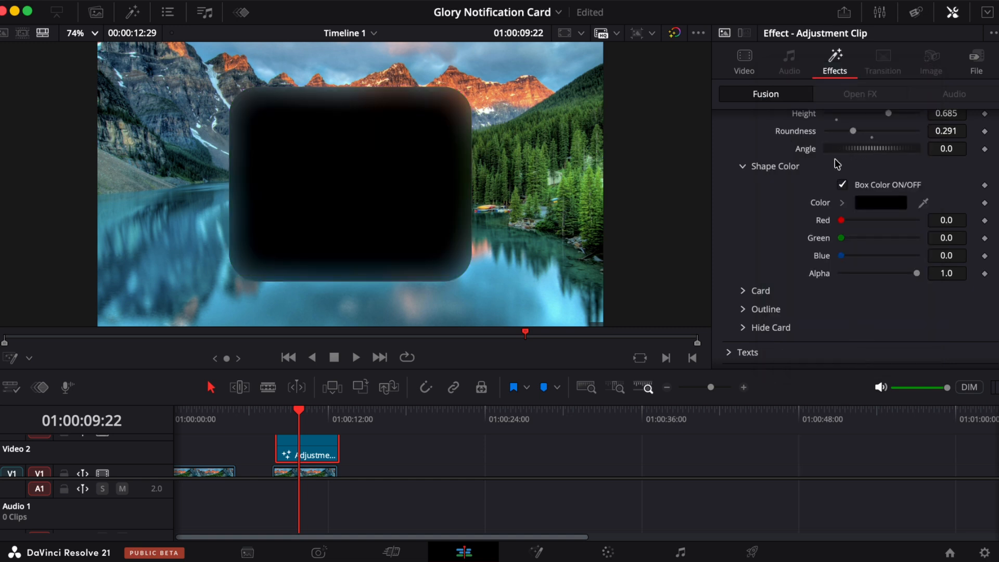
- Turn off Box Color and set the card's Transparency to 6.5
left_click(843, 185)
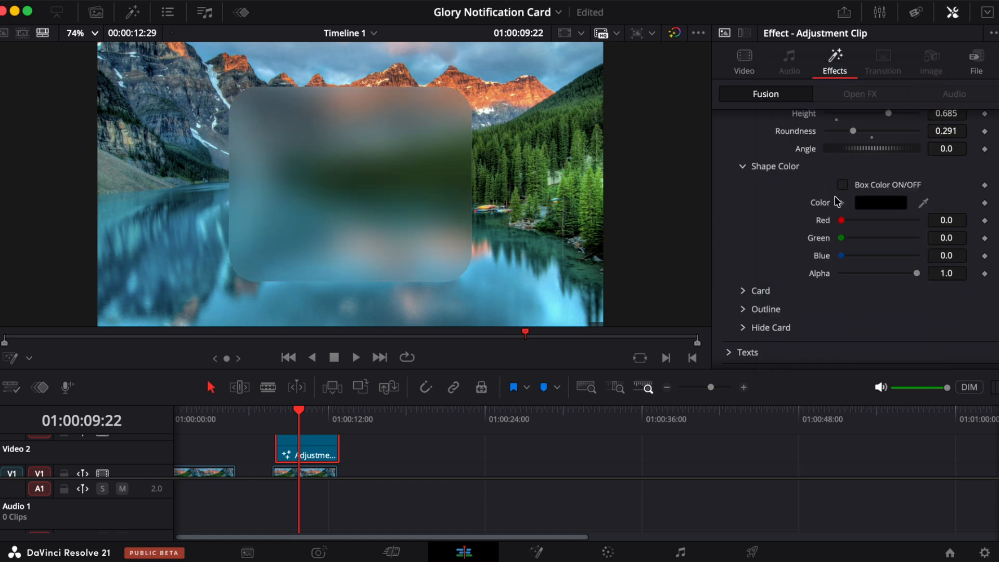
left_click(744, 167)
left_click(743, 230)
left_click_drag(877, 212, 846, 218)
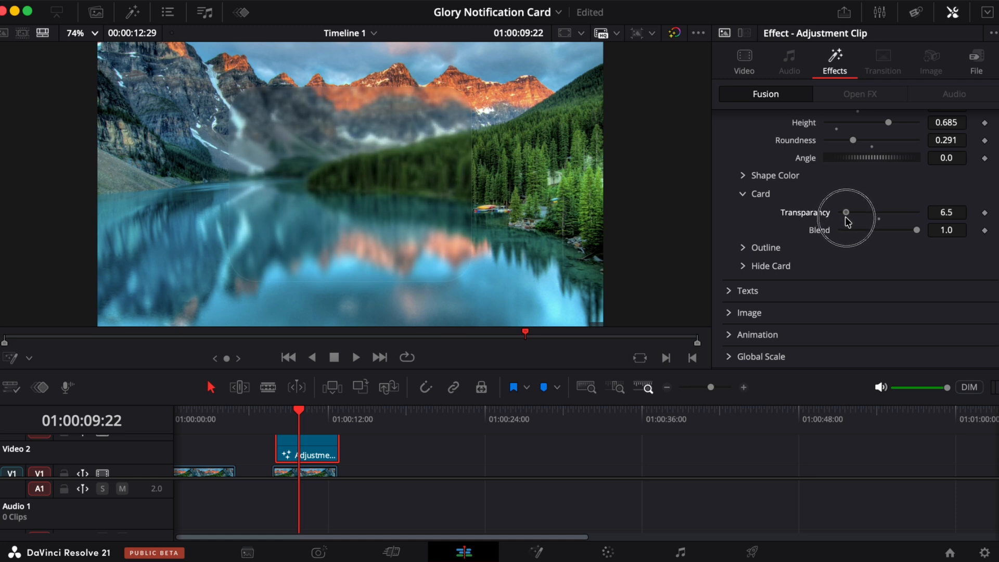
- Set the card's Outline thickness to 0.001
left_click(741, 254)
scroll(843, 281, "down", 3)
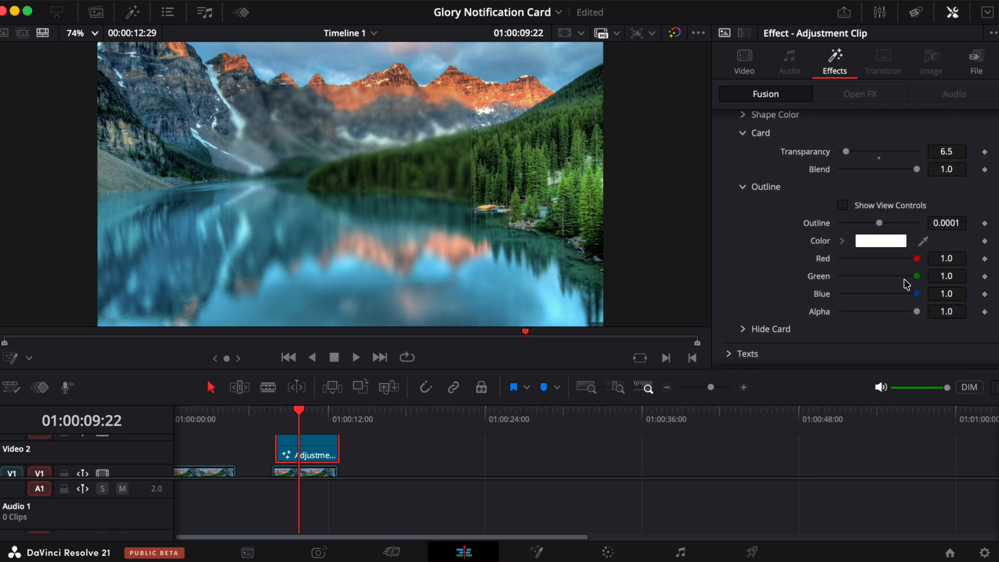
left_click_drag(938, 220, 944, 221)
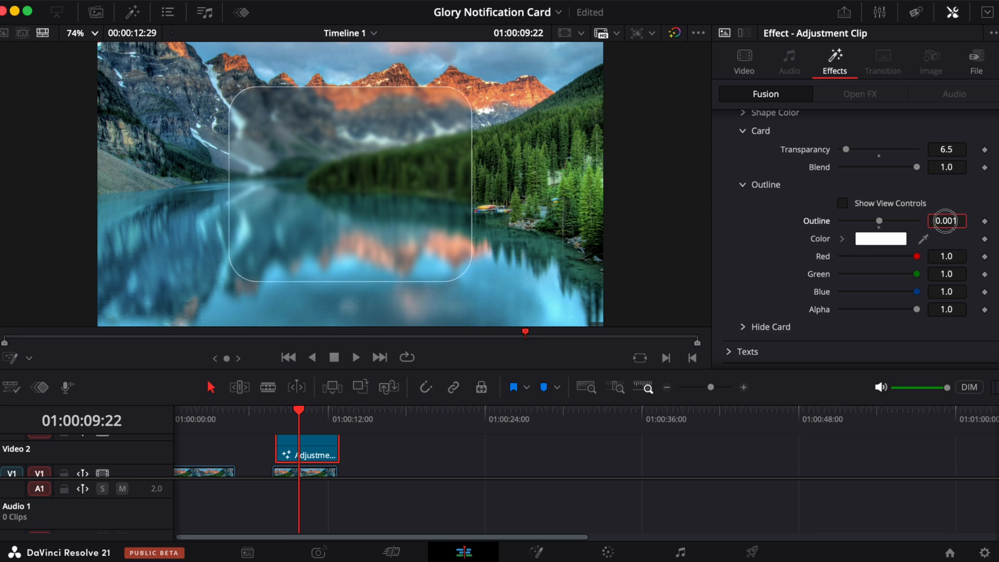
left_click_drag(945, 221, 943, 221)
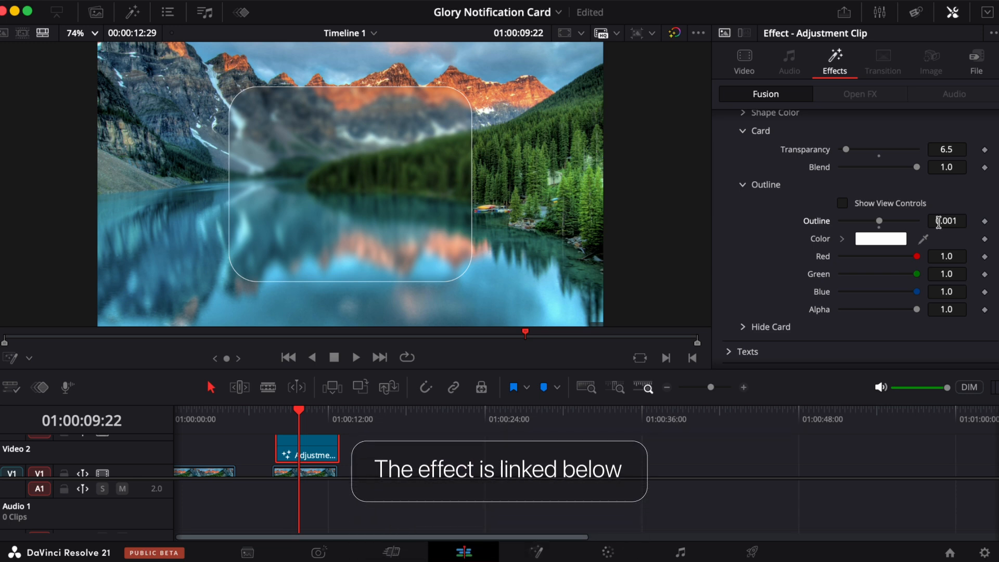
- Try a translucent purple Box Color with alpha 0.308, then turn Box Color off again
scroll(858, 215, "down", 1)
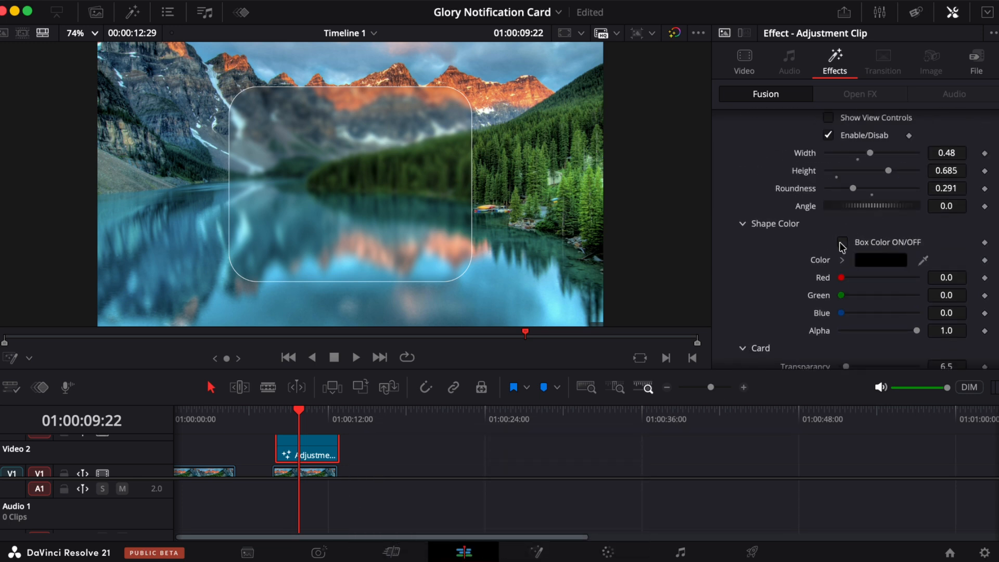
left_click(842, 242)
scroll(840, 275, "down", 3)
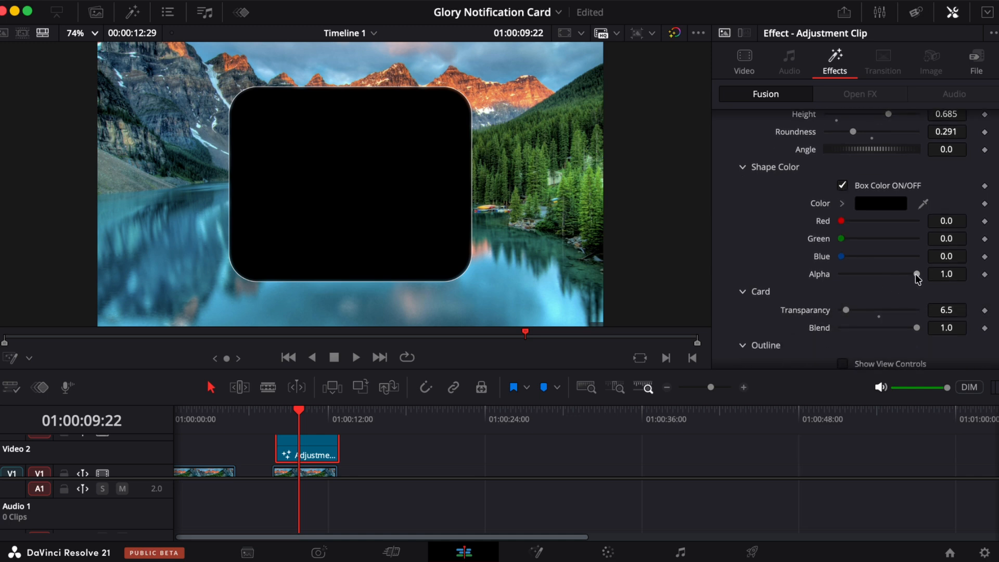
left_click(916, 275)
left_click_drag(918, 278, 848, 274)
double_click(818, 273)
double_click(825, 255)
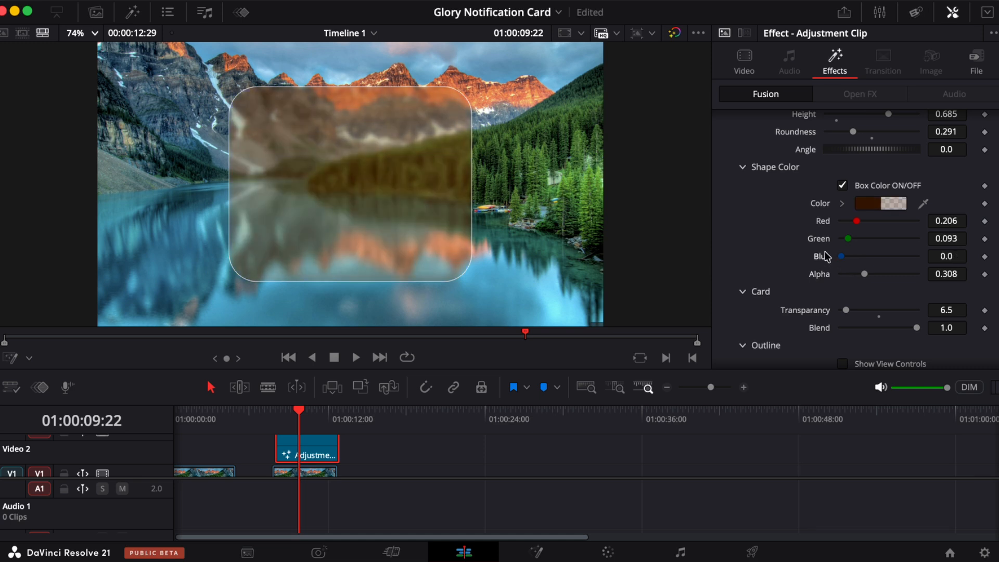
double_click(825, 238)
double_click(823, 221)
left_click_drag(841, 220, 860, 233)
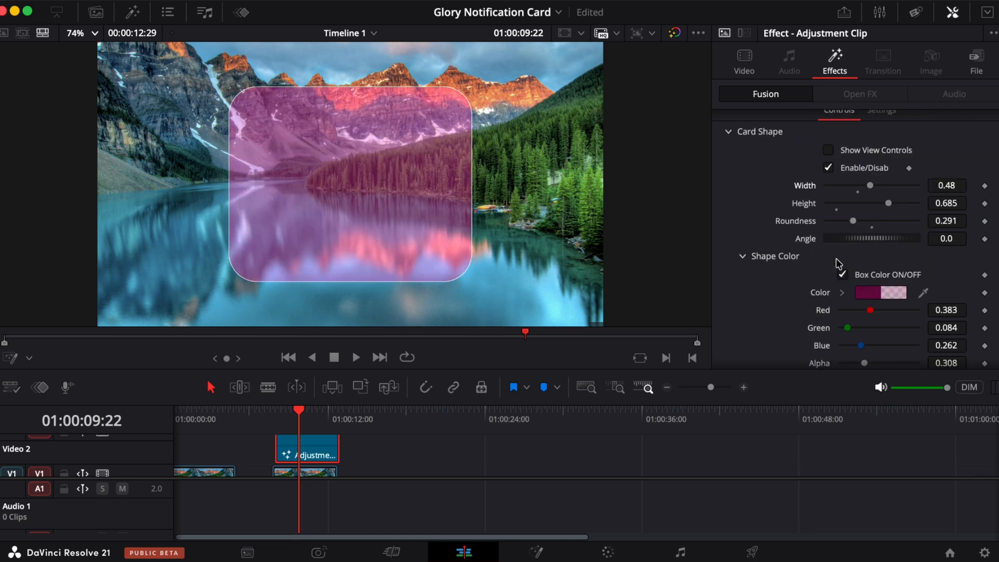
left_click(842, 275)
scroll(843, 278, "down", 6)
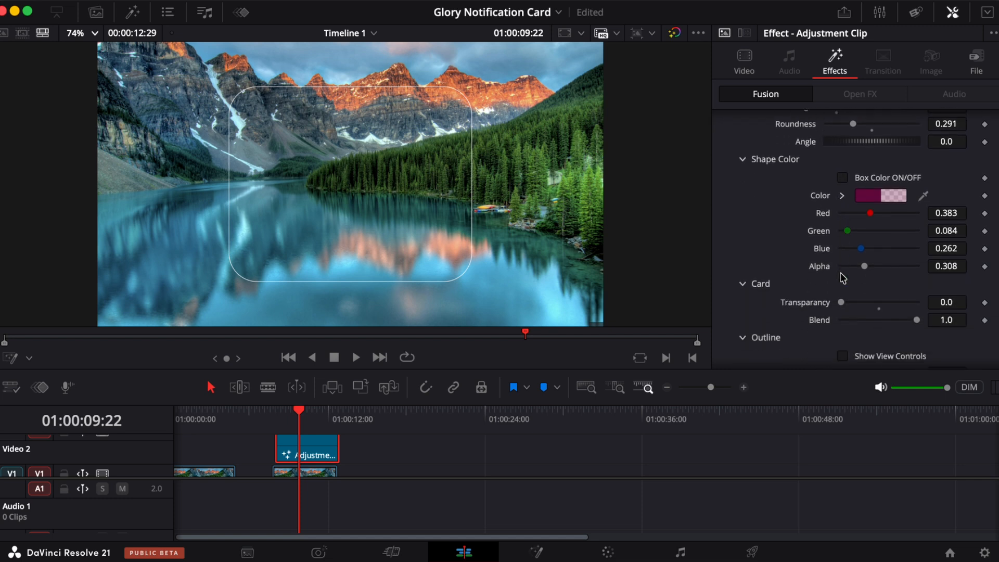
scroll(843, 277, "up", 5)
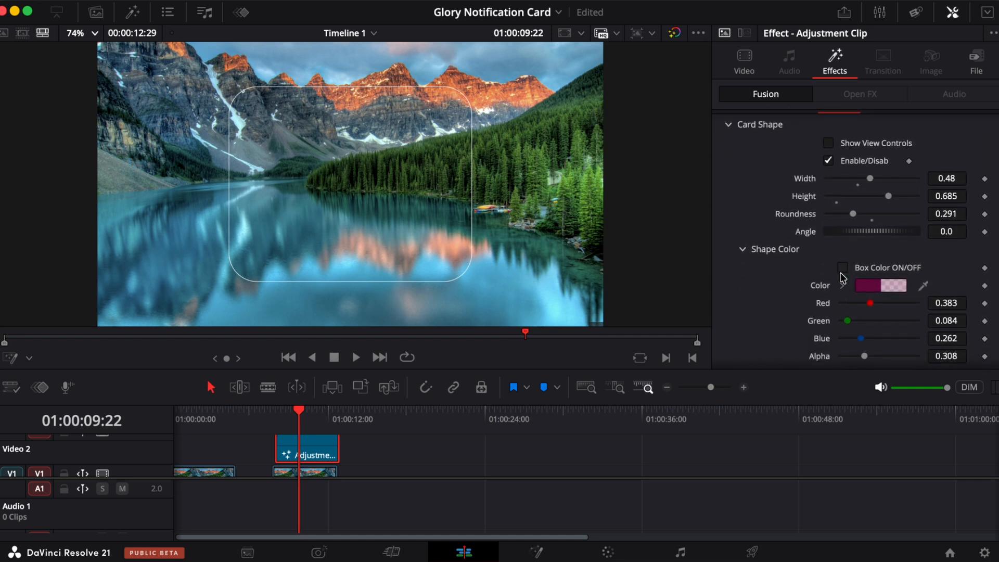
scroll(843, 276, "down", 5)
left_click_drag(844, 263, 844, 260)
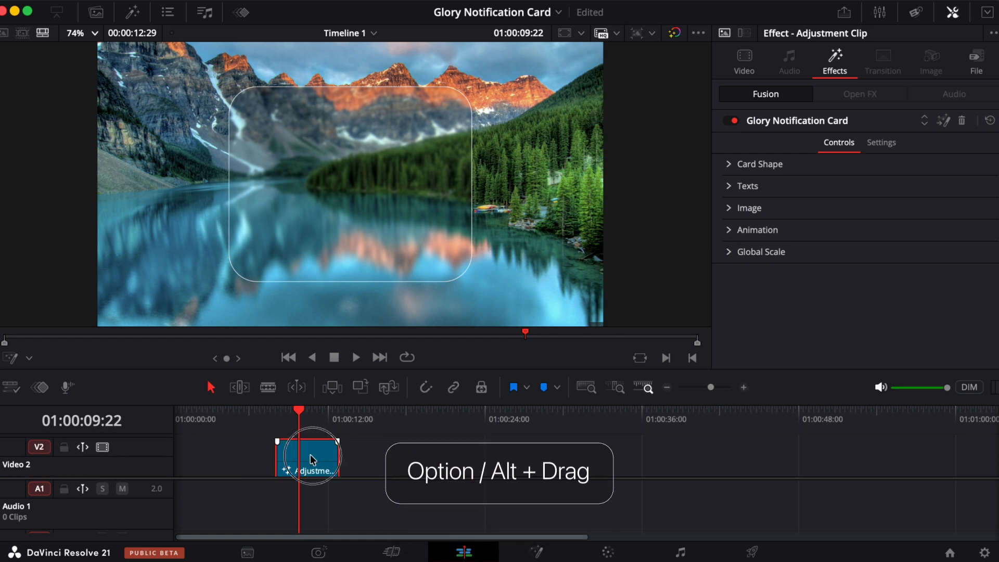
- Duplicate the adjustment clip onto Video 3 directly above the original
left_click_drag(311, 458, 401, 461)
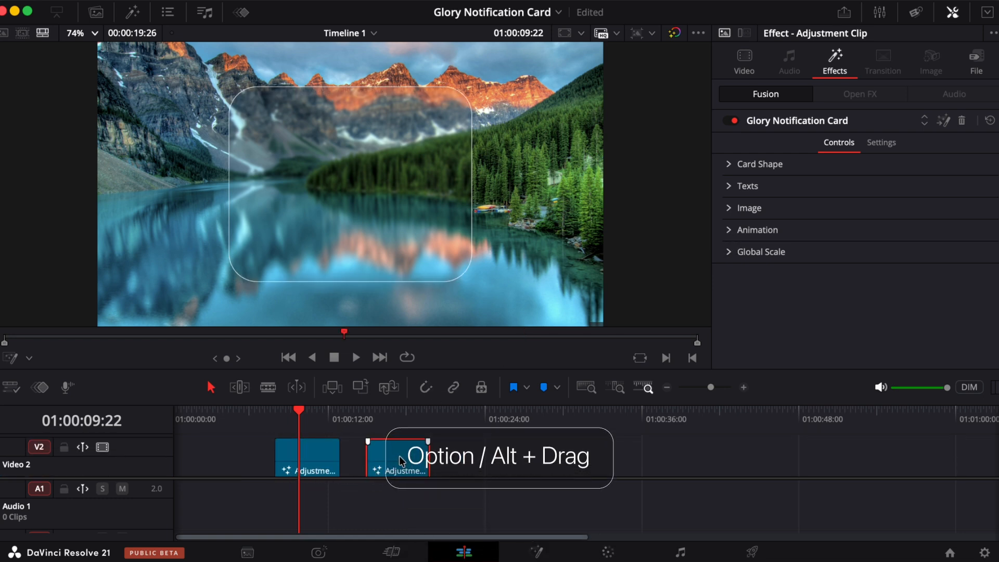
left_click(398, 410)
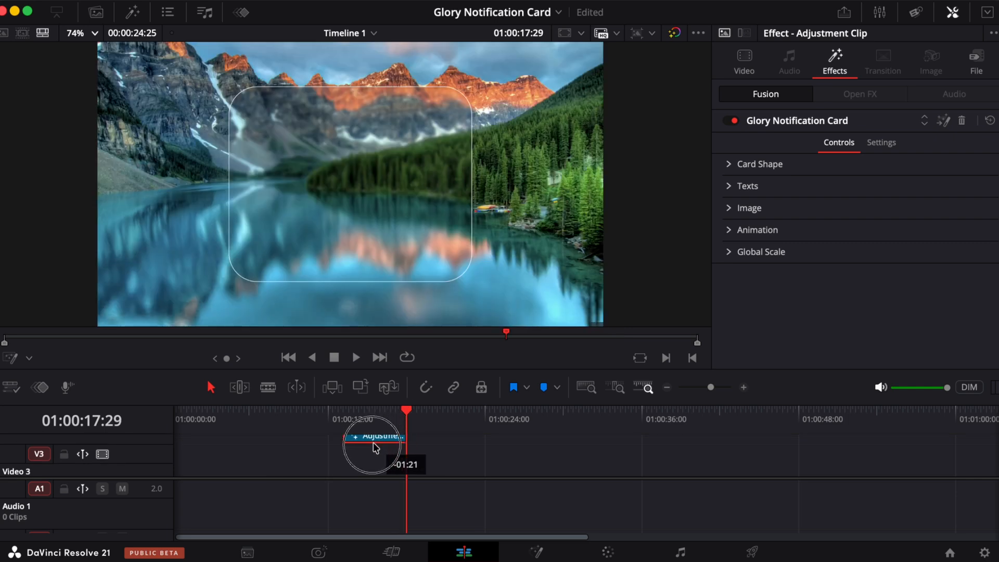
left_click_drag(373, 443, 316, 446)
left_click_drag(315, 443, 315, 442)
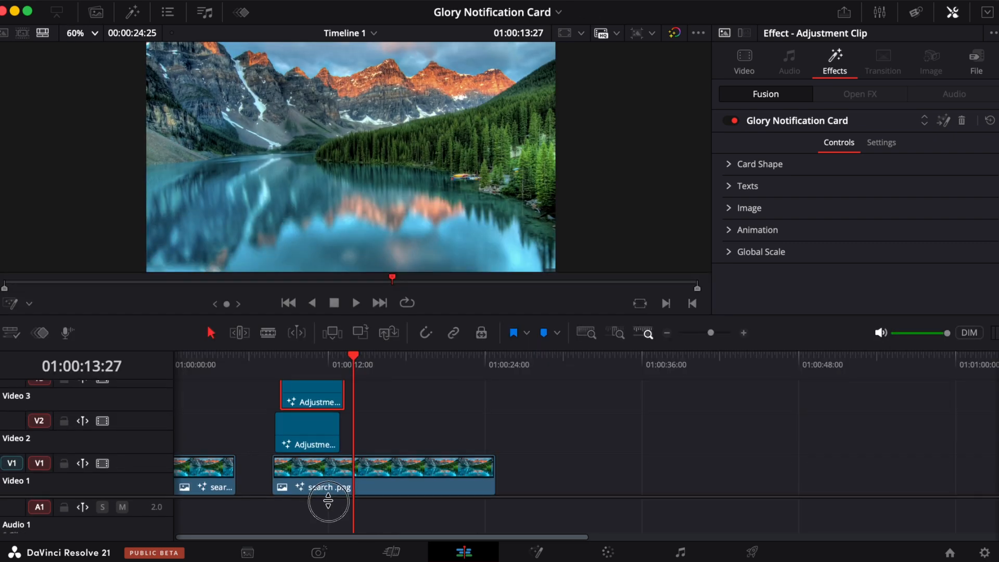
left_click_drag(324, 416, 318, 418)
- Reshape the Video 3 card to width 0.362, height 0.126 and roundness 1.0
left_click(725, 164)
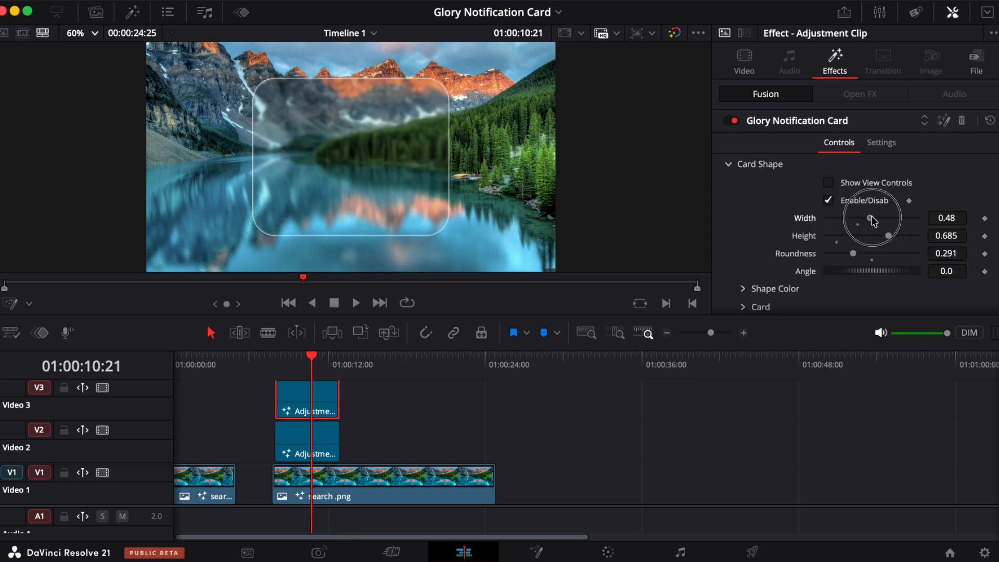
left_click_drag(872, 218, 859, 236)
mouse_move(837, 218)
left_mouse_down()
mouse_move(854, 217)
mouse_move(844, 235)
left_mouse_up()
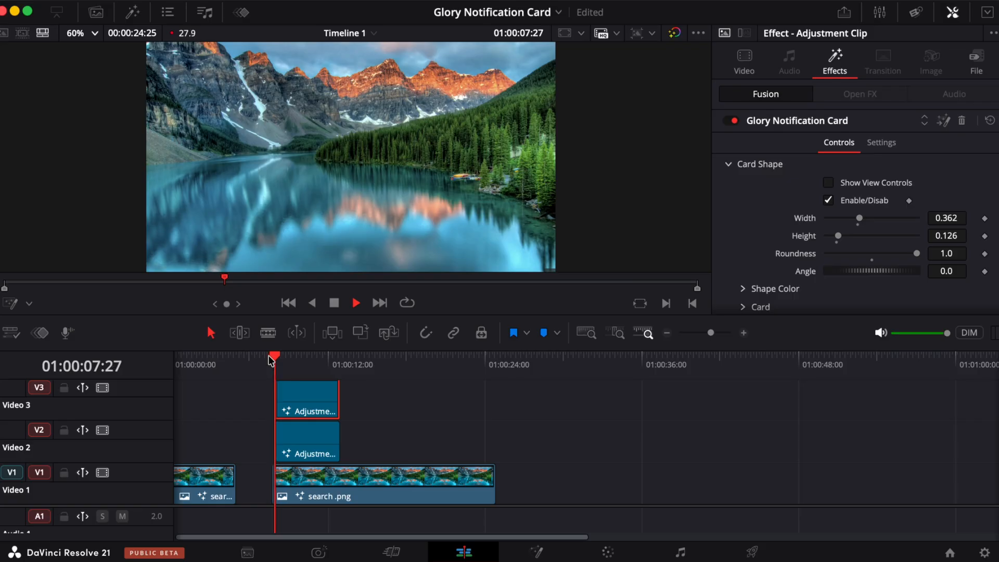
- Replay the stacked adjustment clips from their start to preview both cards
left_click(269, 358)
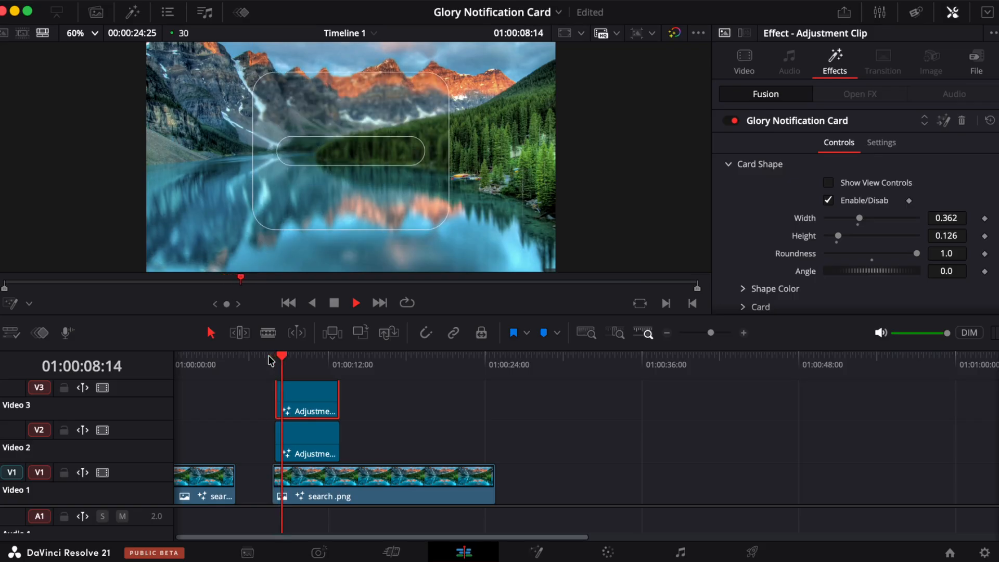
left_click(270, 358)
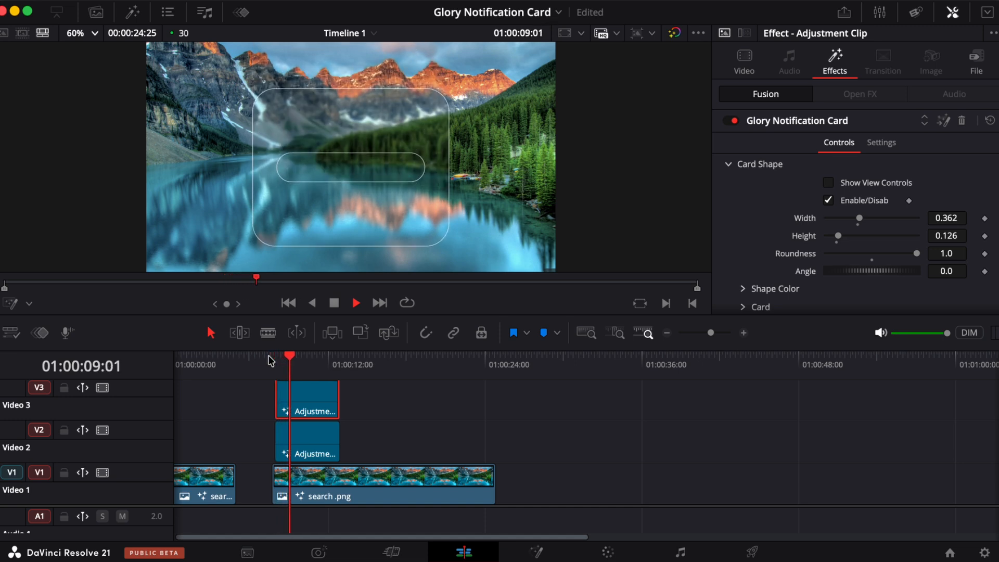
left_click(270, 358)
left_click(269, 358)
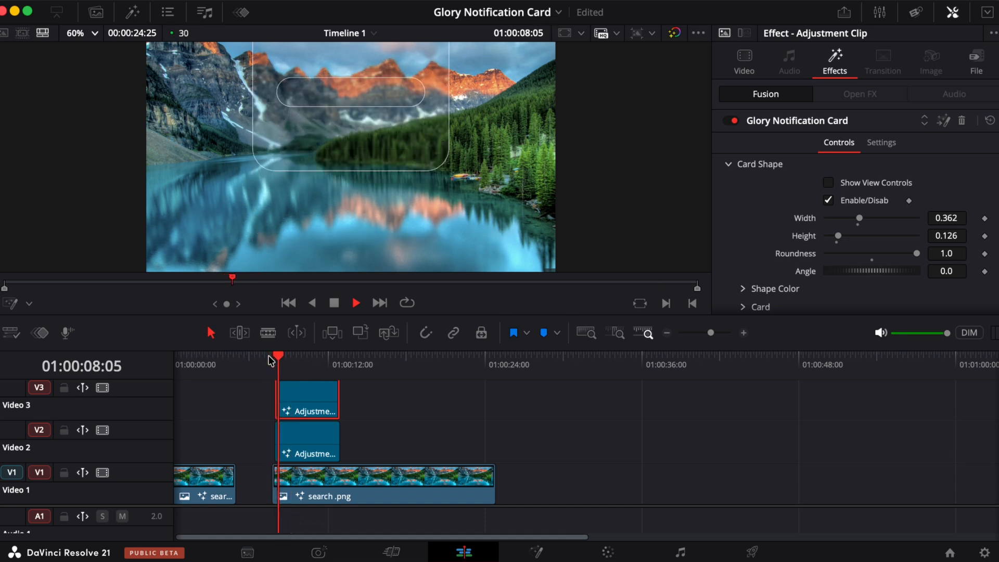
left_click(270, 358)
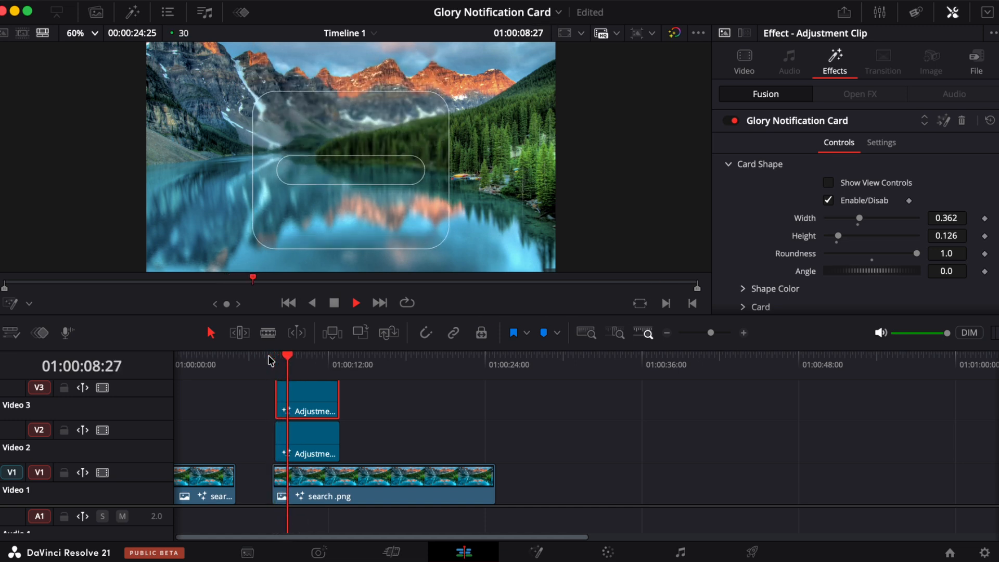
left_click(270, 358)
key("space")
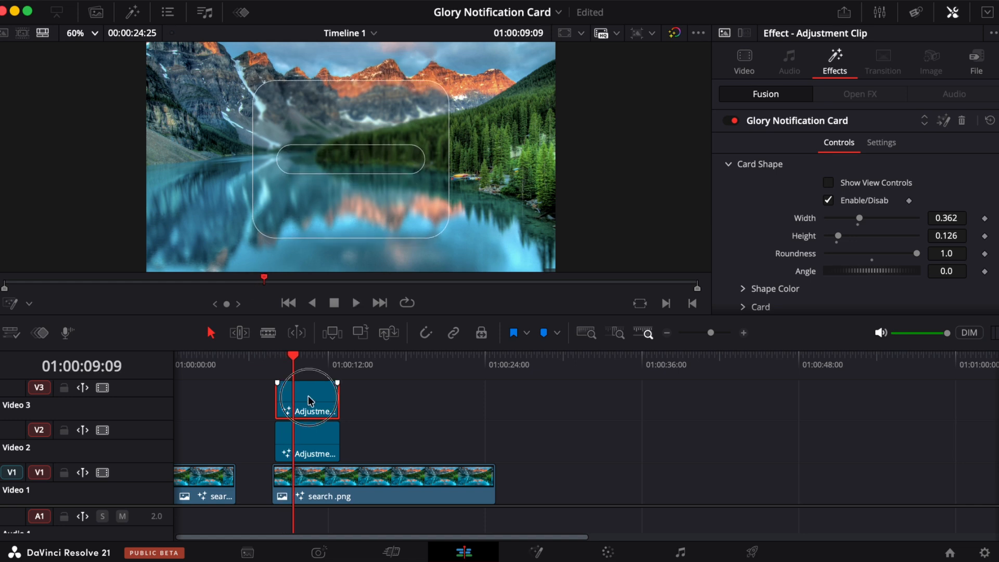
- Shift the Video 3 adjustment clip slightly later and preview the staggered cards
left_click_drag(308, 396, 329, 396)
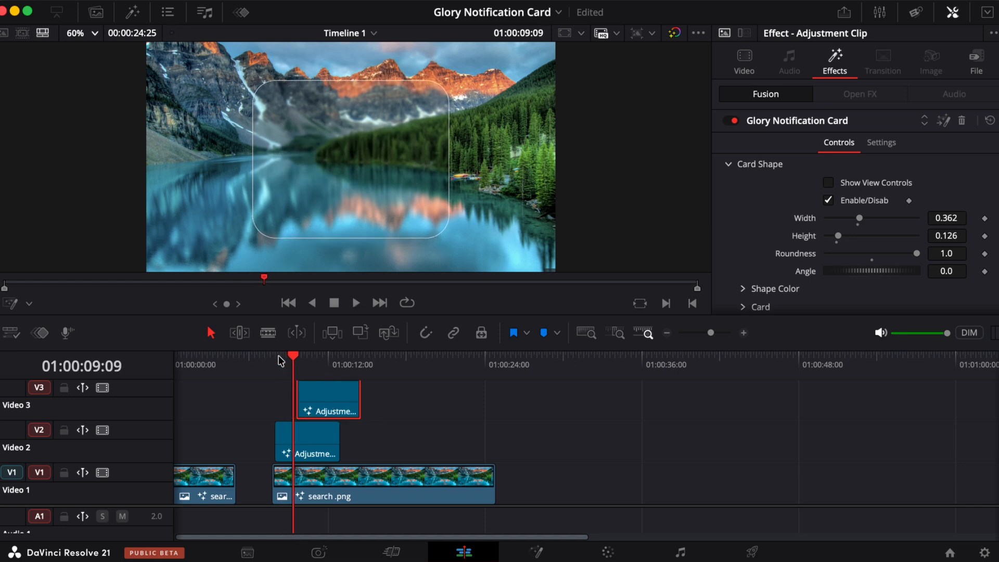
left_click(279, 359)
key("space")
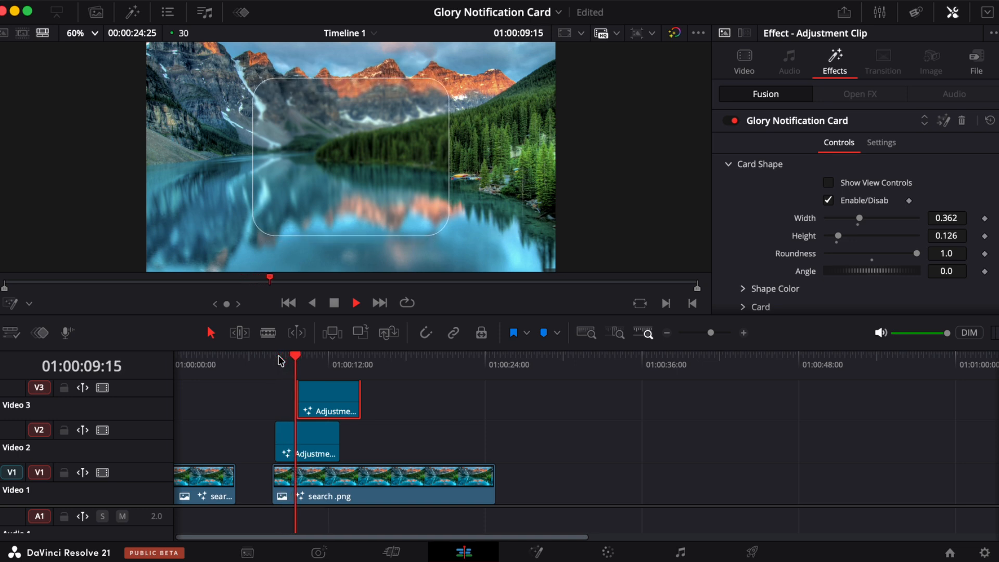
key("space")
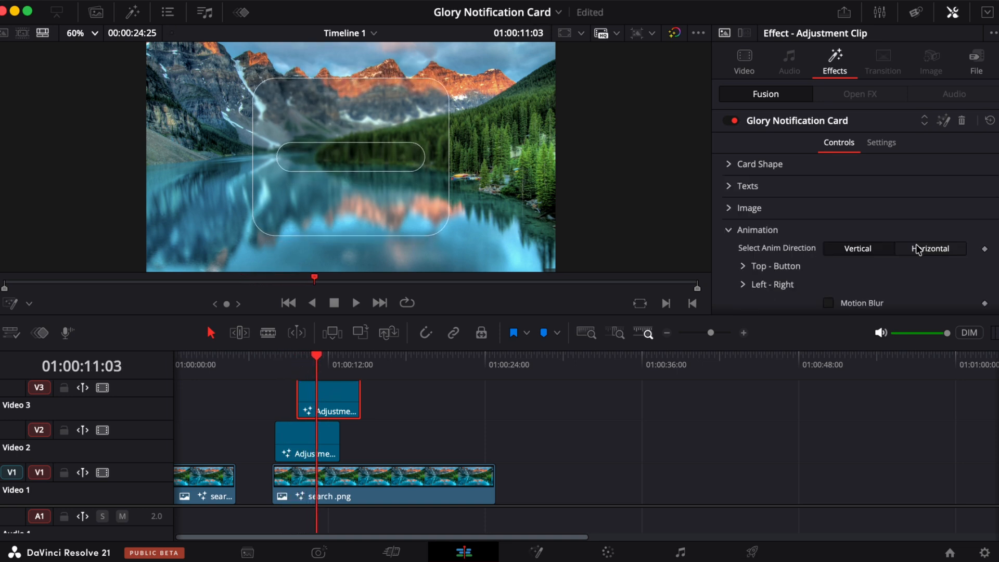
- Set the small card's animation direction to Horizontal and preview it
left_click(923, 251)
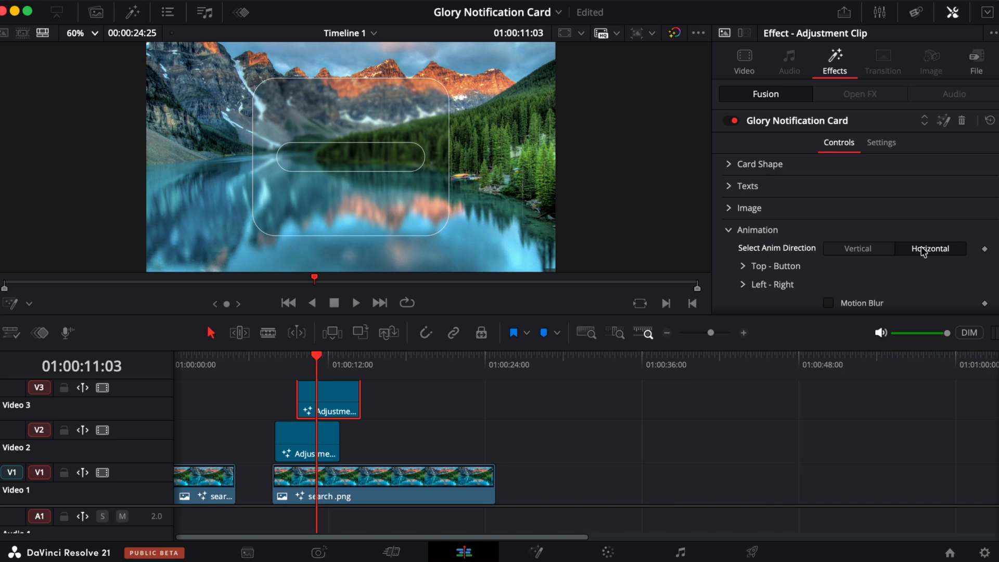
left_click(276, 365)
key("space")
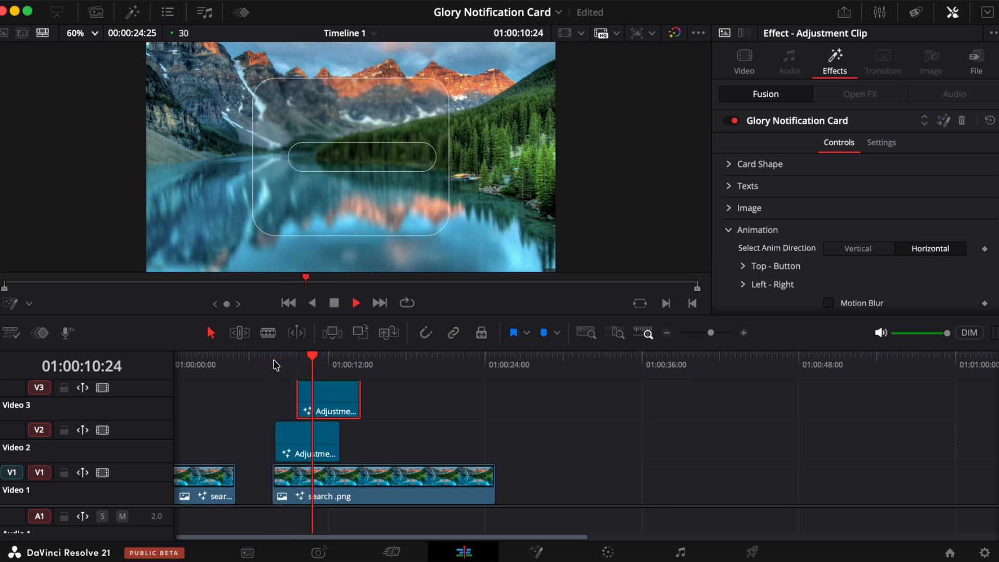
key("space")
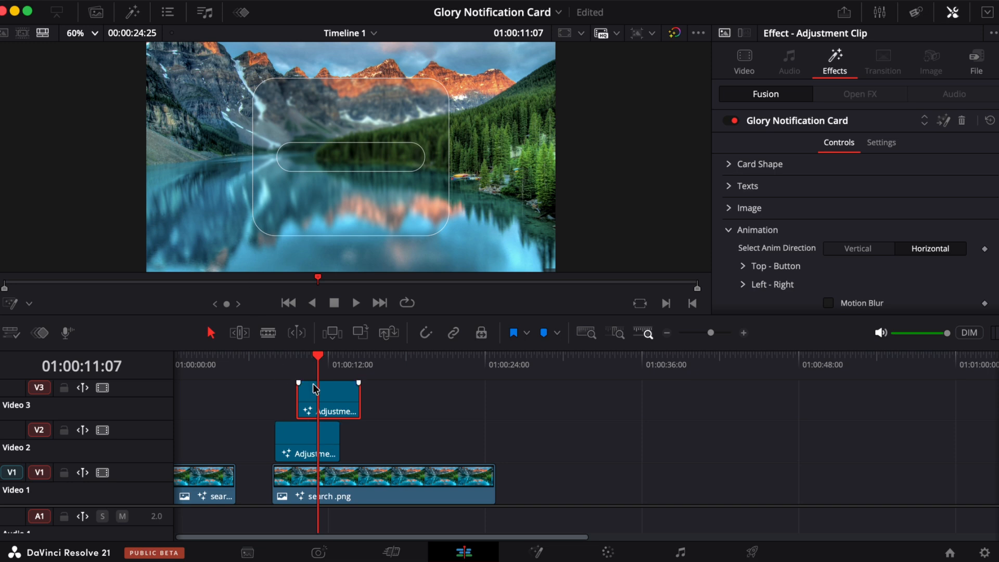
- Show the Hide Card view controls and set its center X to 0.756
left_click(729, 230)
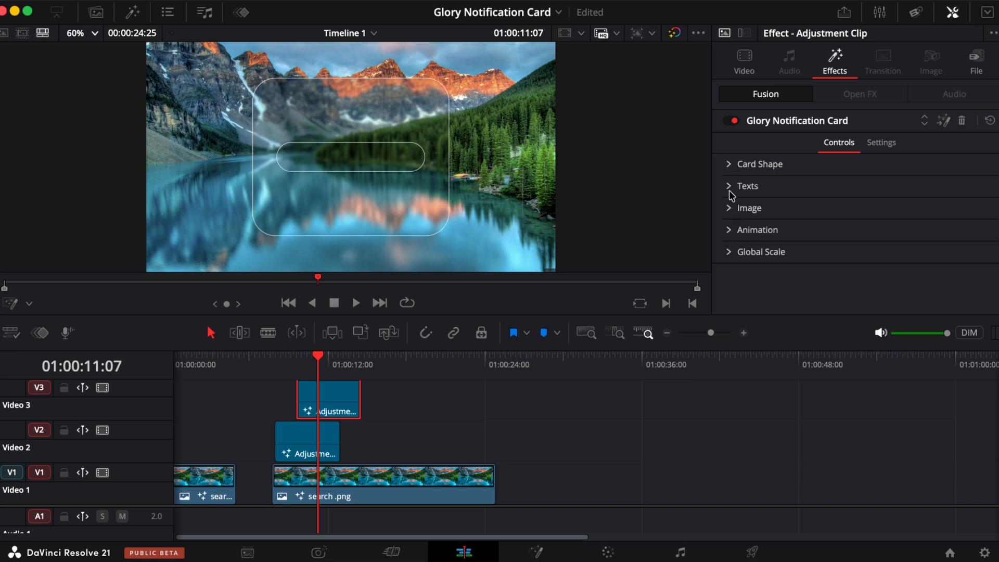
left_click(728, 164)
scroll(743, 236, "down", 5)
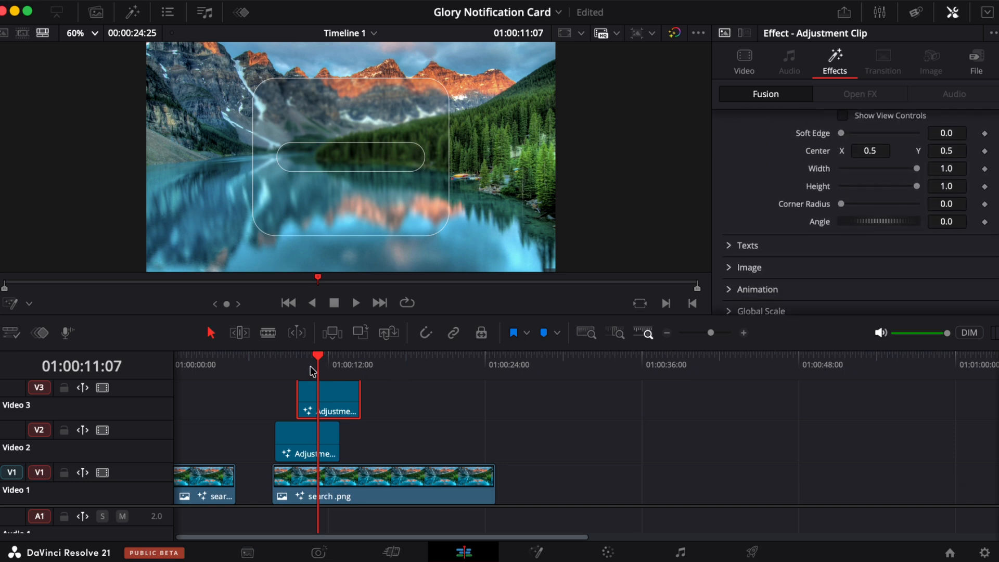
left_click(10, 303)
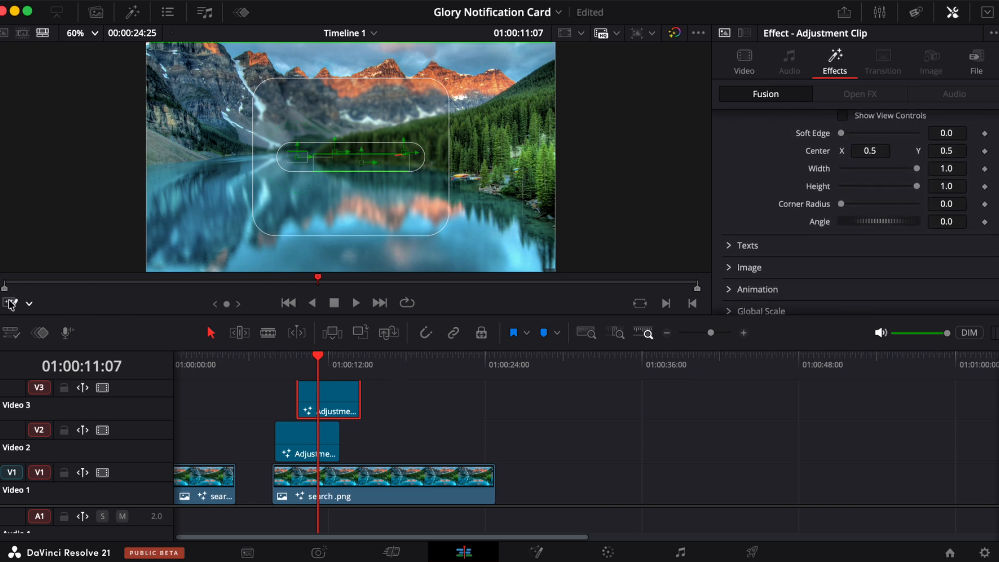
scroll(844, 165, "up", 2)
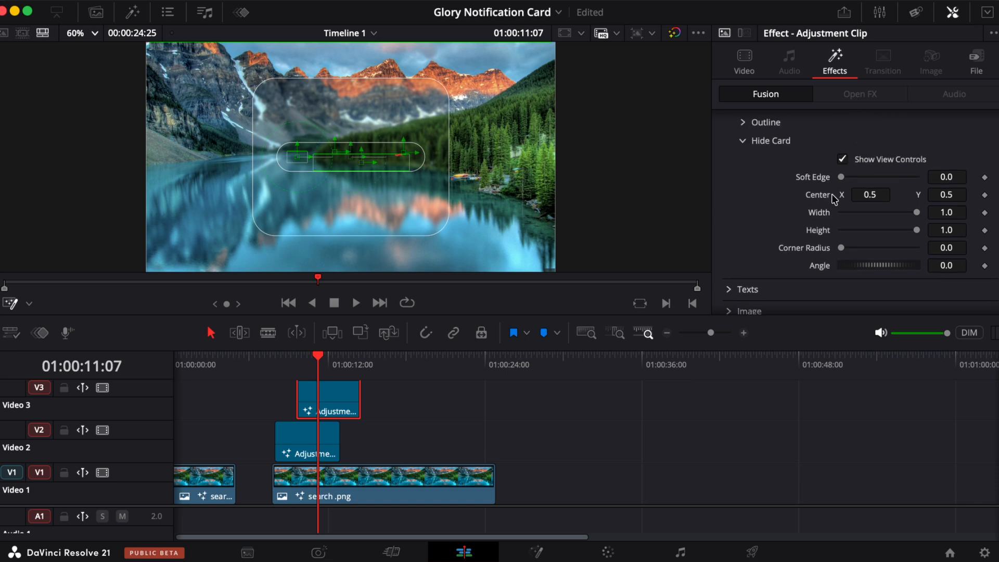
scroll(841, 233, "down", 1)
left_click_drag(853, 165, 997, 123)
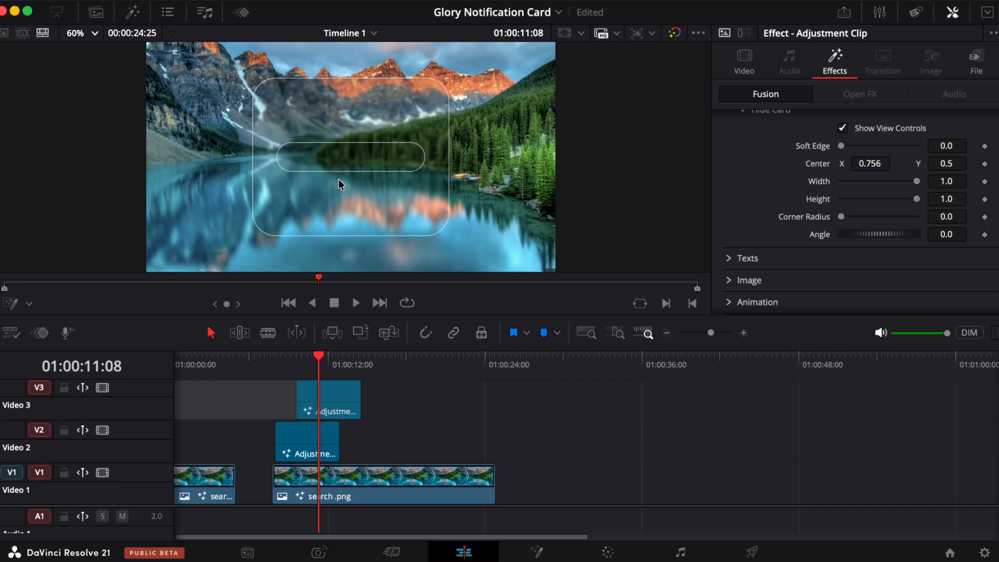
- On the Video 3 adjustment clip, enable the card's Box Color ON/OFF and set the box colour to Snow white
left_click(329, 404)
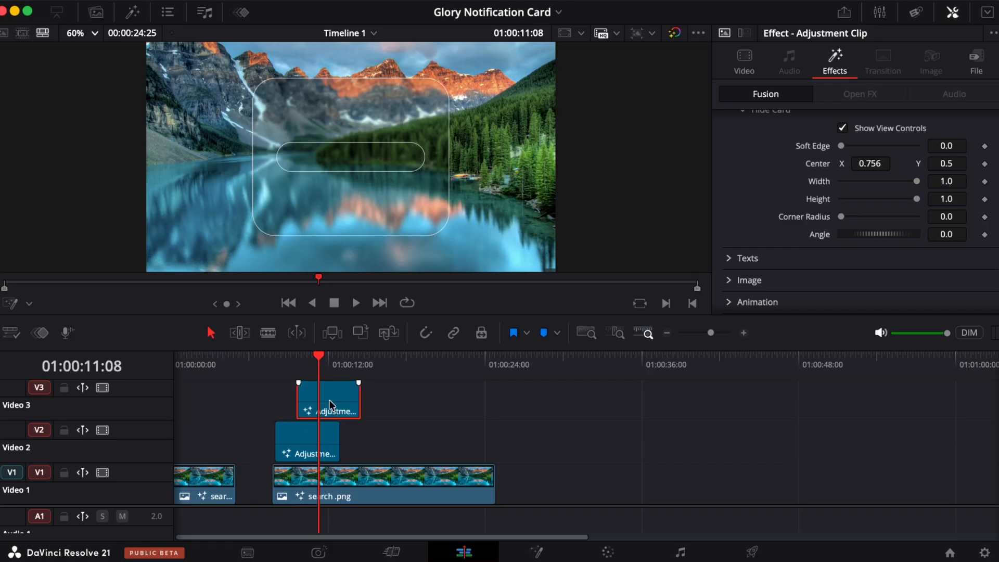
left_click(312, 431)
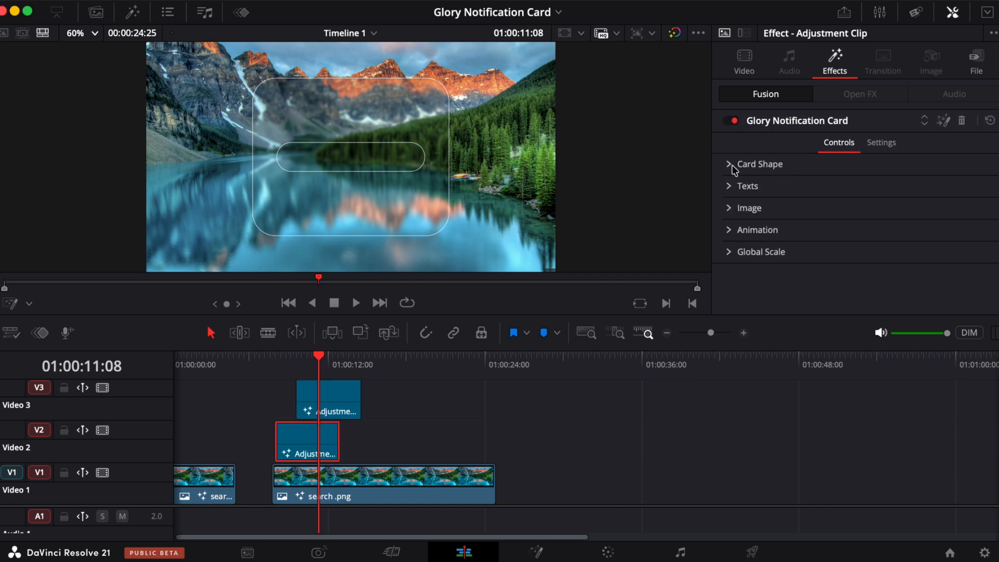
left_click(316, 403)
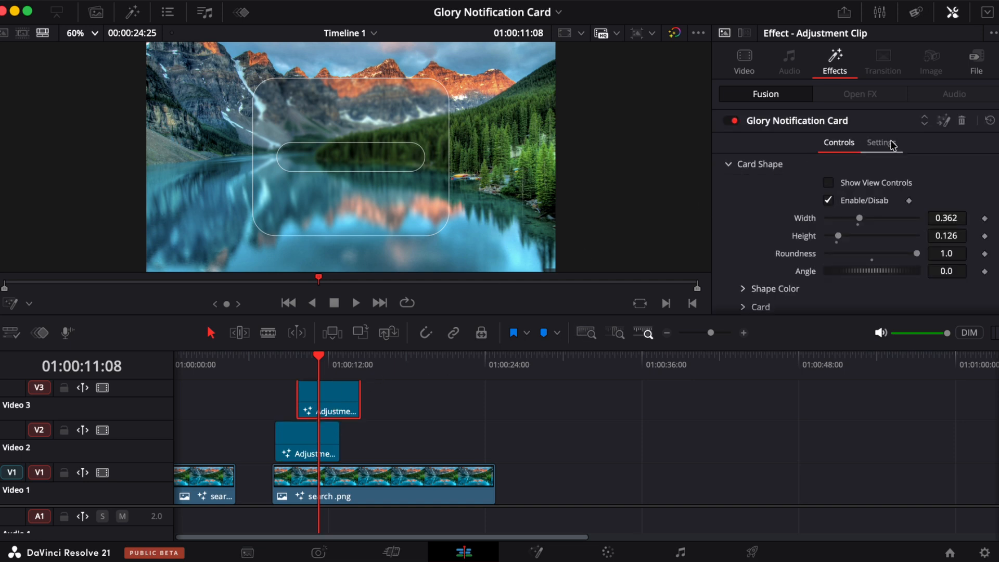
scroll(825, 221, "down", 4)
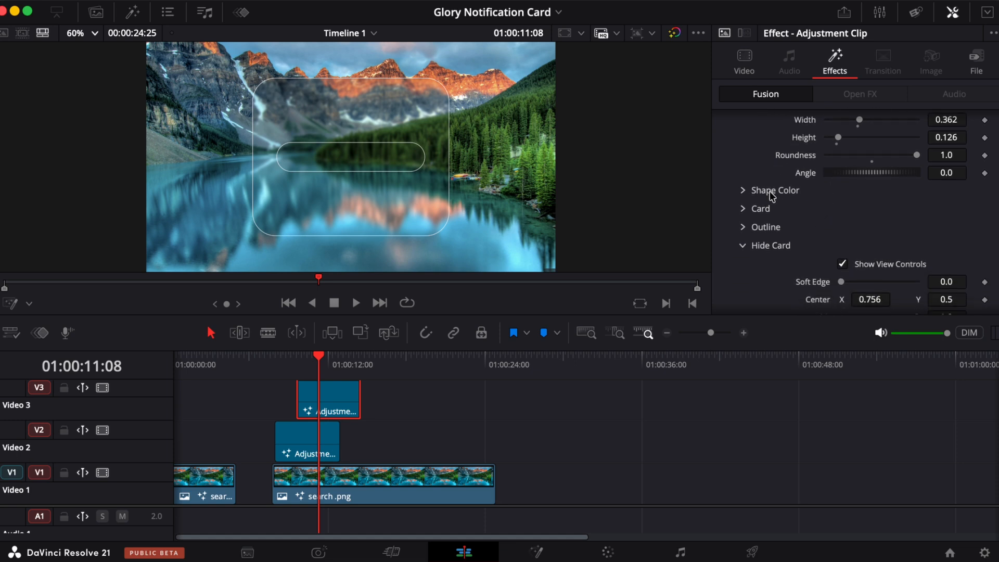
left_click(744, 190)
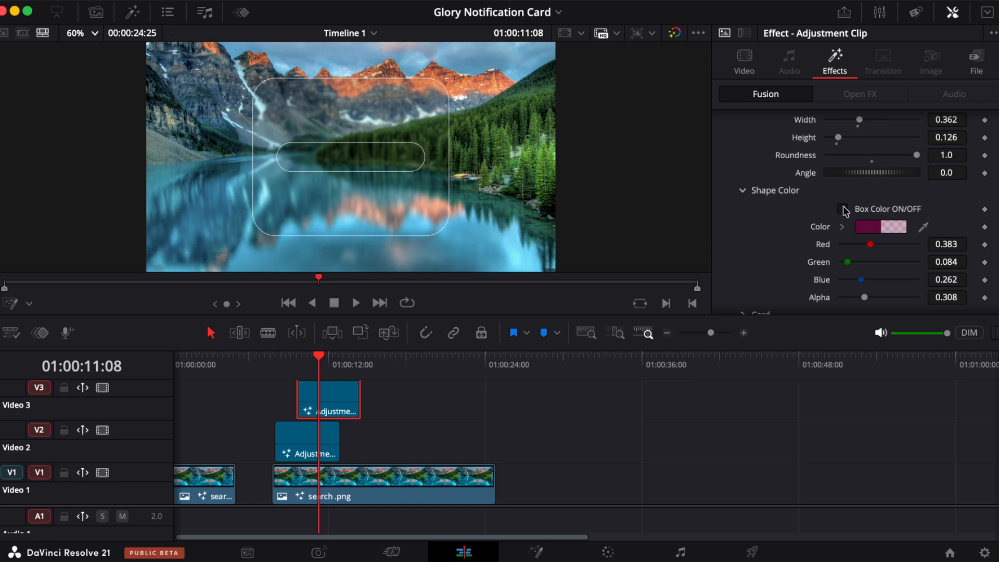
left_click(842, 209)
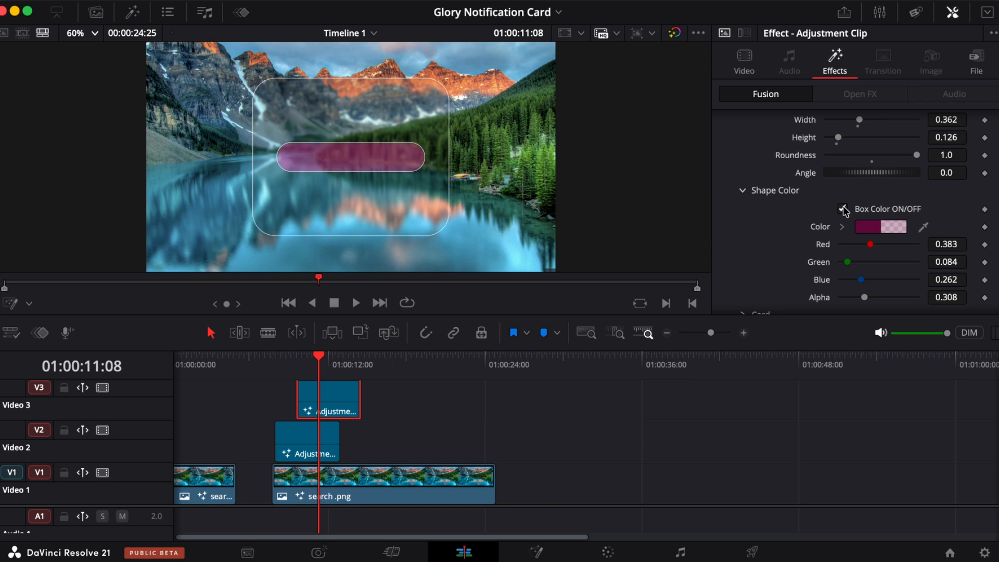
left_click(872, 228)
left_click(920, 155)
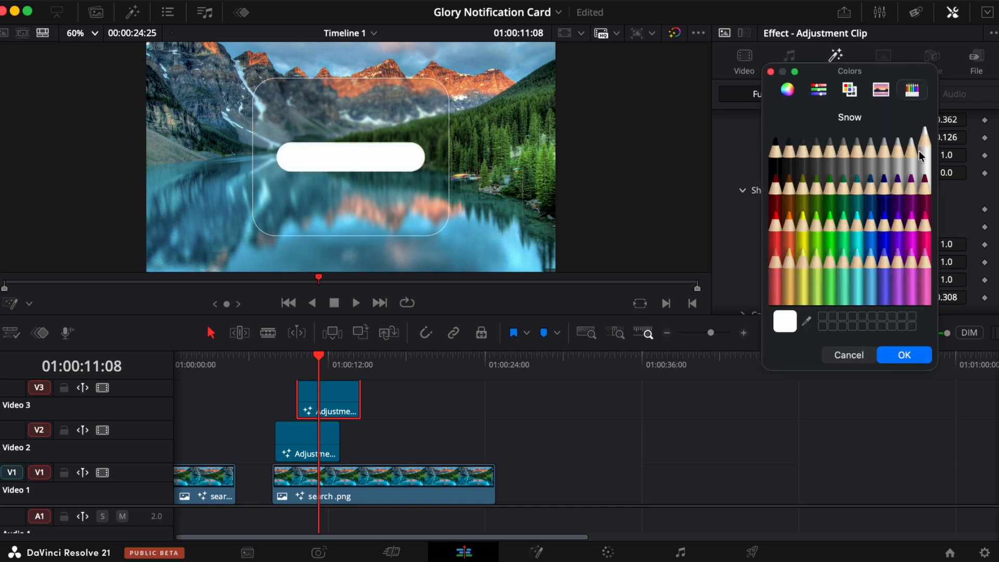
left_click(904, 354)
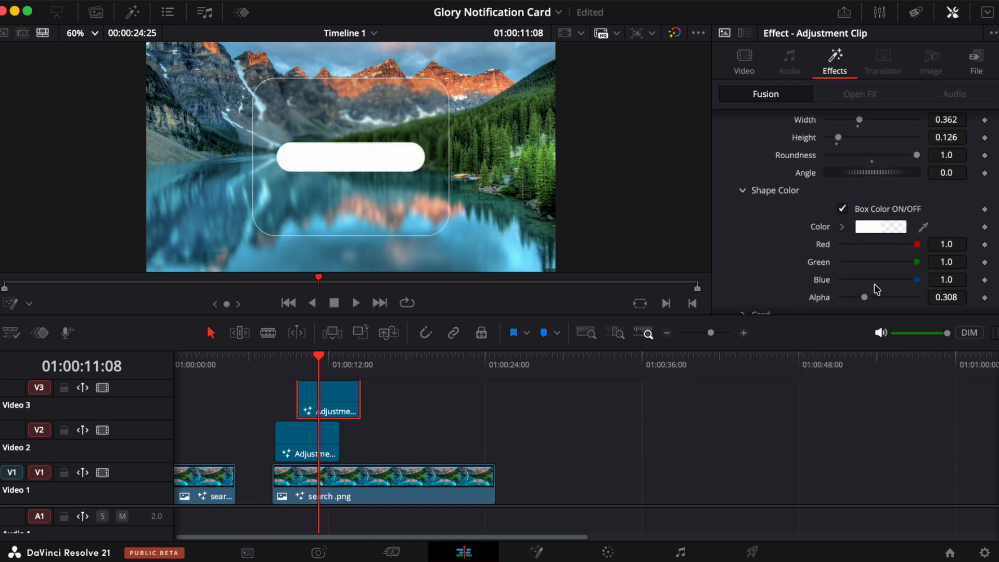
- Raise the card's Transparency slider to its maximum and preview the result full screen
scroll(871, 279, "down", 5)
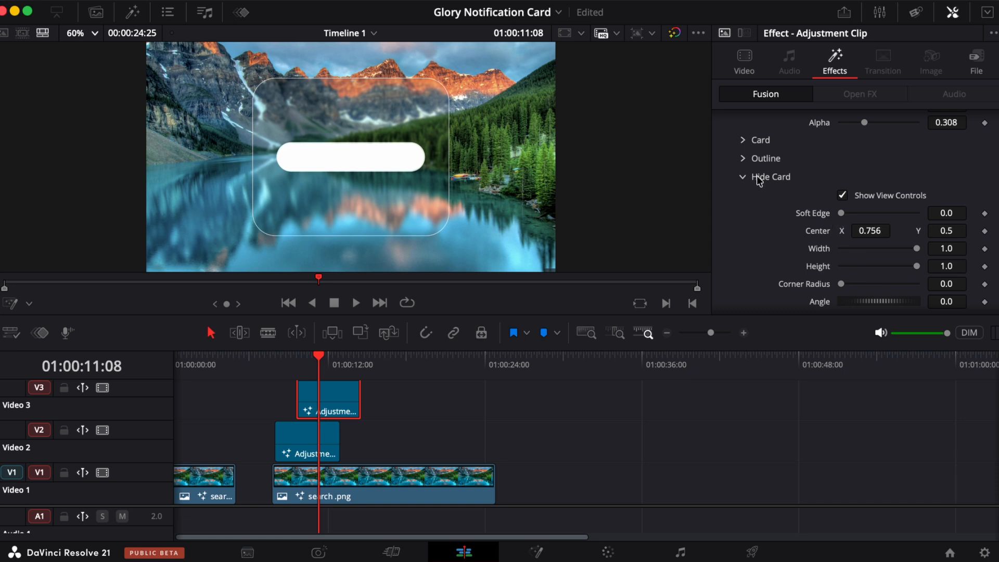
left_click(744, 142)
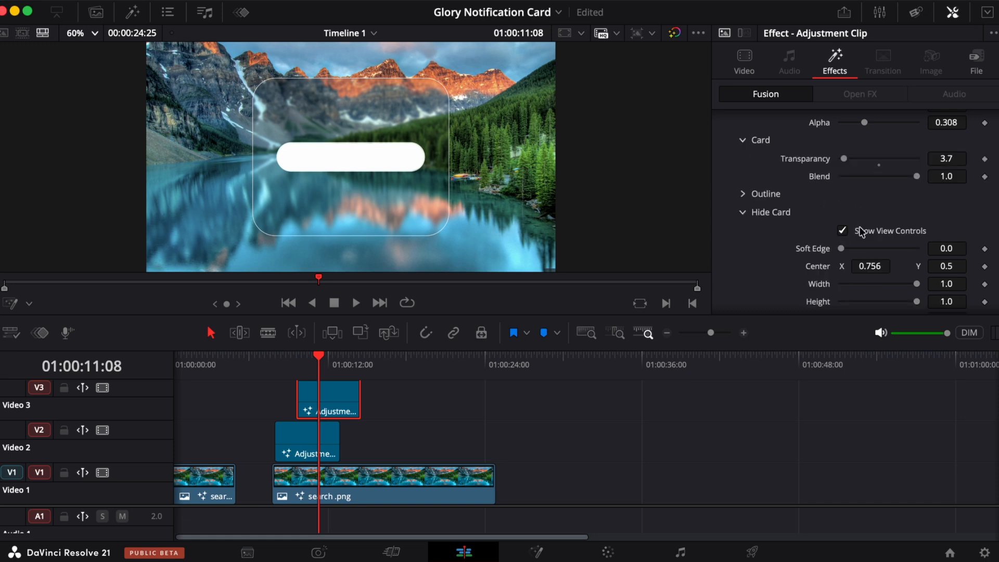
left_click_drag(845, 161, 997, 157)
left_click(275, 362)
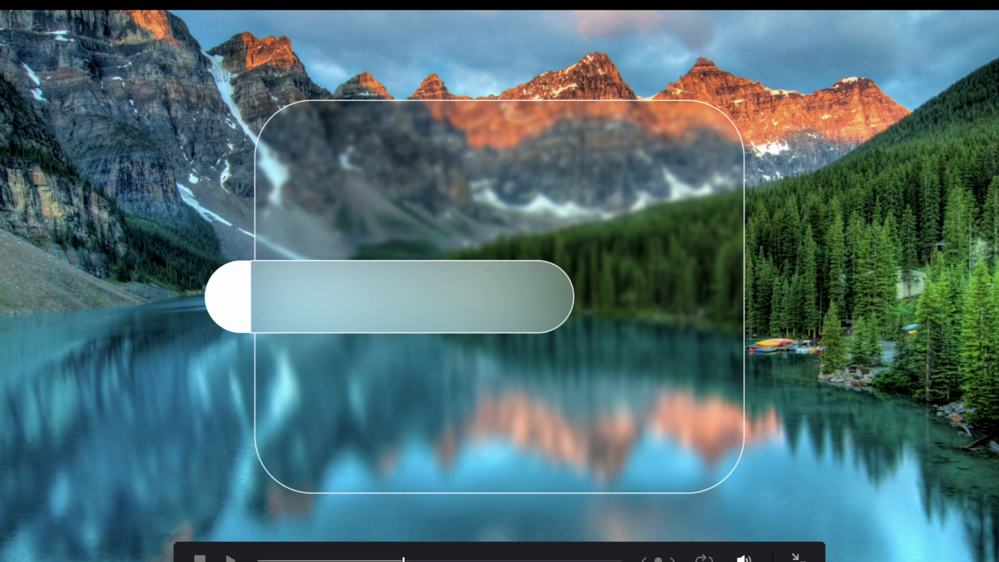
left_click(798, 558)
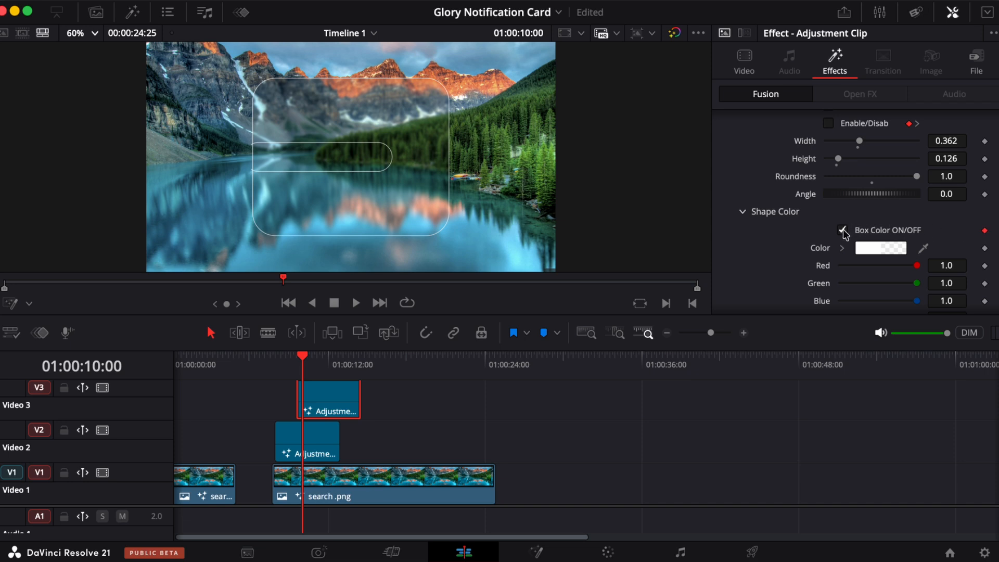
- Step between the Enable/Disab keyframes and play the clip to review the card's appearance
key("Right")
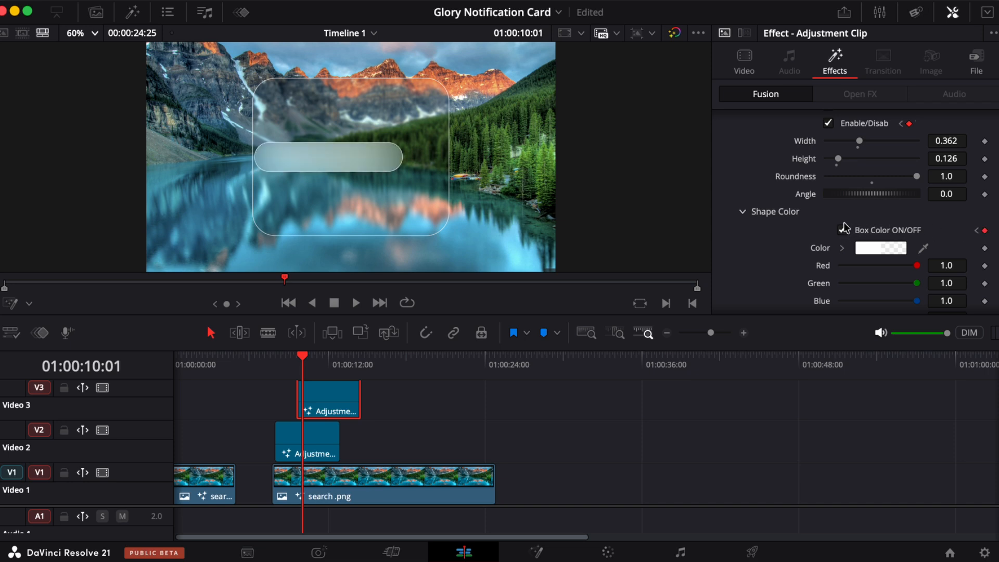
left_click(901, 124)
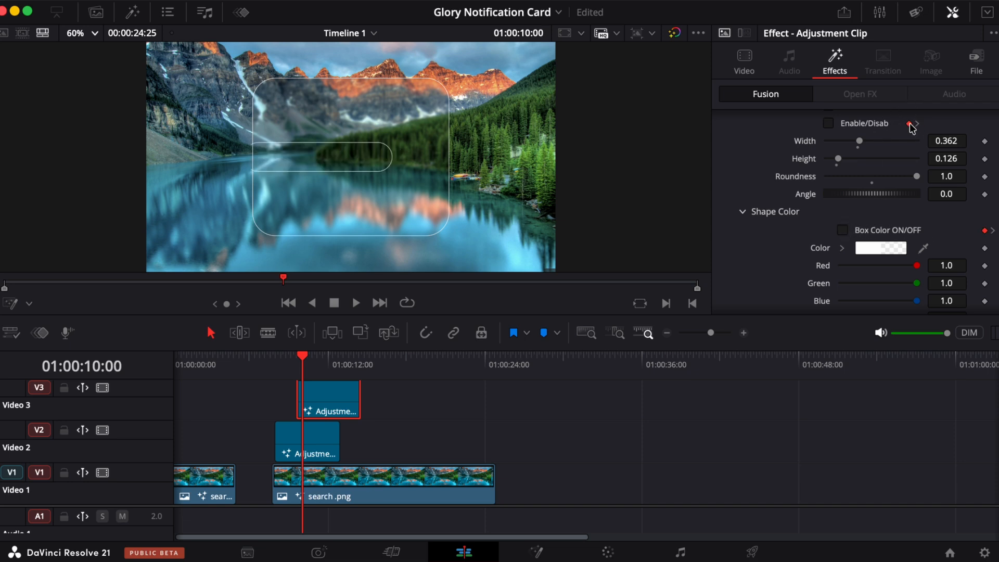
left_click(916, 124)
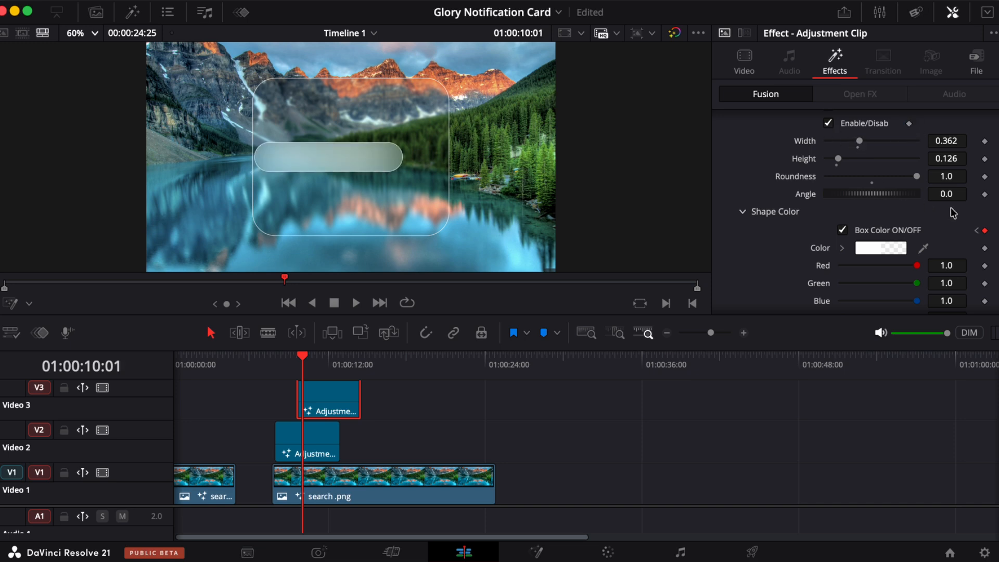
key("space")
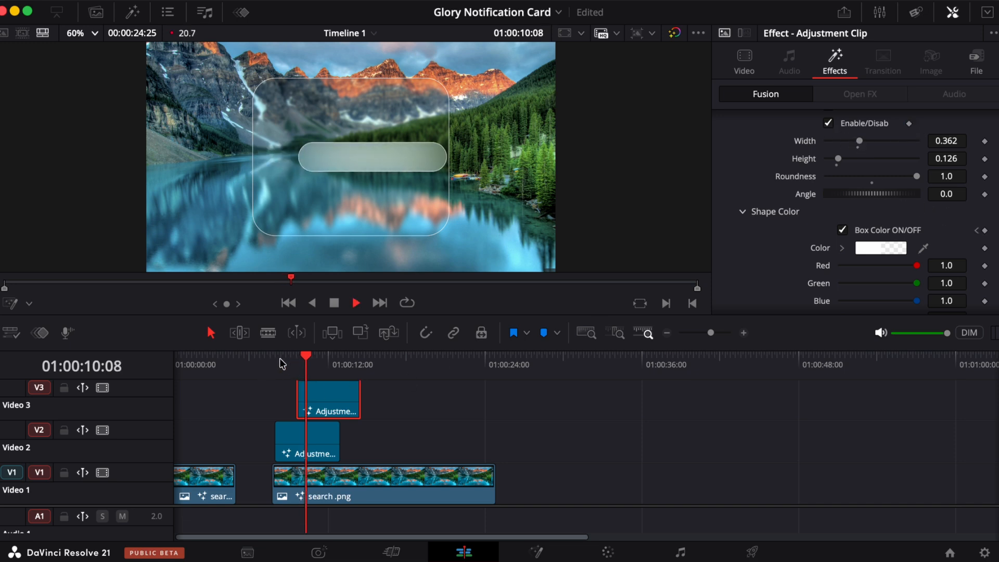
left_click(280, 359)
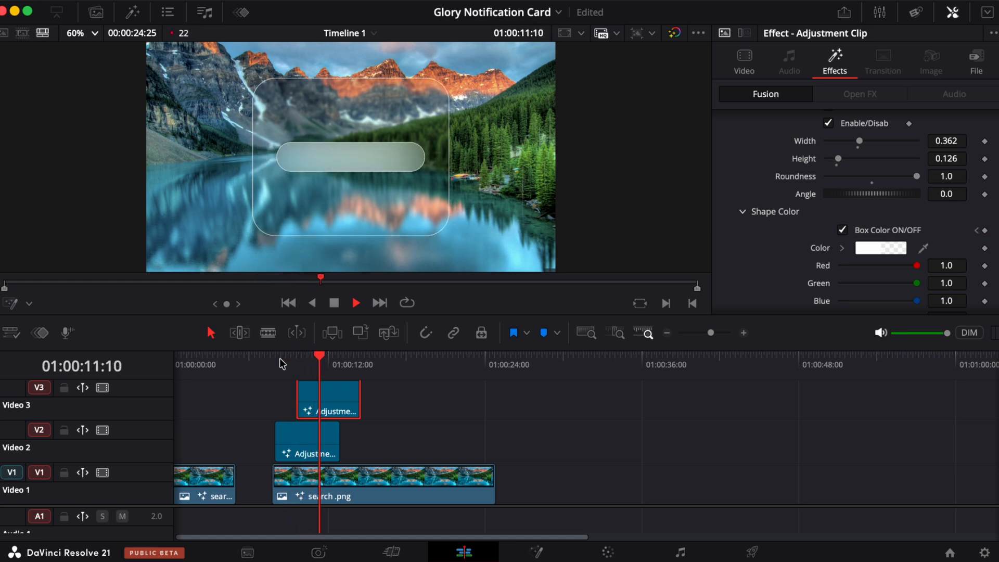
left_click(280, 358)
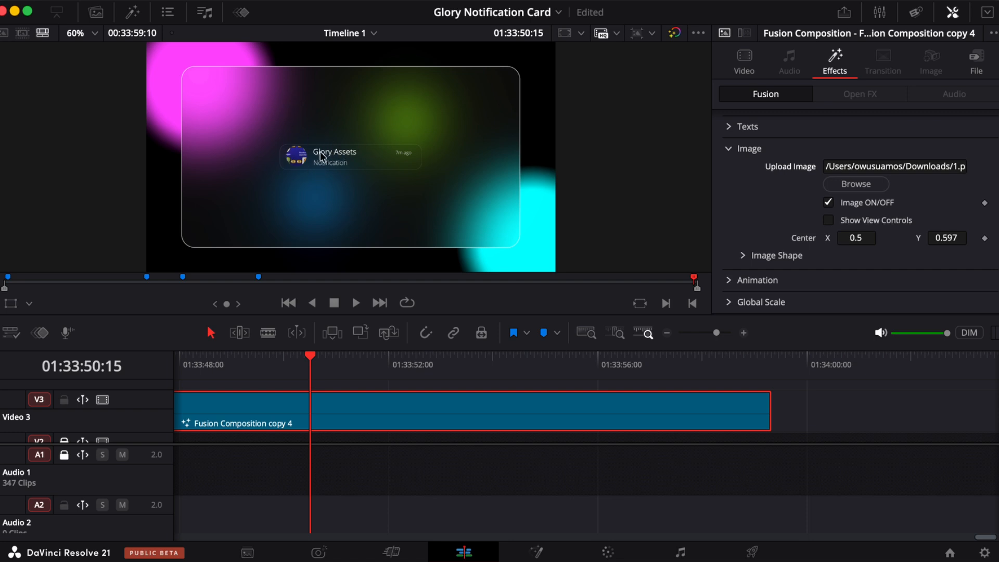
- On the Fusion Composition copy 4 clip, enable the card's Box Color and set the Hide Card center Y to -0.107
scroll(323, 155, "up", 5)
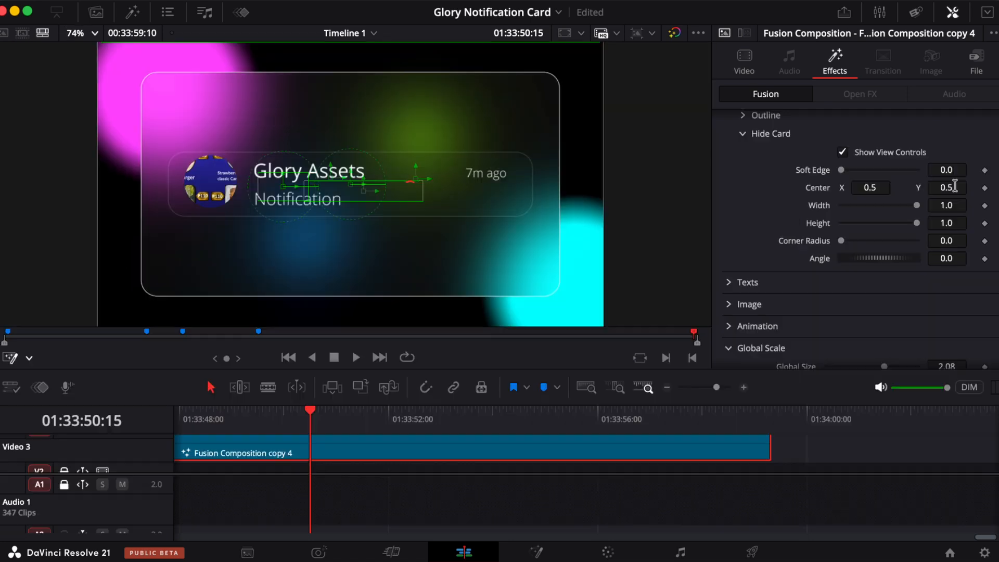
left_click_drag(950, 184, 505, 467)
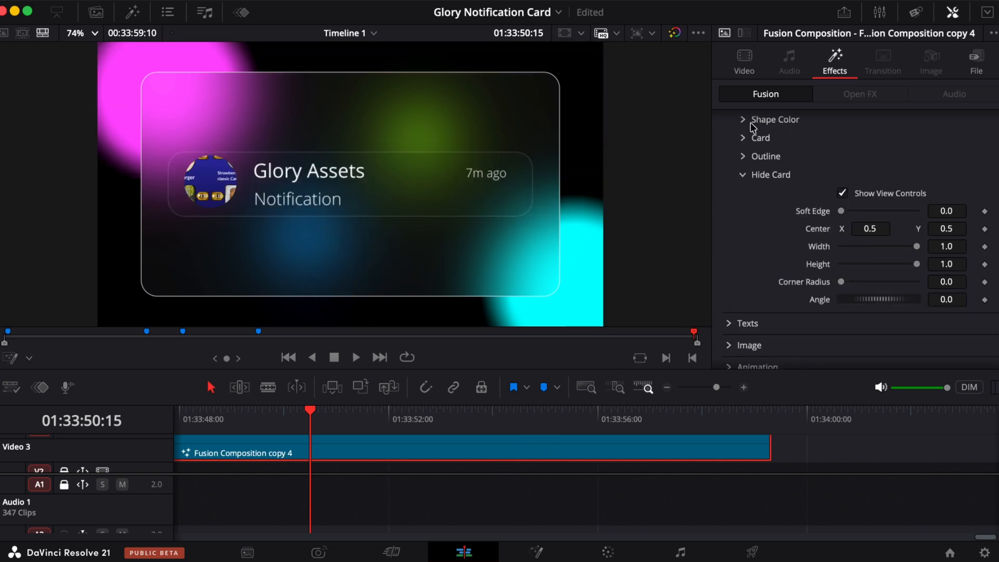
left_click(743, 121)
left_click(843, 139)
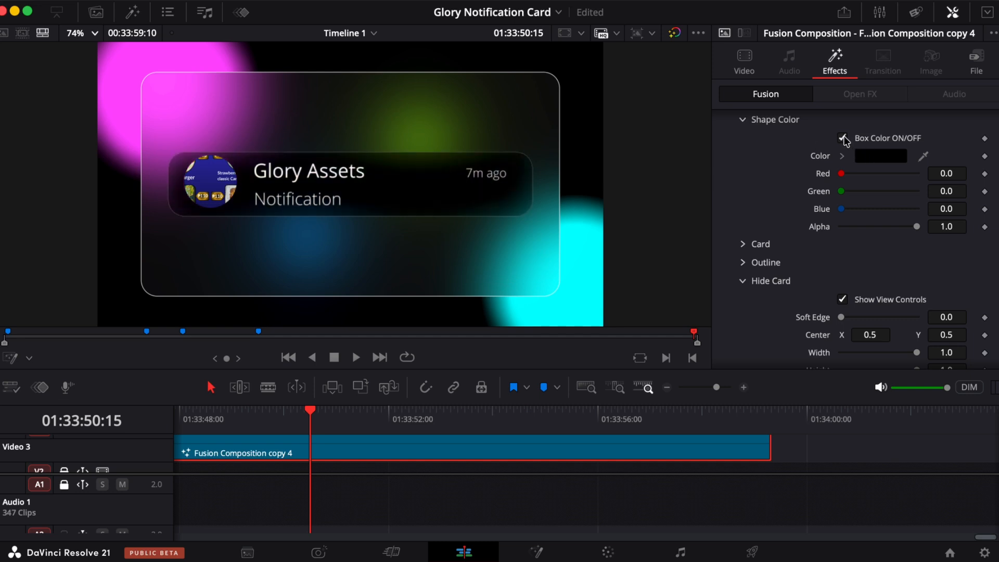
left_click(743, 120)
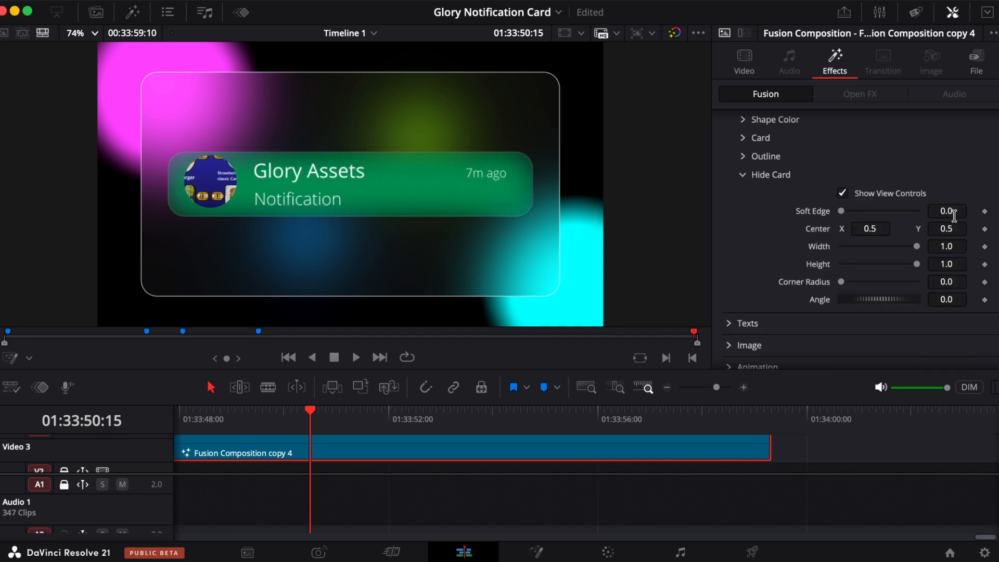
left_click_drag(956, 228, 520, 388)
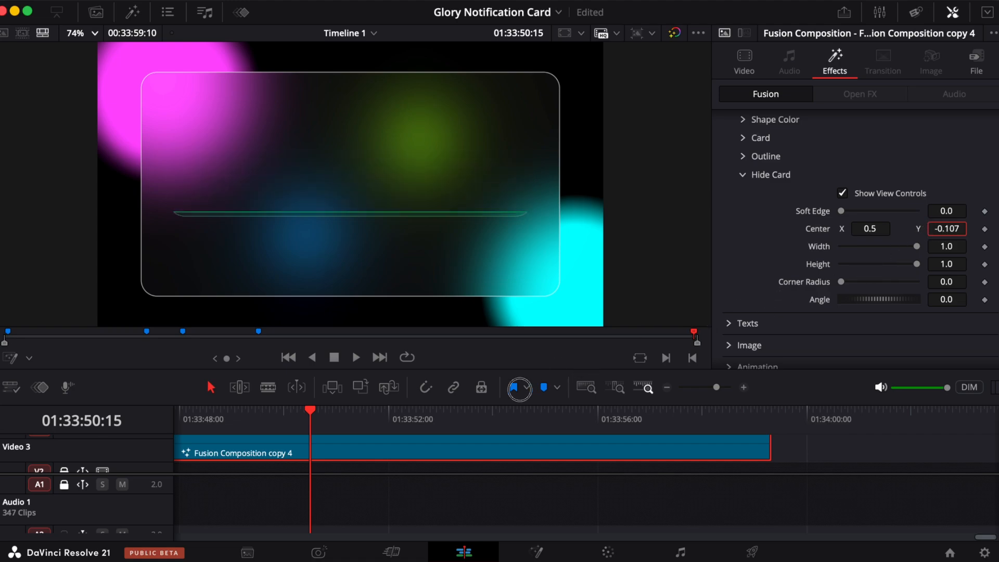